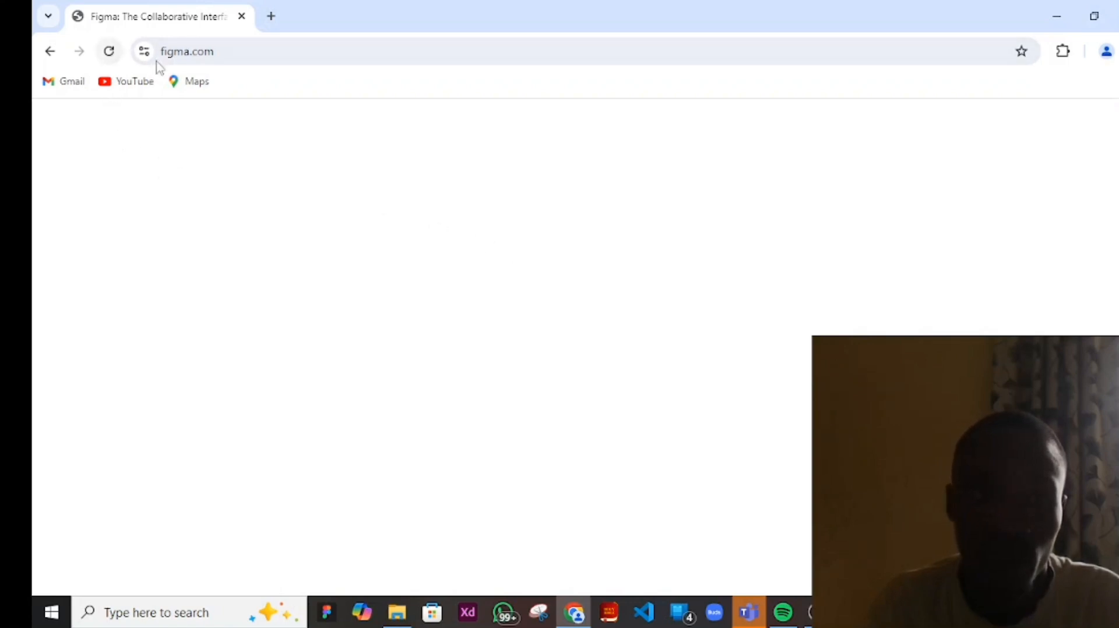
- Reload the Figma homepage, dismiss its cookie notice and look over the landing page
left_click(110, 55)
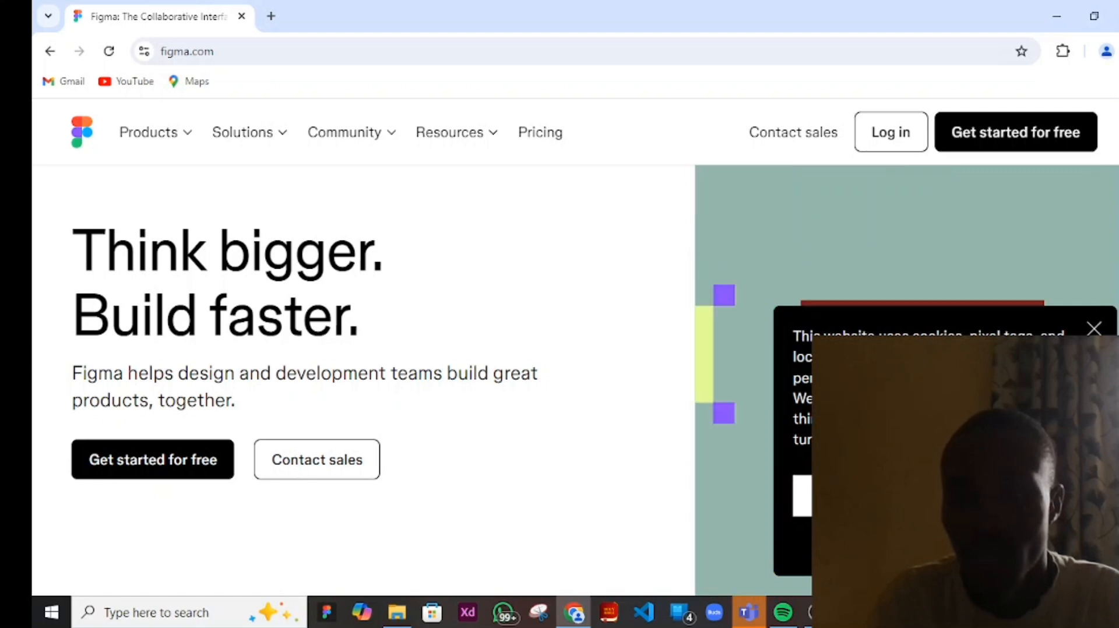
left_click(945, 496)
scroll(422, 307, "down", 4)
scroll(422, 314, "up", 4)
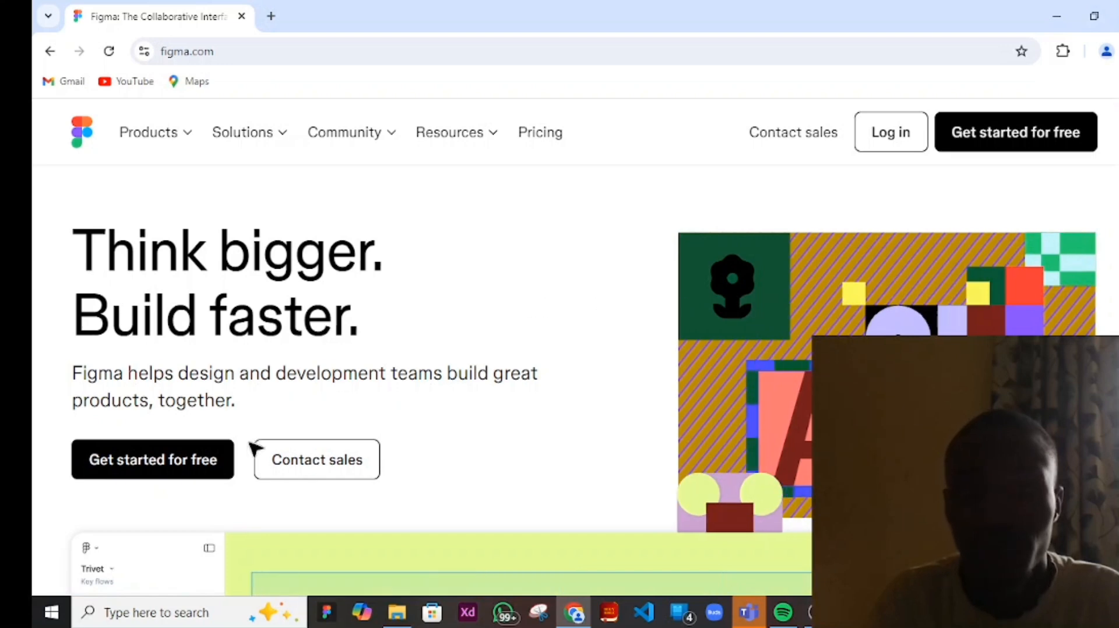
scroll(245, 435, "down", 1)
scroll(245, 431, "down", 3)
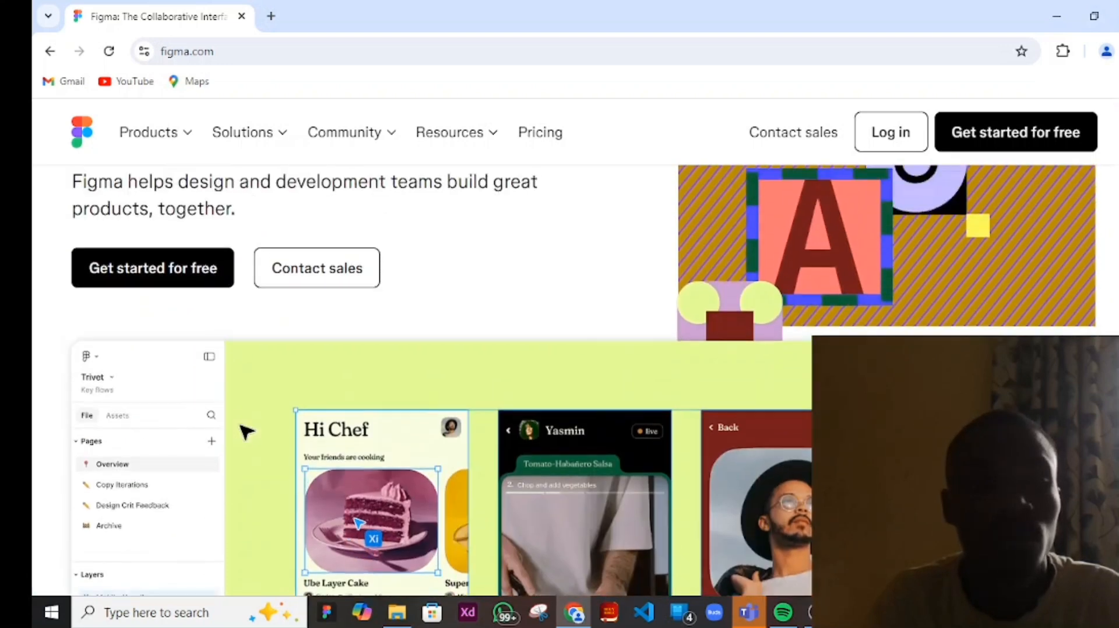
scroll(233, 437, "up", 3)
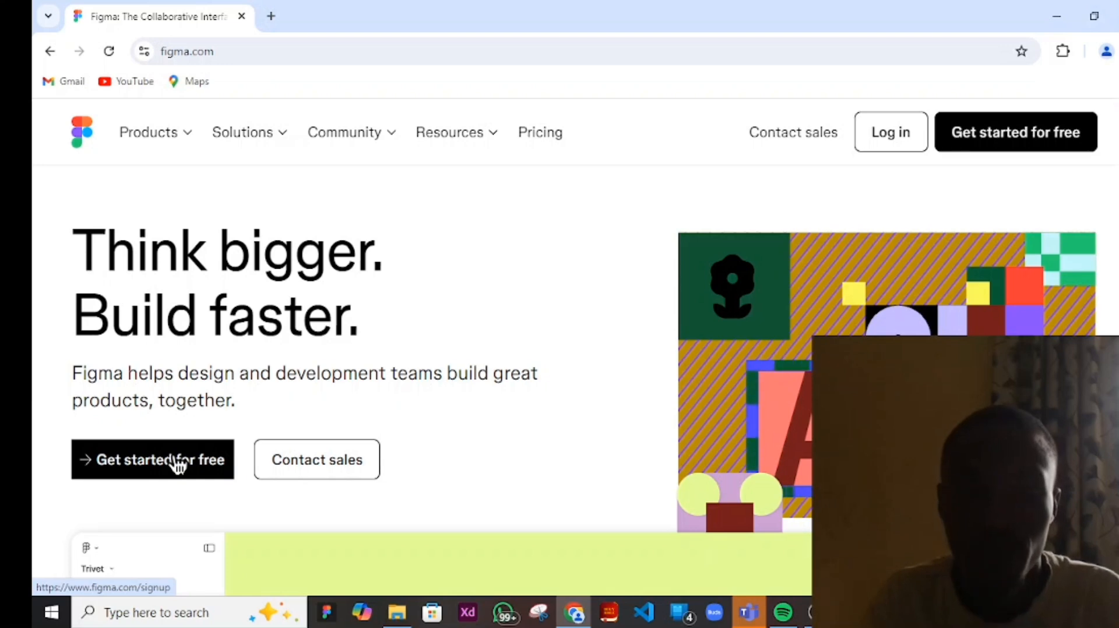
- Sign up for free through Google, choosing the Google account and consenting to share its details
left_click(175, 463)
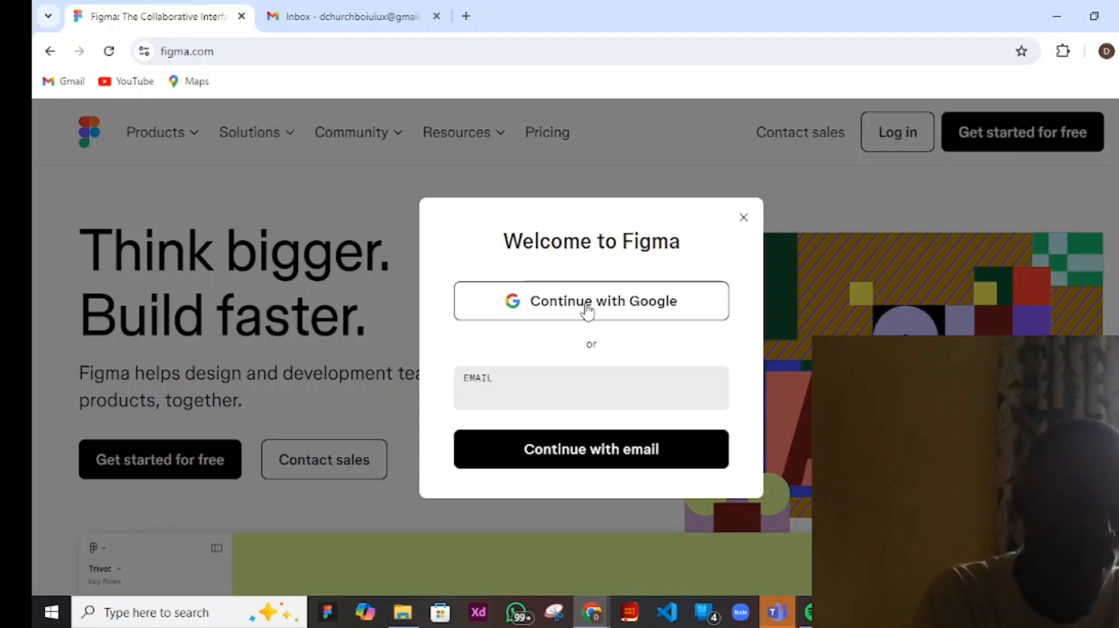
left_click(587, 309)
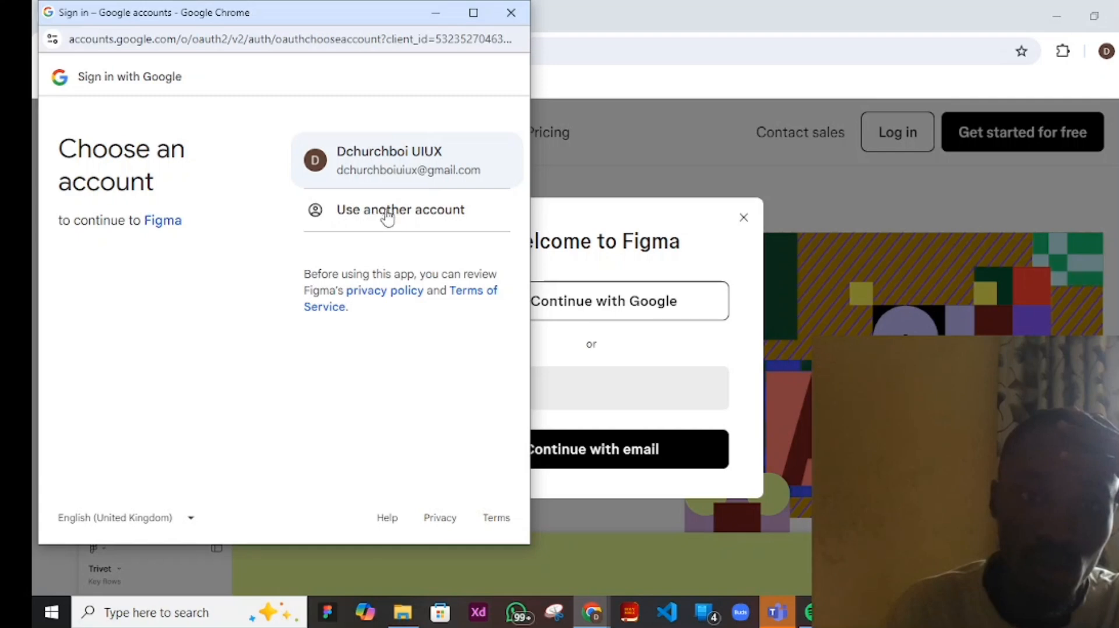
left_click(385, 216)
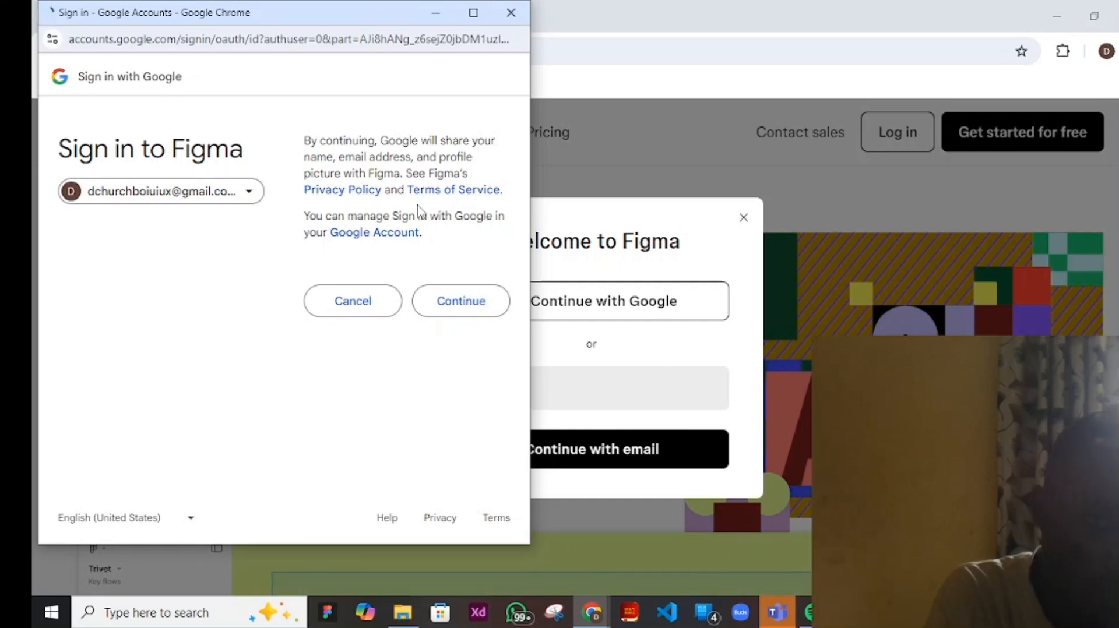
left_click(454, 307)
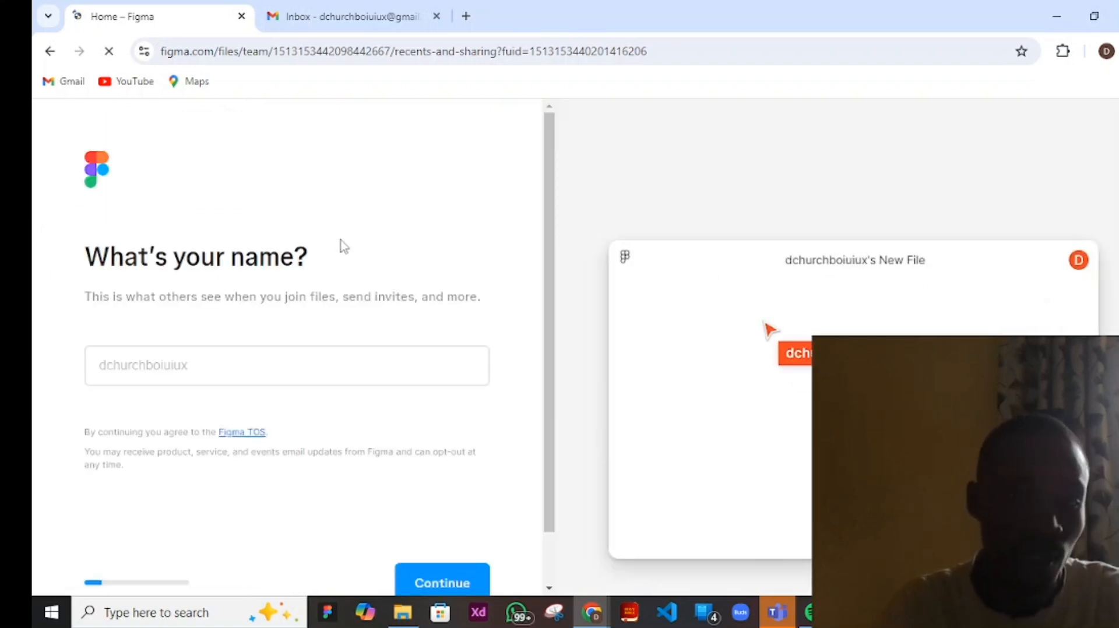
- Continue with the suggested display name and choose Learning design as the main use of Figma
left_click(203, 371)
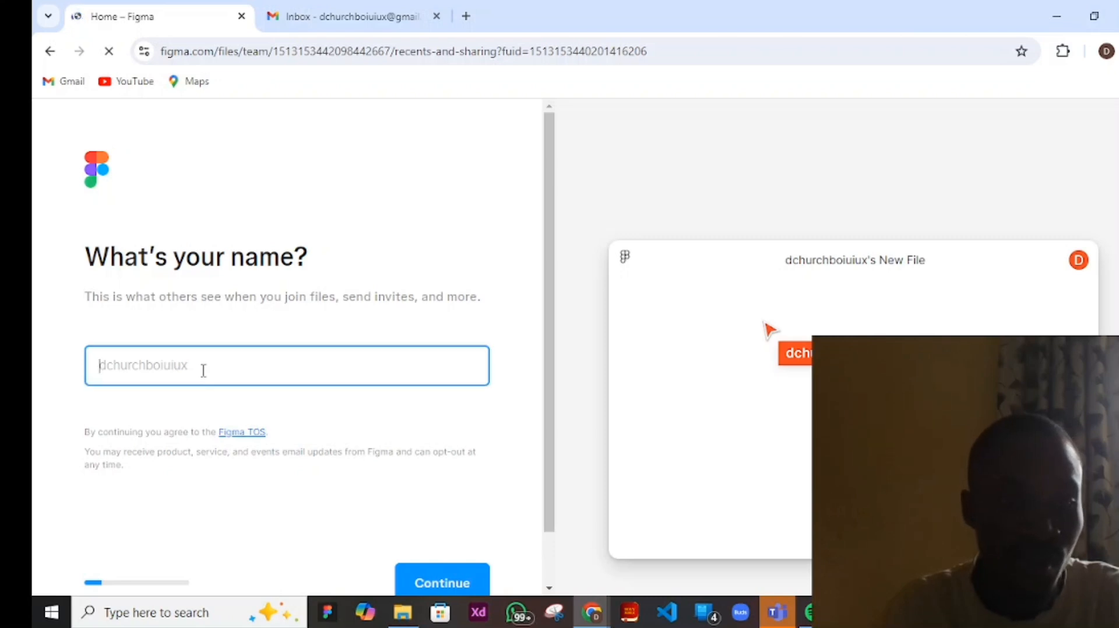
left_click(431, 581)
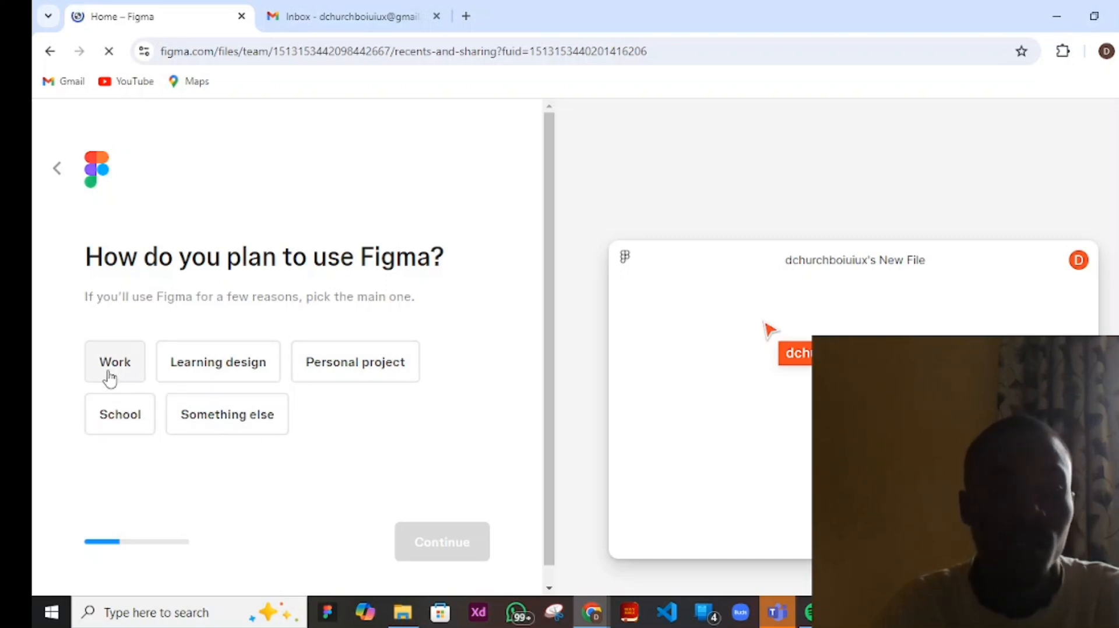
left_click(211, 378)
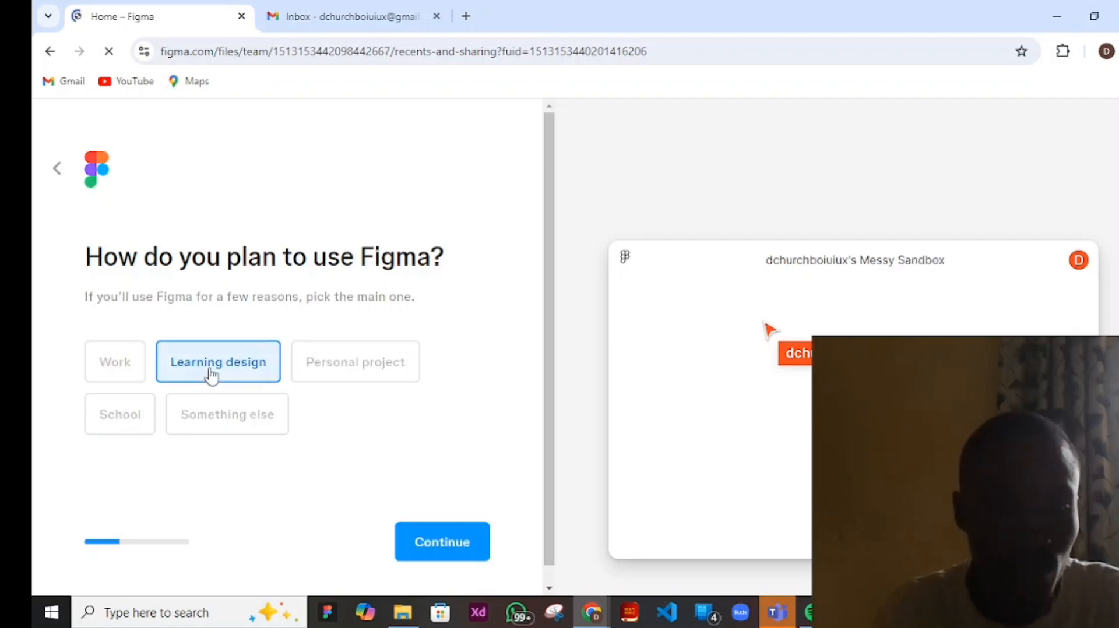
left_click(430, 542)
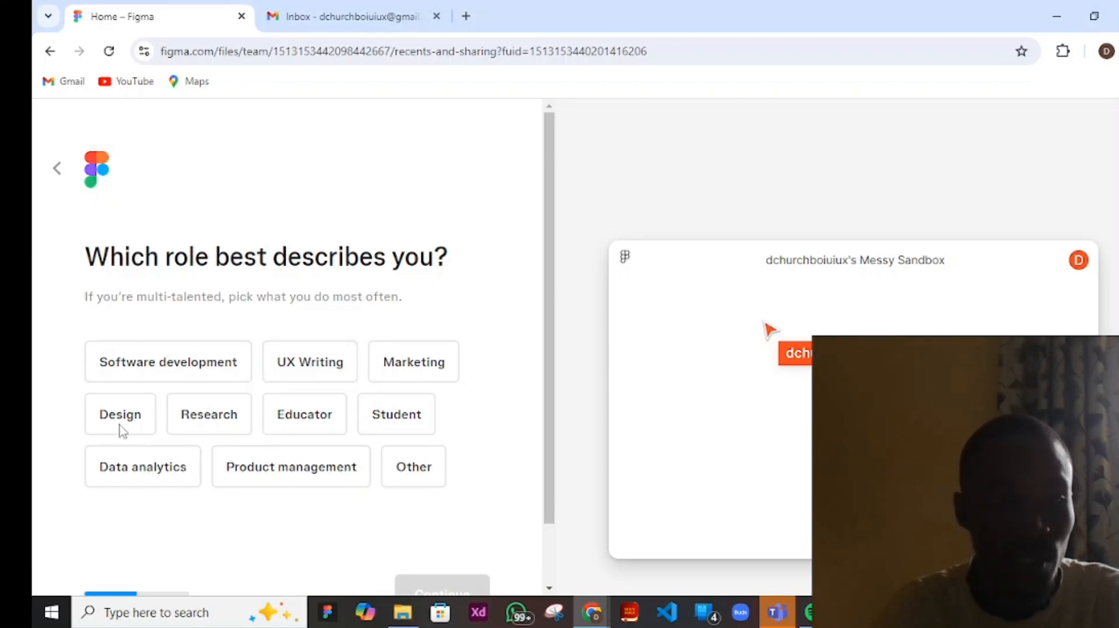
- Choose Design as the role and answer "No, it's my first time" about previous use of Figma products
left_click(148, 417)
left_click(437, 531)
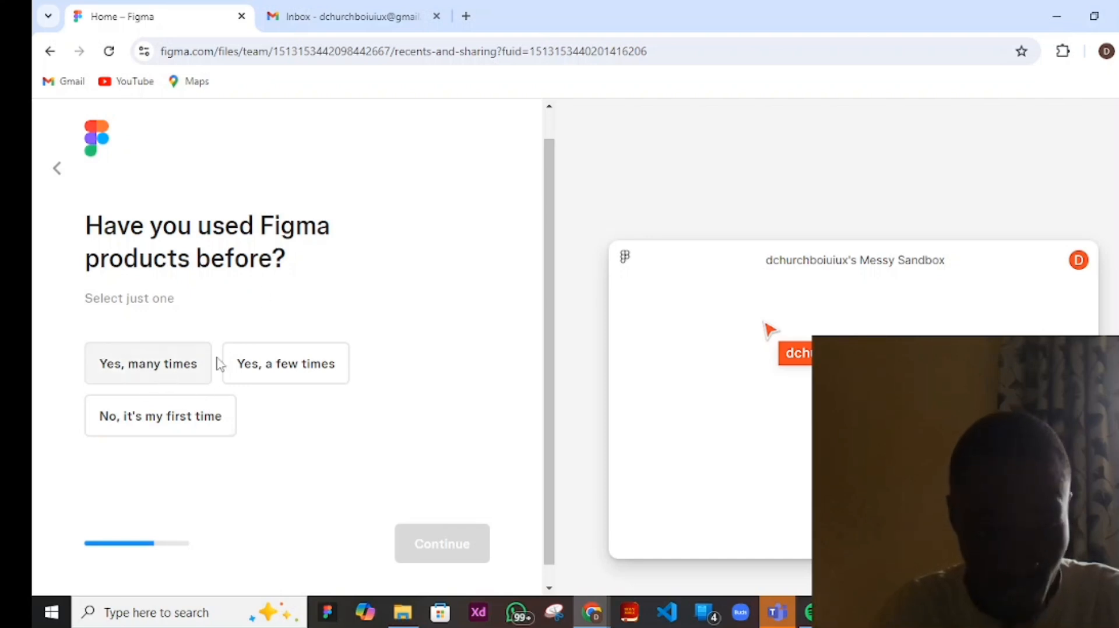
left_click(185, 433)
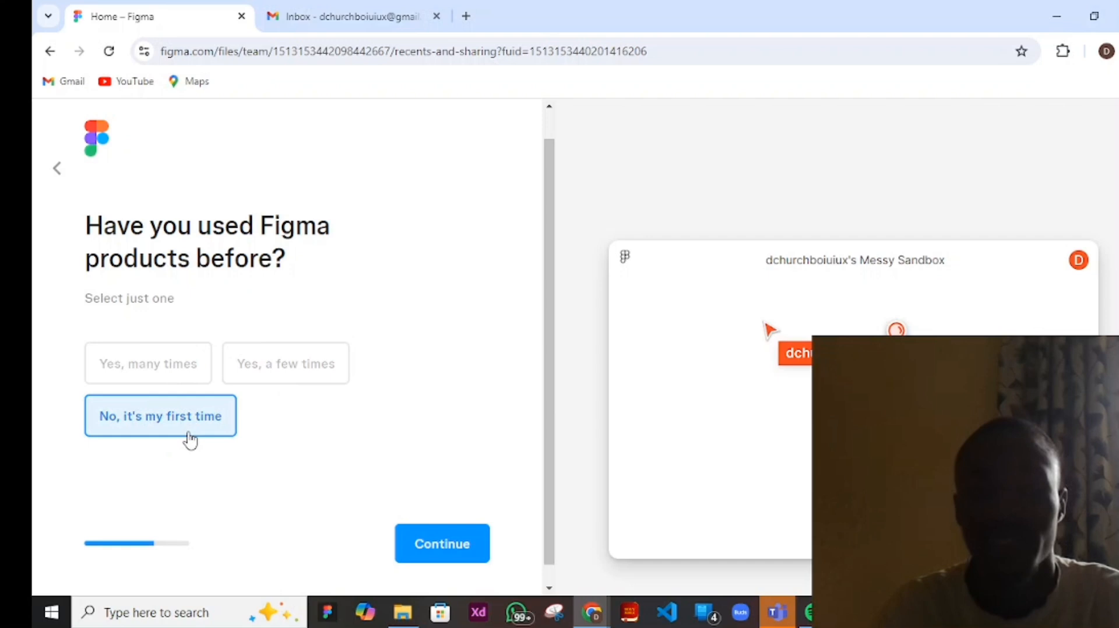
left_click(436, 556)
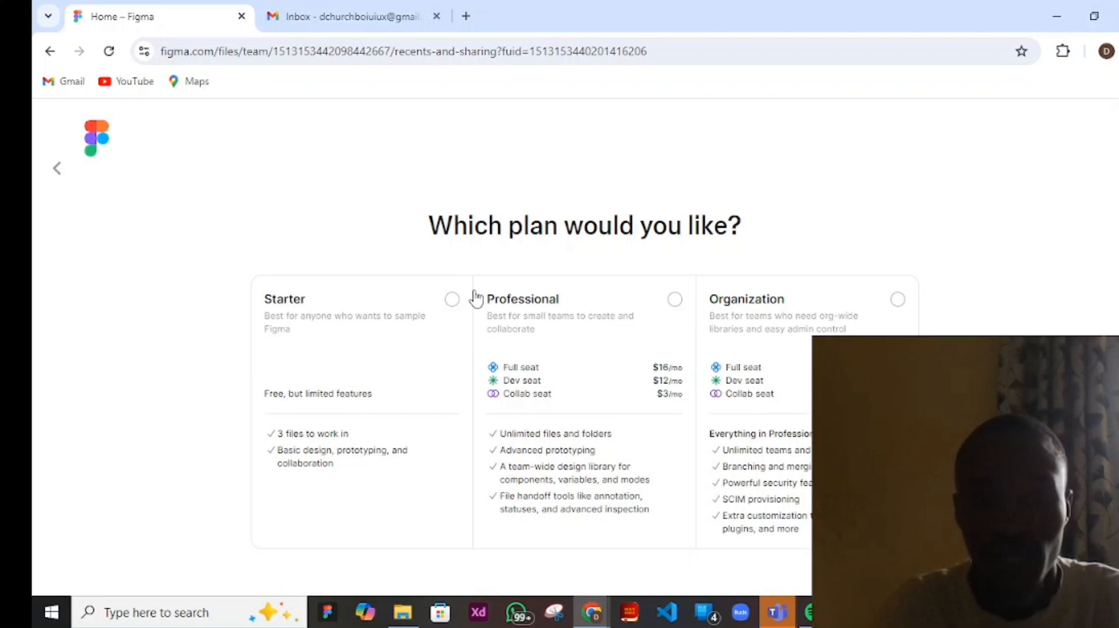
- Choose the free Starter plan to finish onboarding and dismiss the introductory tour
left_click(452, 300)
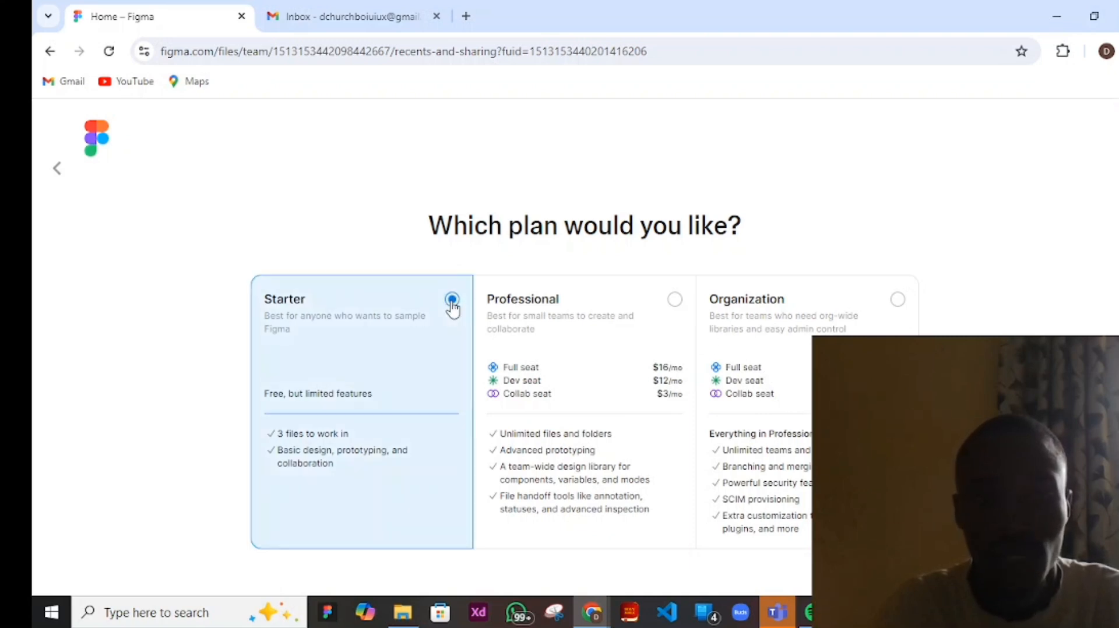
scroll(700, 350, "down", 2)
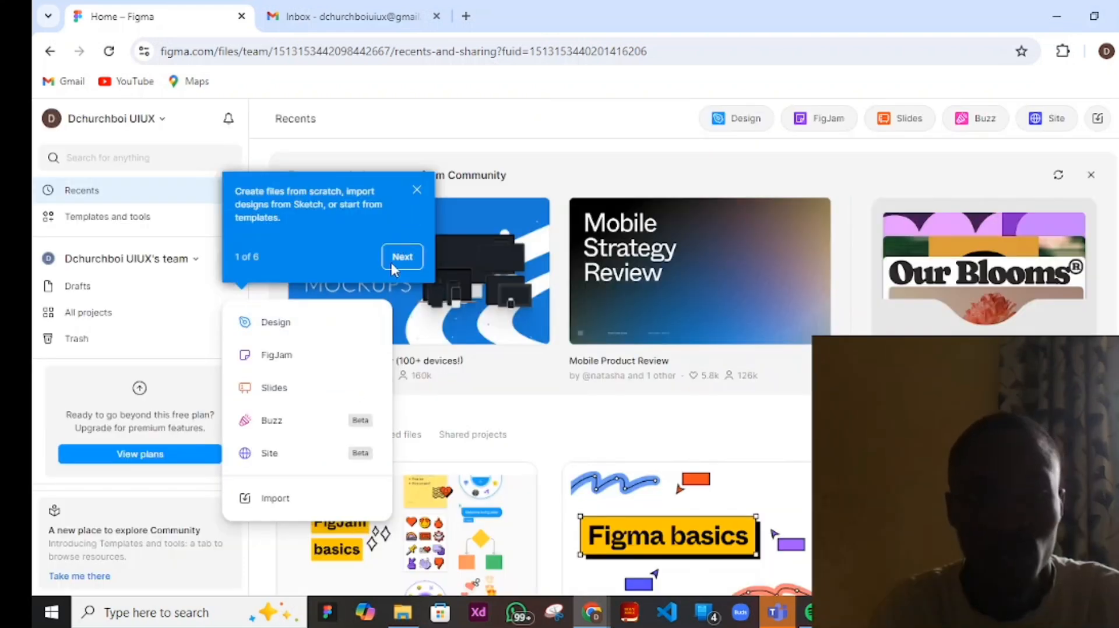
left_click(415, 190)
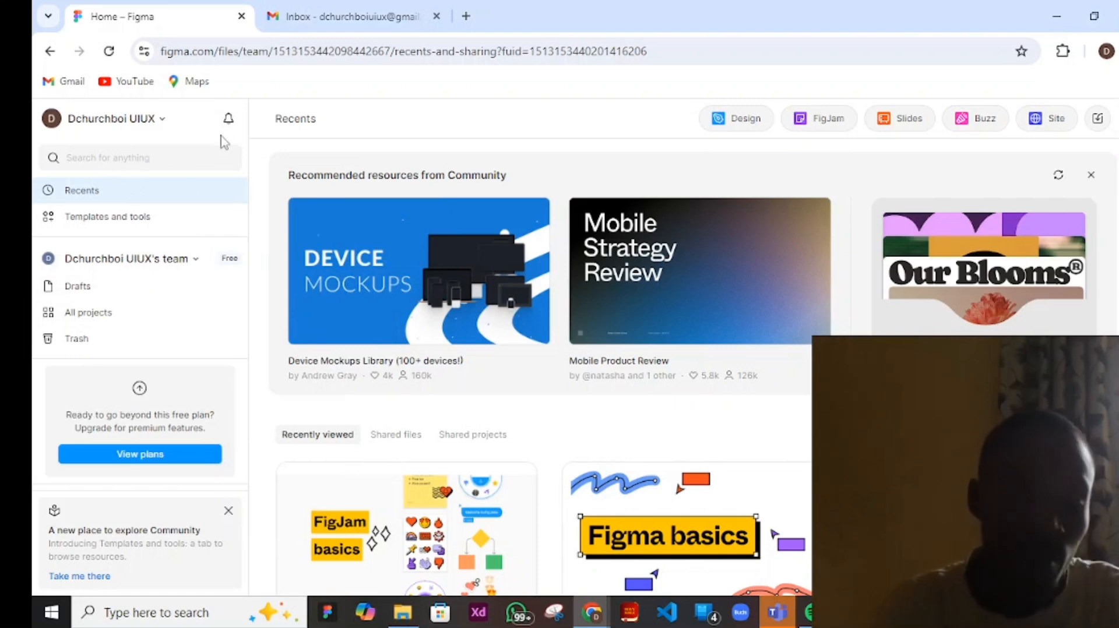
- Look through the recent files and recommended resources, the team's Drafts, All projects and Trash
scroll(361, 192, "down", 1)
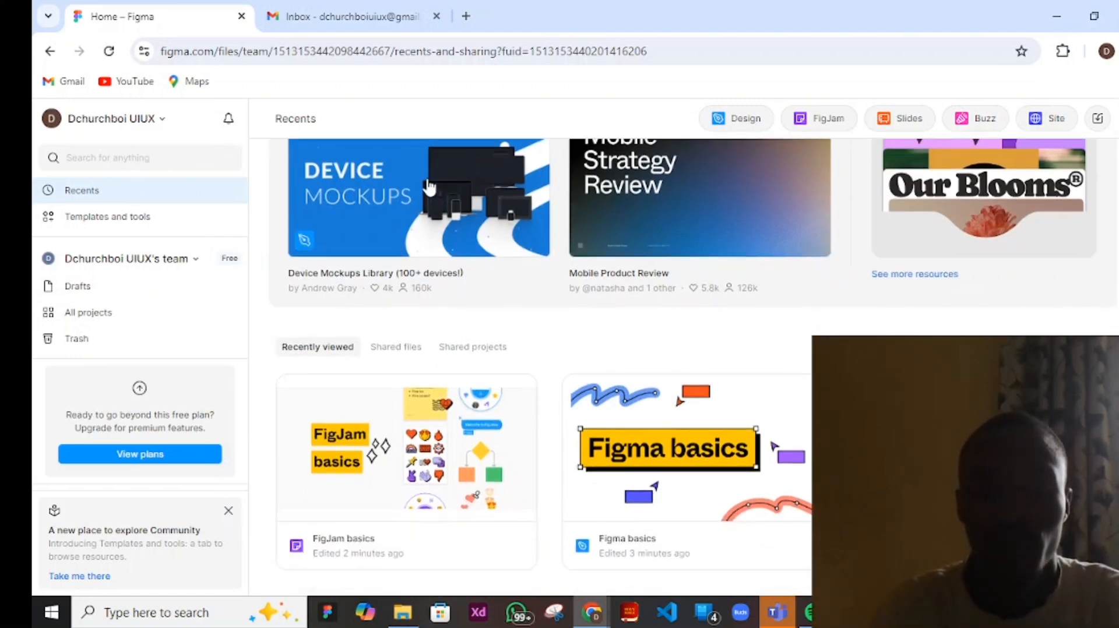
scroll(401, 260, "up", 1)
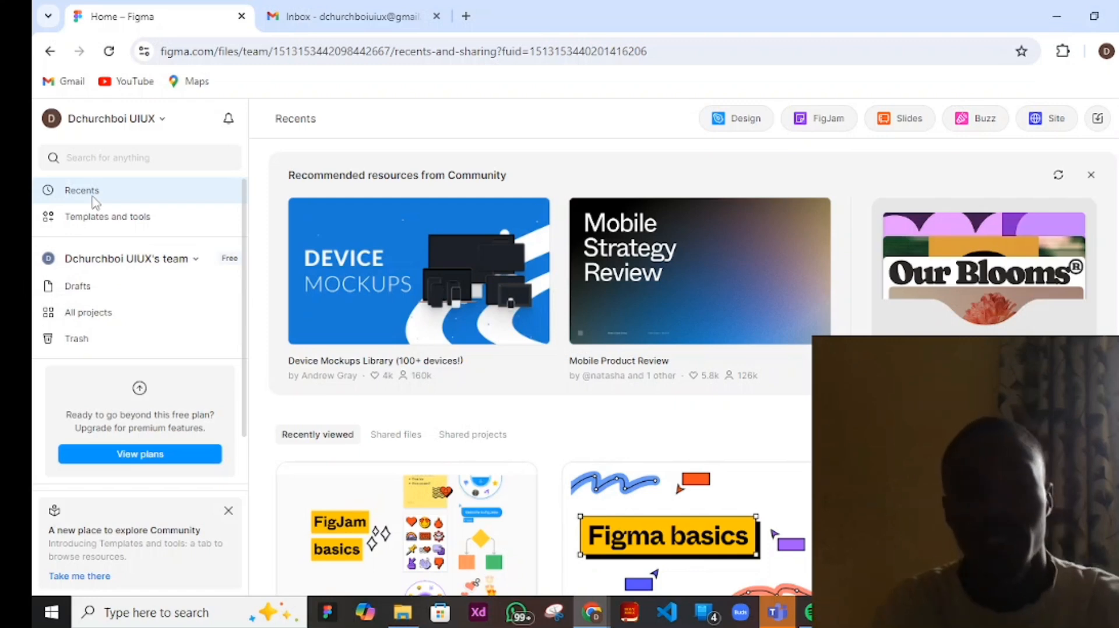
scroll(535, 274, "down", 3)
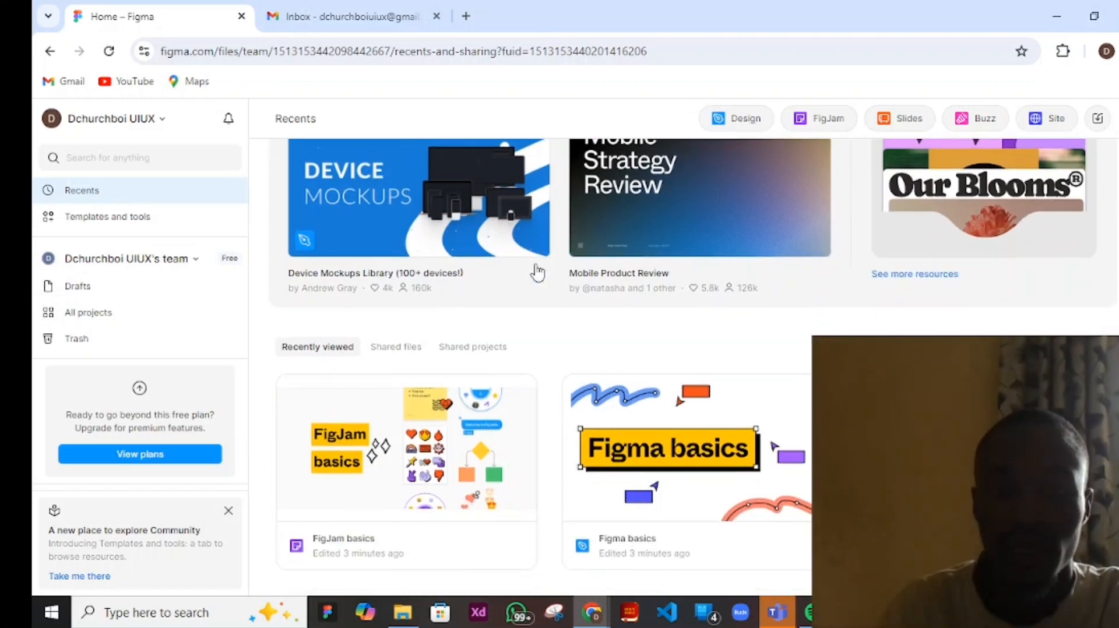
scroll(532, 273, "up", 3)
scroll(729, 245, "down", 1)
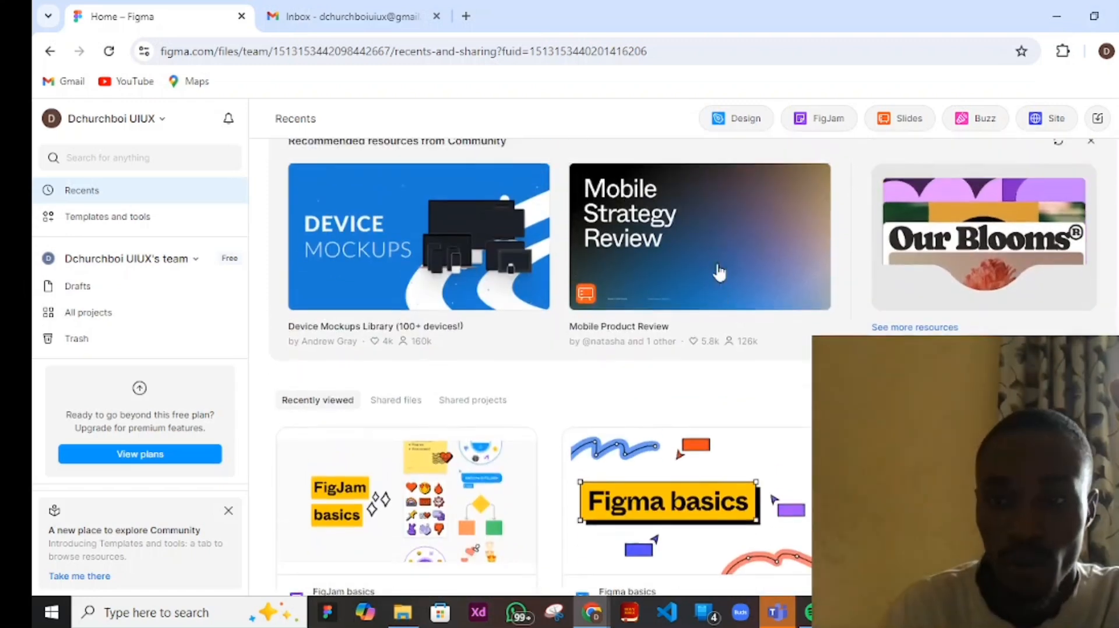
scroll(723, 270, "down", 1)
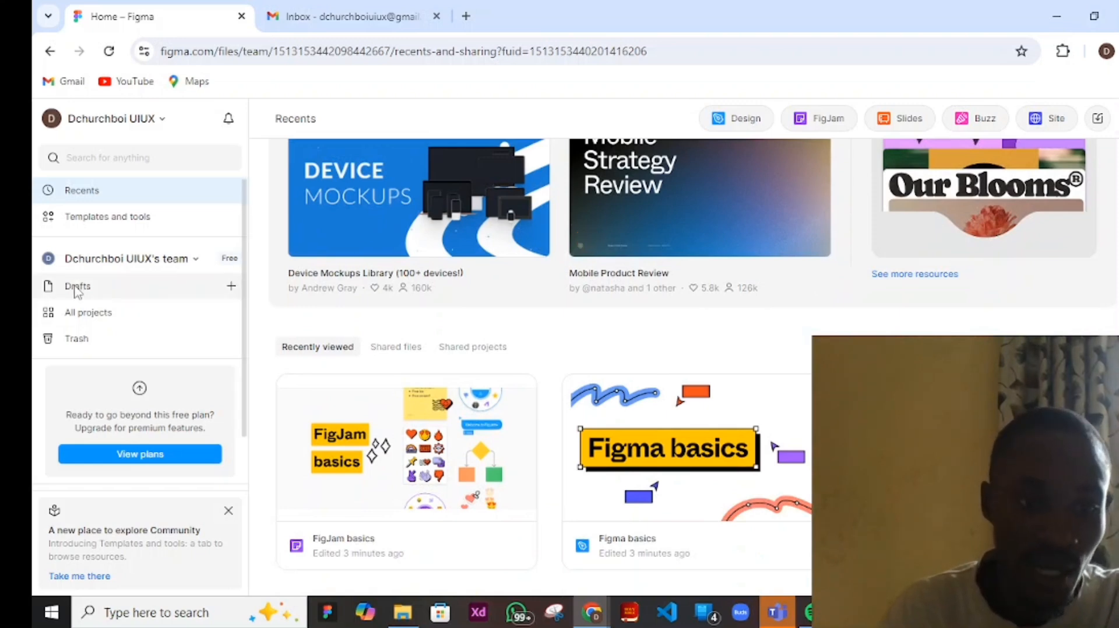
left_click(117, 294)
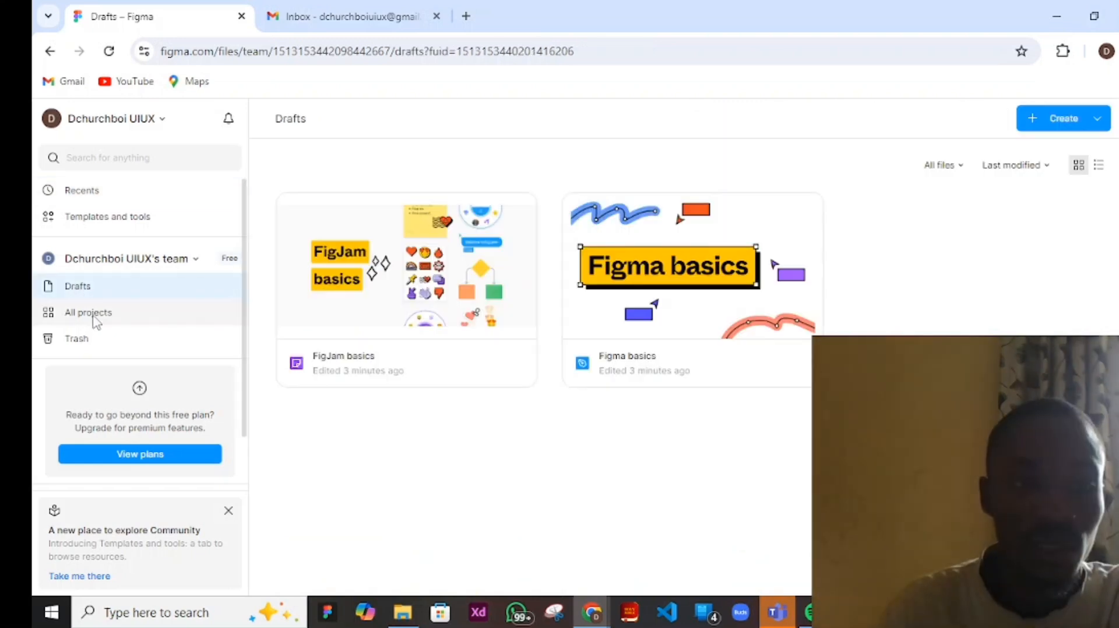
left_click(94, 318)
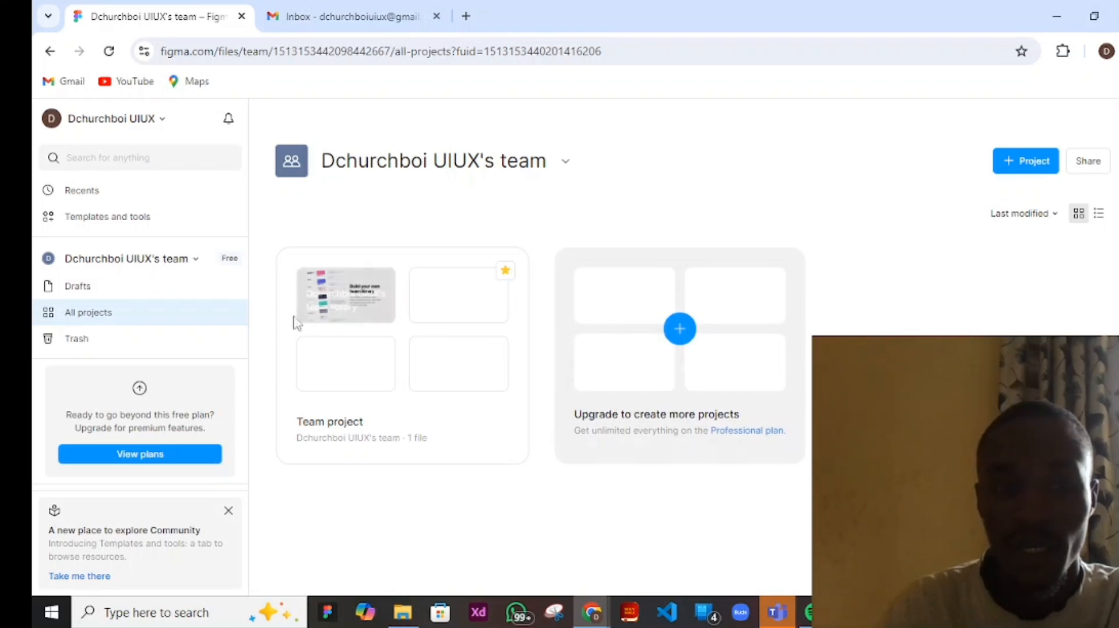
left_click(96, 344)
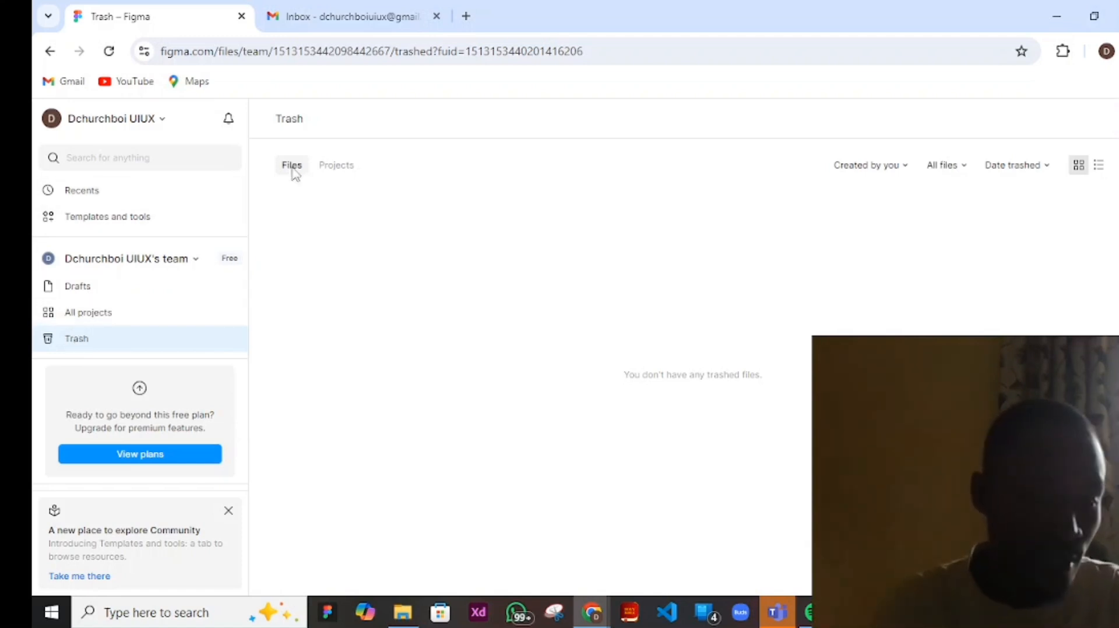
- Create a new design file from the Recents page and close the UI kits tip
left_click(69, 191)
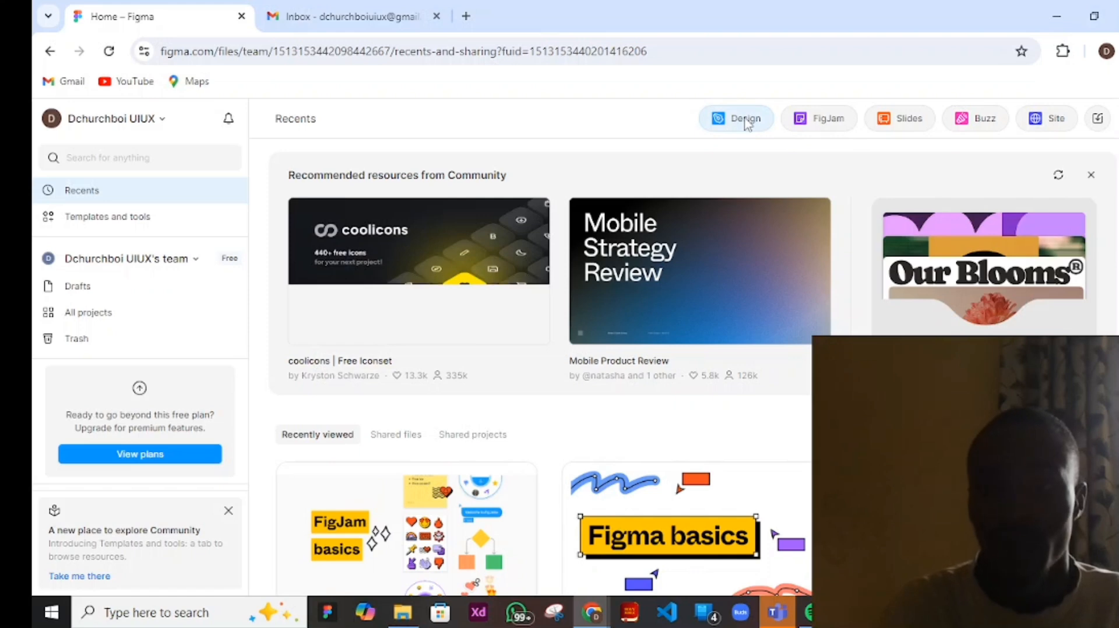
left_click(746, 123)
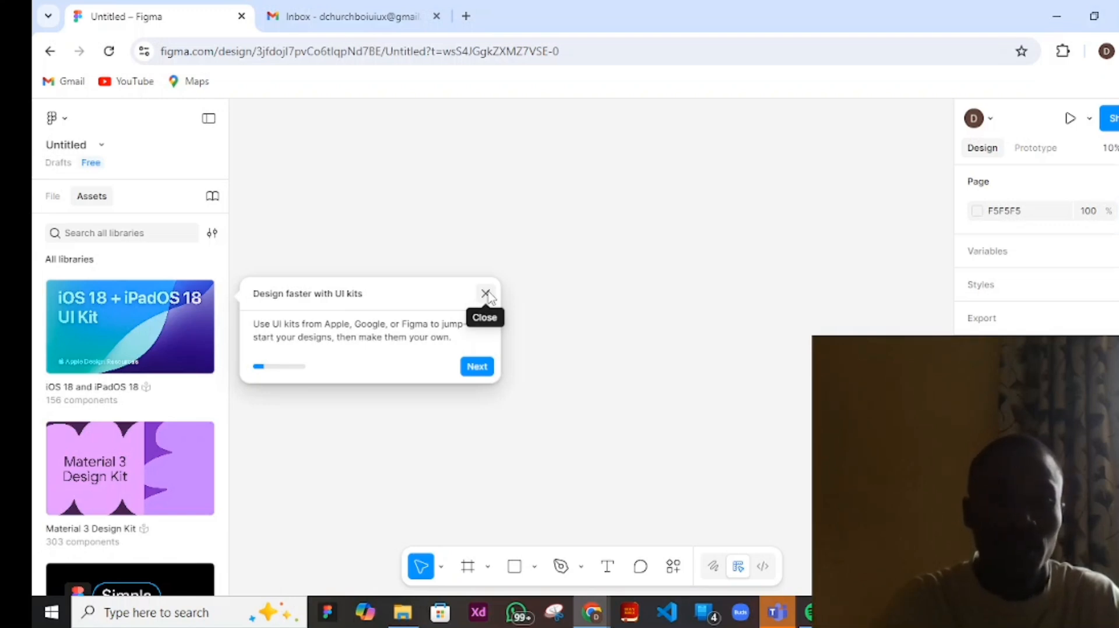
left_click(486, 294)
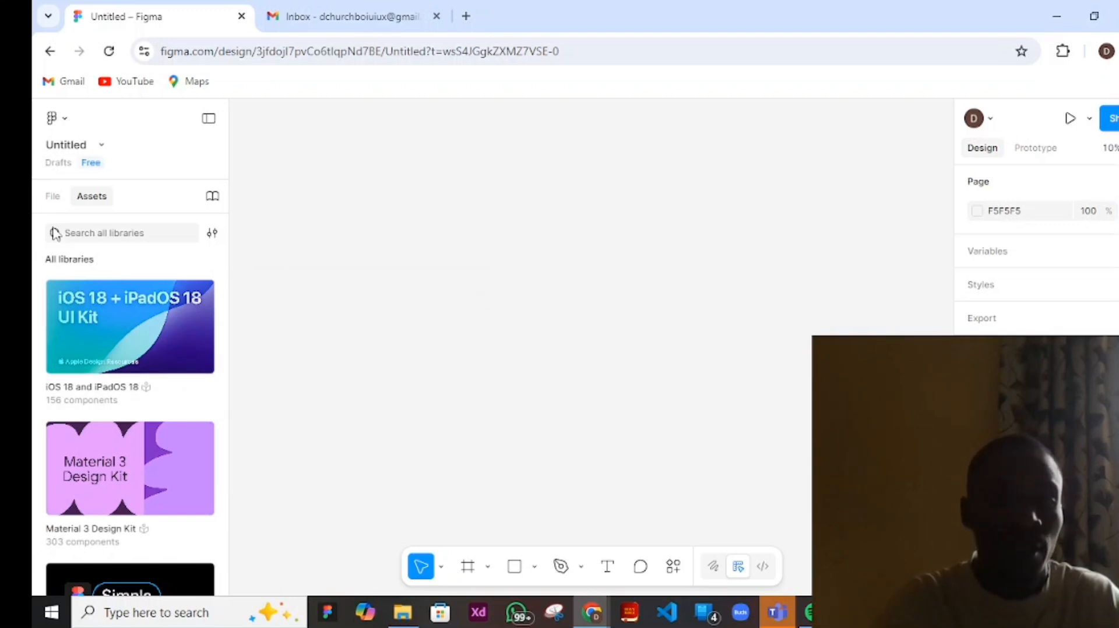
- Look over the available libraries and remove the iOS 18 and iPadOS 18 library from the file
scroll(129, 299, "down", 3)
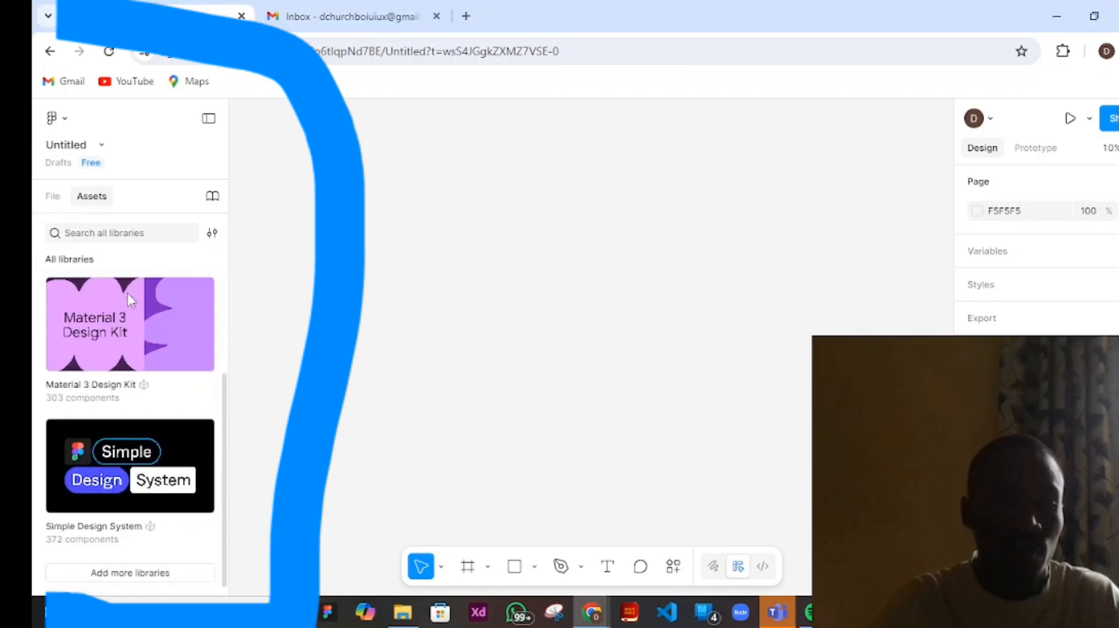
scroll(130, 299, "up", 2)
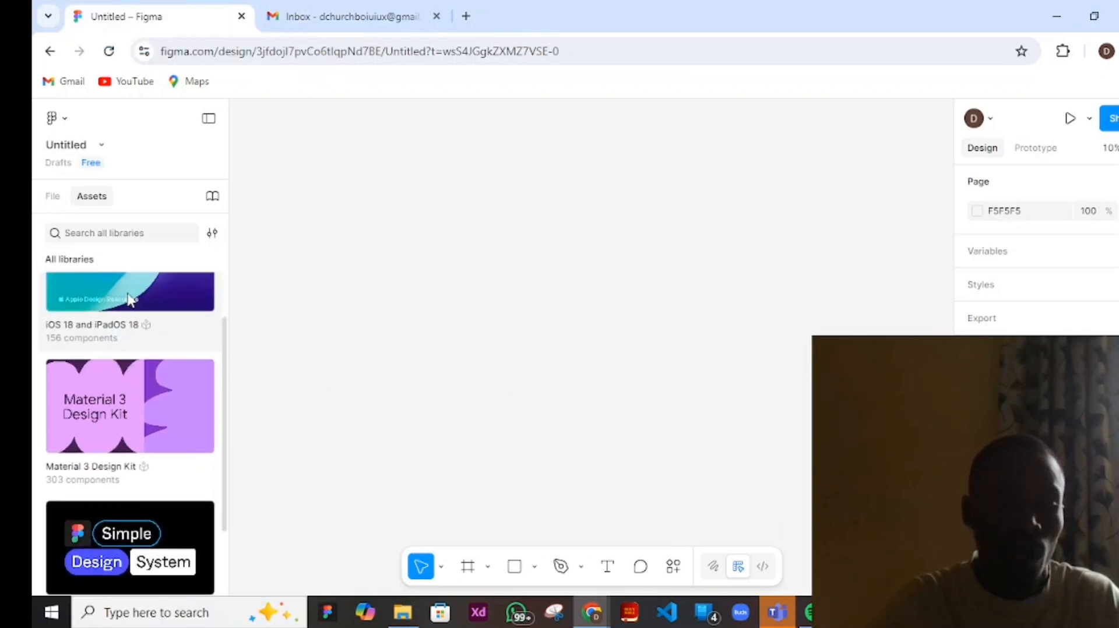
scroll(129, 299, "down", 2)
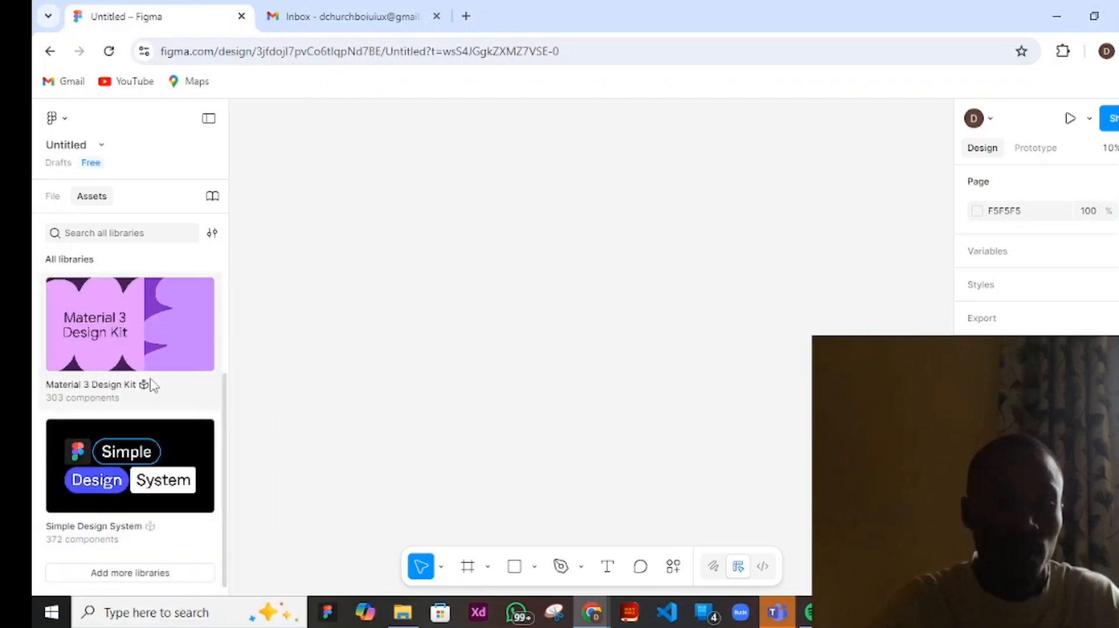
scroll(157, 350, "up", 3)
right_click(163, 358)
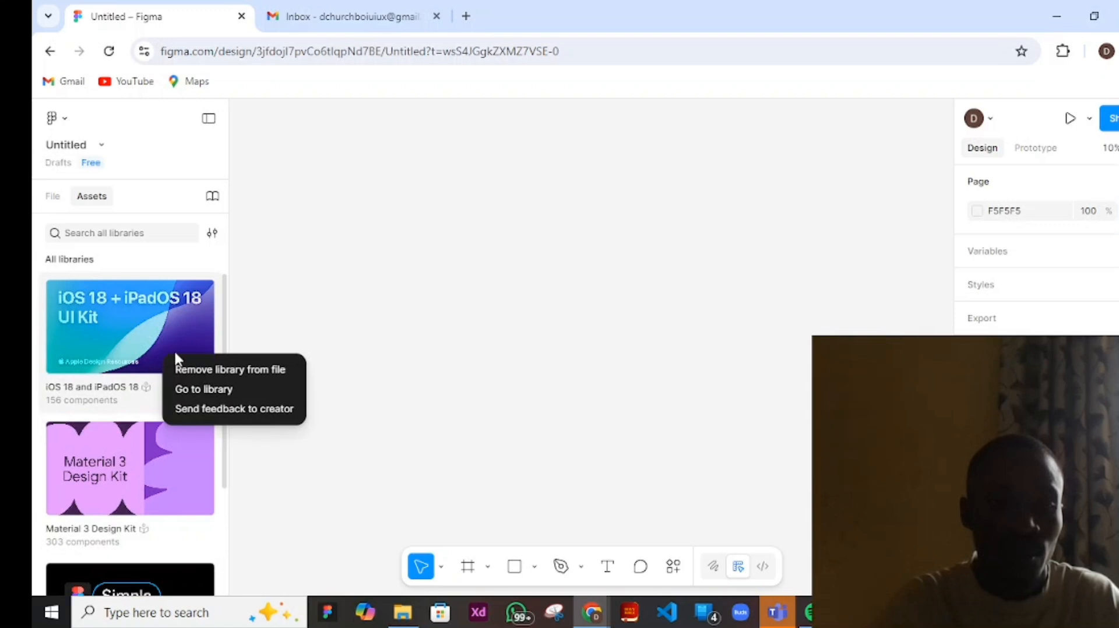
left_click(186, 376)
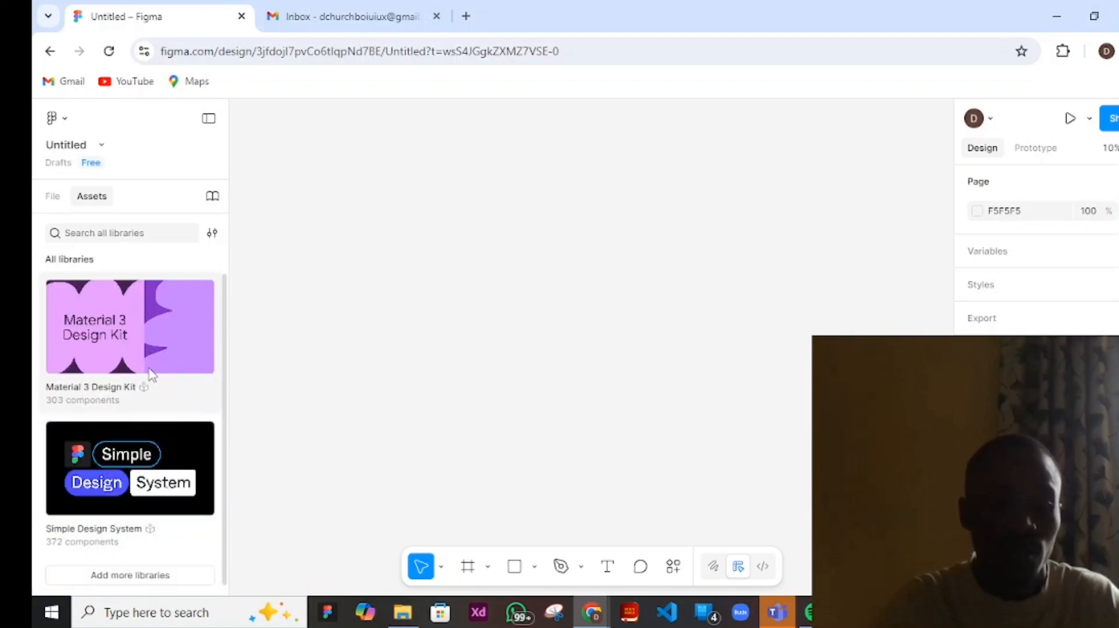
- Remove the Material 3 Design Kit and Simple Design System libraries from the file
right_click(153, 372)
left_click(182, 382)
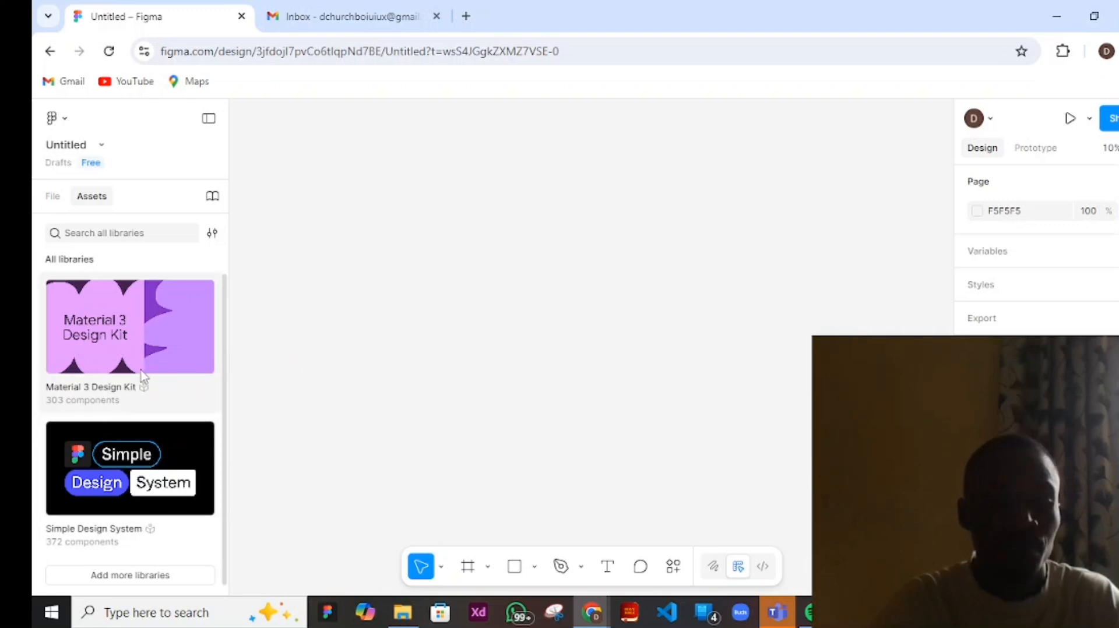
right_click(130, 352)
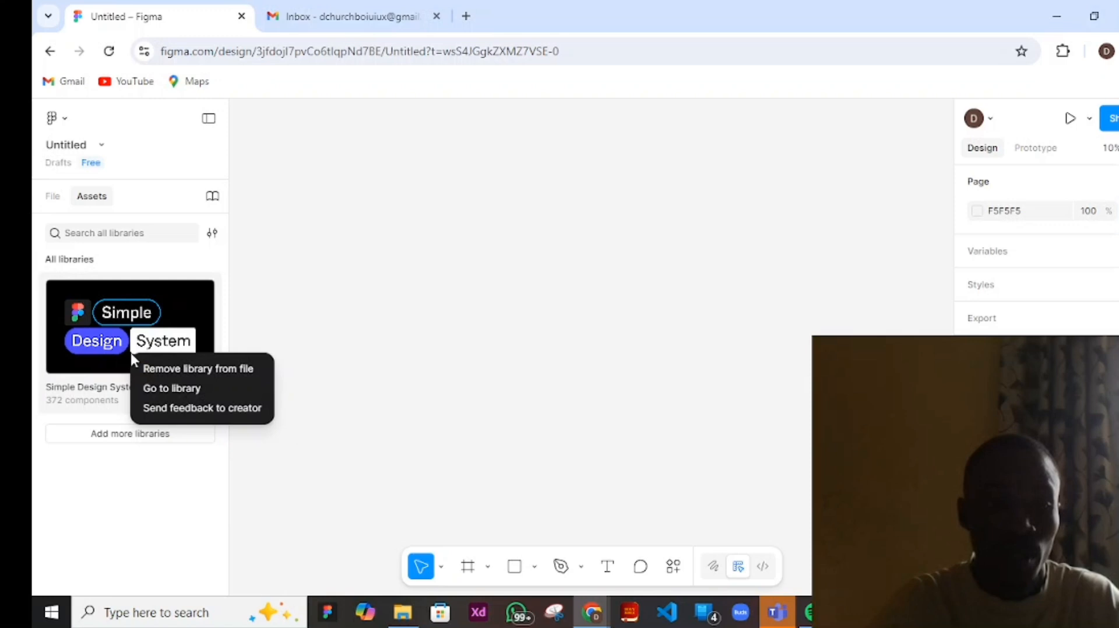
left_click(195, 376)
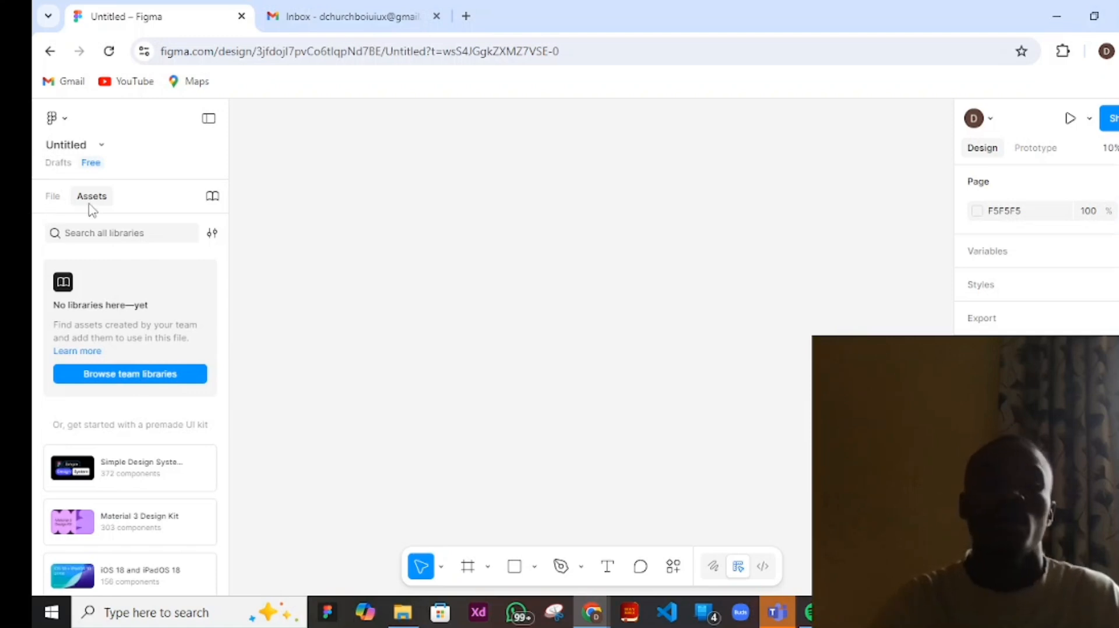
- Show the file's pages and layers, draw a trial rectangle about 1560 × 1550 on the canvas and delete it
left_click(56, 204)
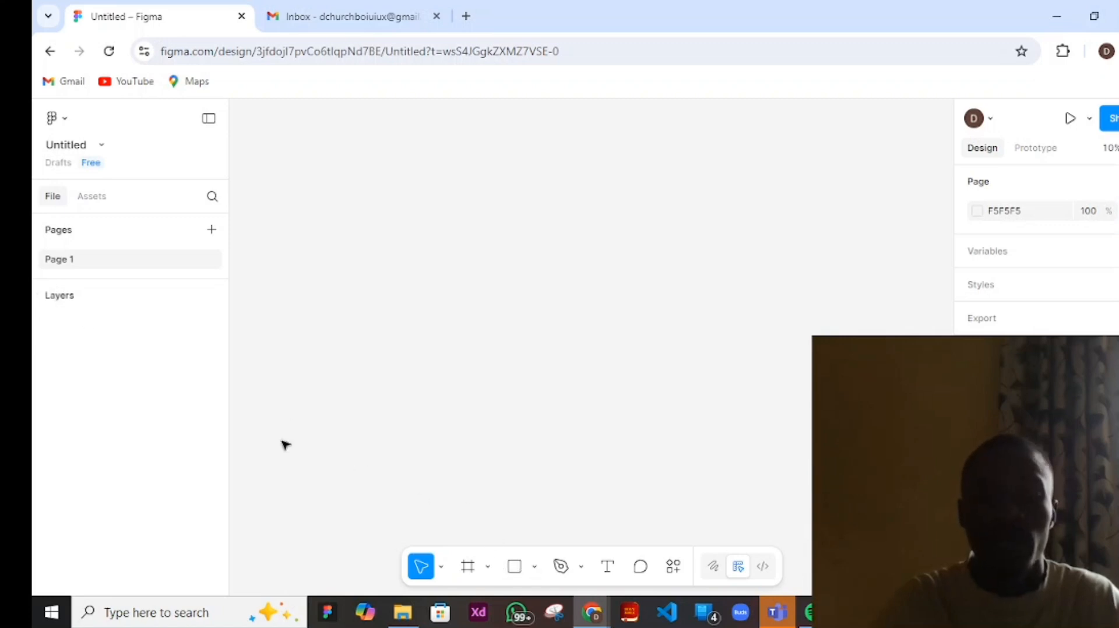
left_click(515, 566)
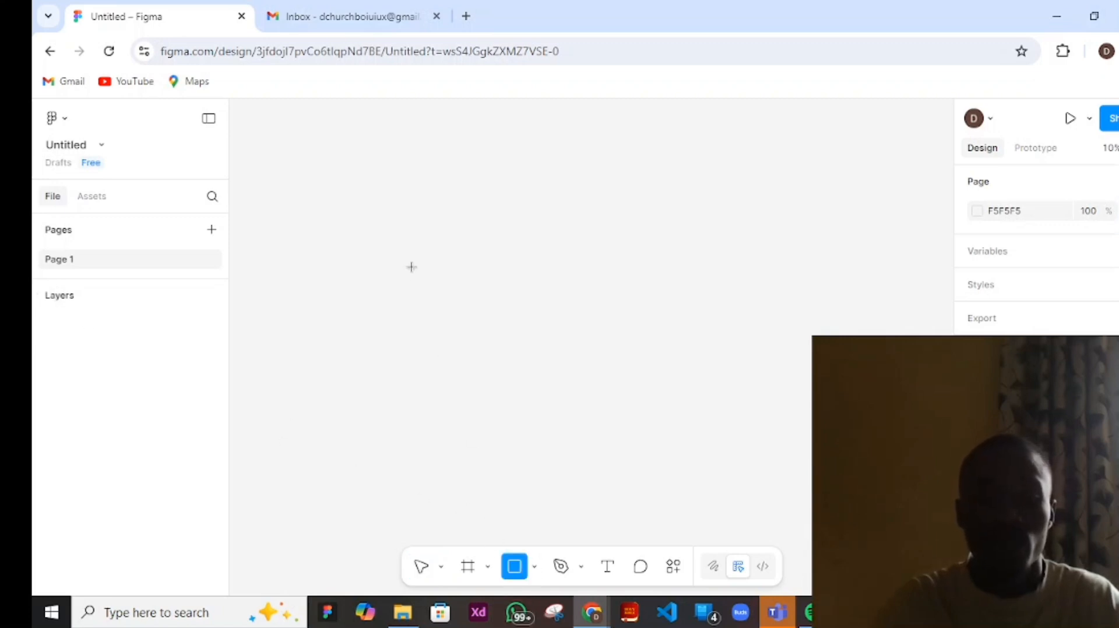
left_click_drag(550, 385, 423, 258)
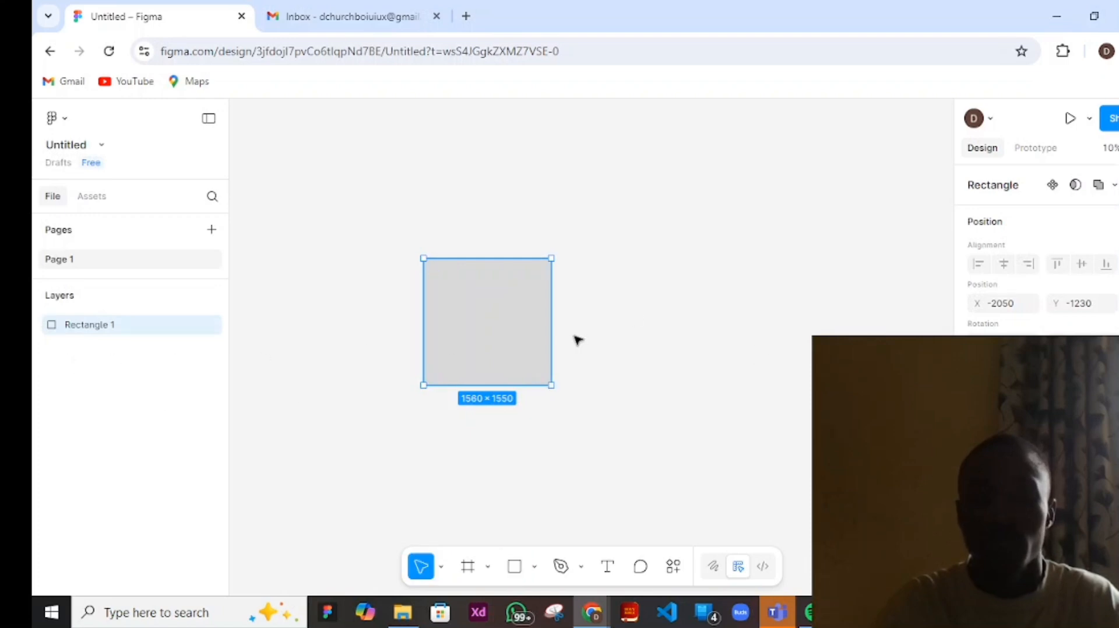
key("Delete")
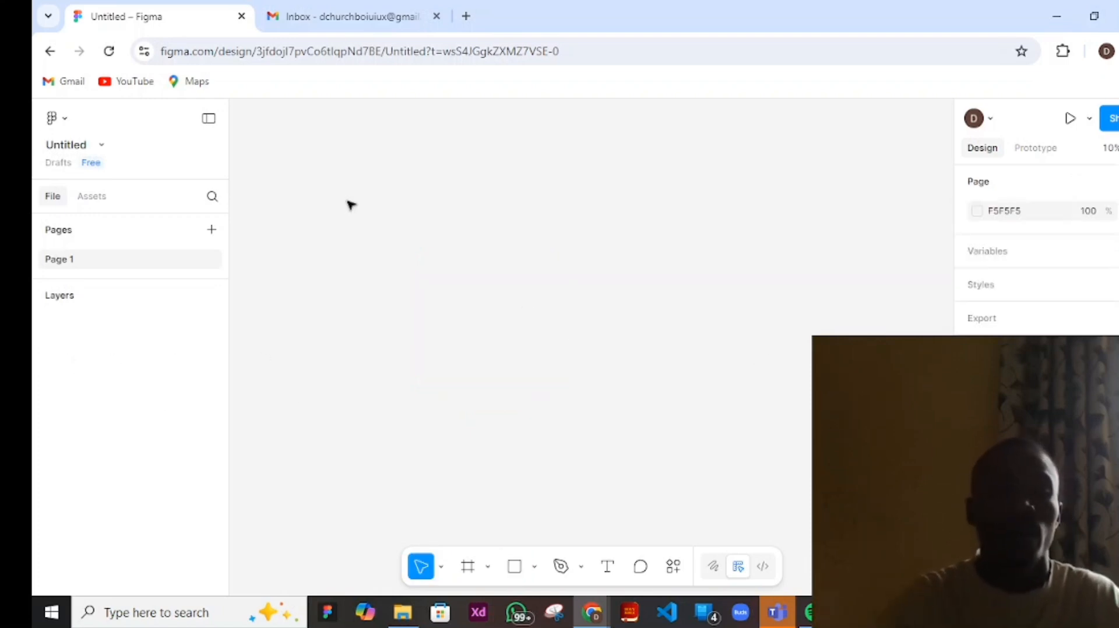
- Return to the file's assets and look over the Move, Hand tool and Scale options
left_click(108, 204)
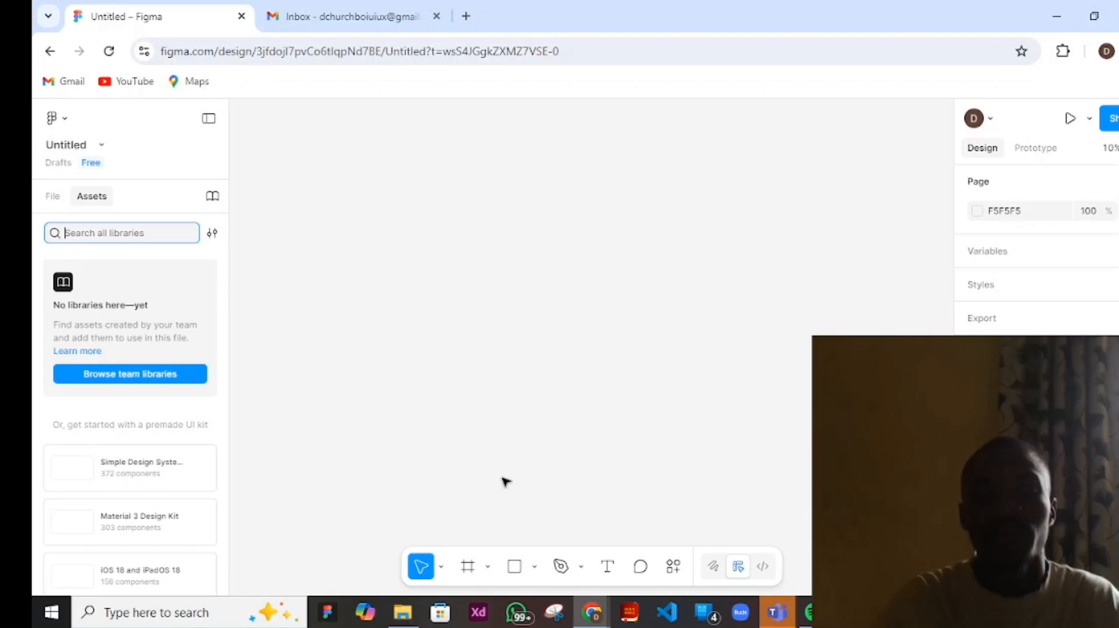
left_click_drag(631, 177, 498, 255)
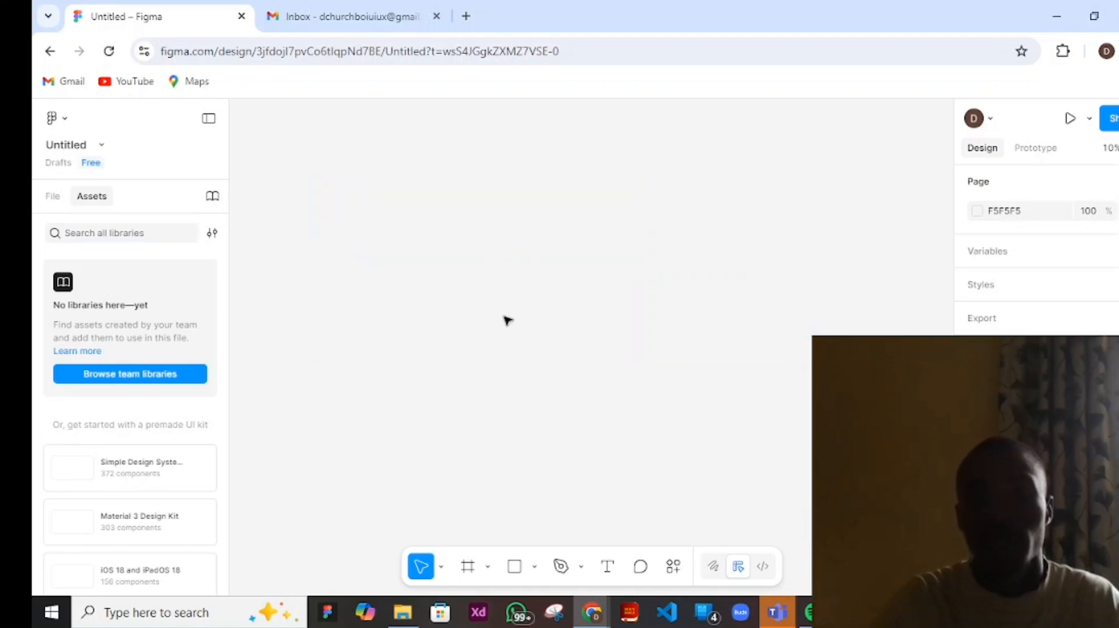
left_click(439, 569)
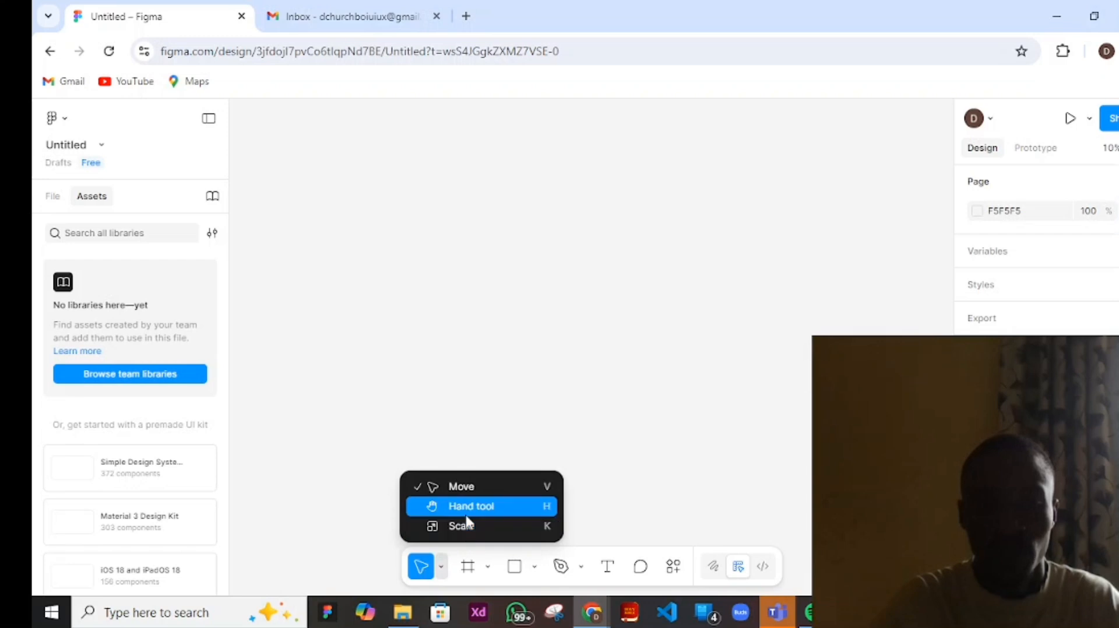
left_click(441, 566)
left_click(441, 566)
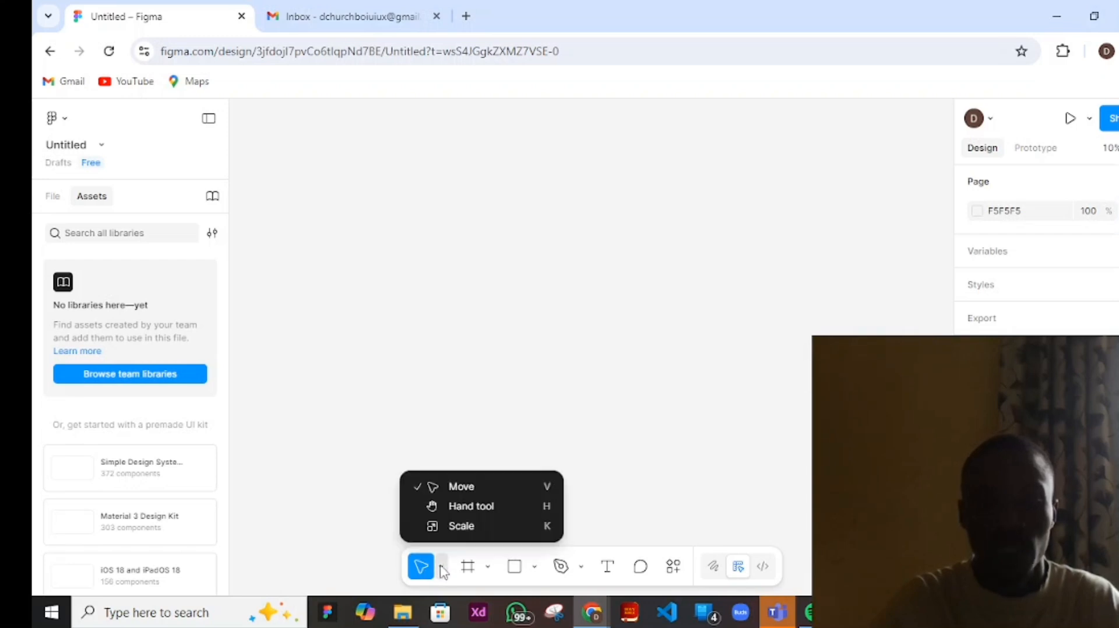
left_click(482, 321)
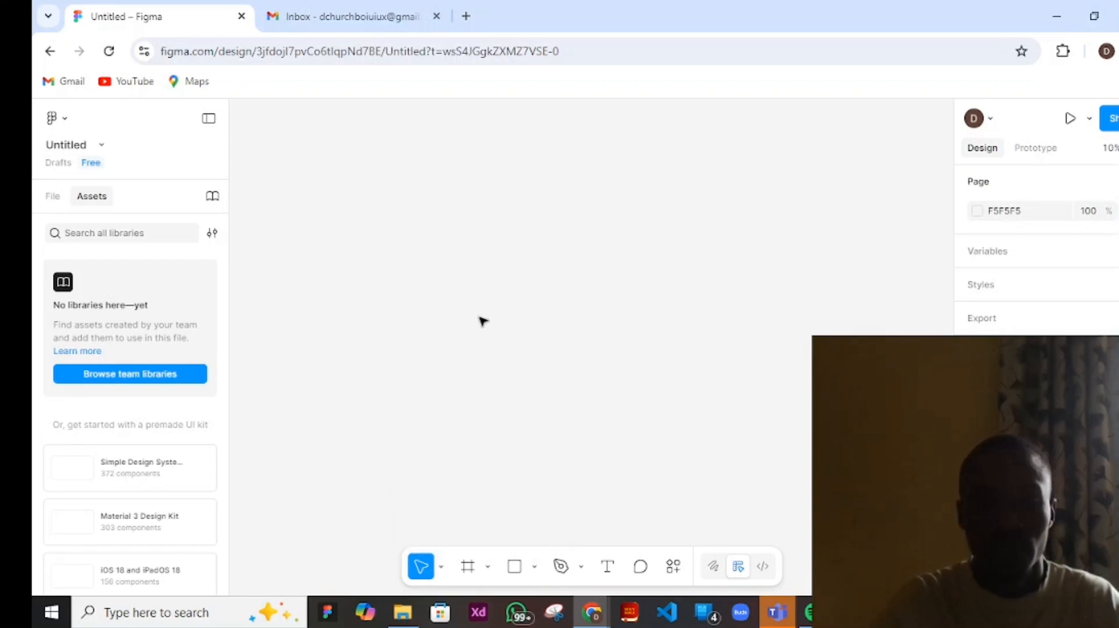
- Draw a rectangle about 2460 × 1260 on the empty canvas and deselect it
left_click(534, 568)
left_click(526, 411)
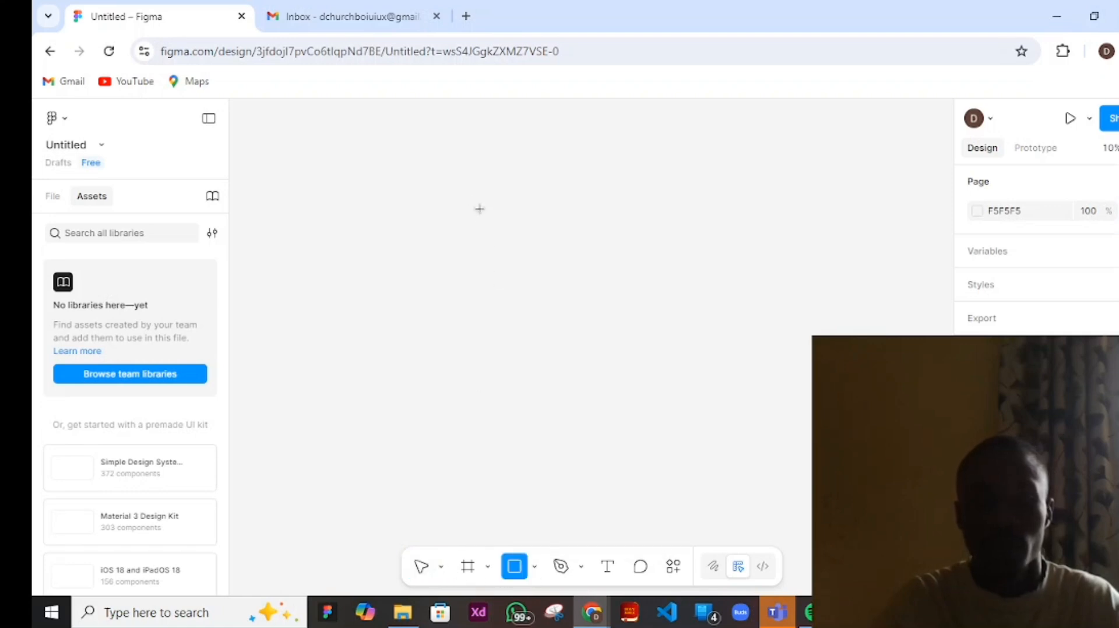
left_click_drag(465, 200, 667, 303)
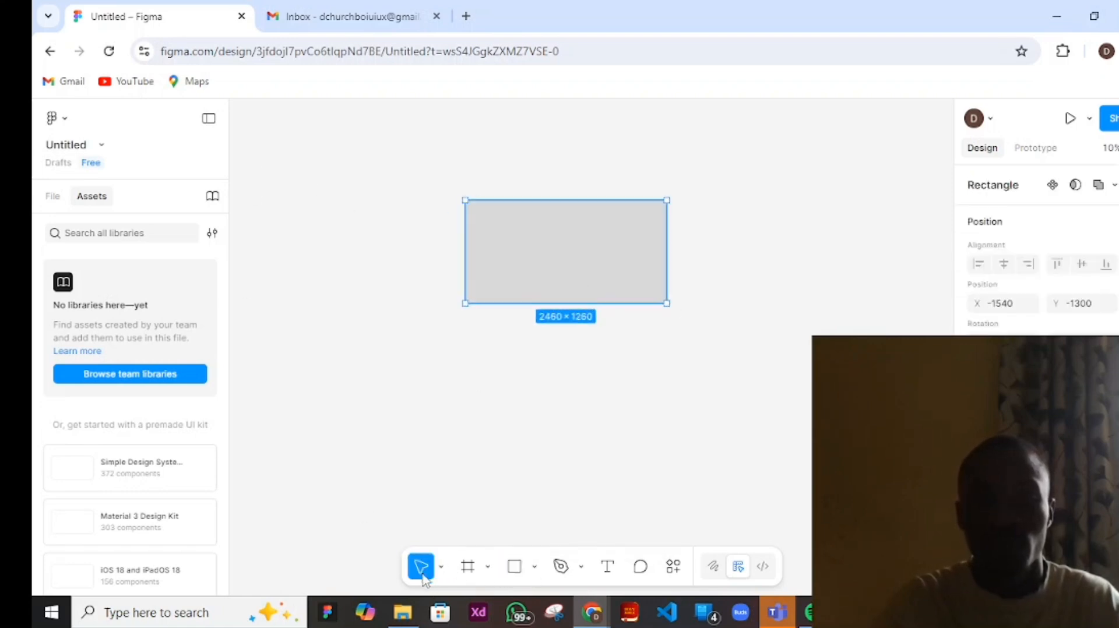
left_click(430, 431)
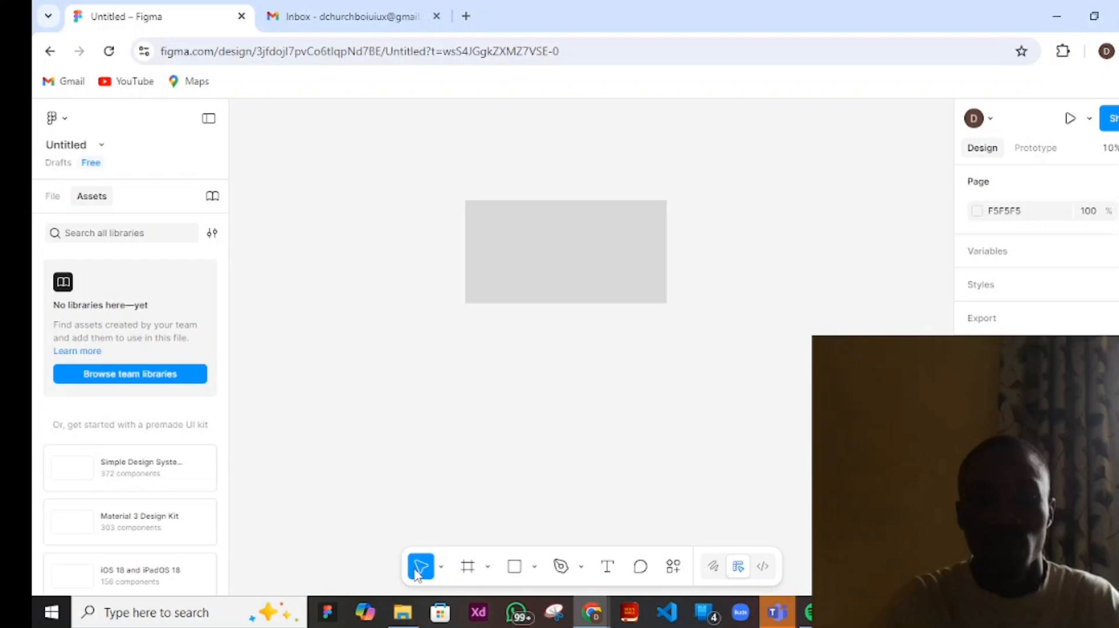
- Round all four corners of the rectangle heavily so that it is nearly pill-shaped
left_click(566, 227)
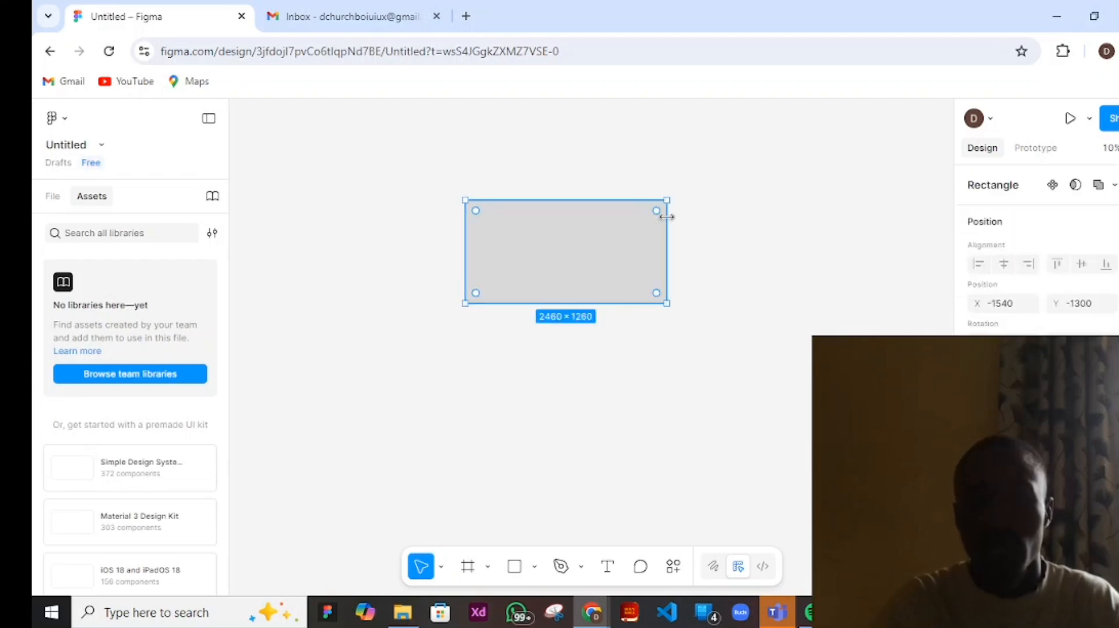
left_click_drag(656, 214, 630, 246)
left_click(725, 219)
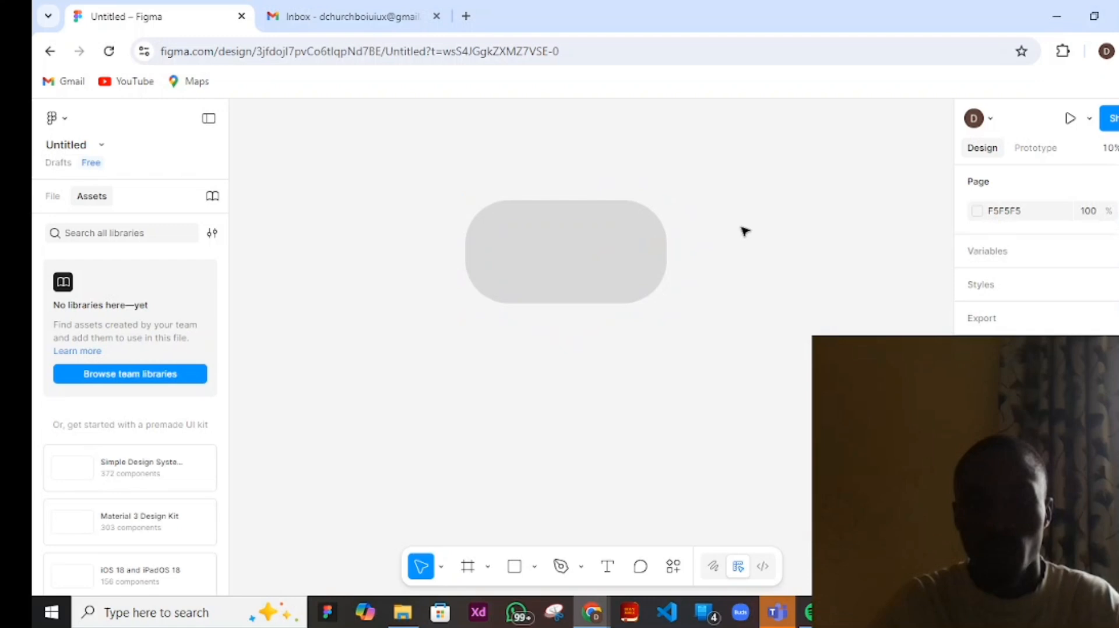
left_click_drag(735, 218, 722, 285)
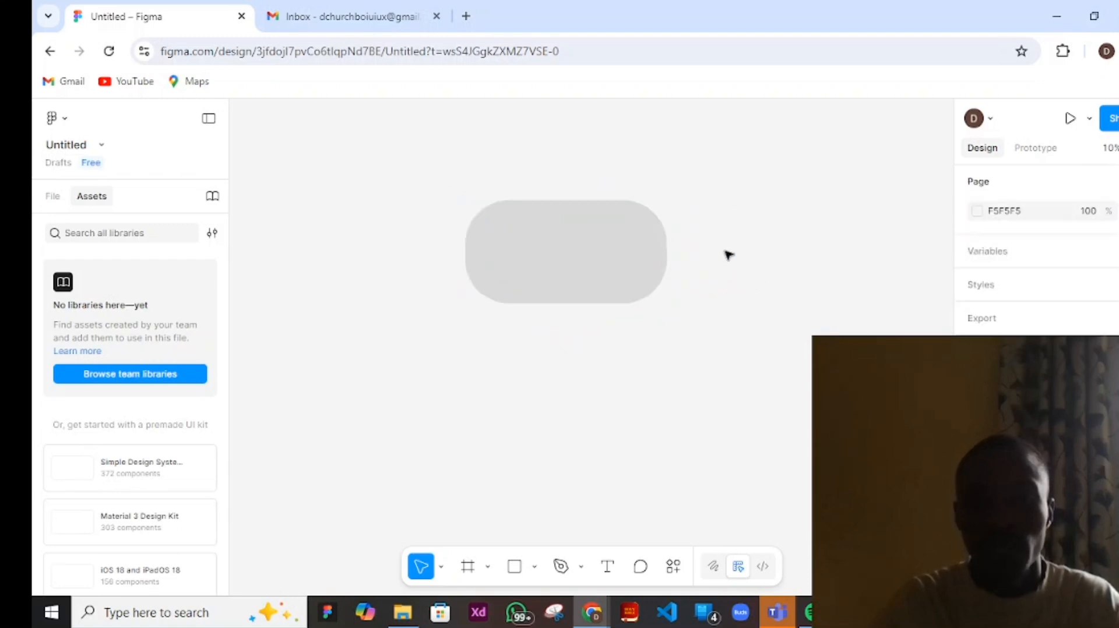
- Delete the rounded rectangle, check the move tool options and undo the deletion
left_click(543, 257)
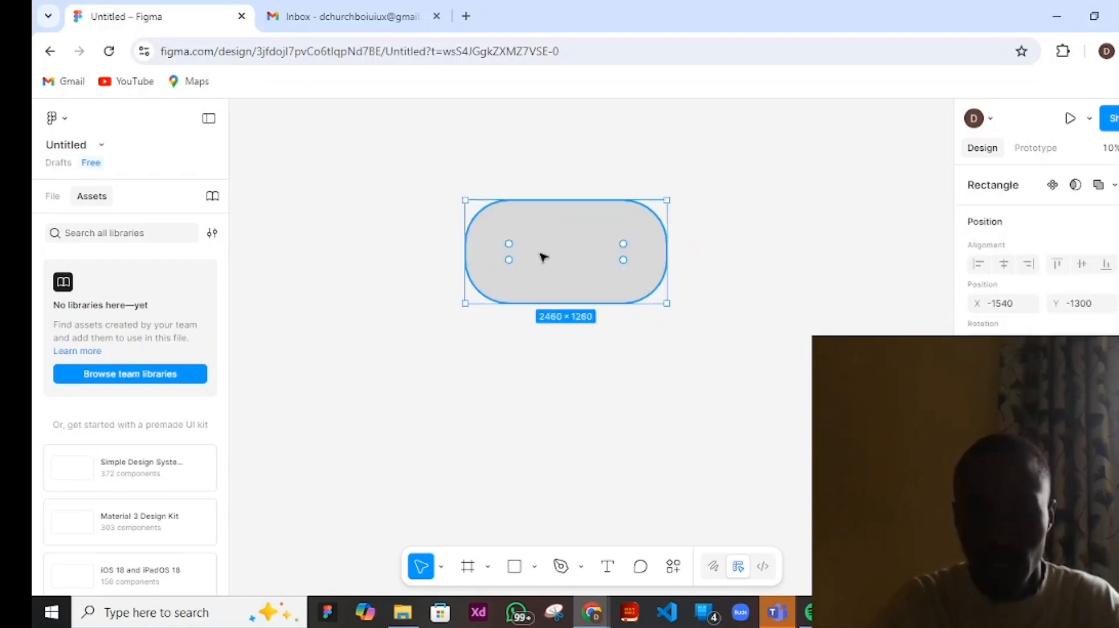
key("Delete")
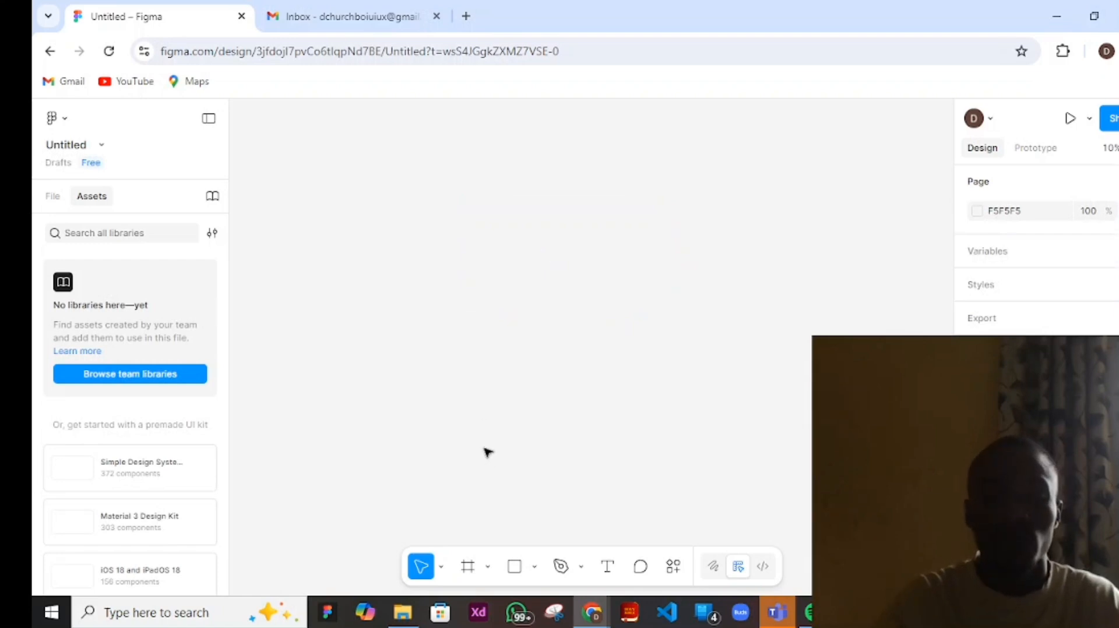
left_click(442, 569)
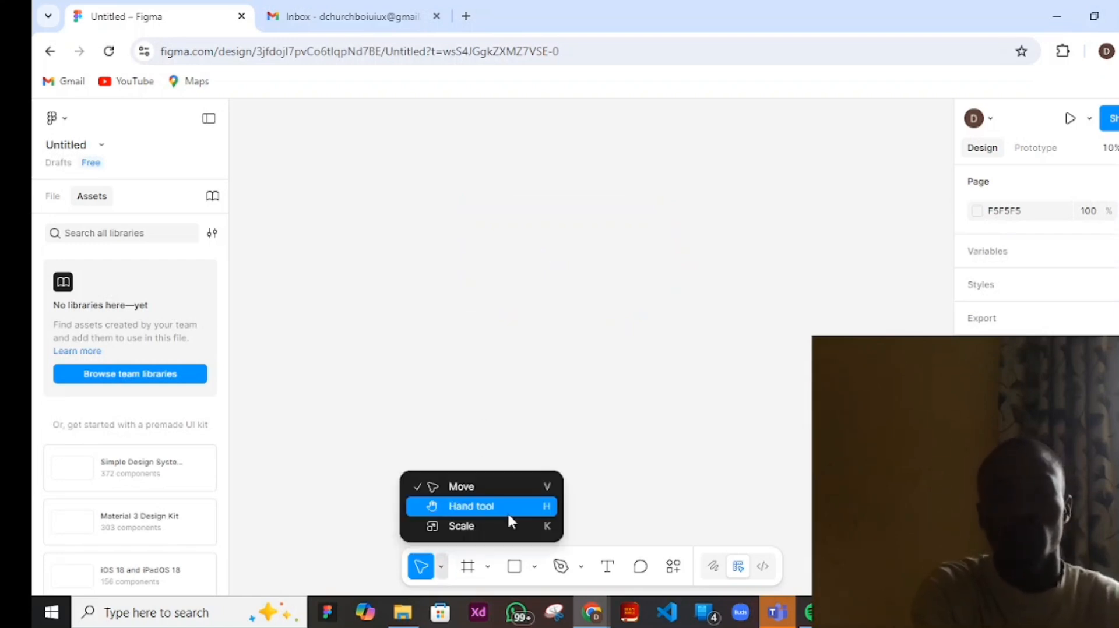
left_click(779, 283)
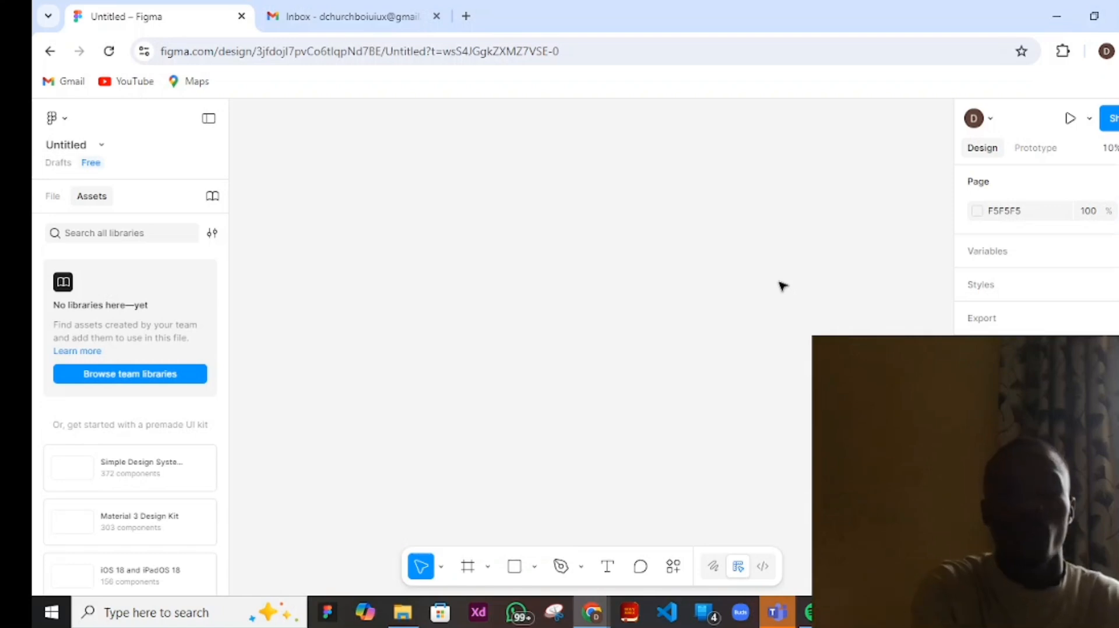
key("ctrl+z")
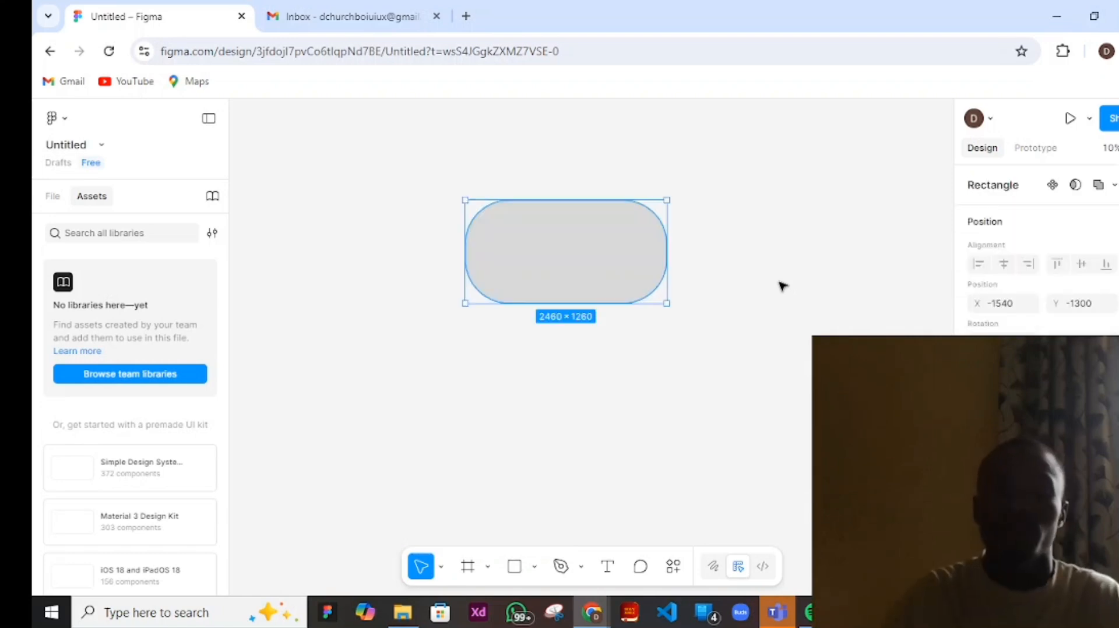
- Pan the canvas slightly upward with the Hand tool and switch back to the Move tool
left_click(441, 567)
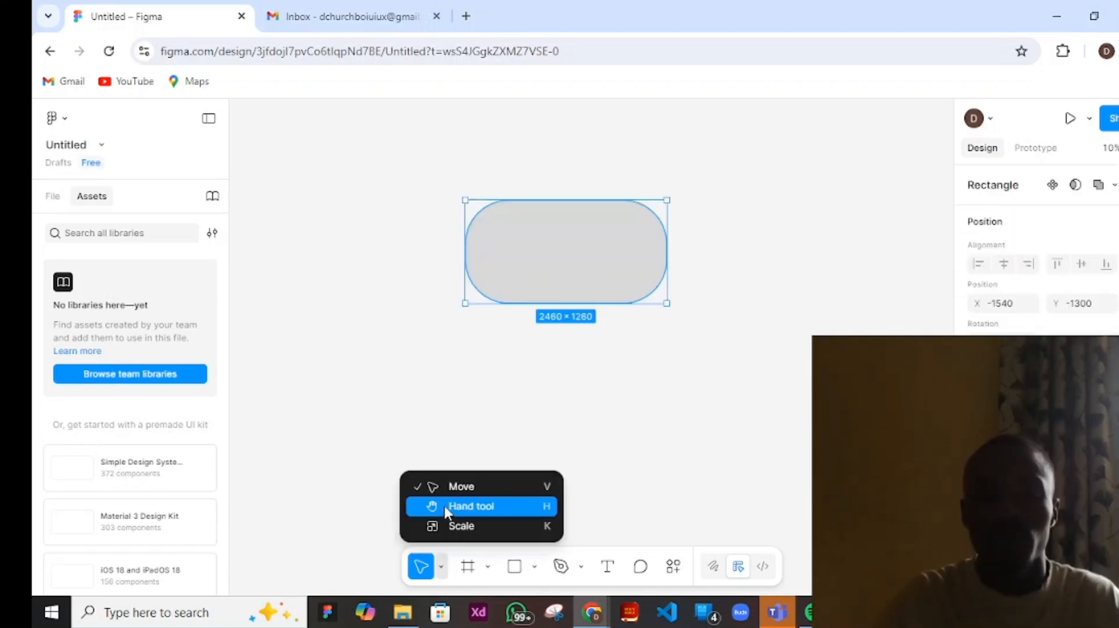
key("h")
left_click_drag(697, 248, 701, 221)
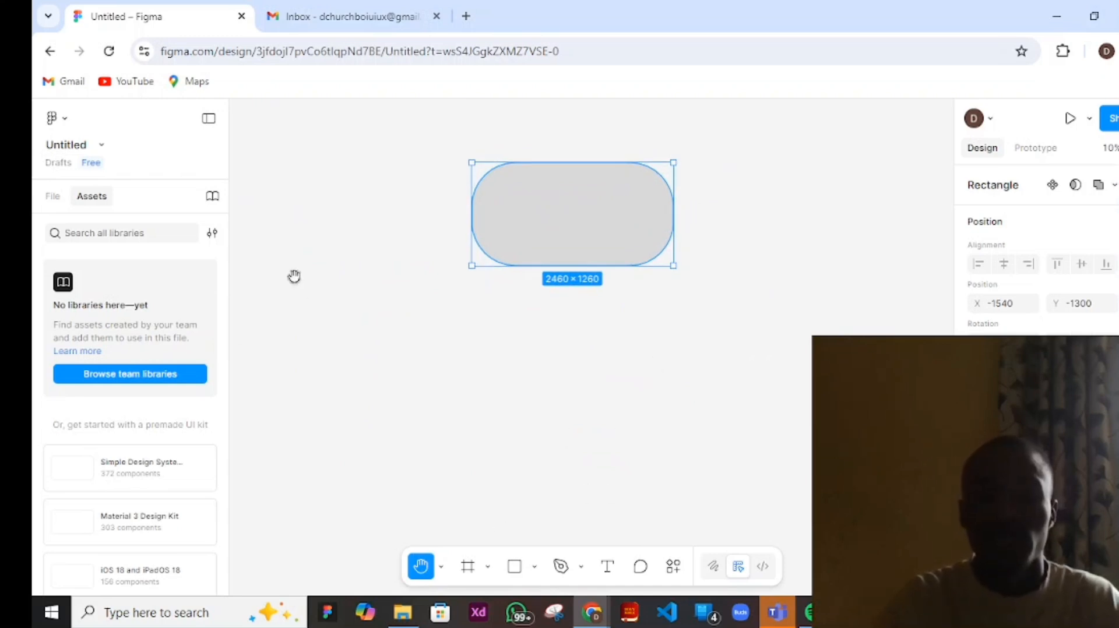
left_click(442, 566)
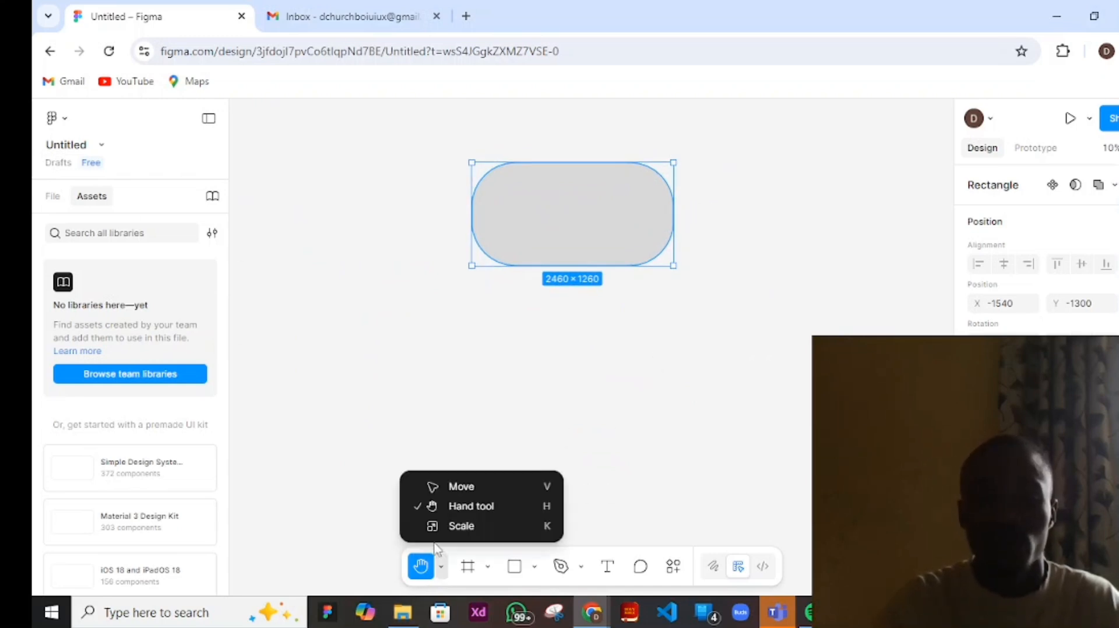
left_click(453, 486)
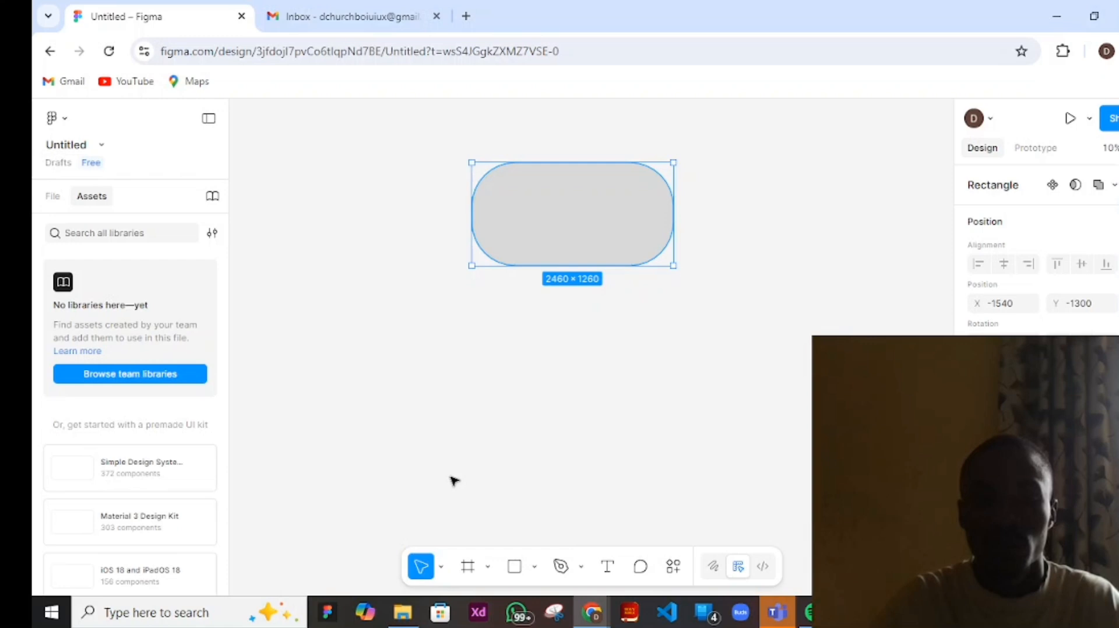
- Activate the Frame tool and look through its preset categories and the phone frame sizes
left_click(490, 567)
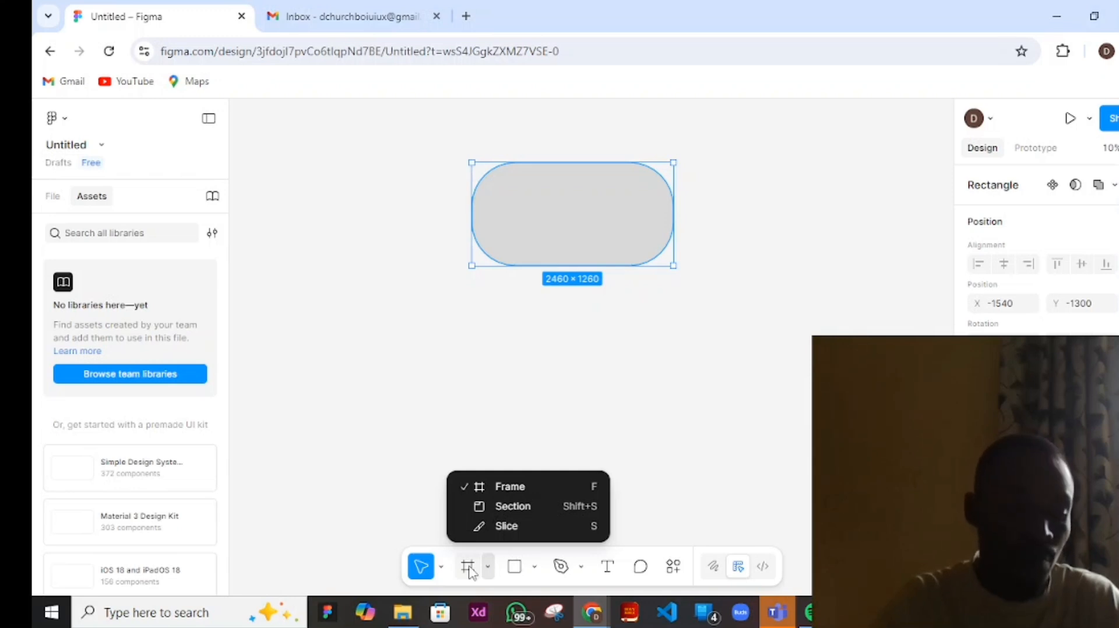
key("f")
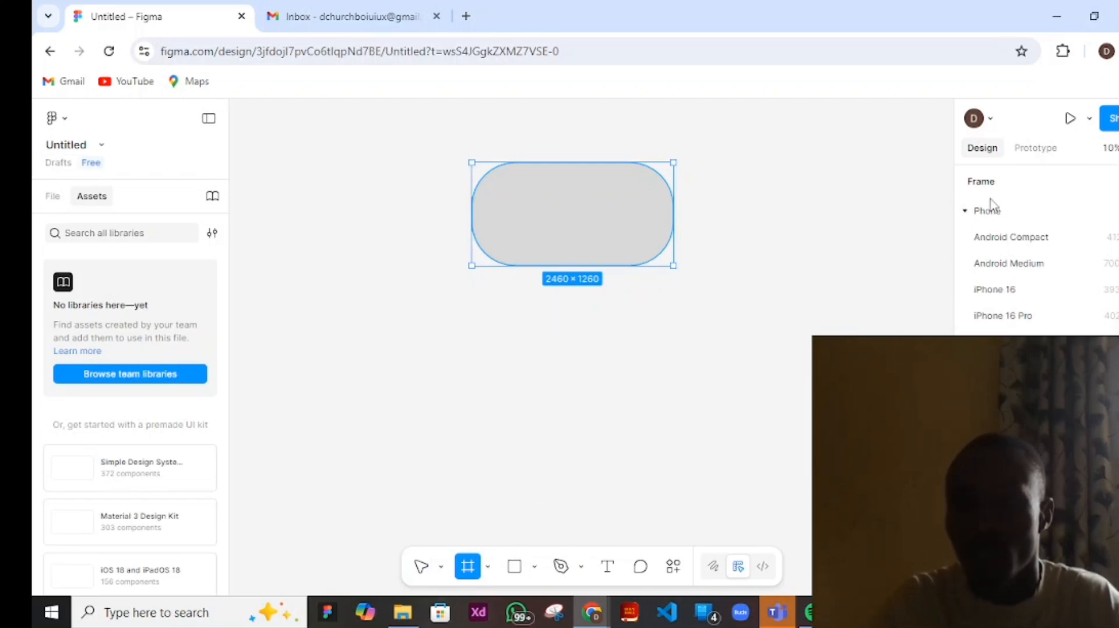
left_click(965, 213)
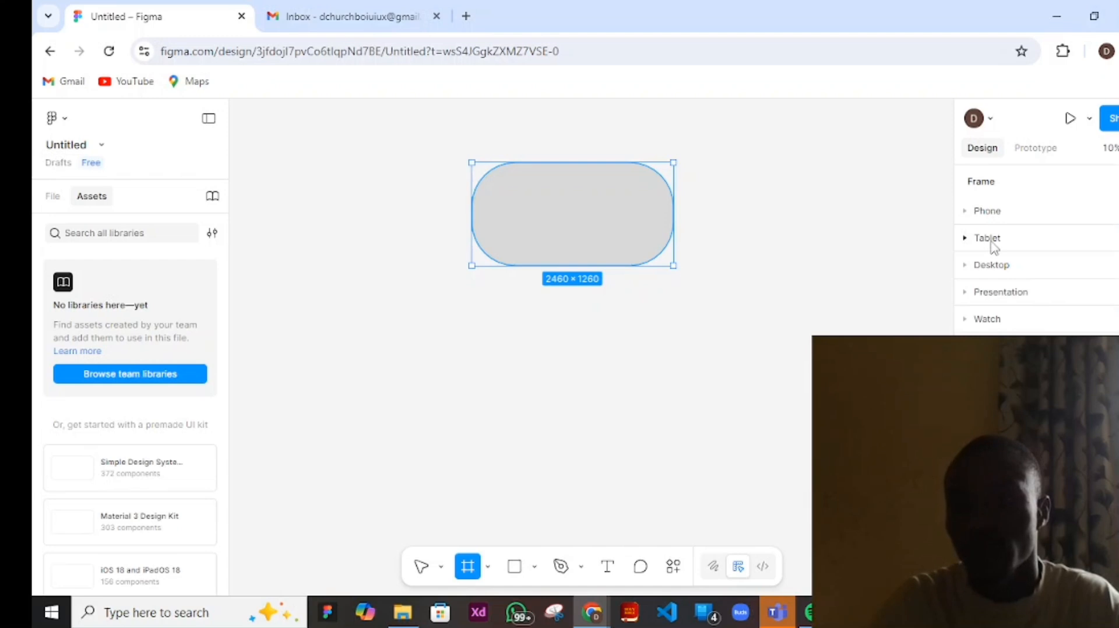
left_click(972, 216)
scroll(1049, 277, "down", 5)
scroll(1049, 309, "up", 5)
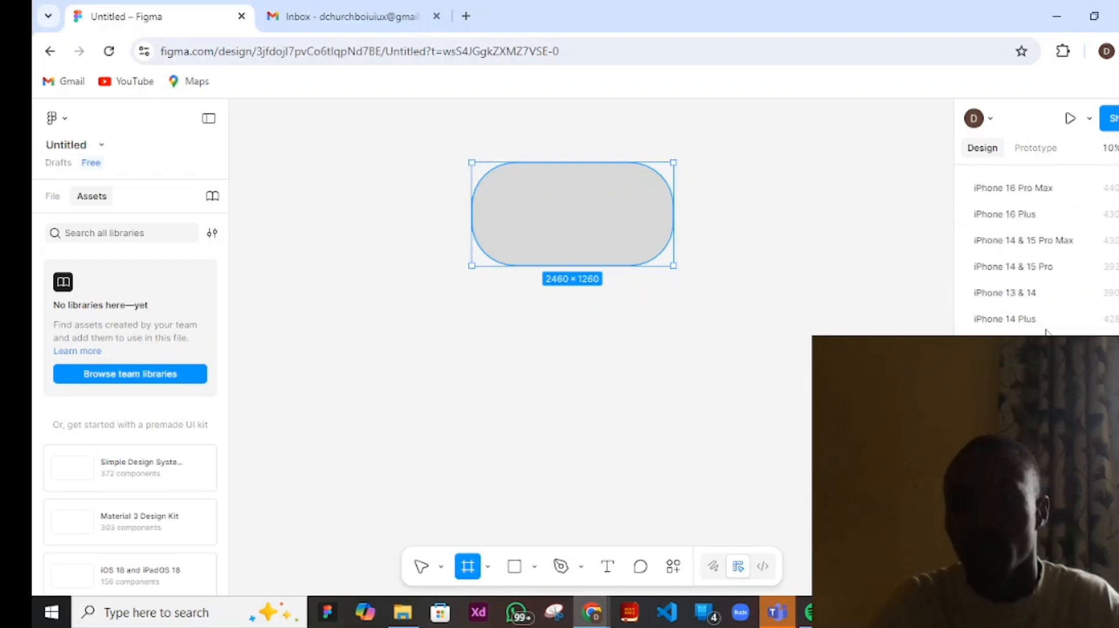
left_click(966, 212)
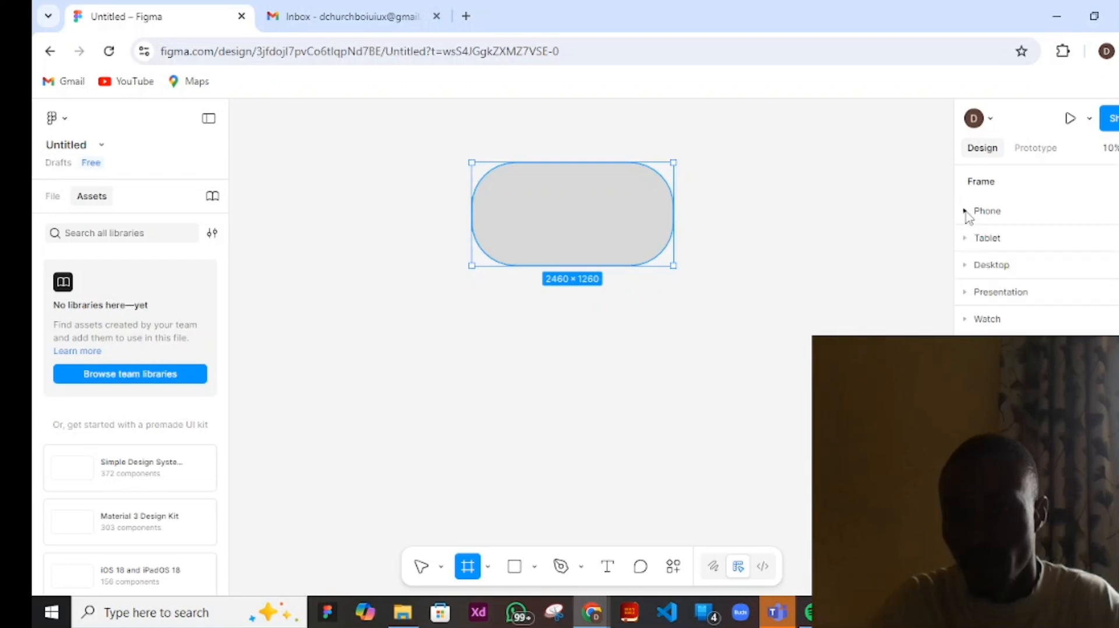
left_click(967, 214)
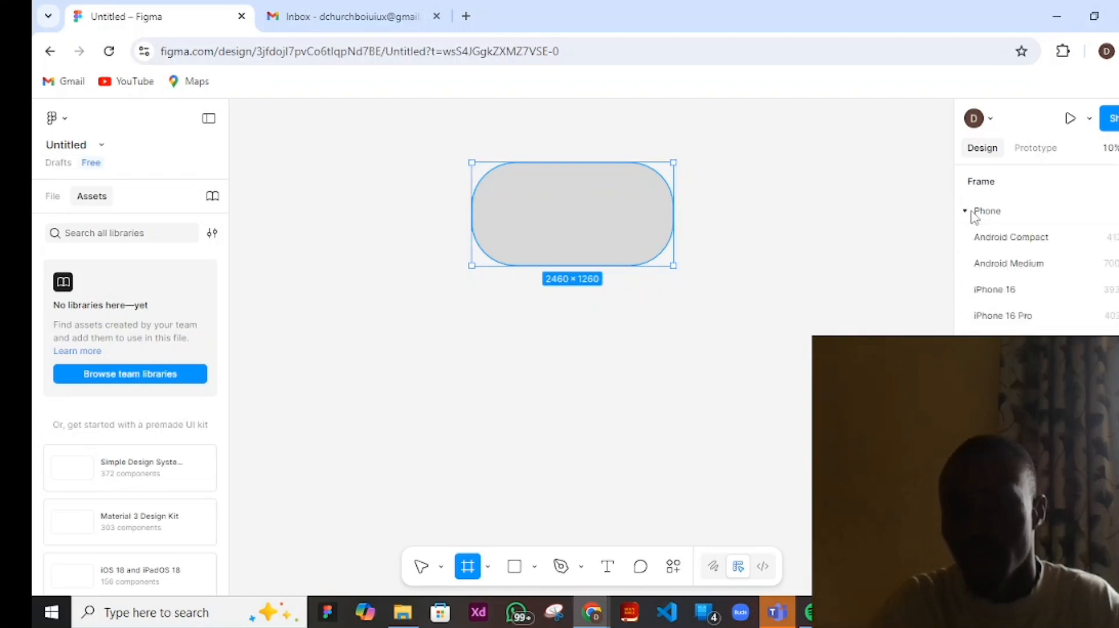
scroll(974, 221, "down", 3)
scroll(1009, 245, "up", 4)
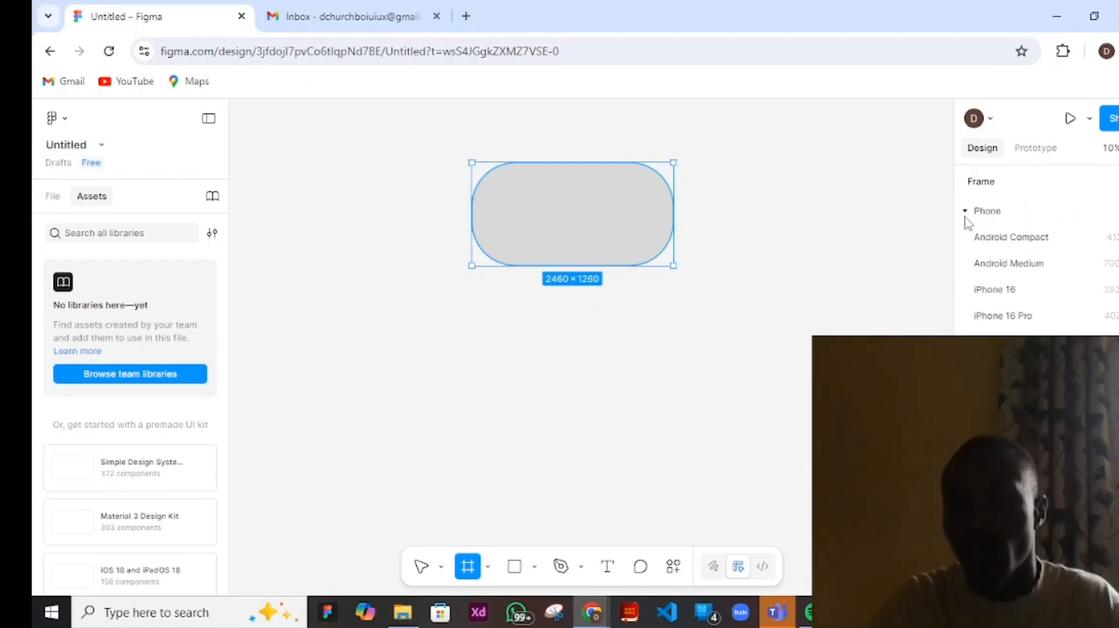
left_click(968, 213)
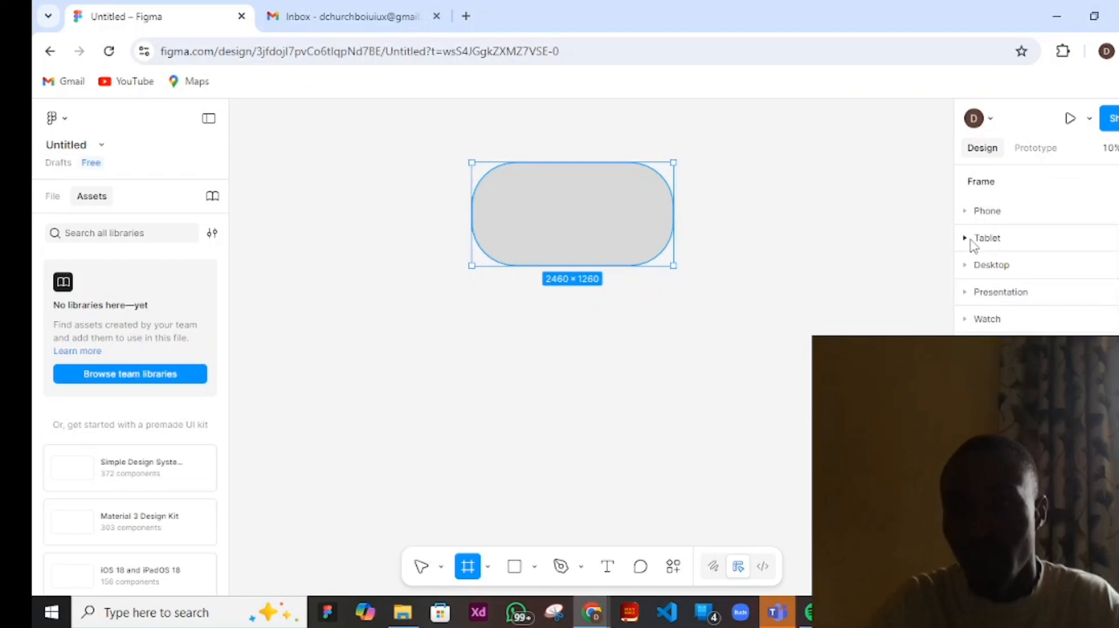
- Browse the Tablet, Desktop, Presentation, Social media, Figma Community and Archive frame preset categories and the sizes they offer
left_click(970, 243)
left_click(969, 244)
left_click(971, 269)
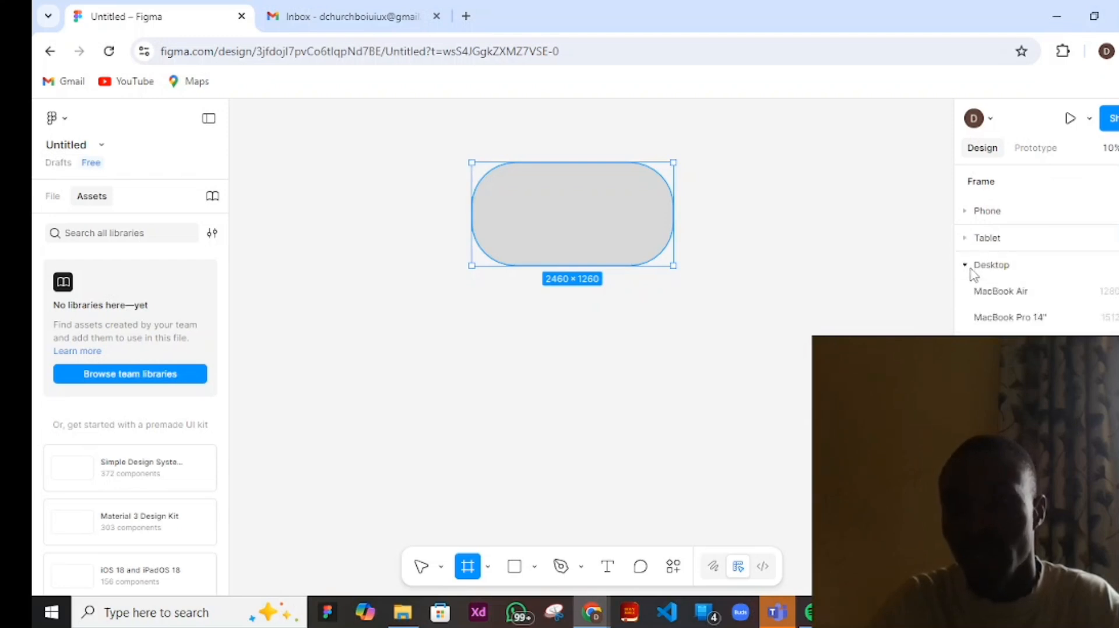
left_click(972, 274)
left_click(975, 298)
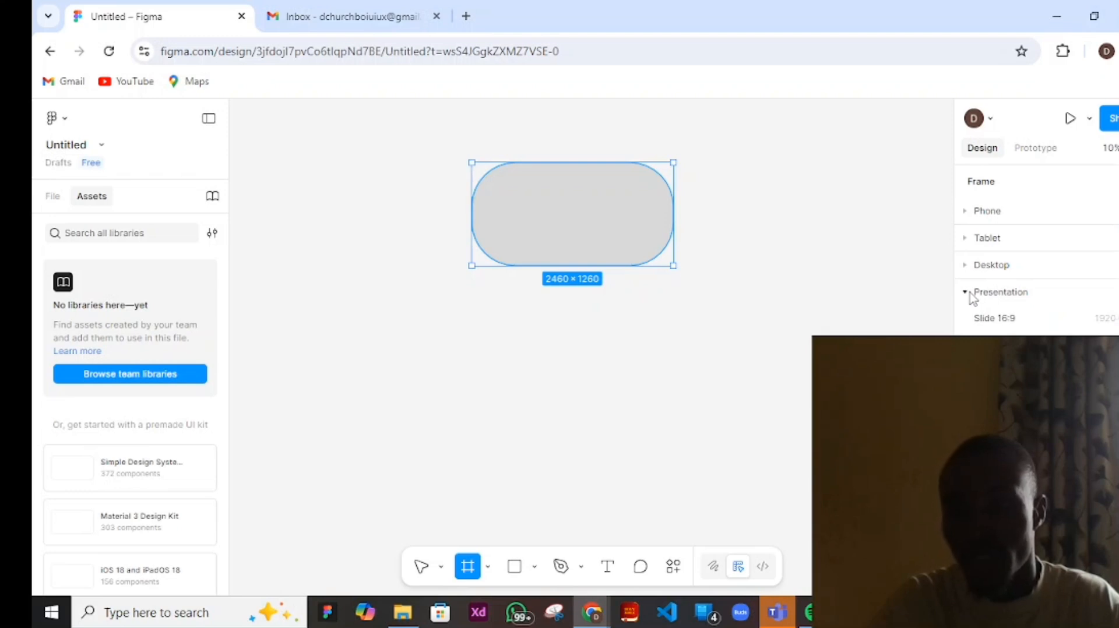
left_click(972, 298)
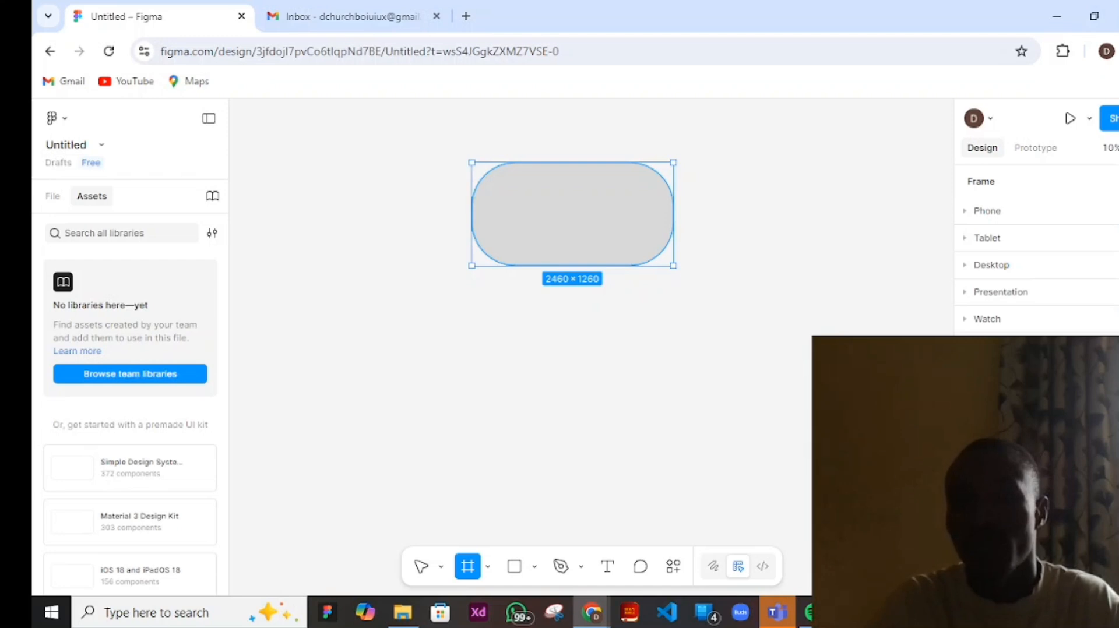
scroll(998, 248, "down", 3)
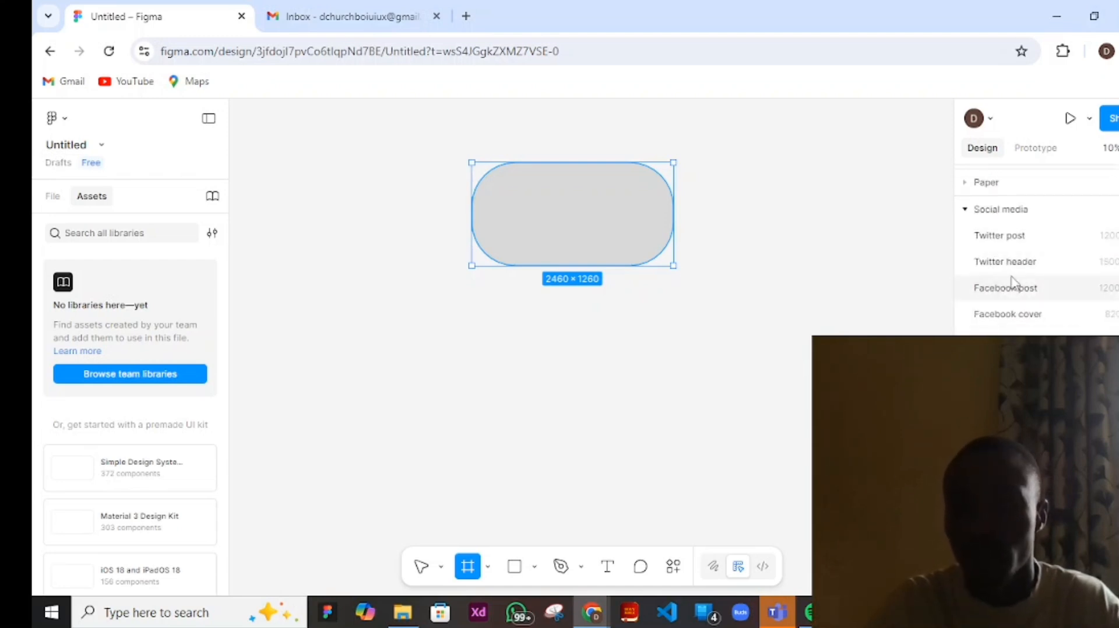
left_click(975, 217)
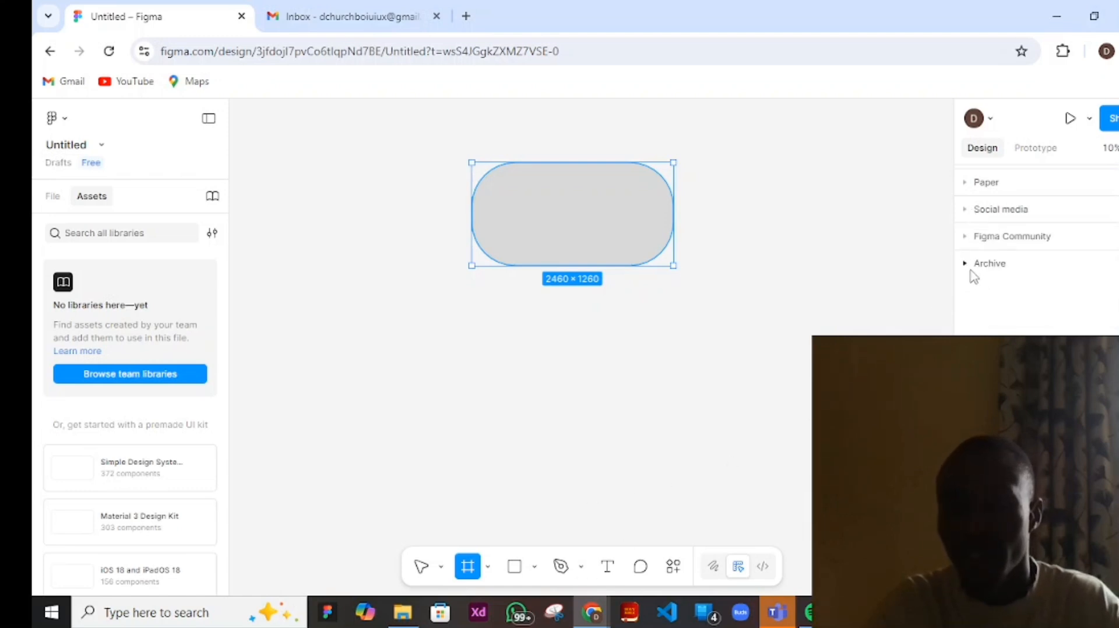
left_click(971, 240)
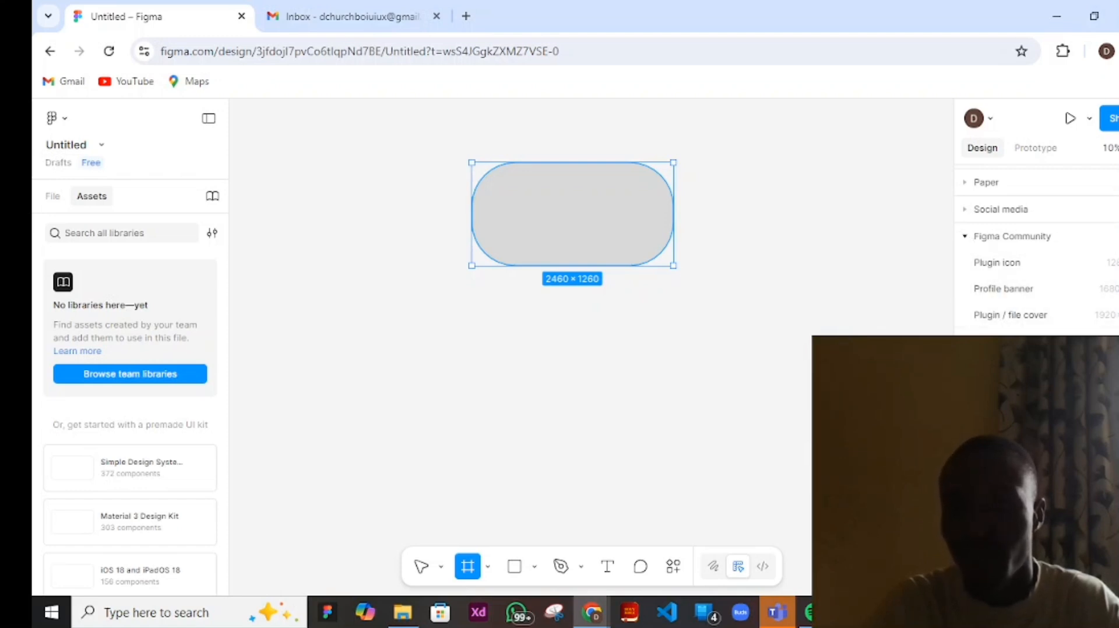
left_click(991, 343)
scroll(1009, 315, "down", 3)
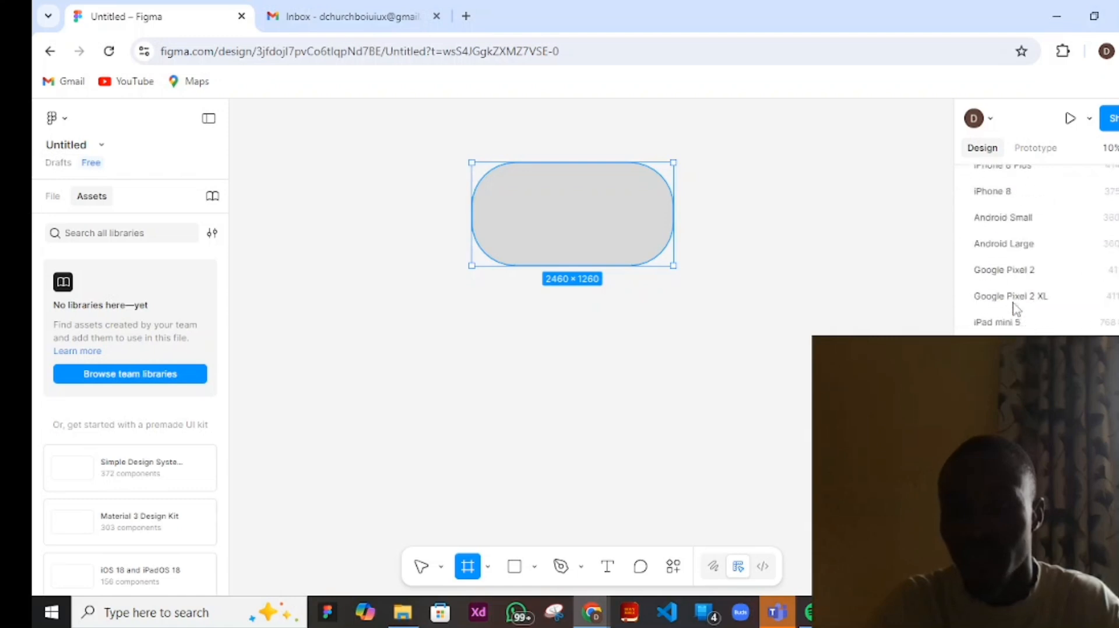
scroll(1024, 327, "up", 5)
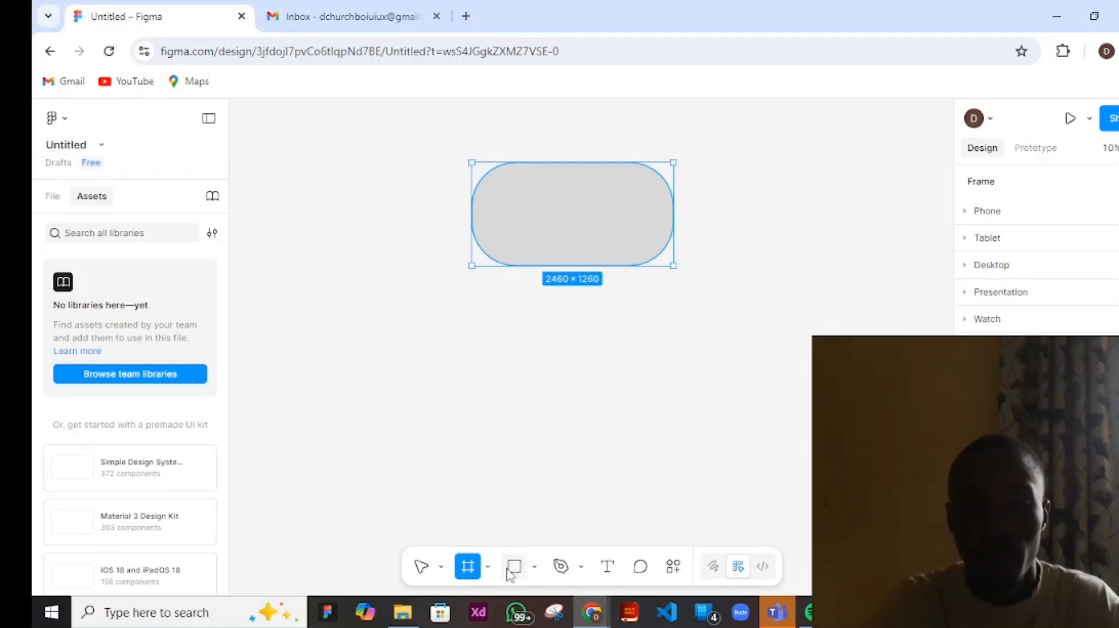
- Draw a section about 1580 × 990 below the rounded rectangle and delete it
left_click(487, 566)
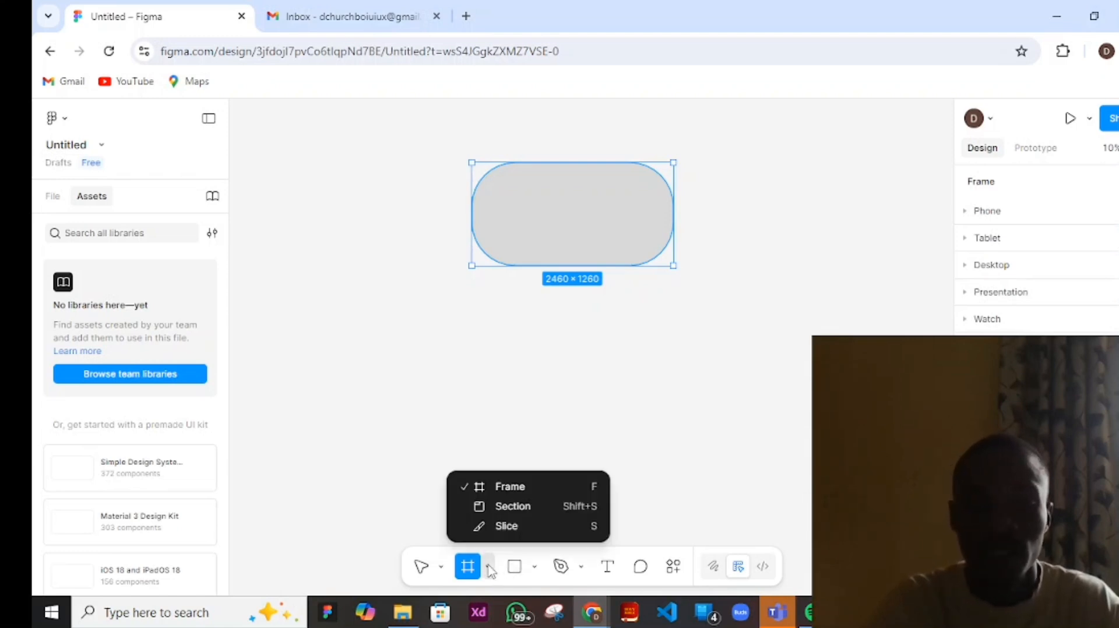
left_click(510, 507)
left_click_drag(574, 380, 699, 459)
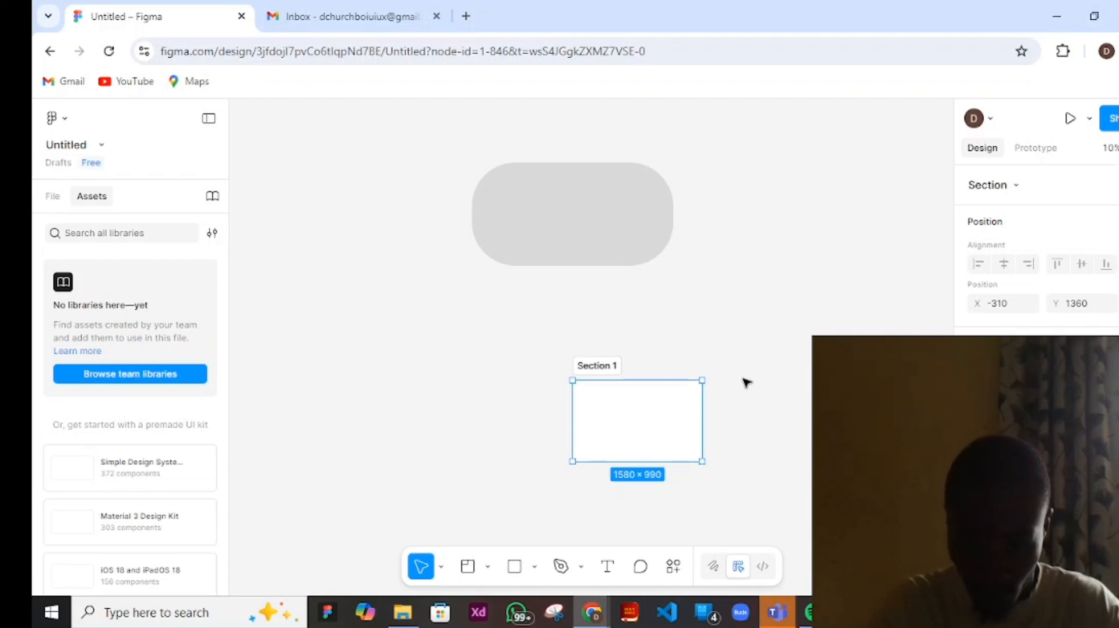
key("Delete")
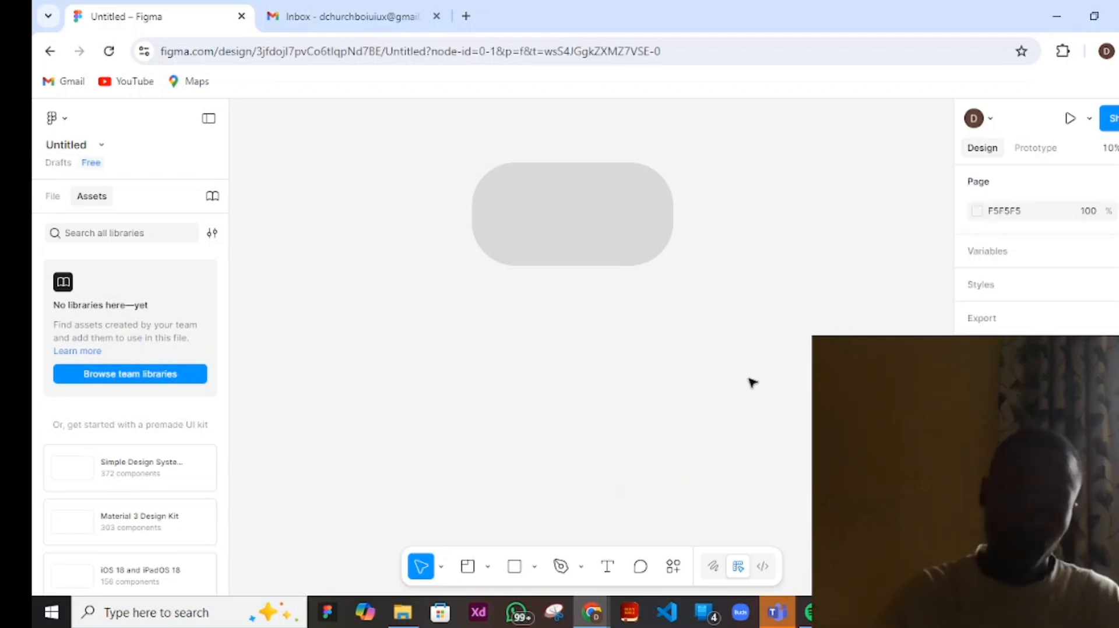
- Draw a closed irregular outline of straight and curved segments with the Pen tool, below and beside the rounded rectangle's lower corner
left_click(561, 567)
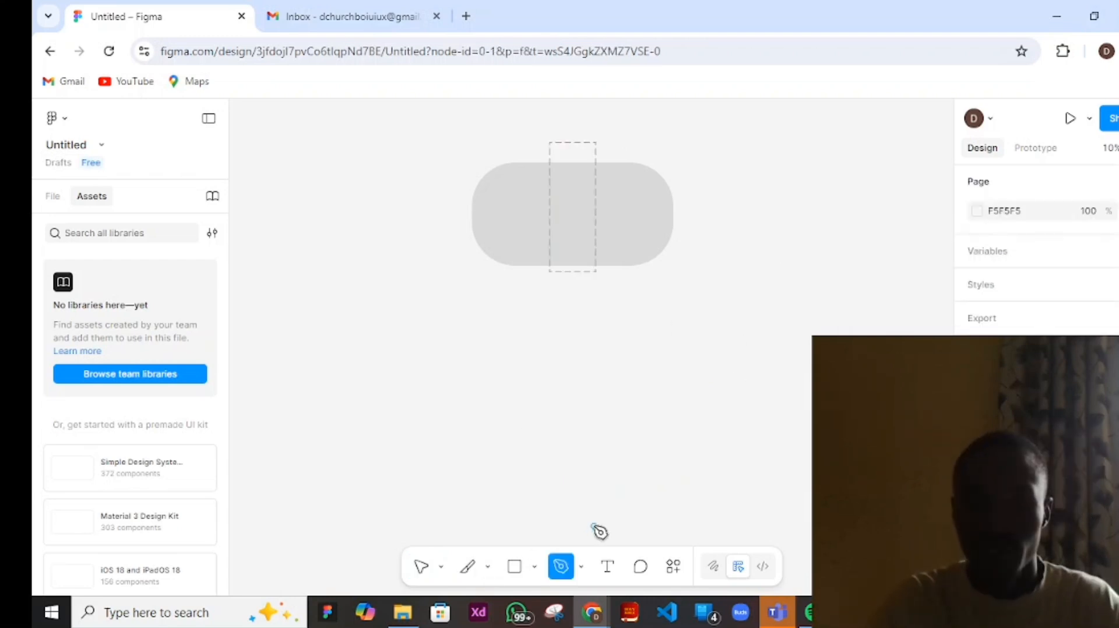
left_click(638, 417)
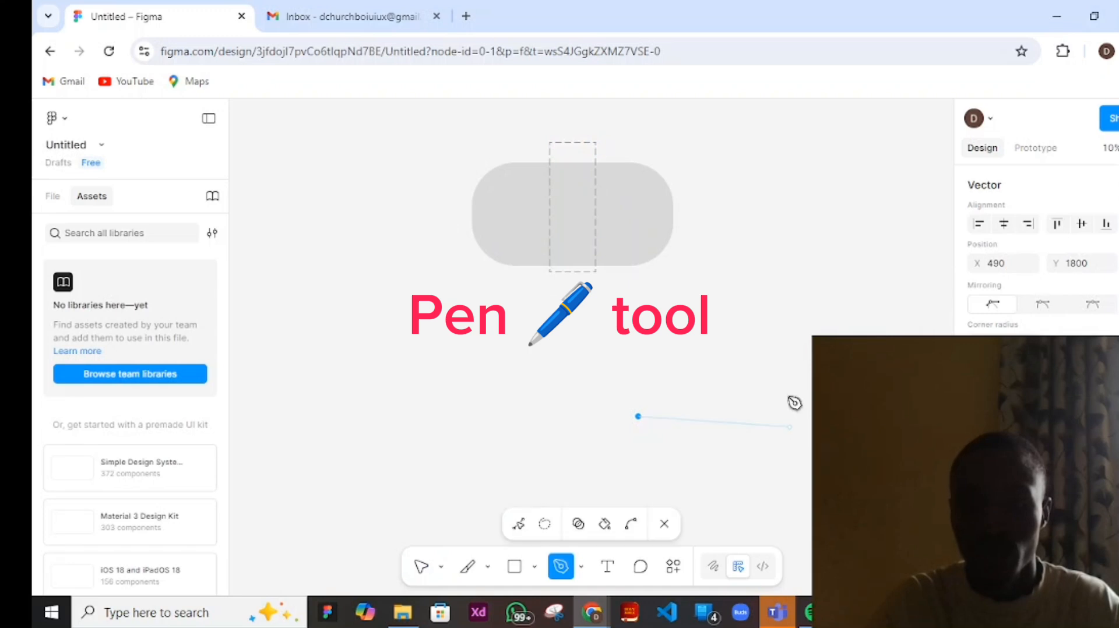
left_click_drag(780, 350, 802, 315)
left_click(820, 293)
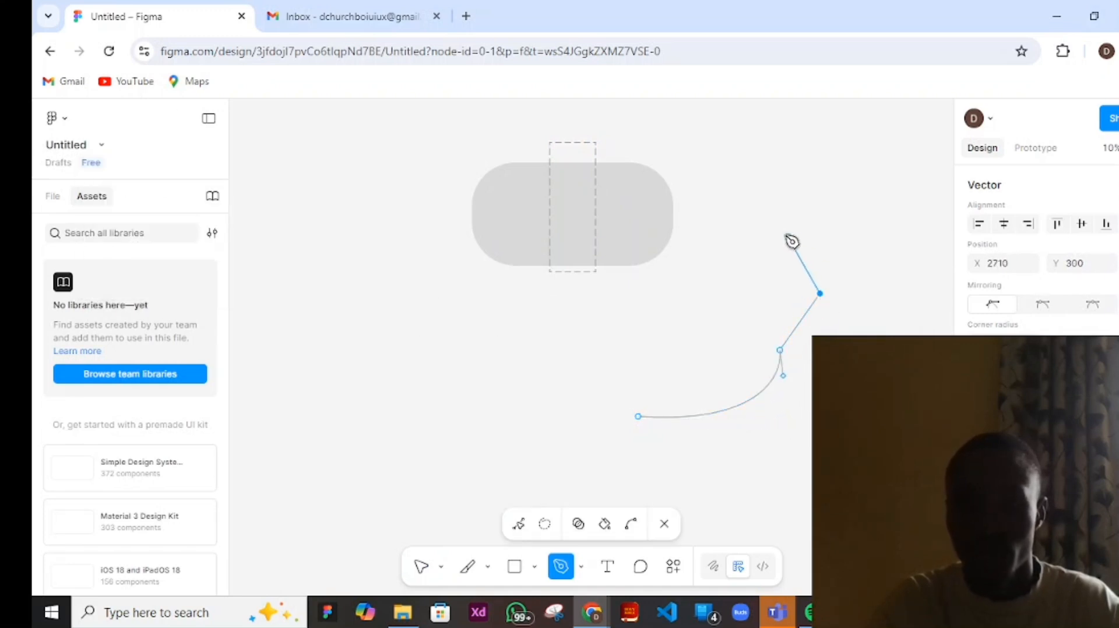
left_click(780, 234)
left_click(809, 206)
left_click_drag(651, 264, 651, 273)
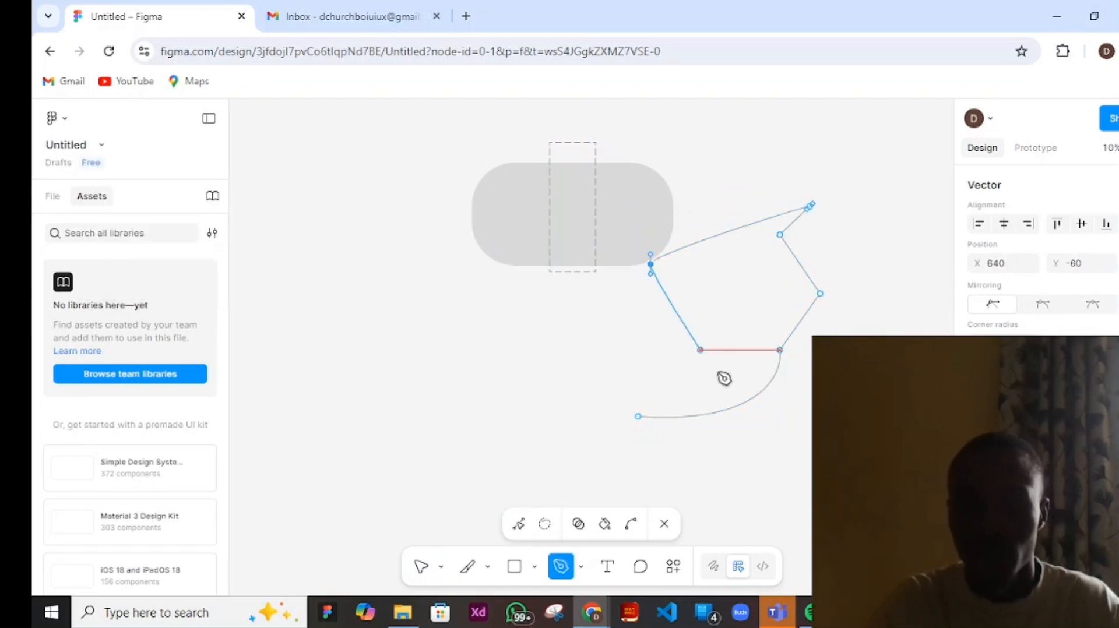
left_click(641, 418)
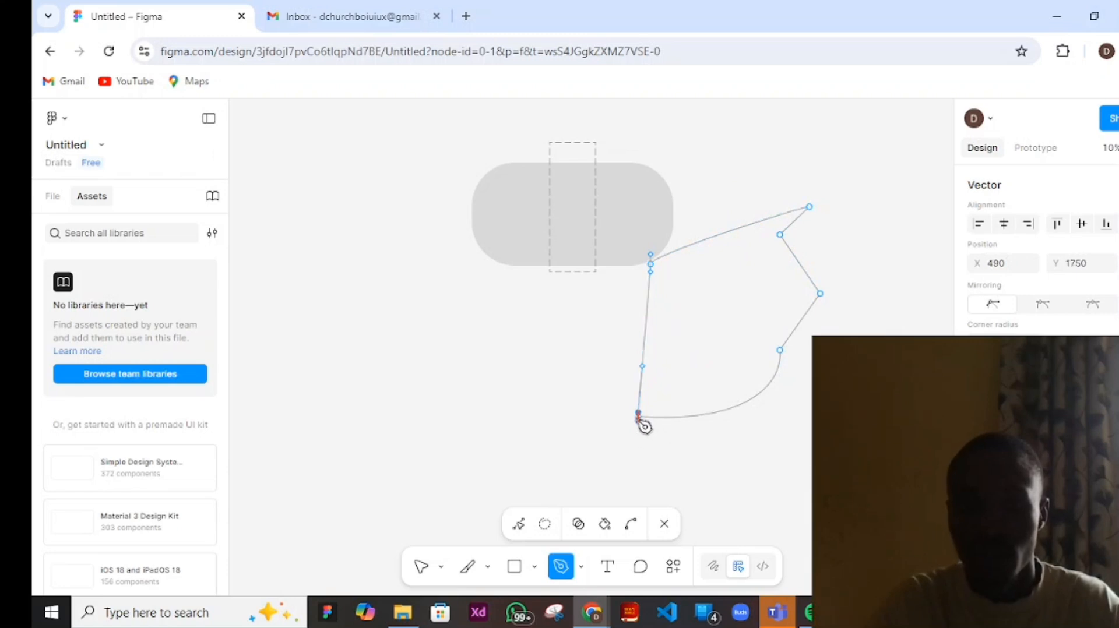
left_click(638, 417)
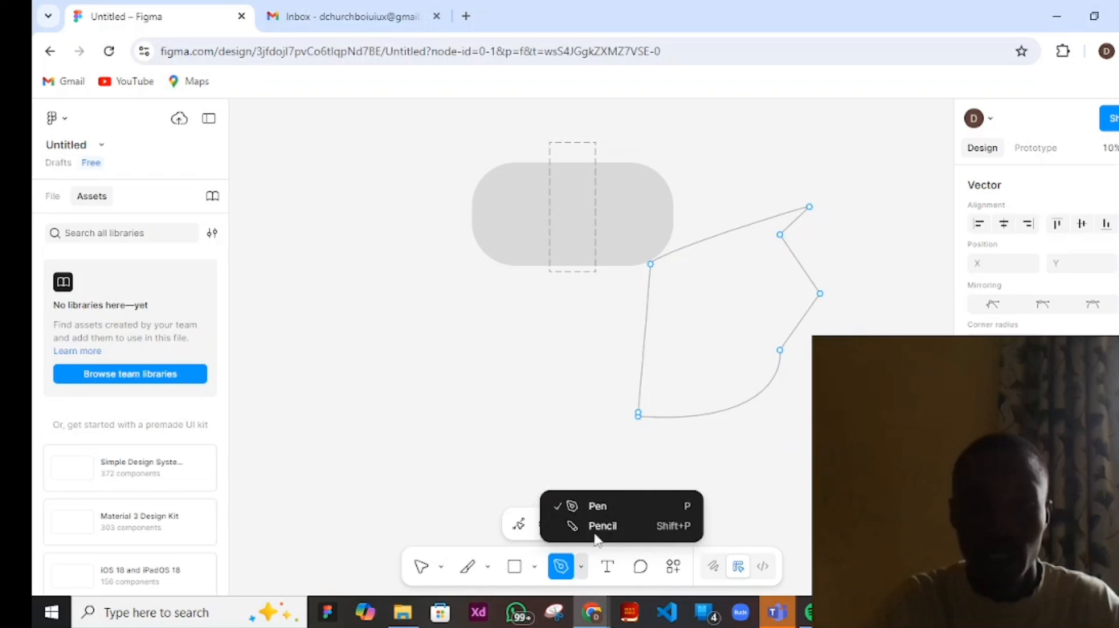
- Sketch a rounded closed loop below the rounded rectangle and a loose hooked stroke beside it with the Pencil tool
left_click(600, 525)
mouse_move(453, 304)
left_mouse_down()
mouse_move(426, 399)
mouse_move(562, 344)
mouse_move(512, 297)
mouse_move(475, 292)
mouse_move(458, 304)
left_mouse_up()
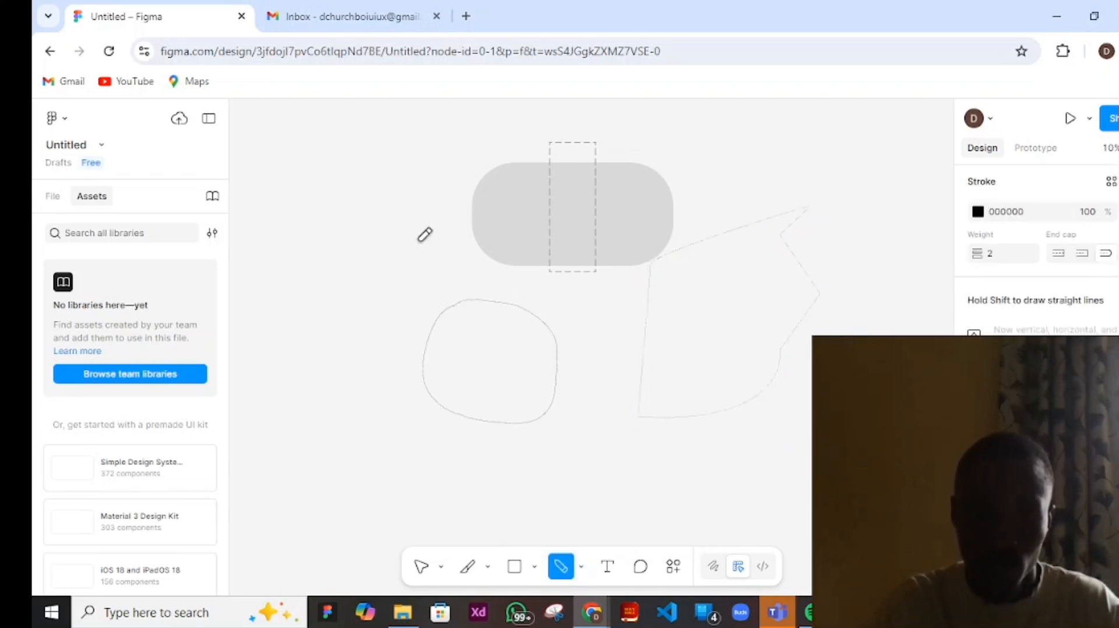
mouse_move(424, 235)
left_mouse_down()
mouse_move(434, 276)
mouse_move(464, 277)
mouse_move(458, 230)
mouse_move(464, 261)
mouse_move(429, 200)
mouse_move(386, 206)
left_mouse_up()
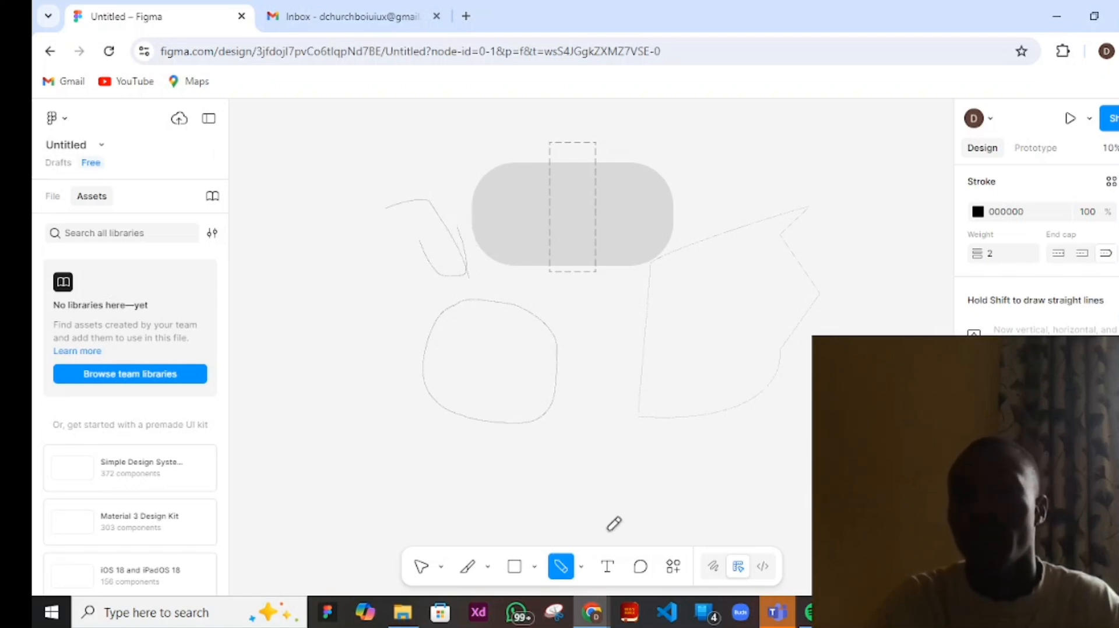
- Place a text layer at X 2900, Y 1812, beside the pen-drawn outline, and deselect it
left_click(607, 568)
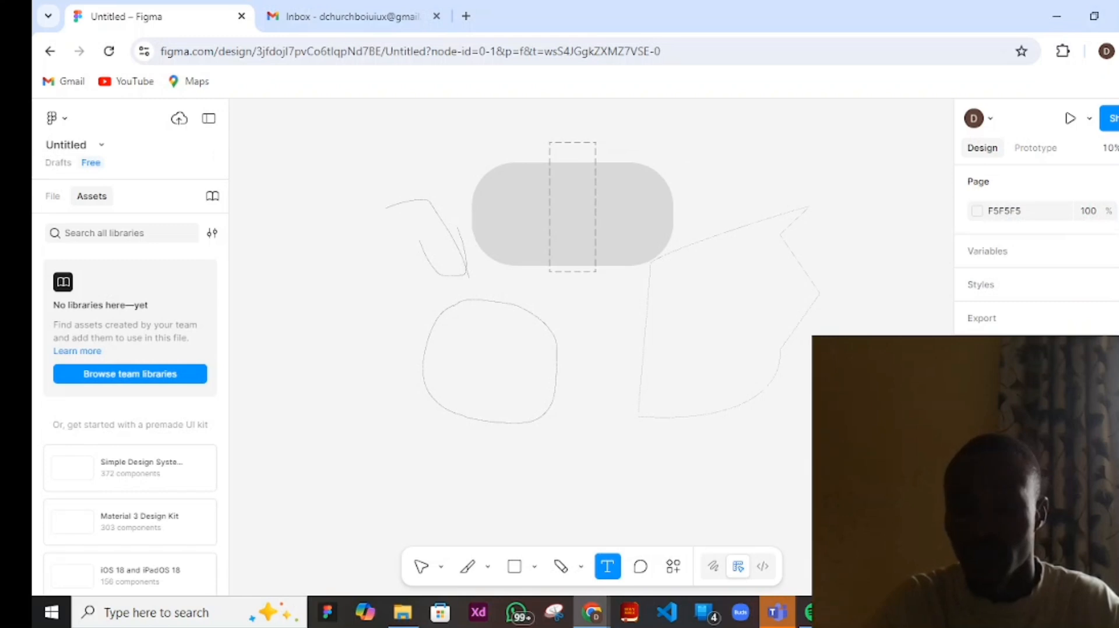
left_click(617, 466)
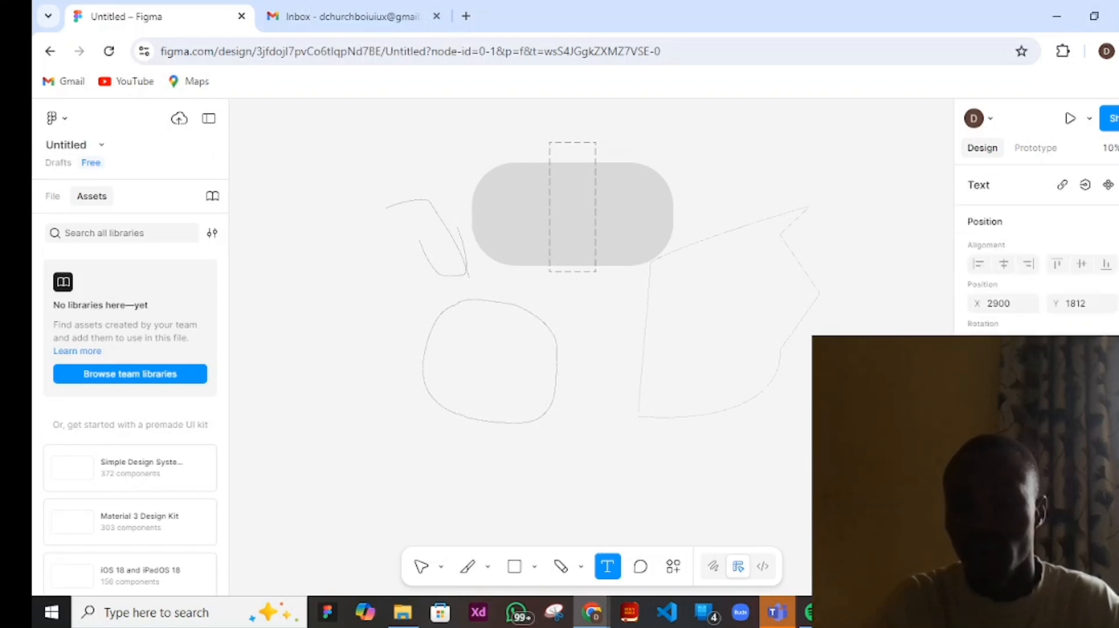
key("Escape")
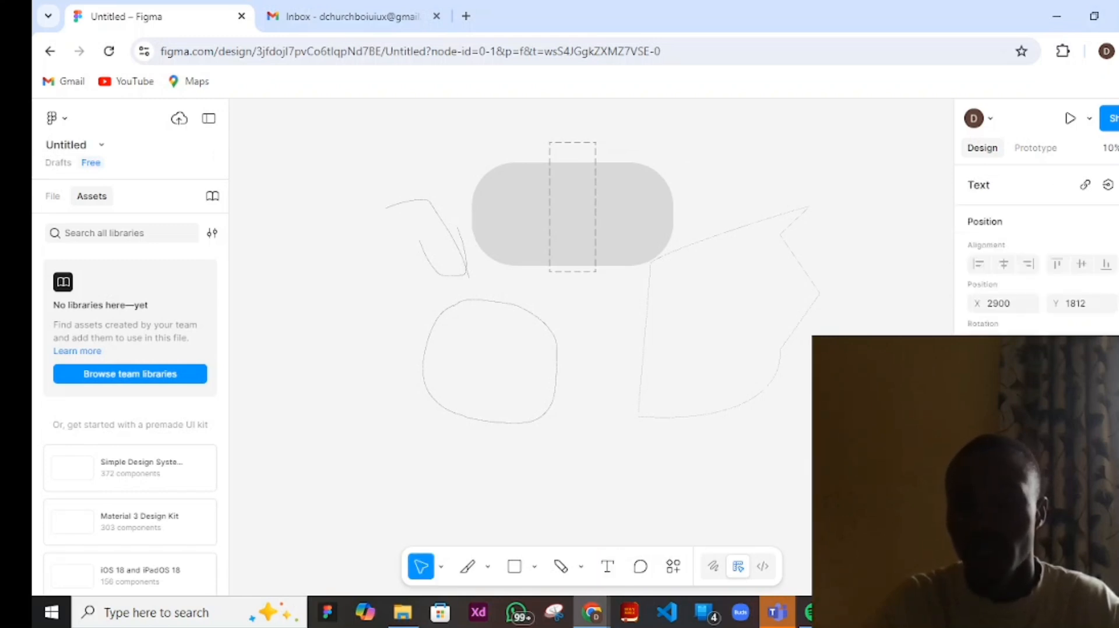
left_click(651, 452)
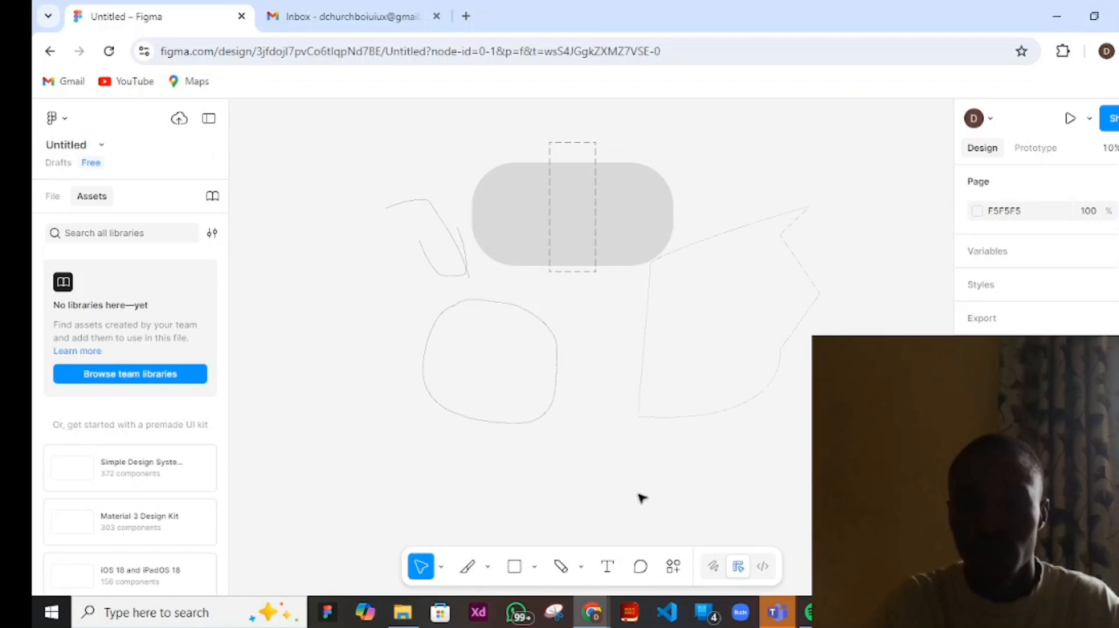
- Add a text layer reading "ytdfhghjjnjbvjv" on the empty canvas below the shapes, at X 990, Y 2460
key("t")
left_click(646, 424)
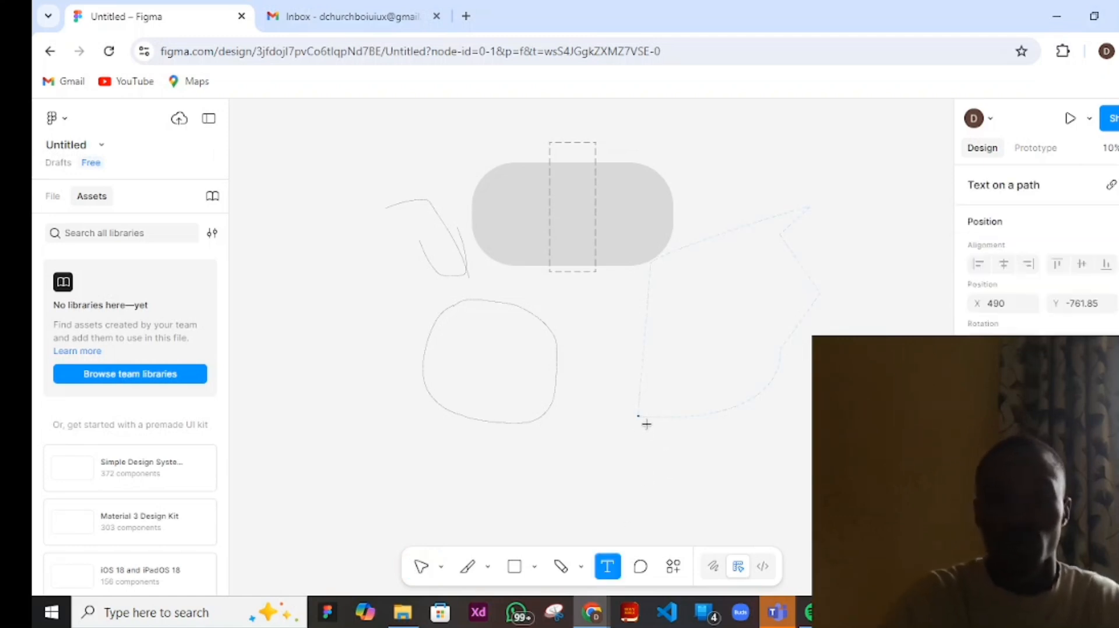
key("Escape")
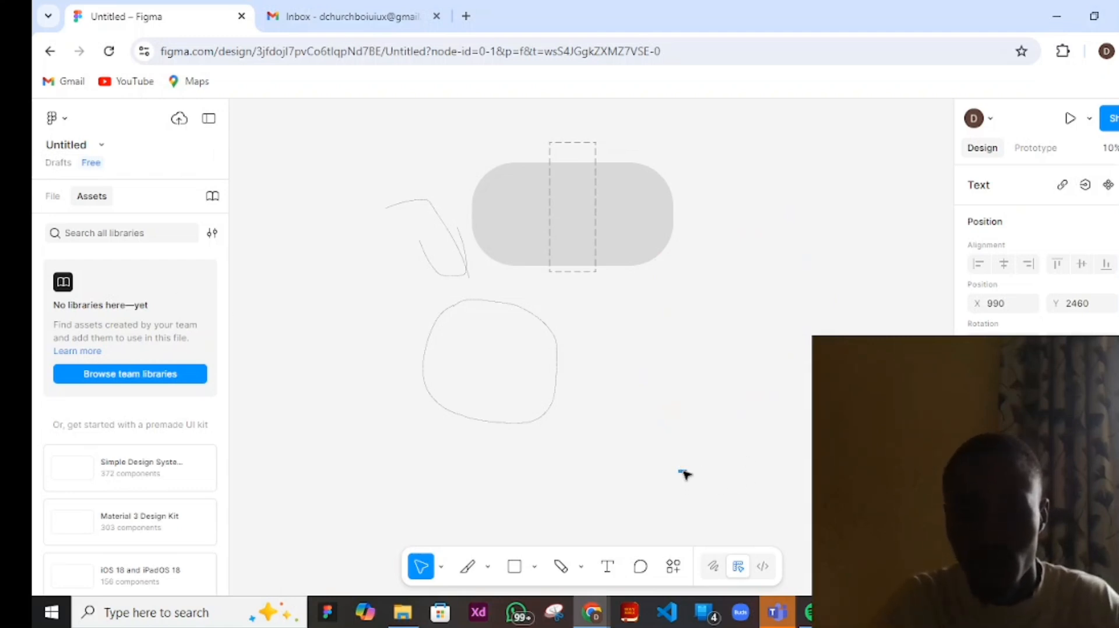
- Set the font size of the "ytdfhghjjnjbvjv" text layer to 40
scroll(690, 501, "down", 2)
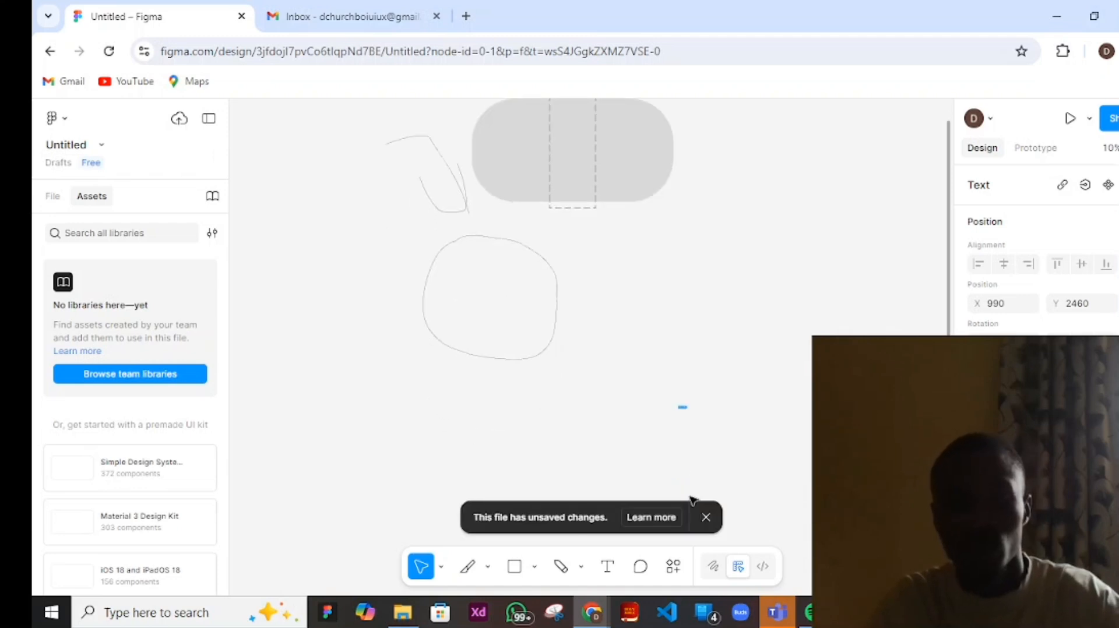
key("super")
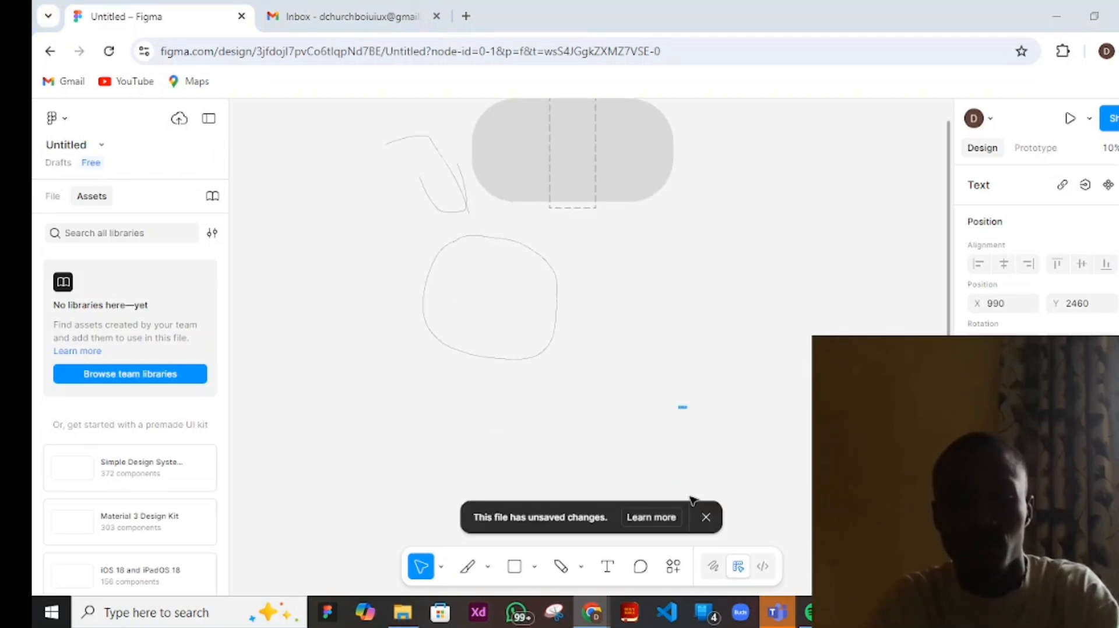
scroll(721, 433, "up", 1)
key("super")
left_click(681, 460)
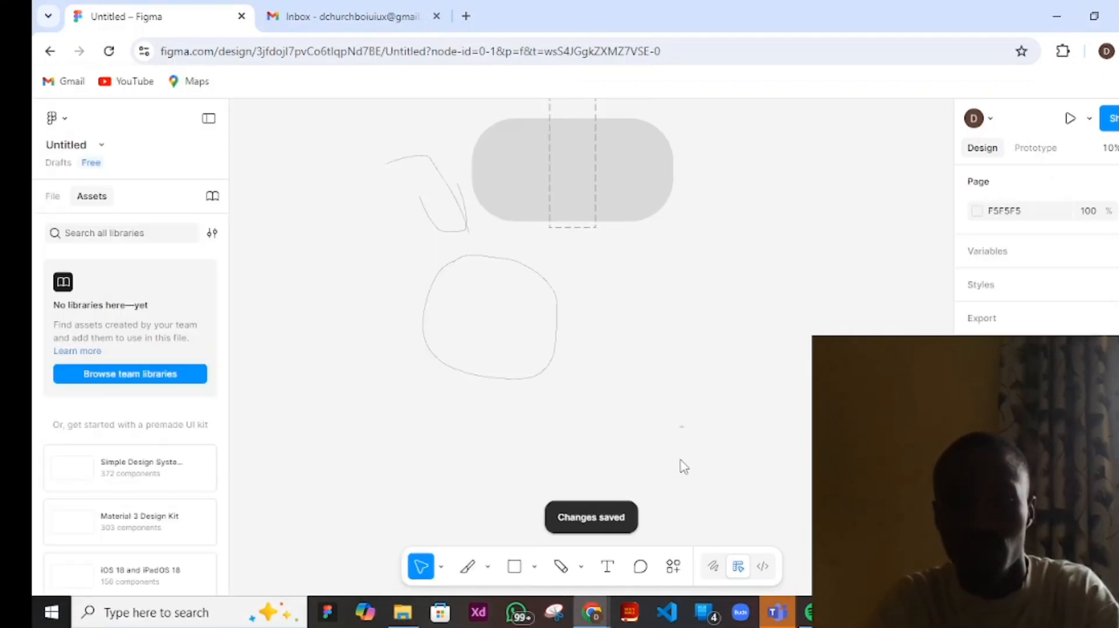
scroll(681, 460, "up", 1)
scroll(689, 464, "down", 1)
scroll(692, 469, "up", 5)
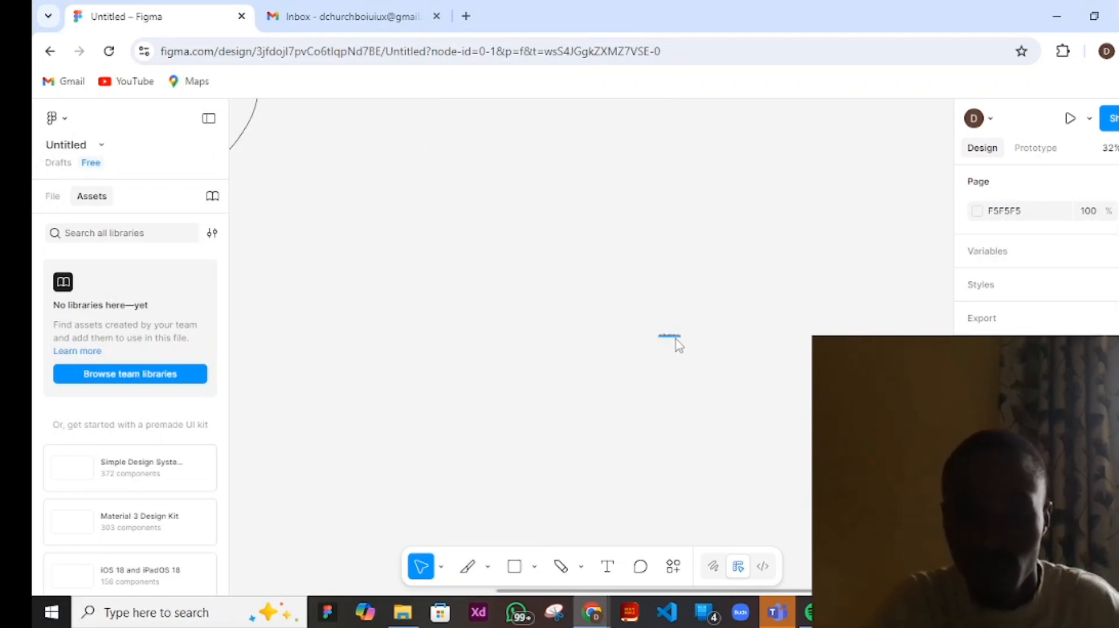
left_click(675, 337)
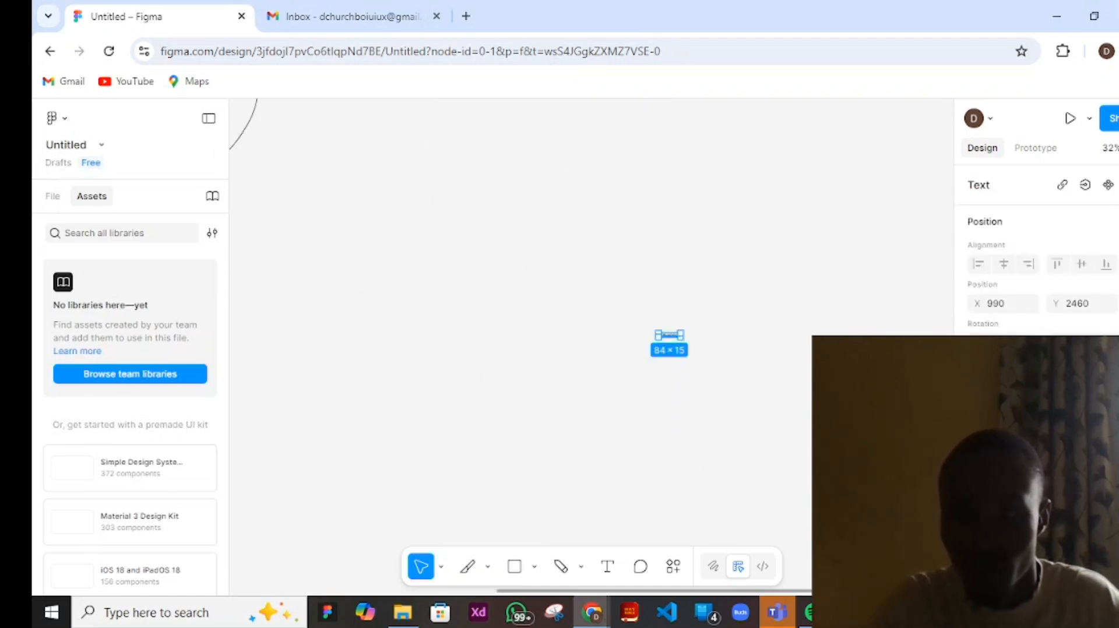
scroll(1038, 245, "down", 3)
scroll(1037, 244, "up", 3)
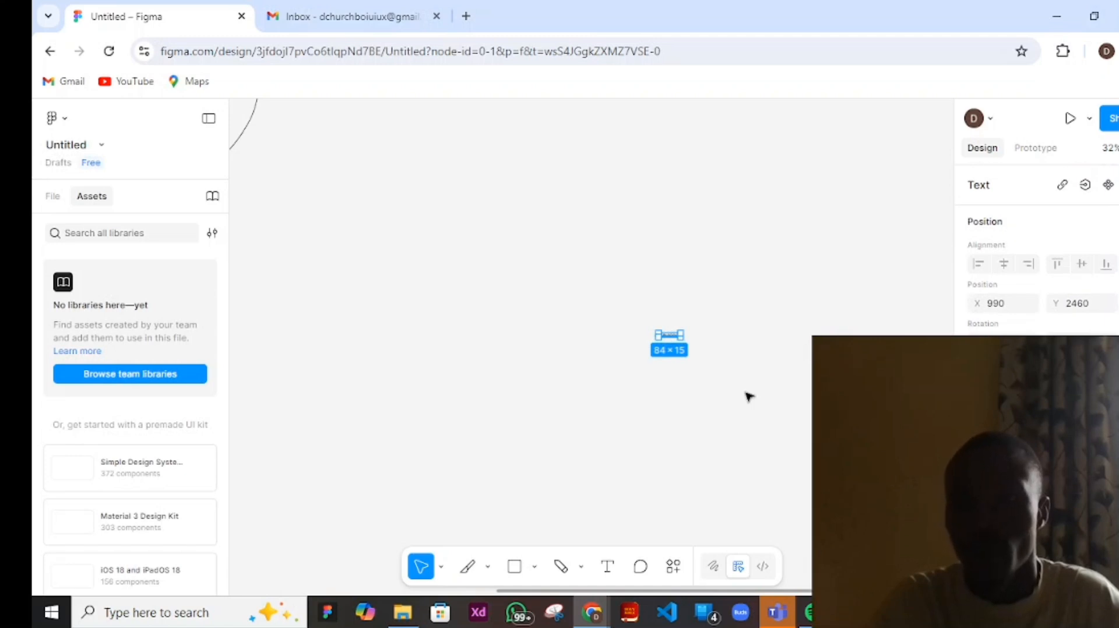
scroll(1001, 325, "down", 2)
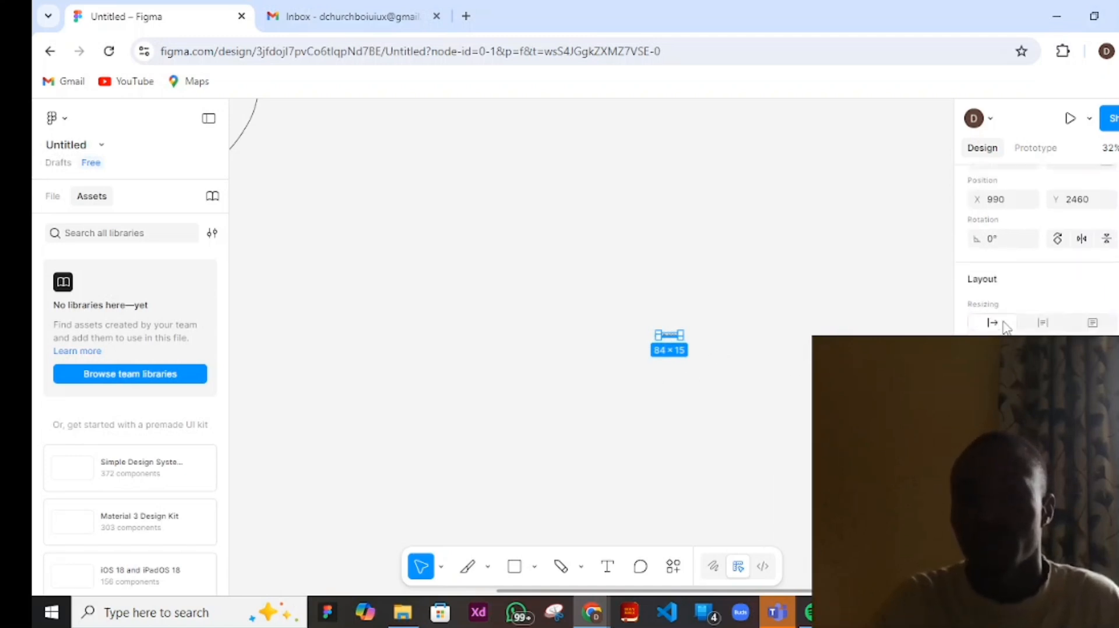
scroll(1002, 326, "up", 2)
scroll(1037, 245, "down", 3)
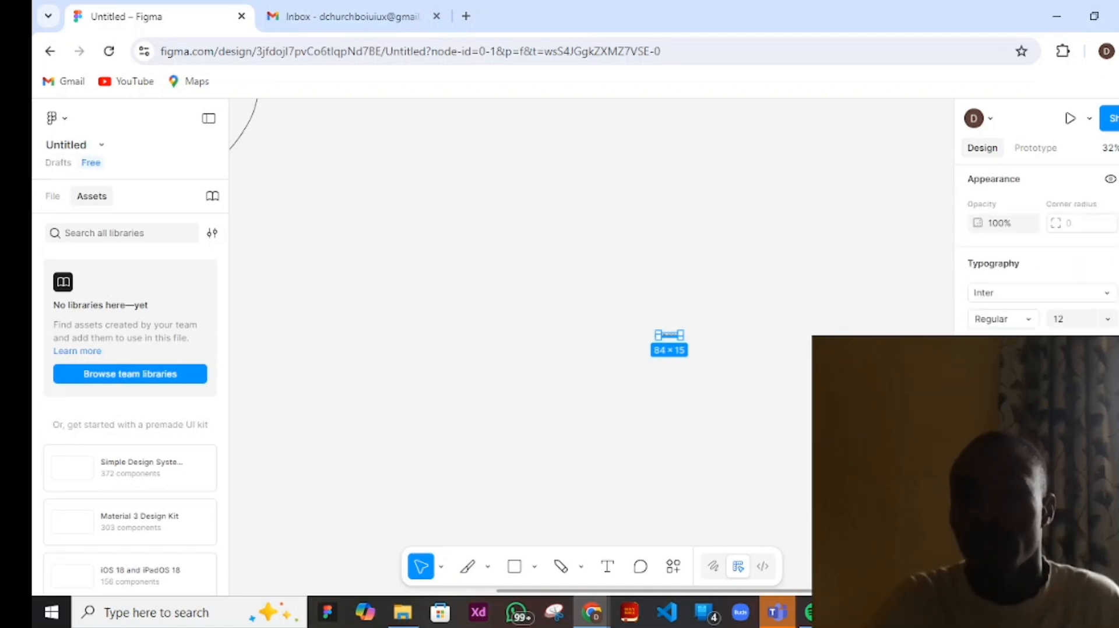
left_click(1108, 318)
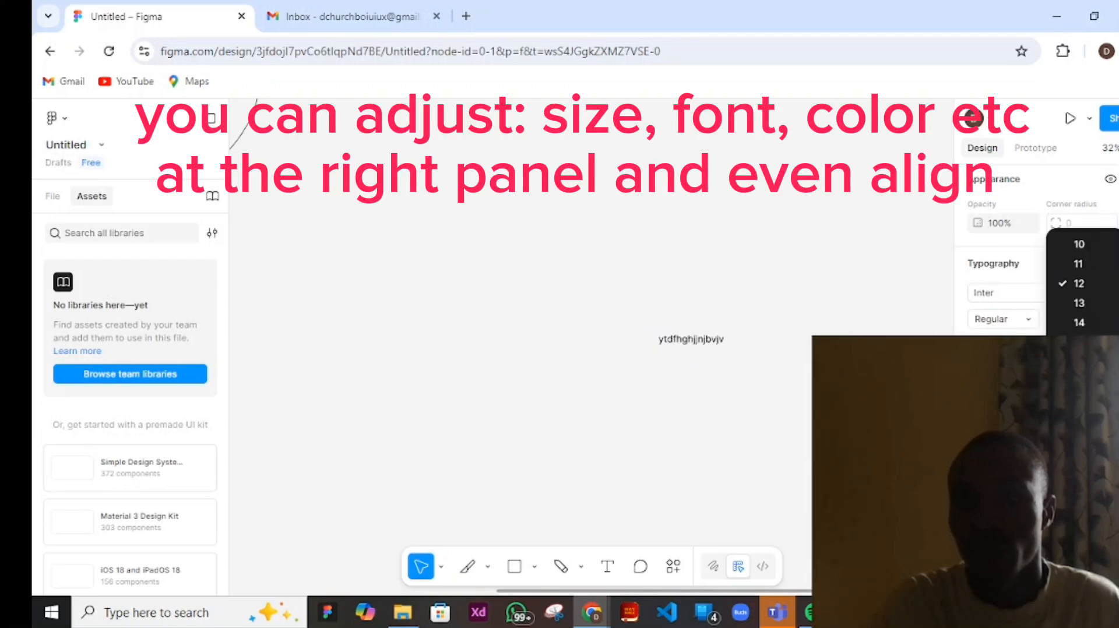
left_click(1080, 460)
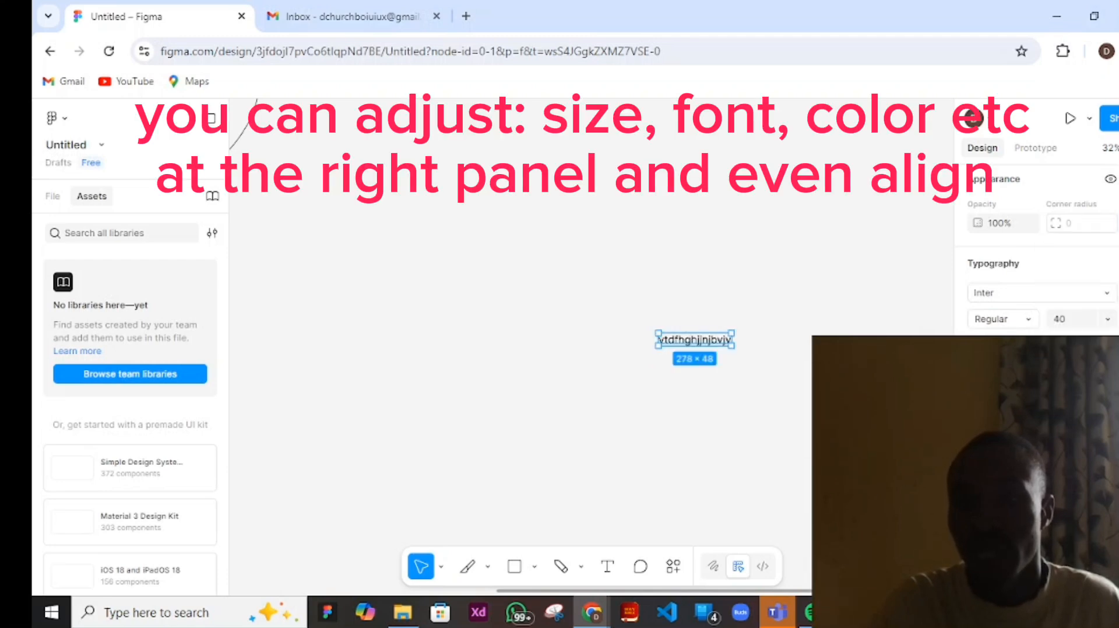
- Recolour the "ytdfhghjjnjbvjv" text layer to a dark red and deselect it
left_click(1004, 401)
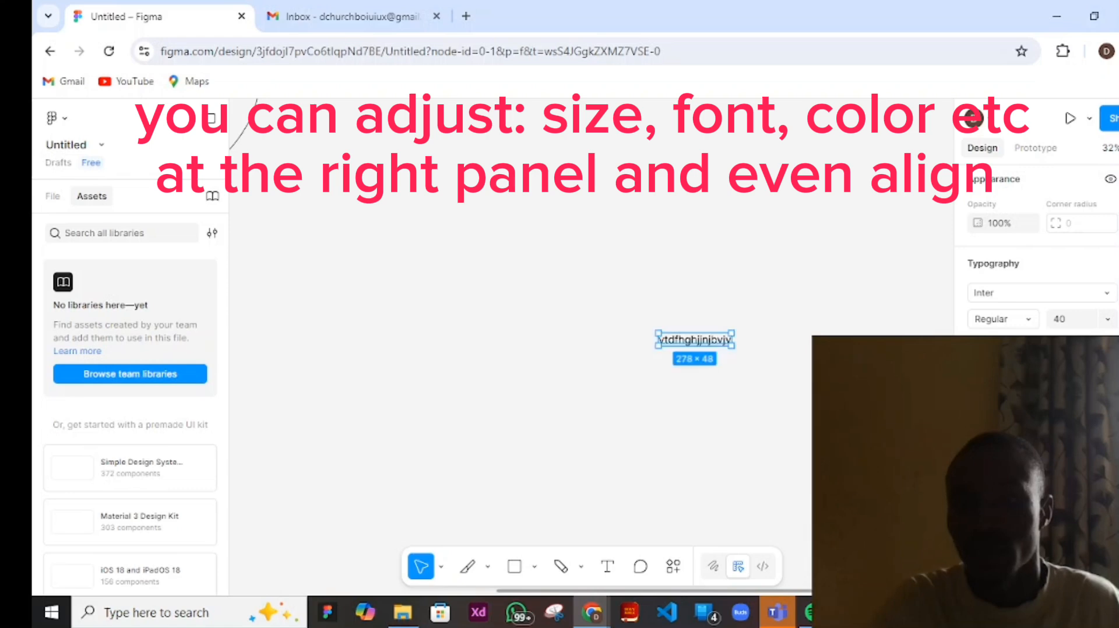
left_click(1027, 401)
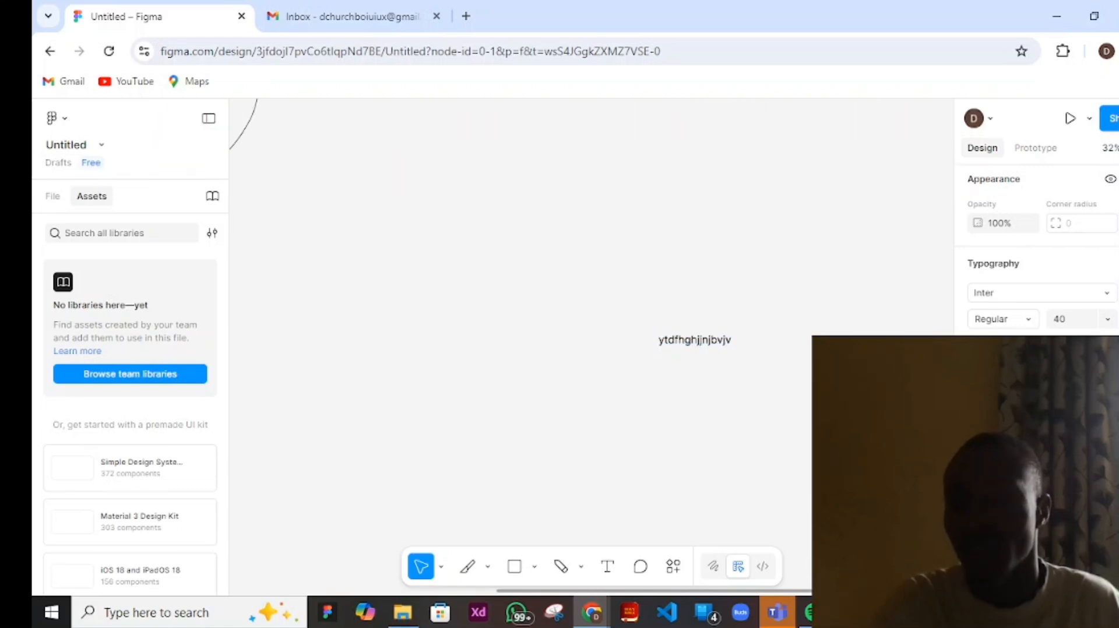
left_click(980, 464)
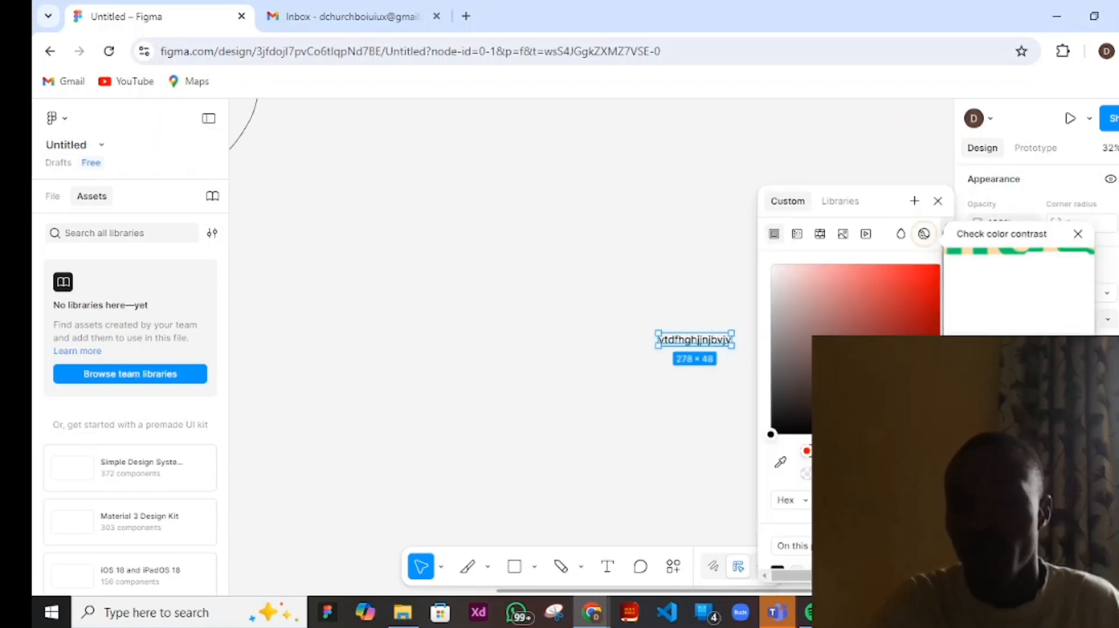
left_click(862, 389)
left_click(639, 302)
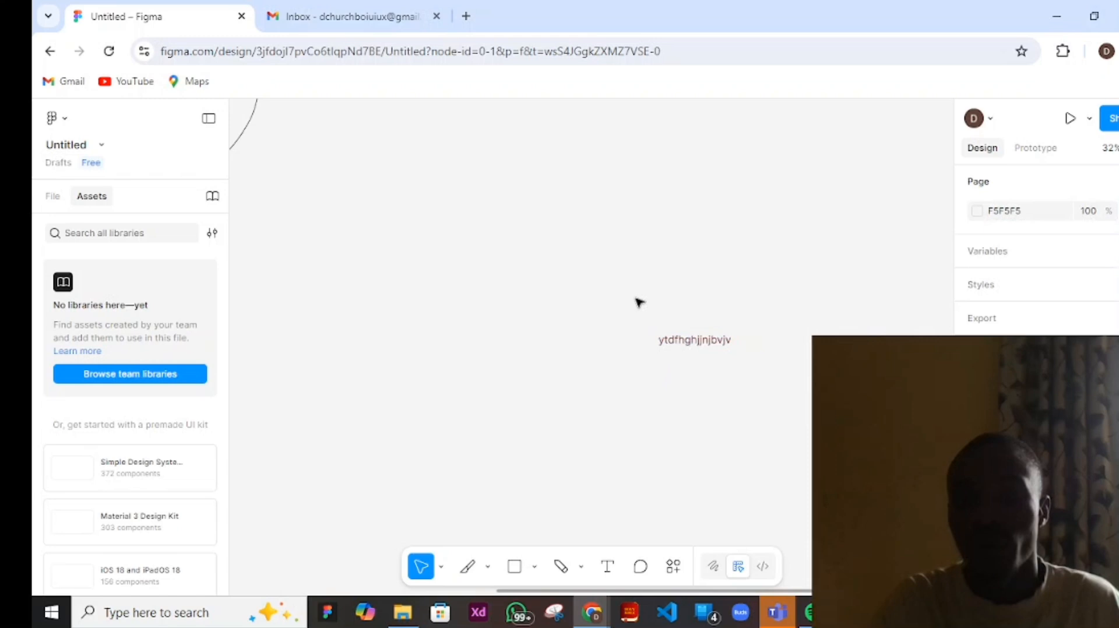
- Start a comment on the canvas beside the red text and dismiss it without posting
left_click(640, 567)
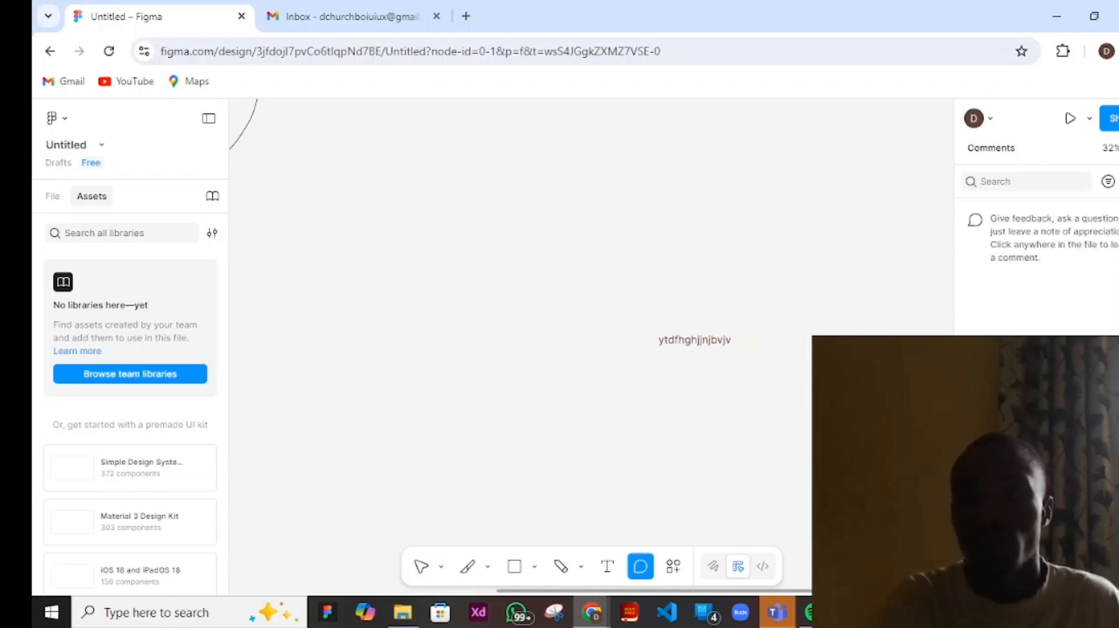
left_click(770, 354)
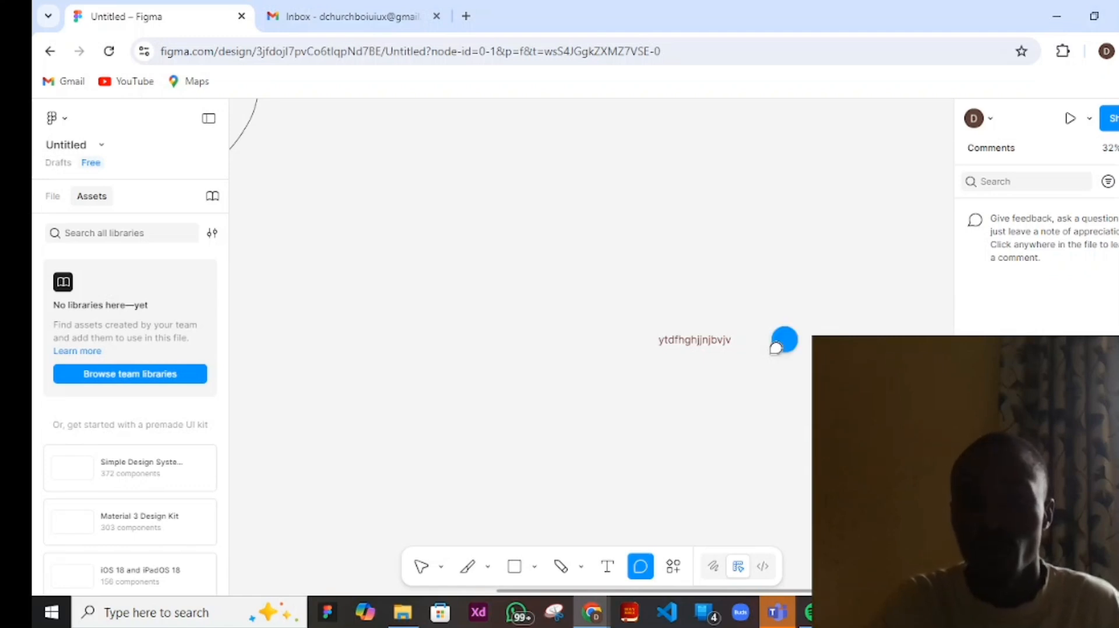
left_click(755, 393)
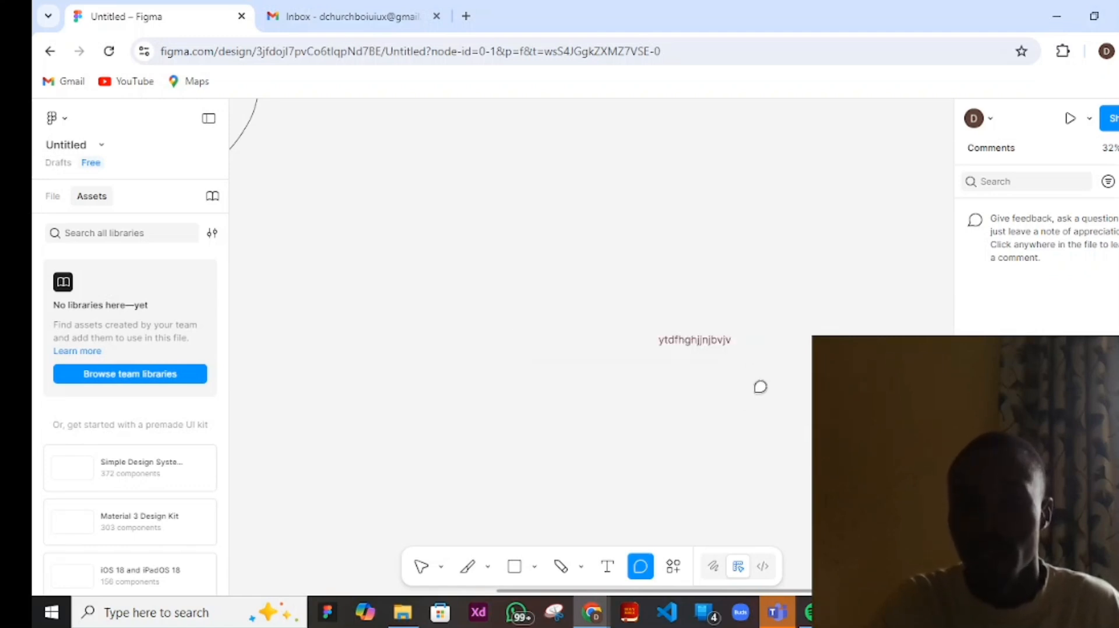
- Search the plugins and widgets for "u" and run the Unsplash plugin
left_click(676, 574)
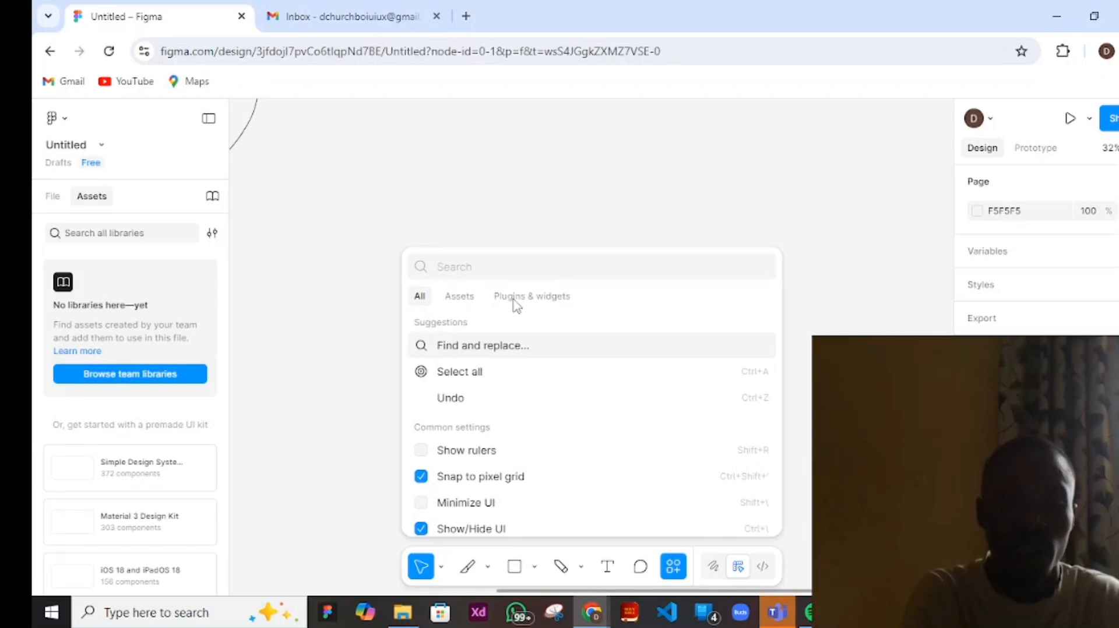
left_click(516, 297)
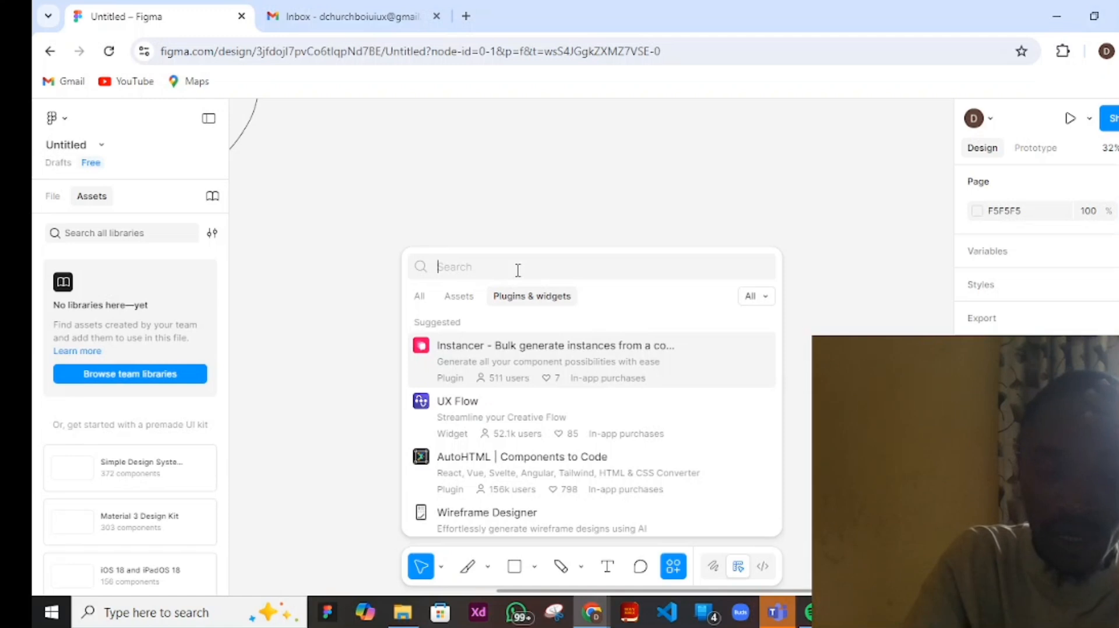
type("u")
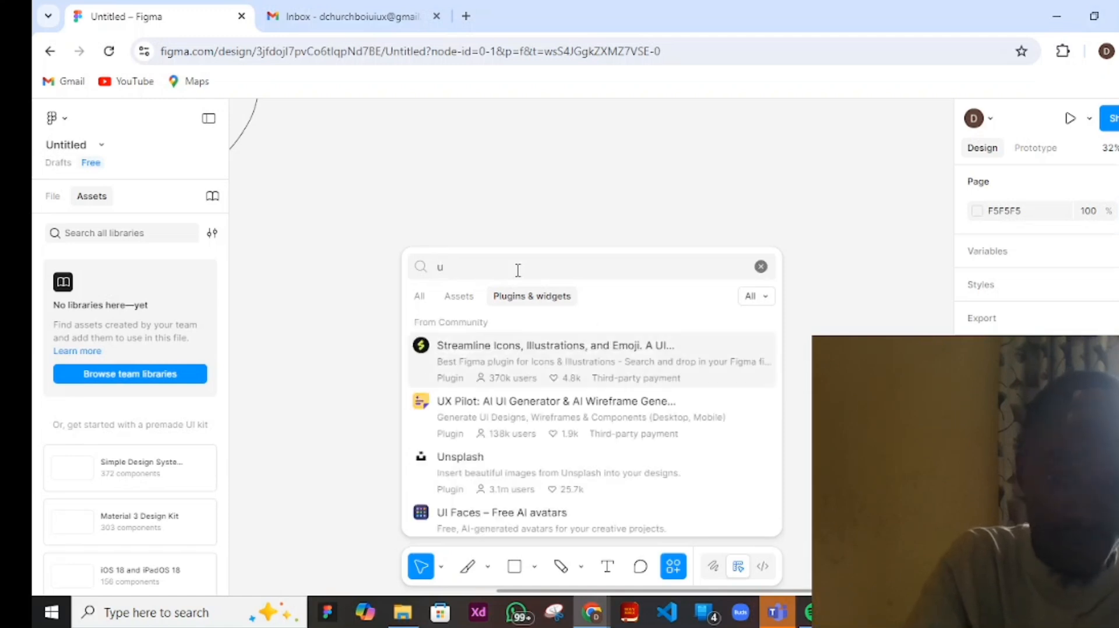
left_click(477, 485)
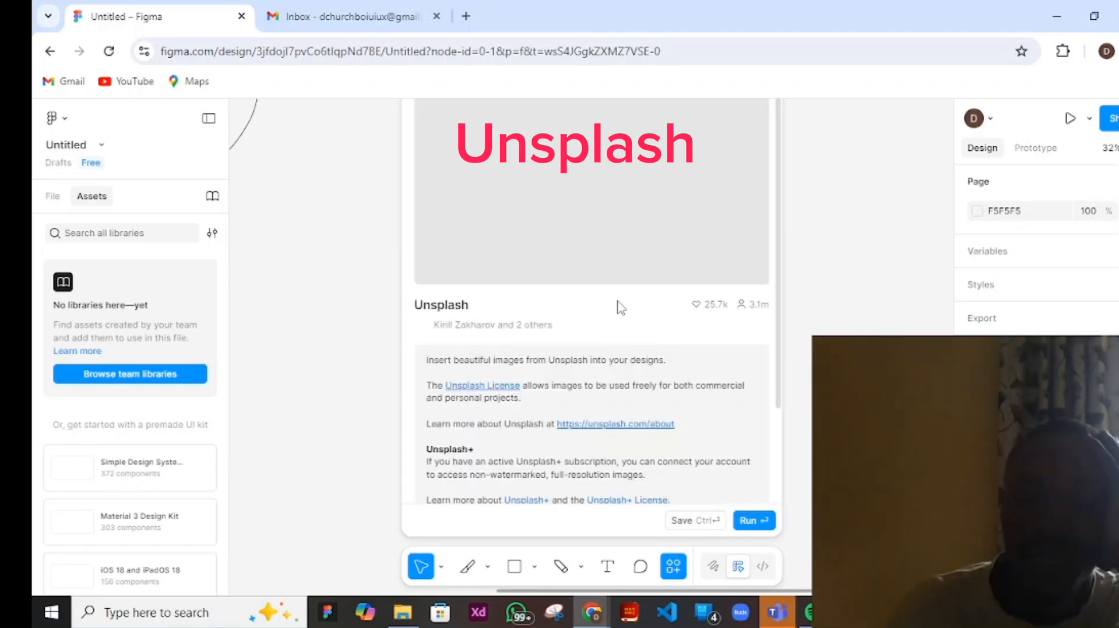
key("Return")
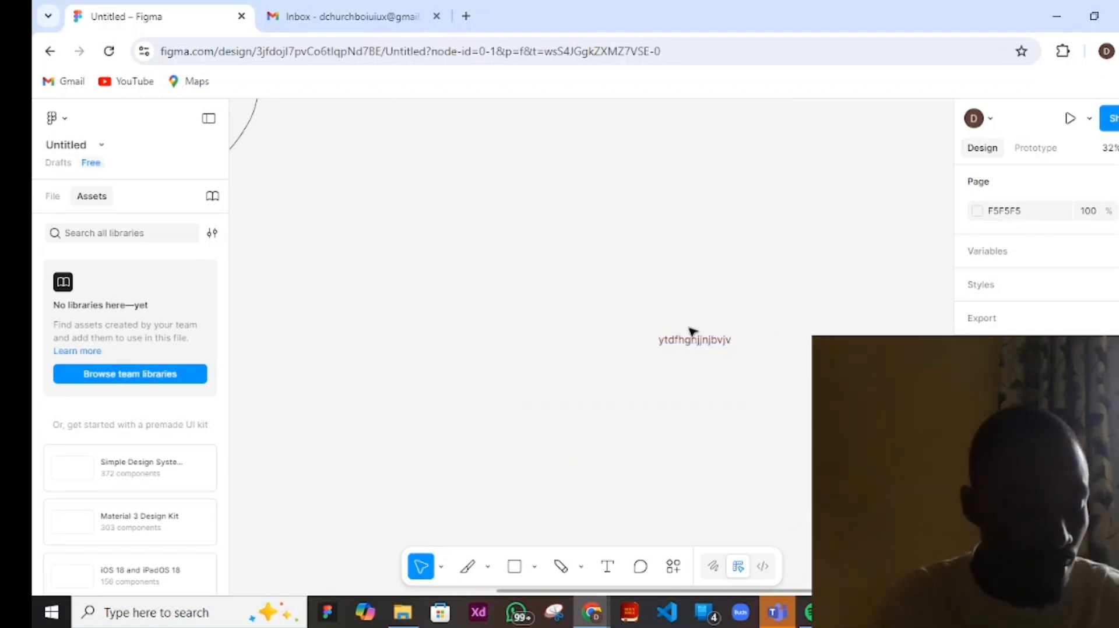
scroll(692, 320, "down", 5)
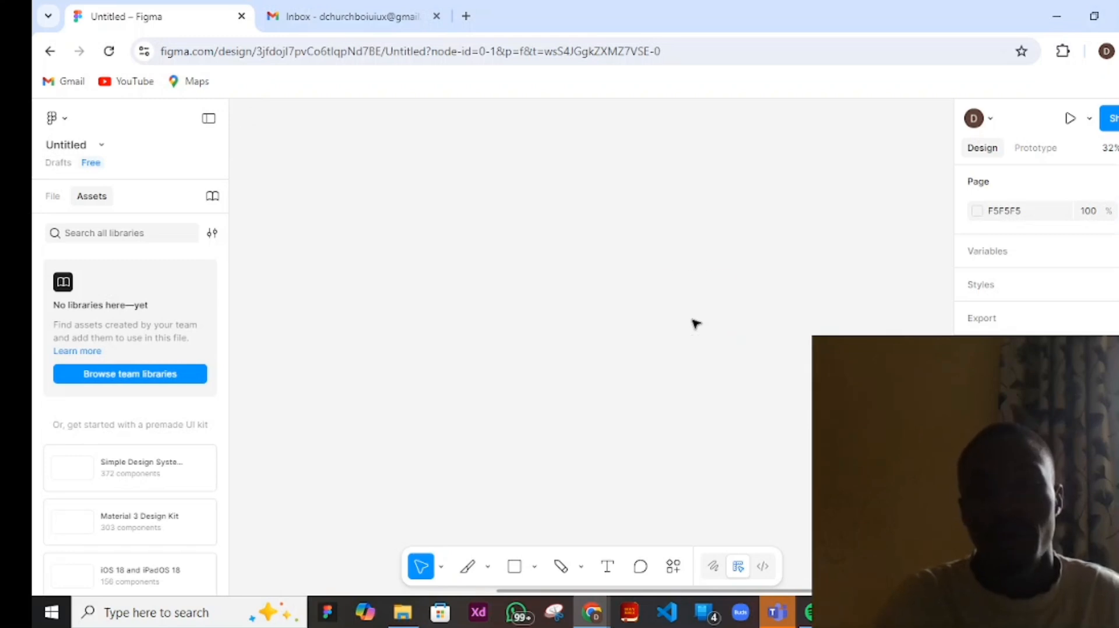
scroll(694, 322, "up", 5)
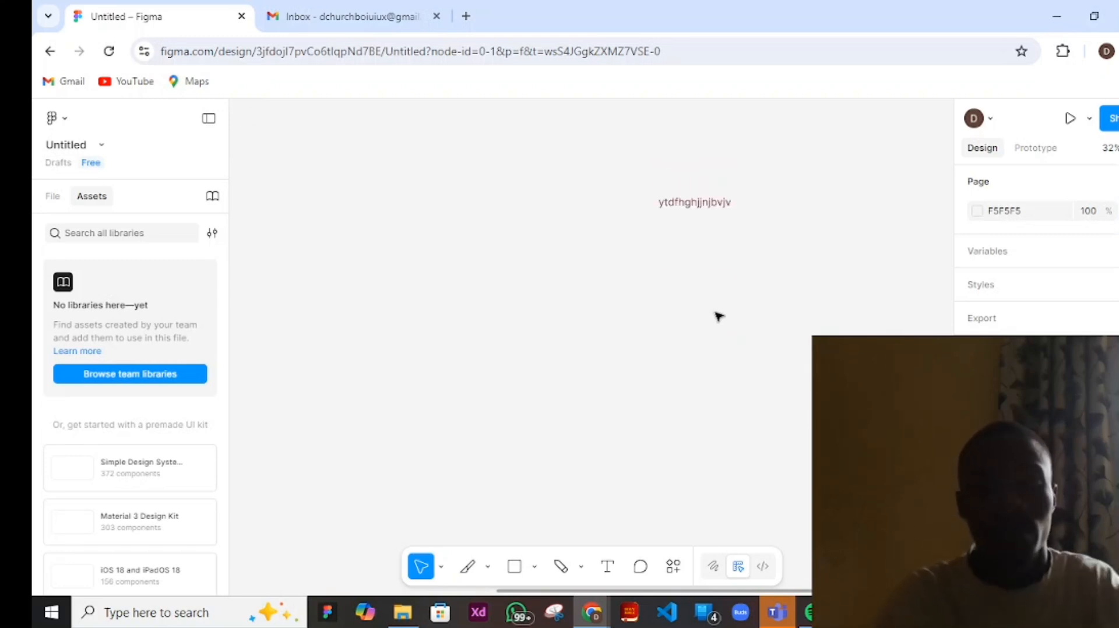
scroll(718, 316, "down", 3)
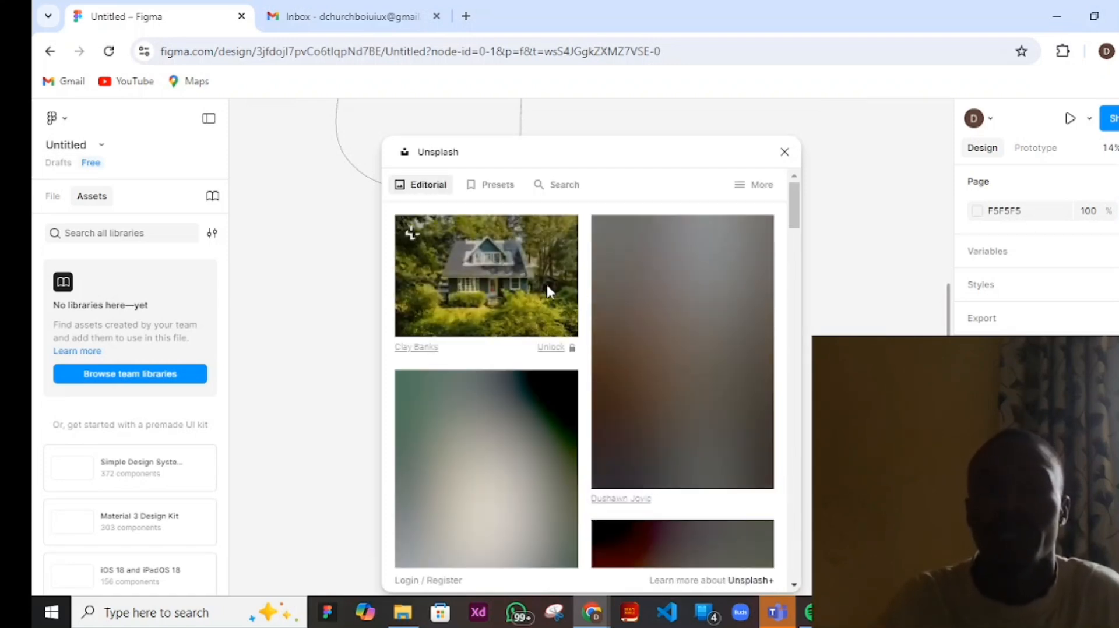
- Browse the Unsplash editorial photos and check which ones are locked behind the paid version
scroll(543, 405, "down", 3)
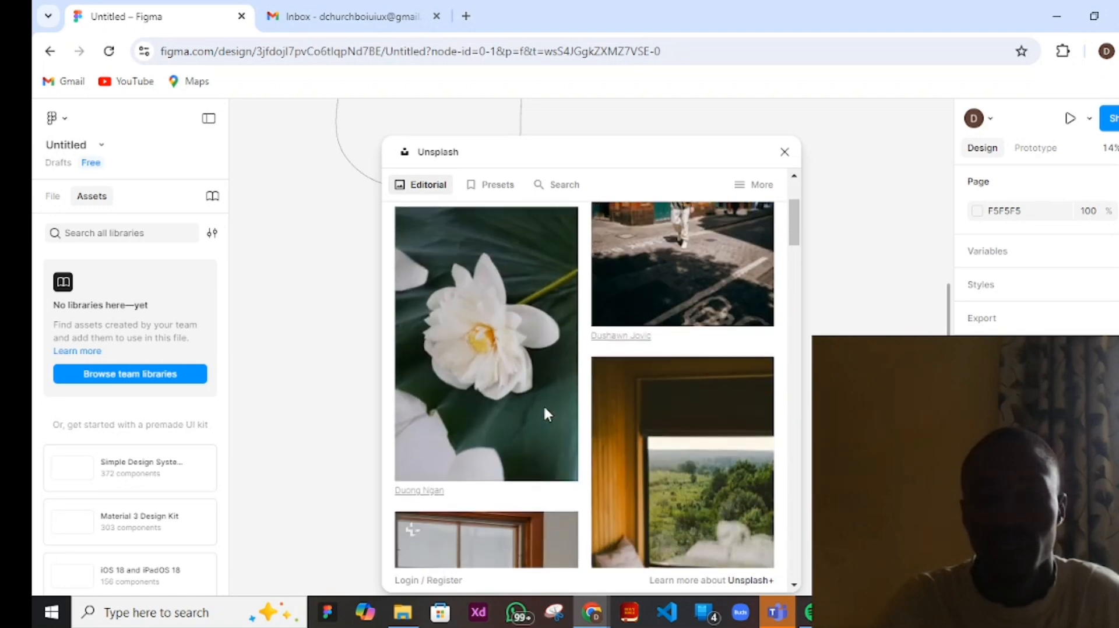
scroll(544, 399, "up", 3)
scroll(671, 378, "down", 7)
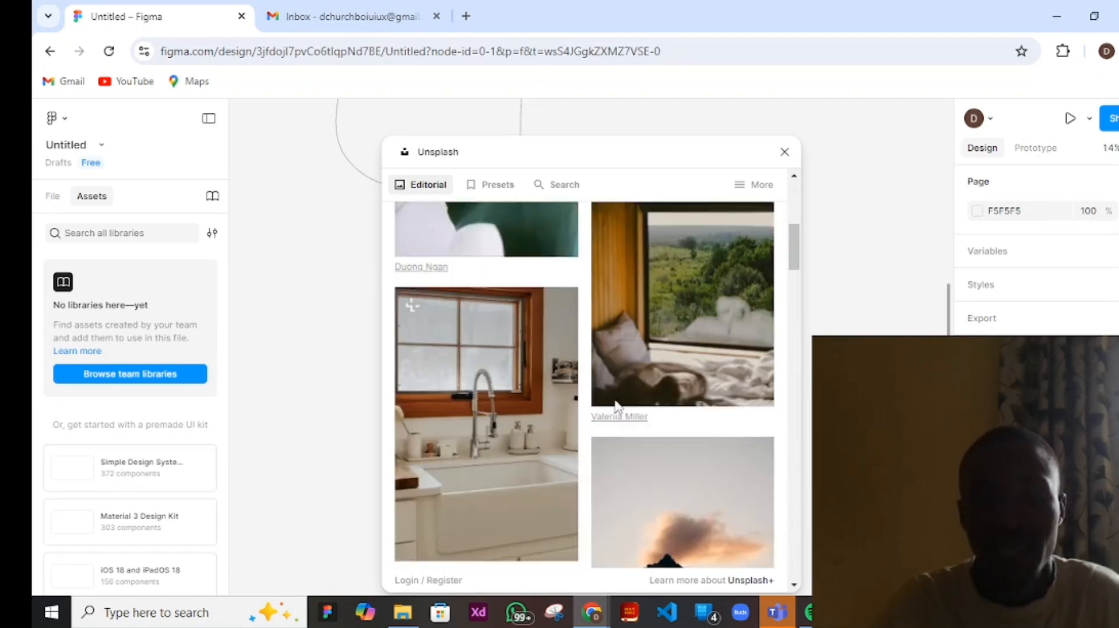
scroll(616, 406, "down", 3)
scroll(495, 394, "up", 4)
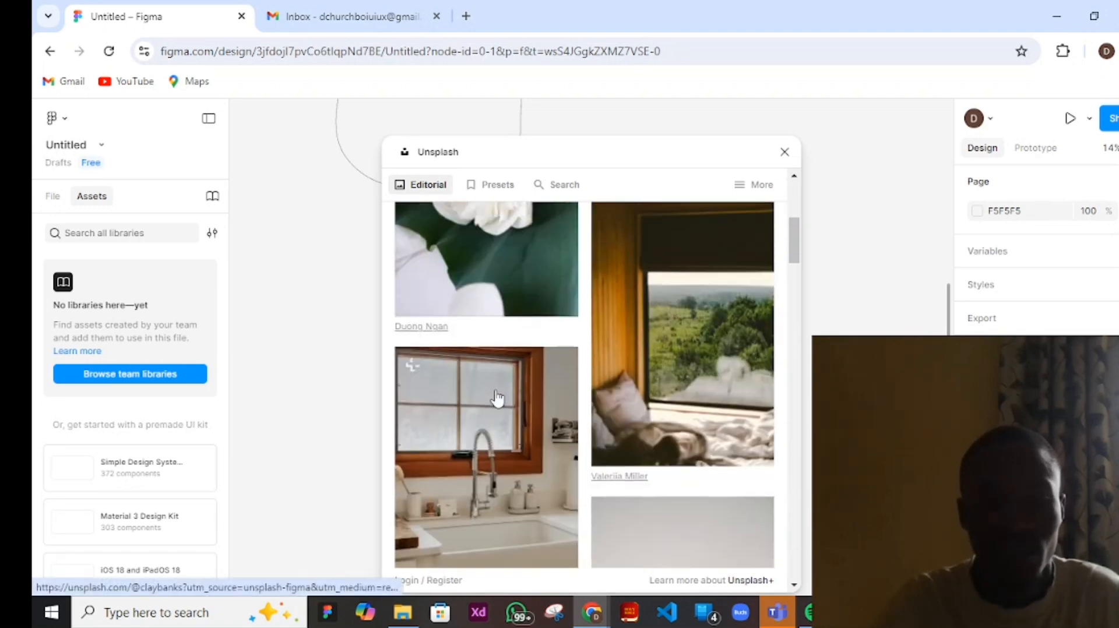
scroll(495, 400, "down", 3)
scroll(495, 400, "up", 3)
scroll(495, 400, "down", 3)
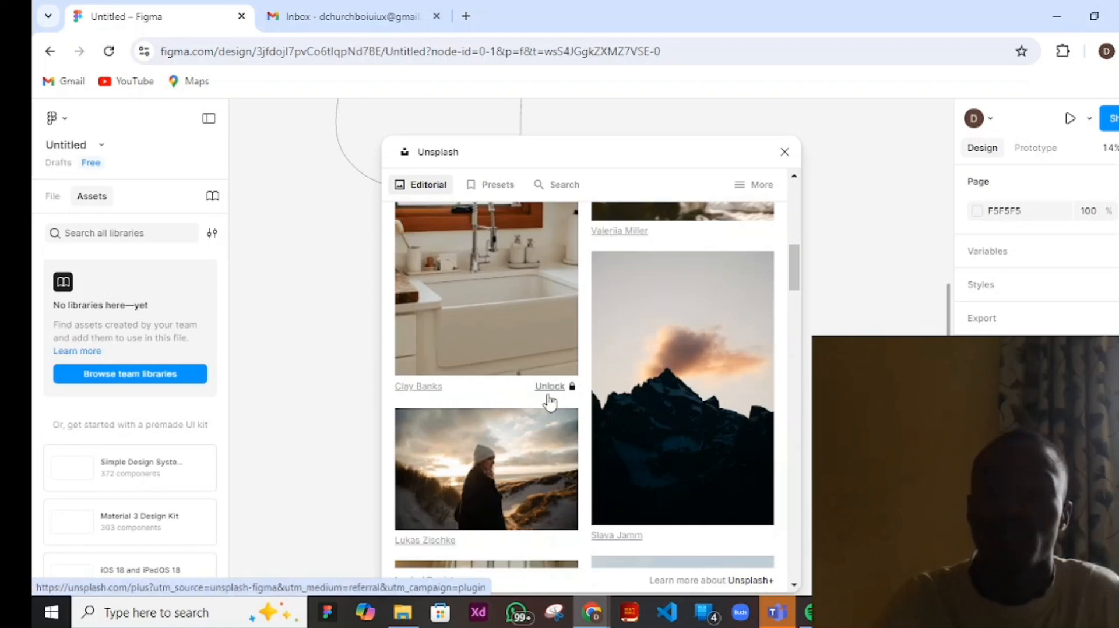
scroll(552, 400, "up", 5)
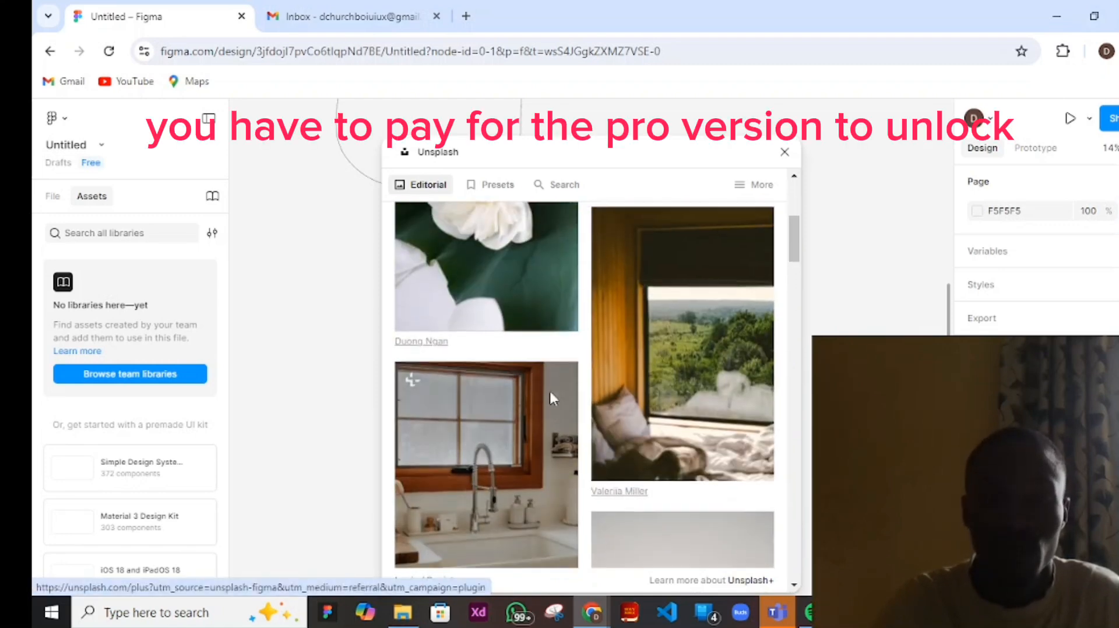
scroll(501, 415, "down", 3)
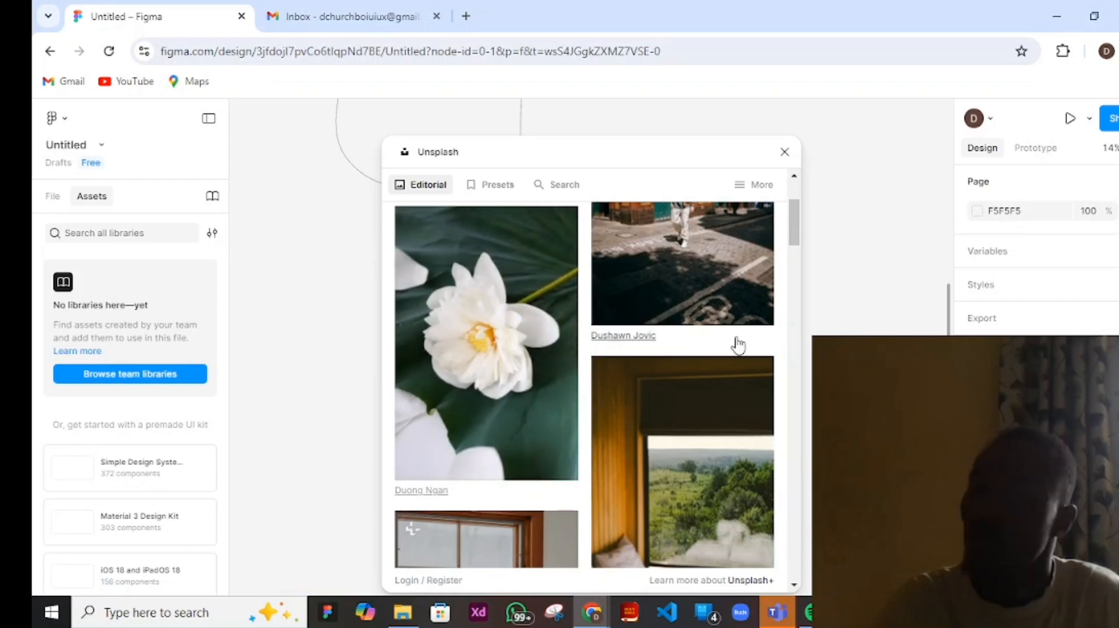
scroll(554, 369, "down", 3)
scroll(524, 291, "up", 3)
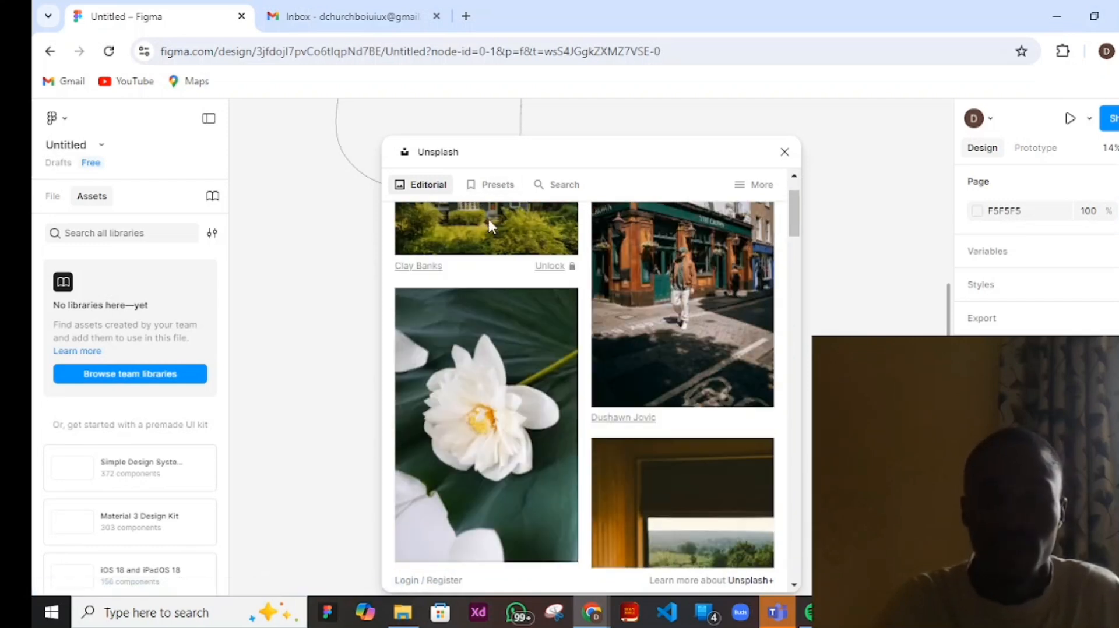
scroll(485, 235, "up", 2)
- Search Unsplash for "child" photos
left_click(538, 186)
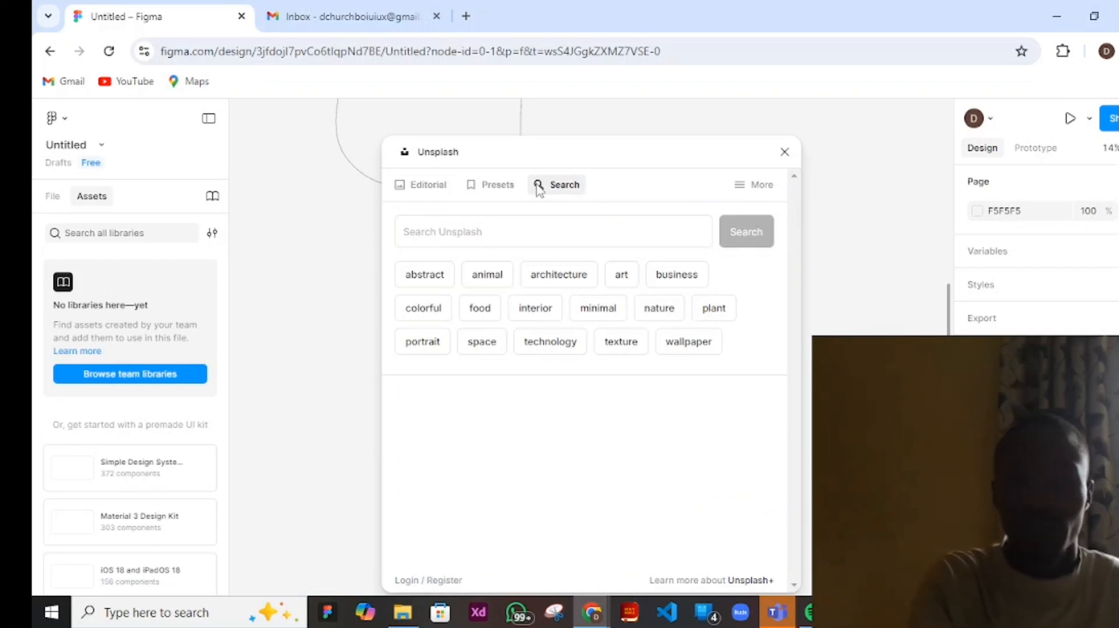
left_click(500, 232)
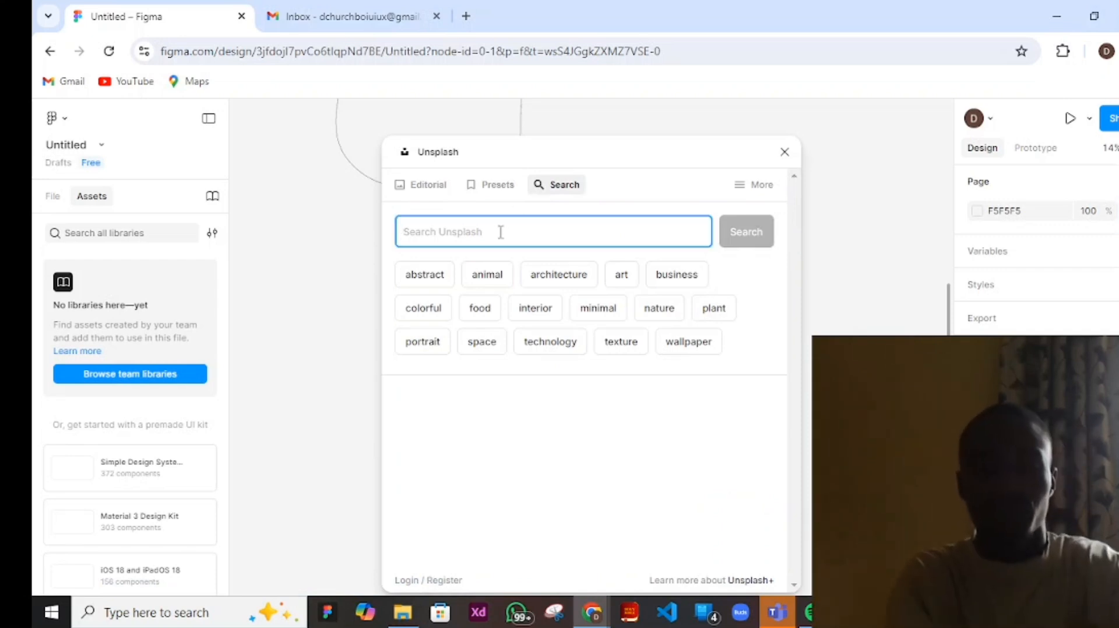
type("child")
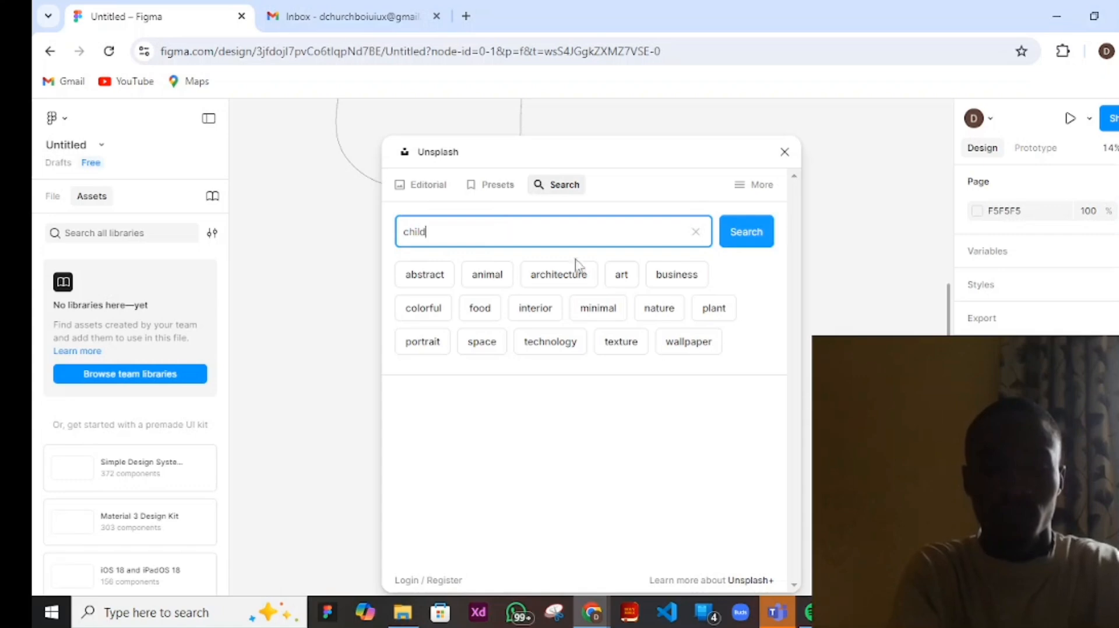
key("Return")
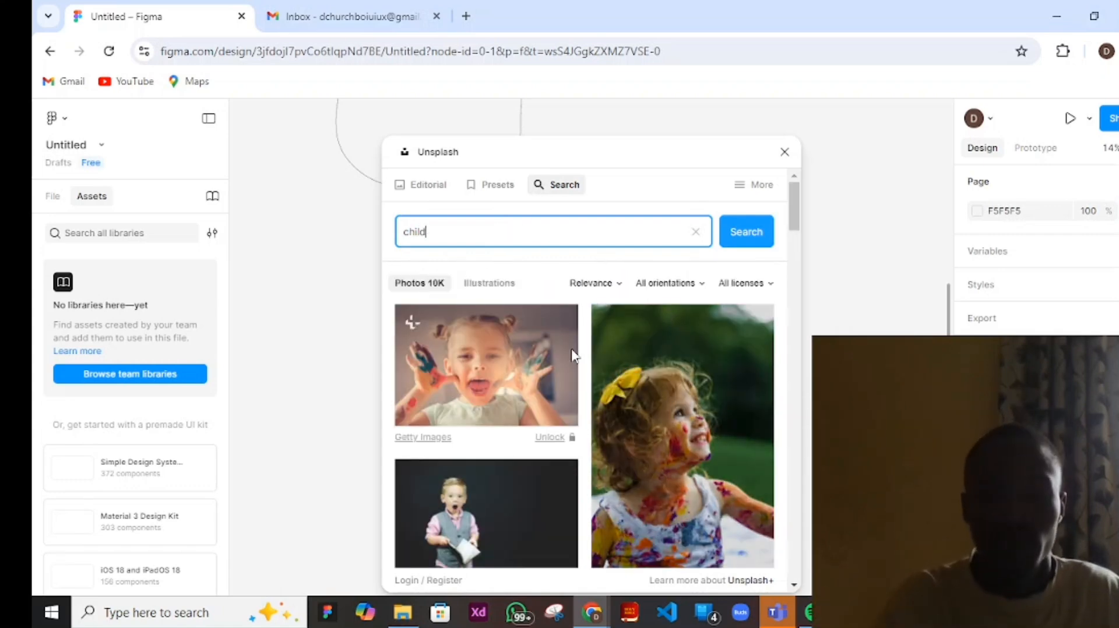
- Insert the Unsplash photo of the small girl in a grey sweater sitting at the yellow and red playground ride
scroll(530, 350, "down", 5)
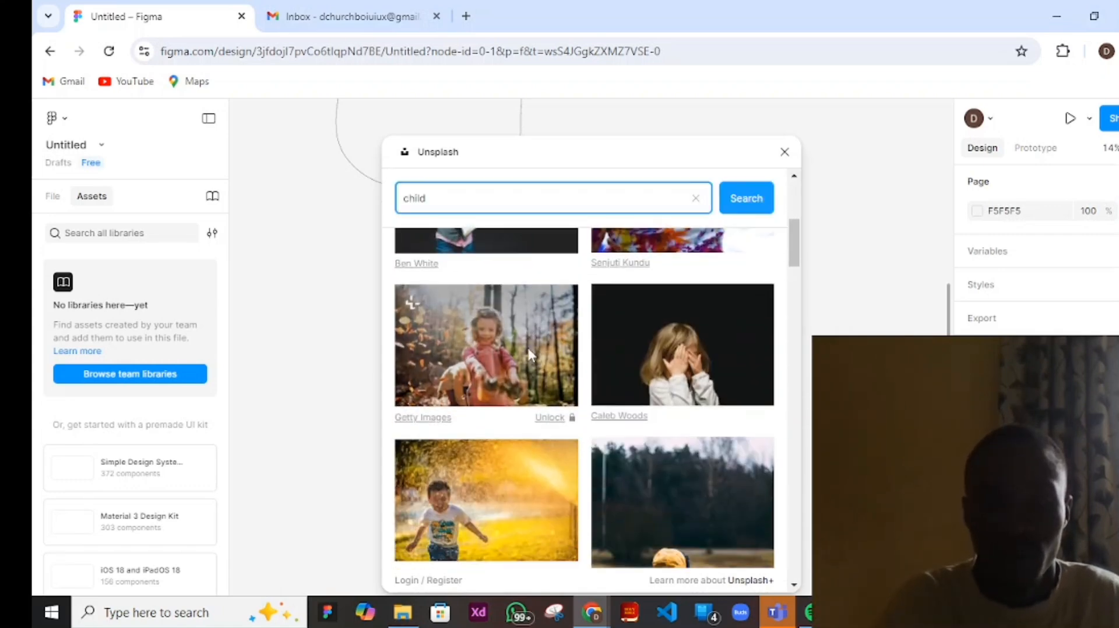
scroll(529, 354, "down", 8)
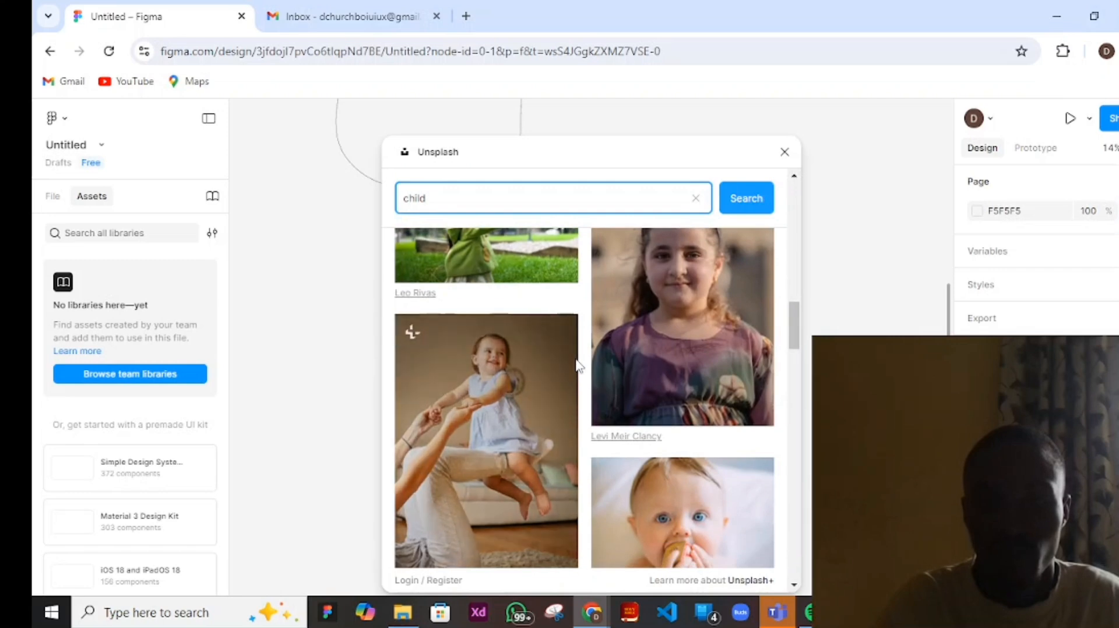
scroll(577, 366, "down", 8)
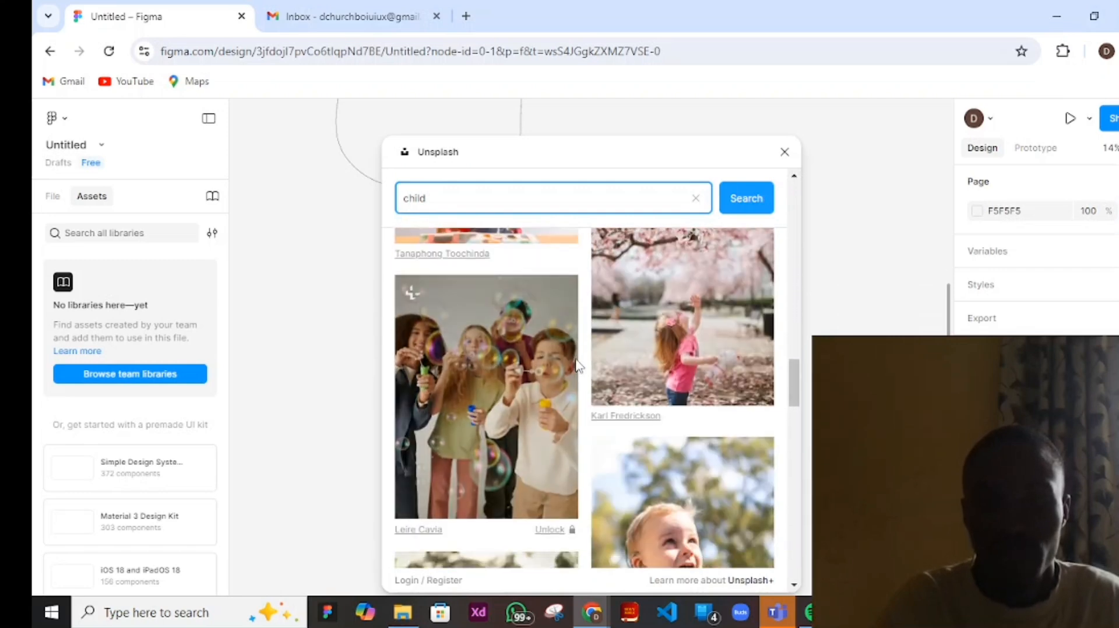
scroll(577, 366, "down", 8)
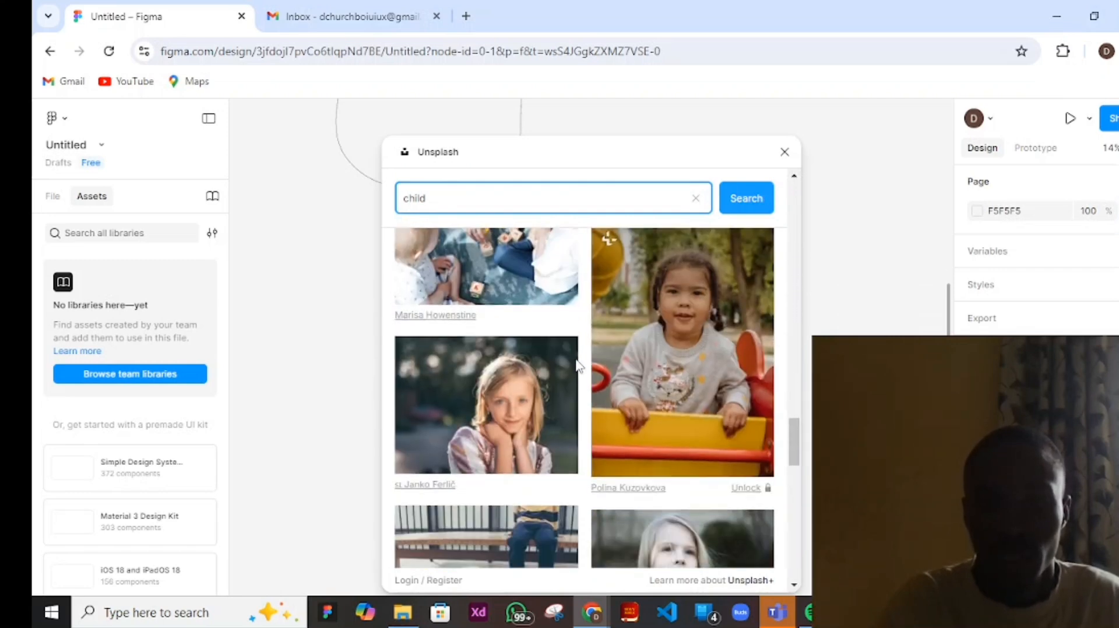
scroll(577, 366, "down", 2)
scroll(577, 366, "down", 5)
scroll(669, 341, "up", 6)
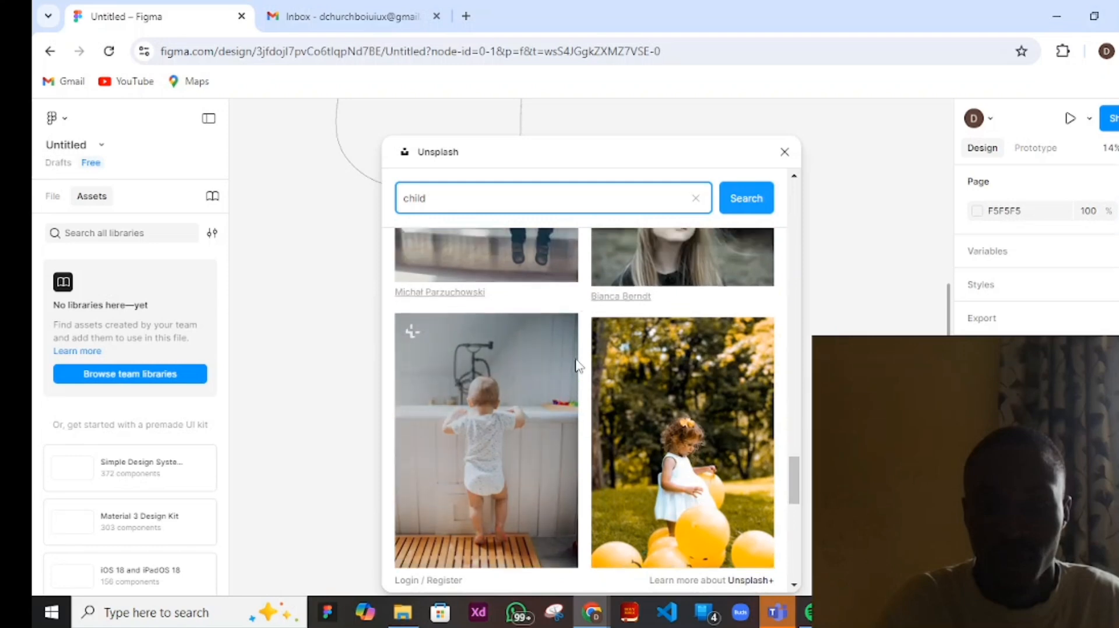
left_click(670, 320)
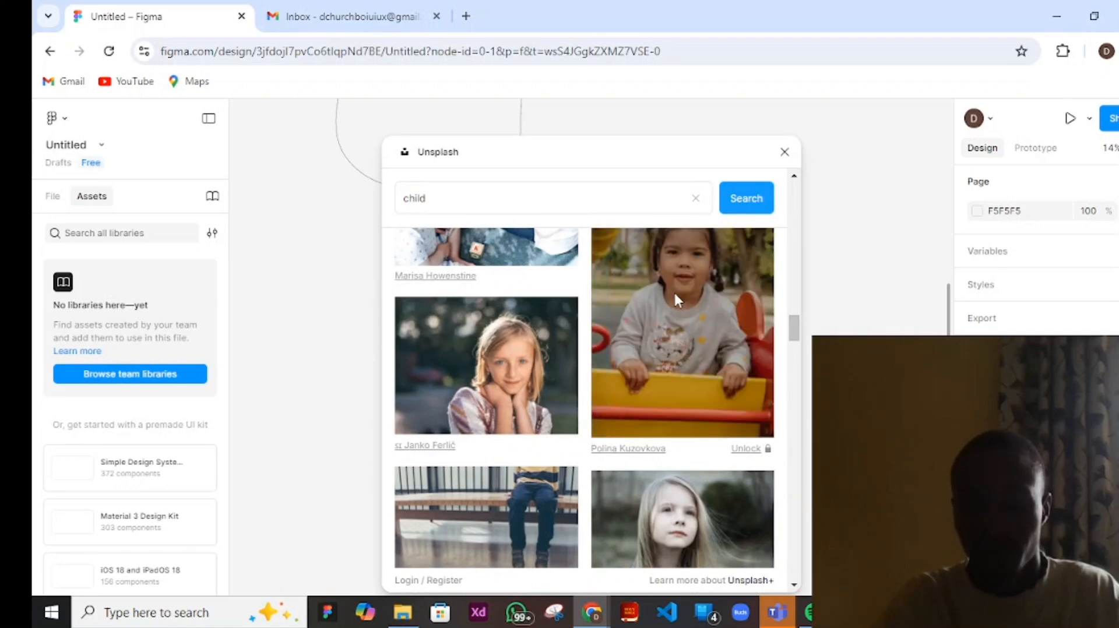
- Place the inserted photo beside the red text at X -134, Y 1812, and close the Unsplash plugin
left_click_drag(640, 160, 192, 164)
left_click_drag(610, 332, 641, 299)
left_click(815, 202)
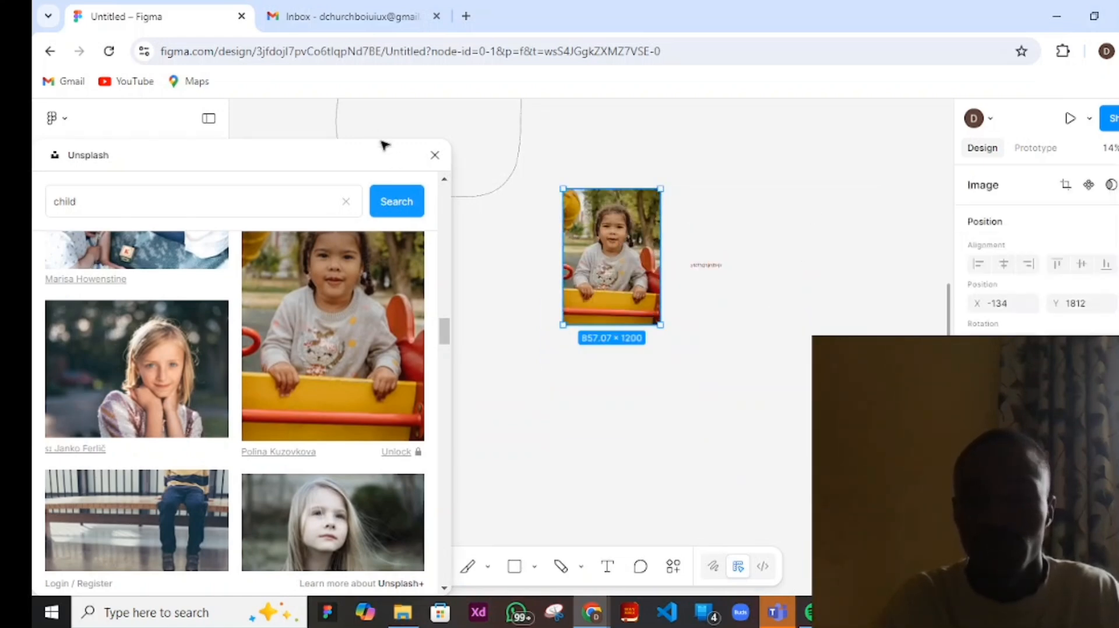
left_click(435, 156)
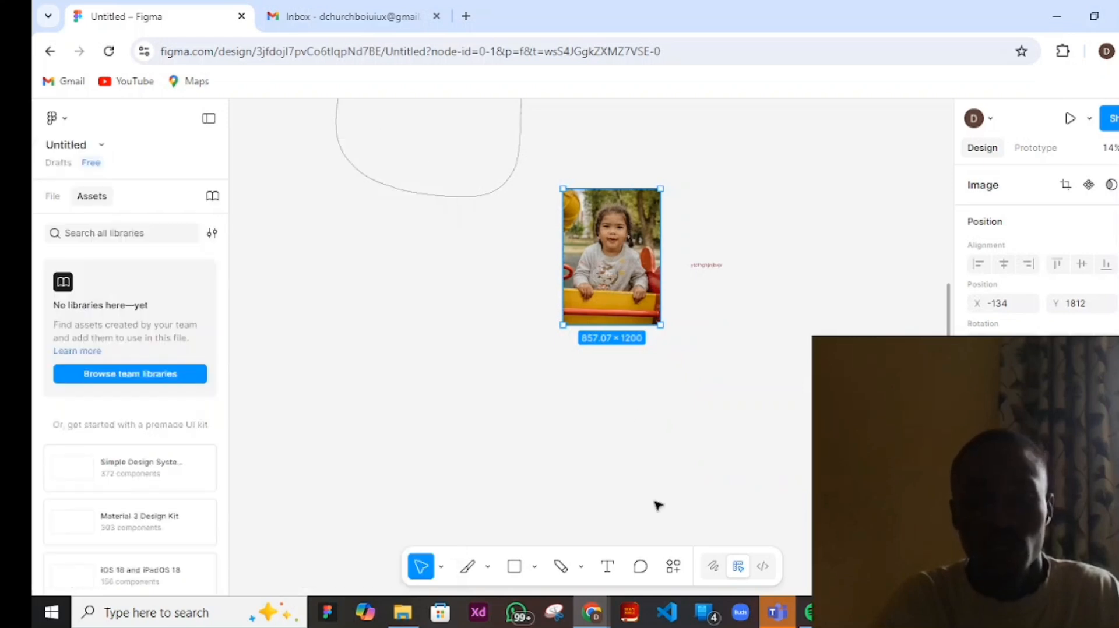
- Find the SVG Repo - Free Icons and Vectors plugin with the search term "svg" and run it
left_click(680, 574)
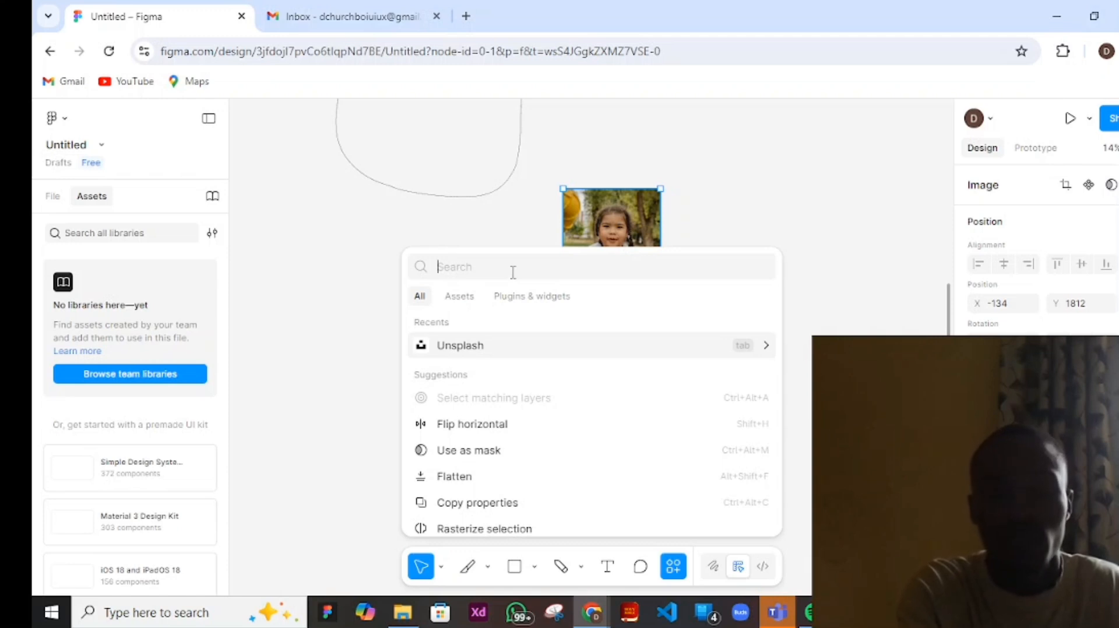
type("s")
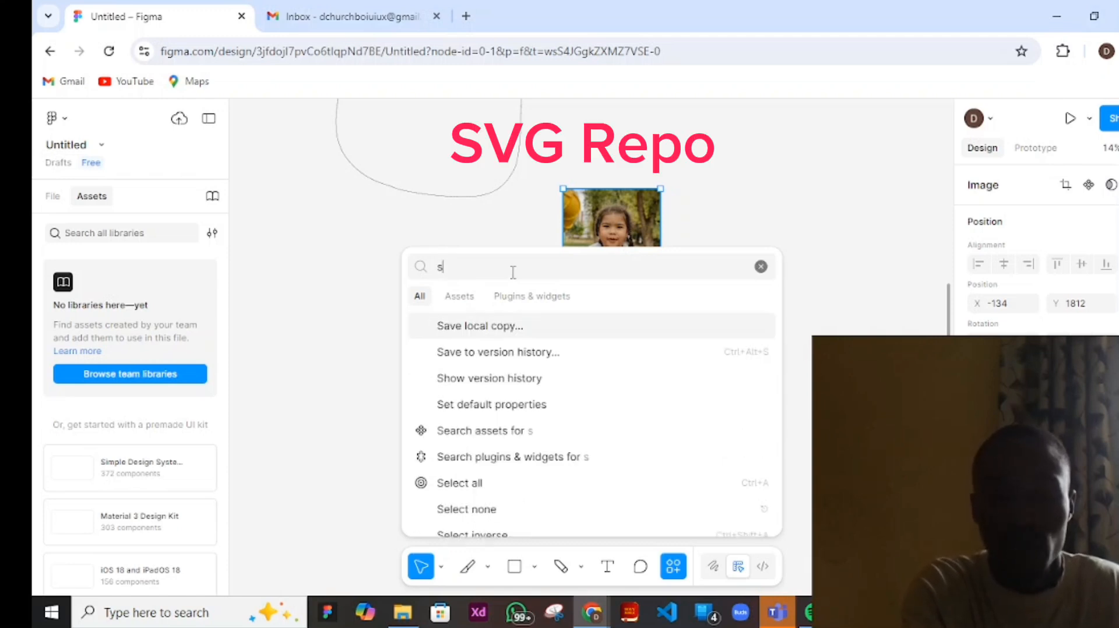
type("vg")
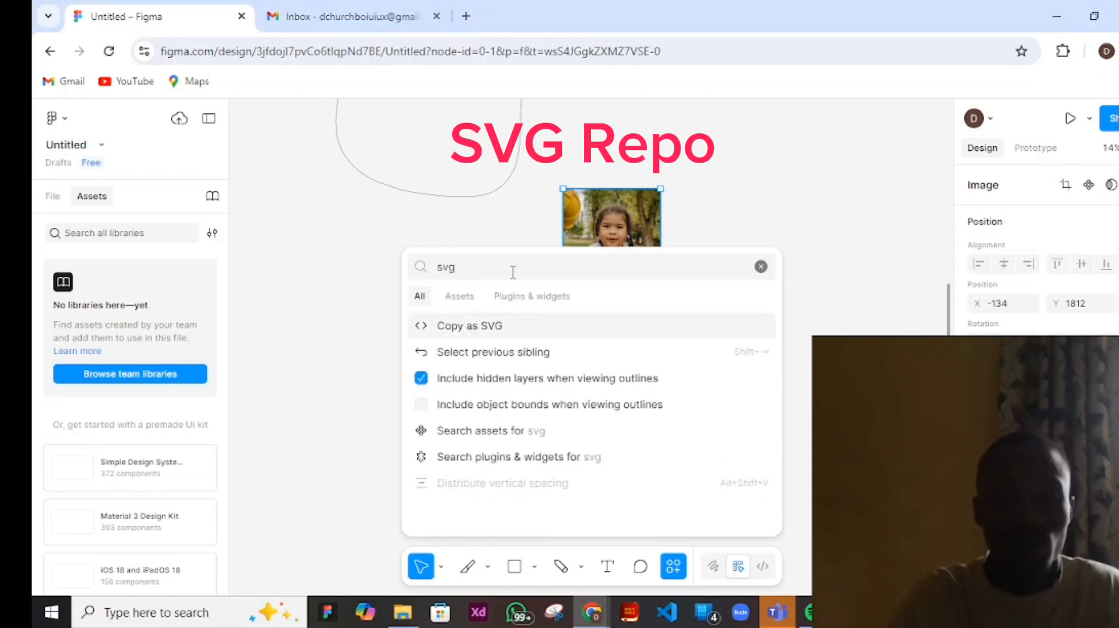
left_click(532, 296)
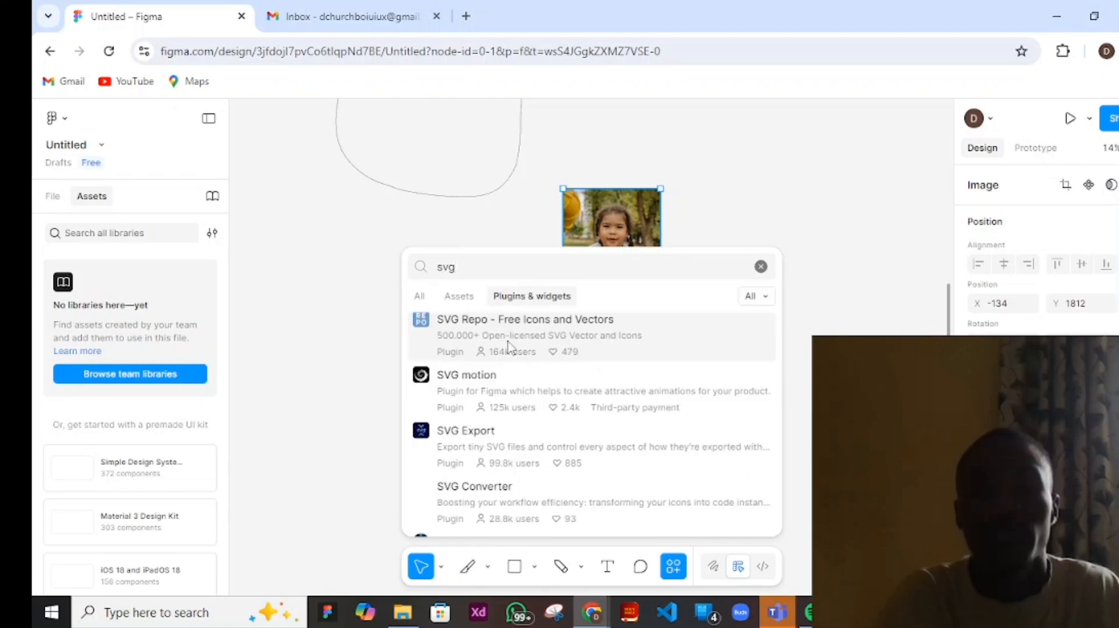
left_click(510, 344)
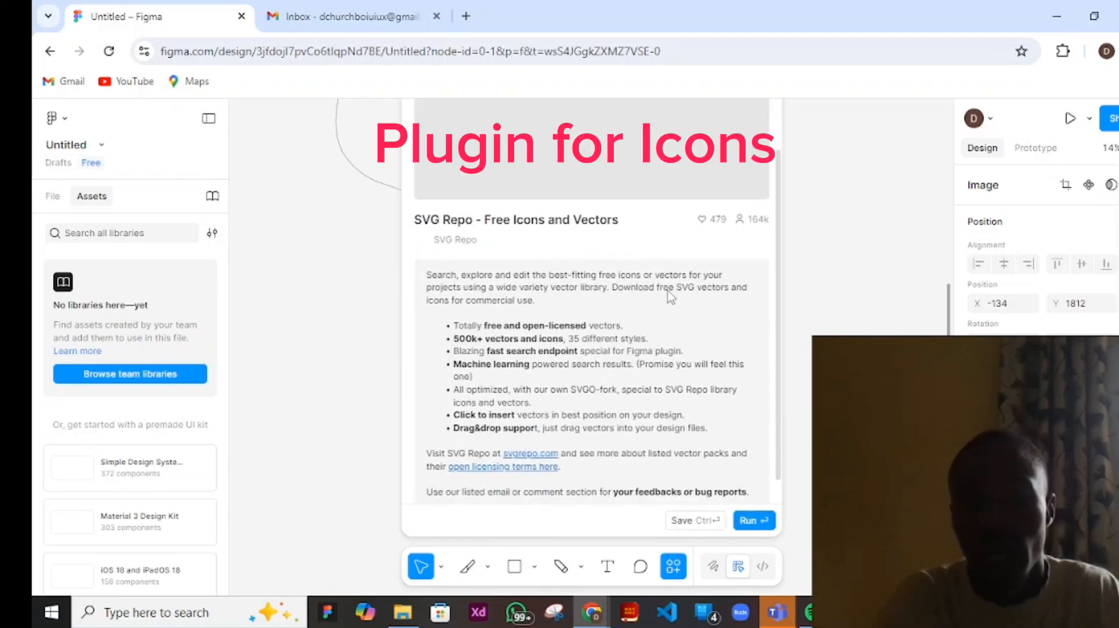
scroll(670, 297, "down", 1)
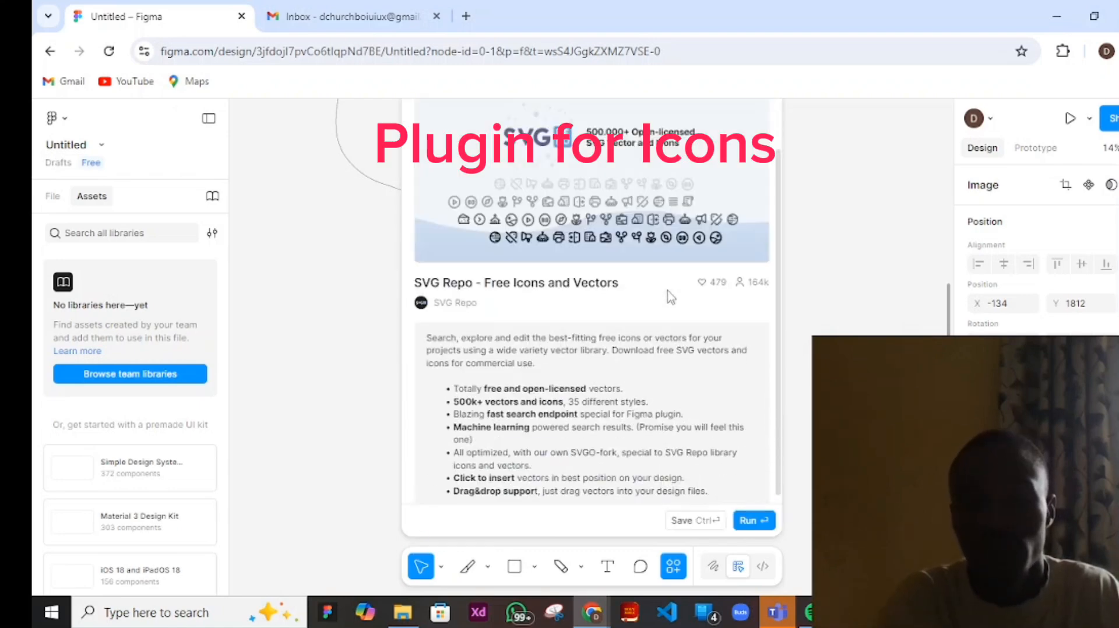
left_click(750, 520)
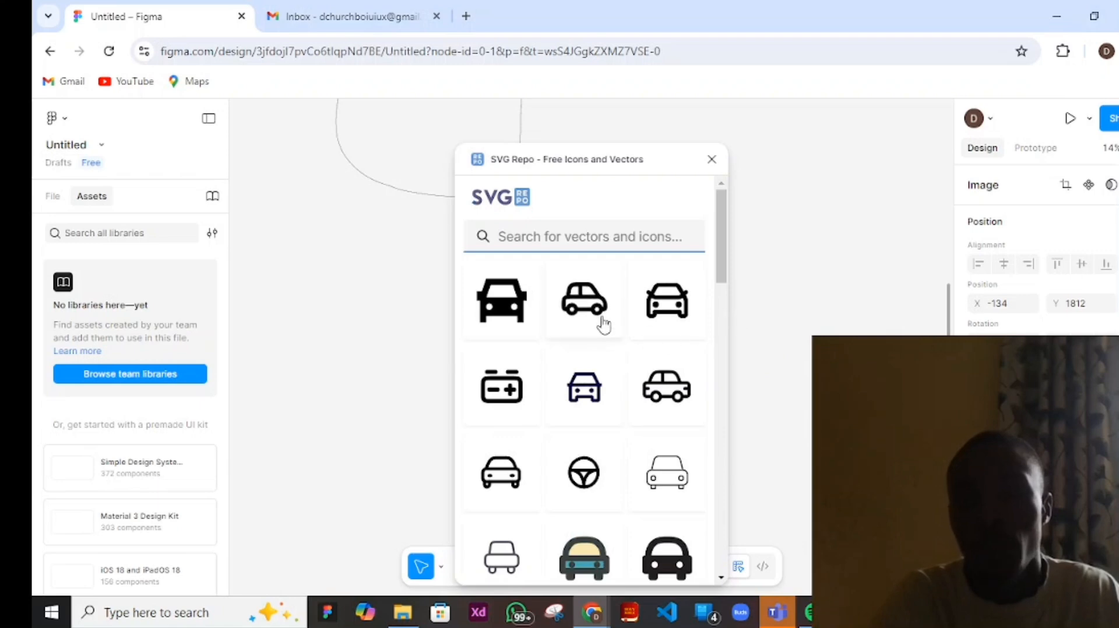
- Look through the default car icons offered by SVG Repo
scroll(664, 324, "down", 7)
scroll(609, 331, "up", 3)
scroll(609, 331, "up", 3)
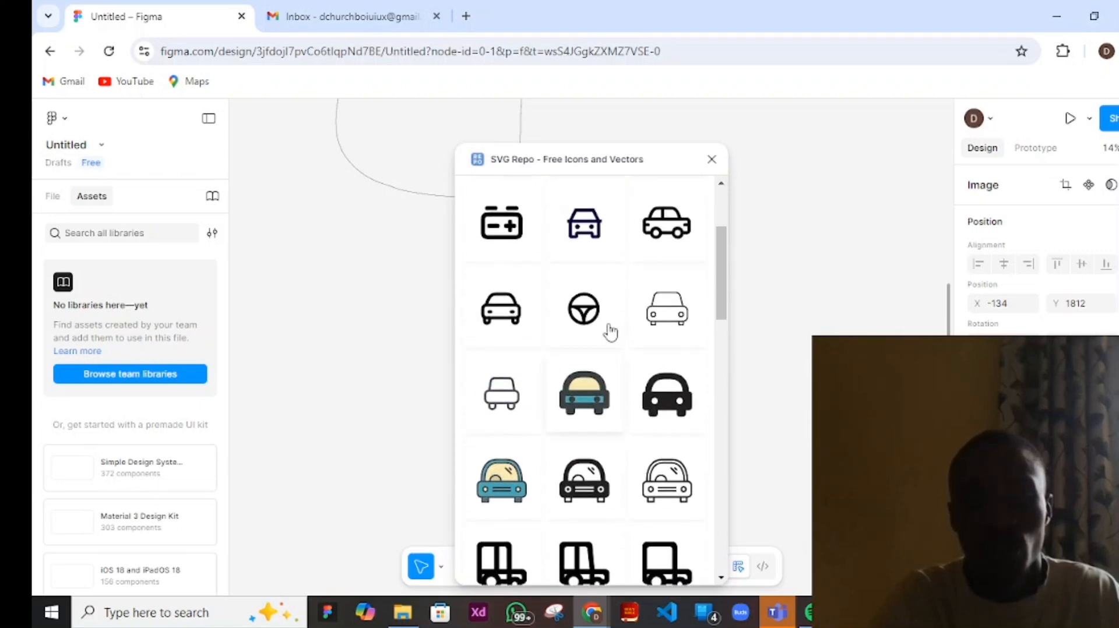
scroll(609, 331, "down", 3)
scroll(609, 331, "up", 1)
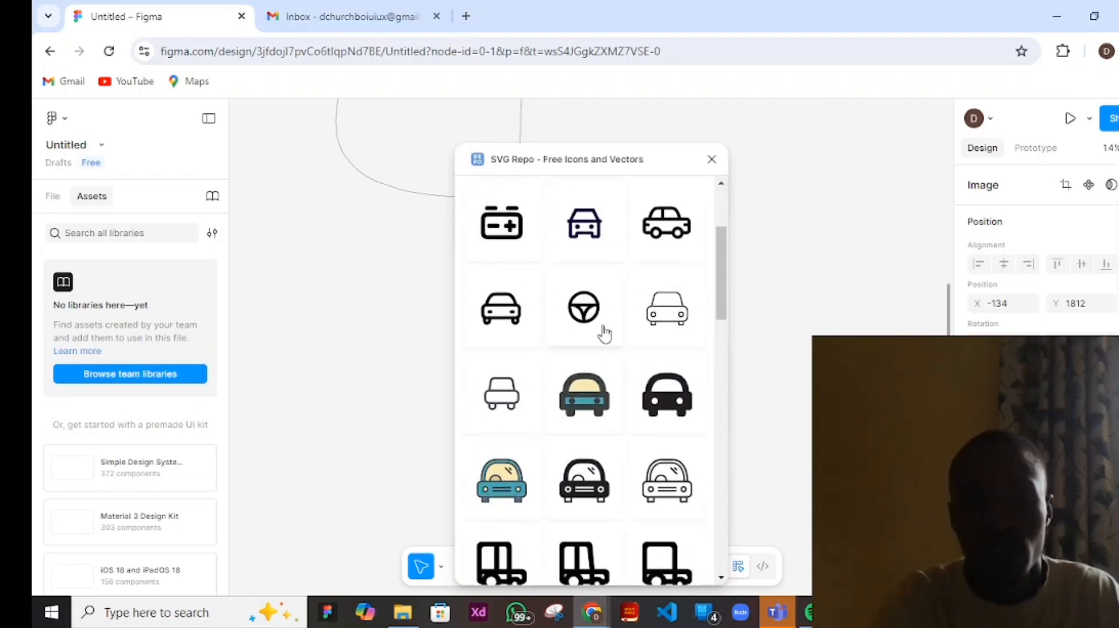
scroll(606, 332, "down", 5)
scroll(604, 336, "down", 5)
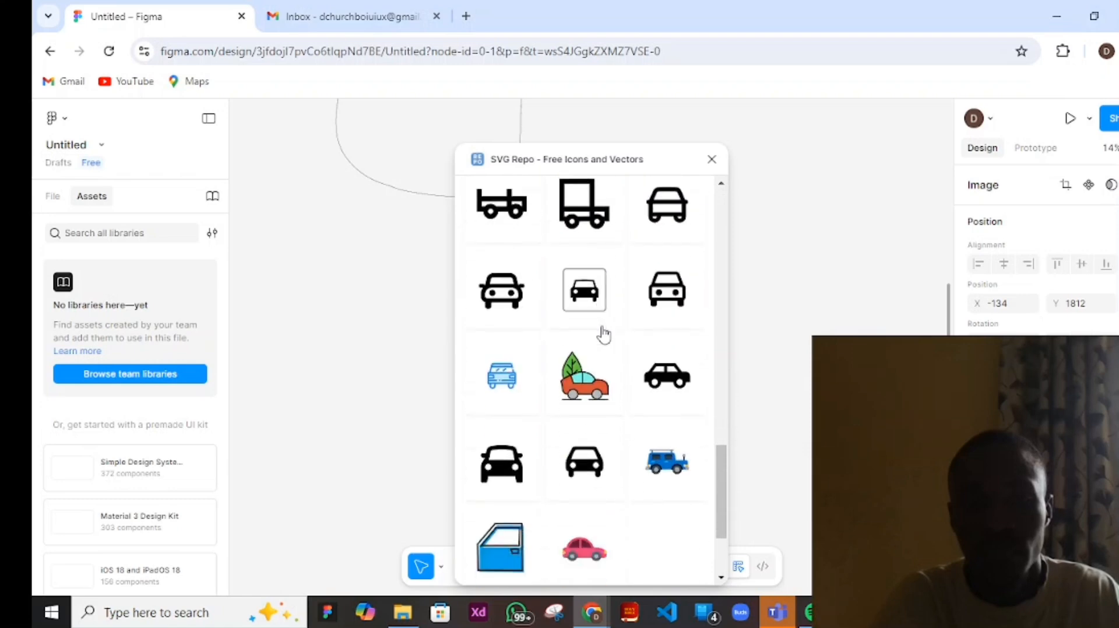
scroll(600, 334, "up", 10)
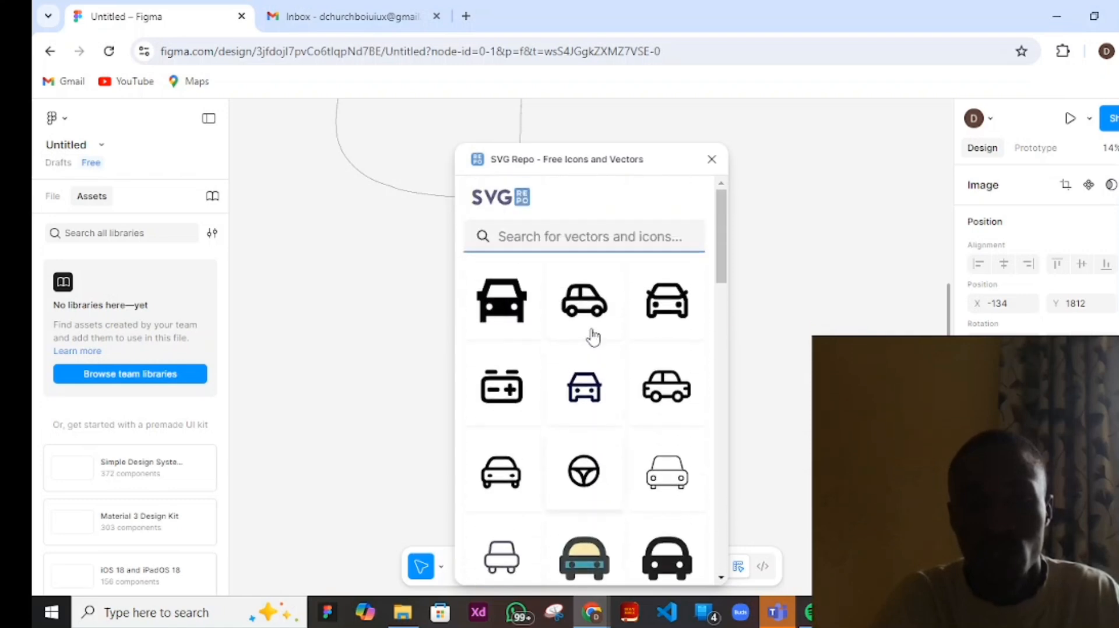
- Search SVG Repo for "menu" and choose the Menu vector category
left_click(604, 242)
type("menu")
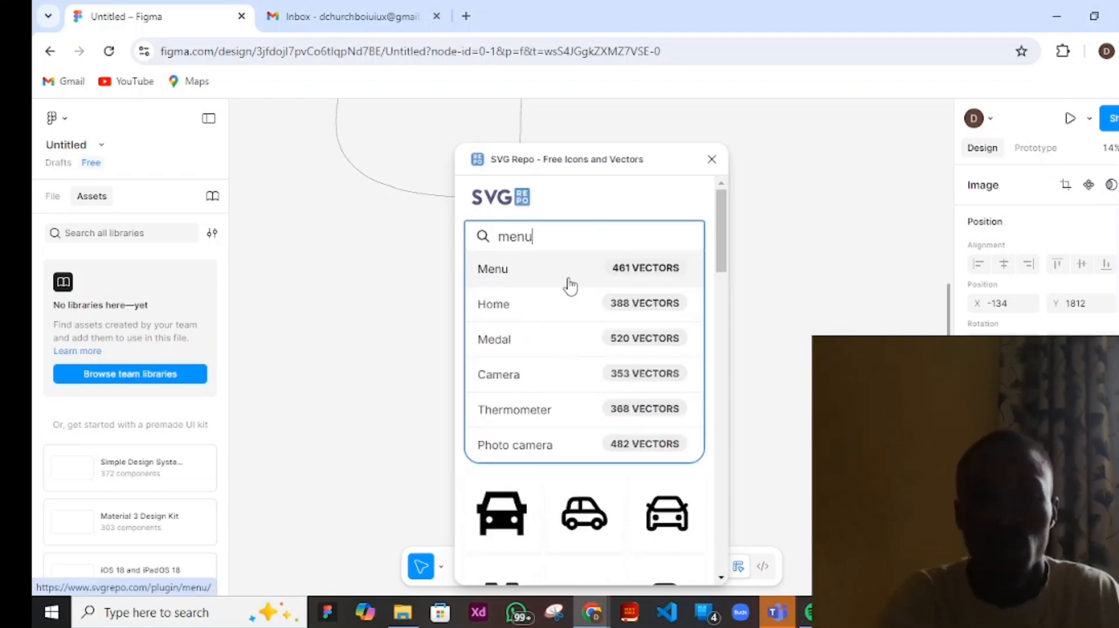
left_click(570, 287)
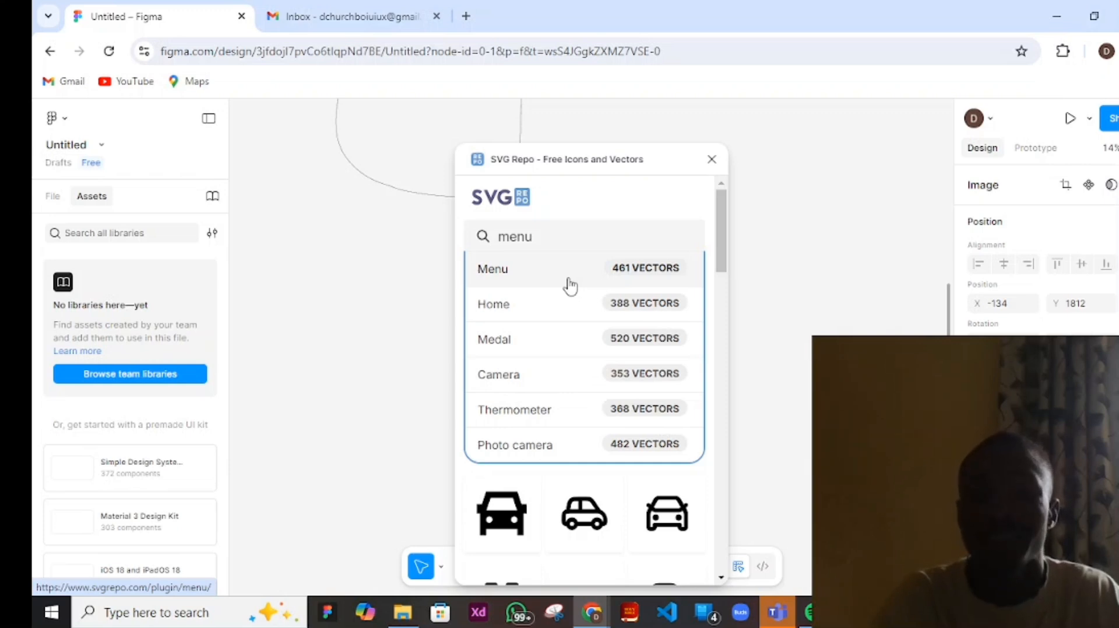
left_click(570, 287)
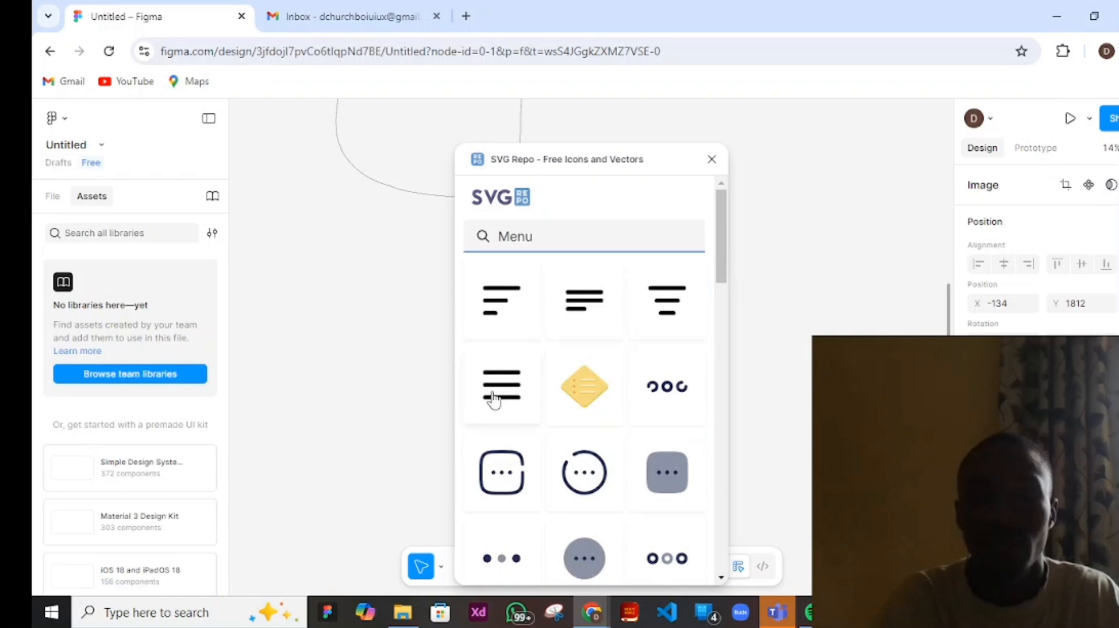
- Browse the Menu icon results on pages 1 and 2, and return to page 1
scroll(620, 369, "down", 5)
scroll(596, 375, "down", 5)
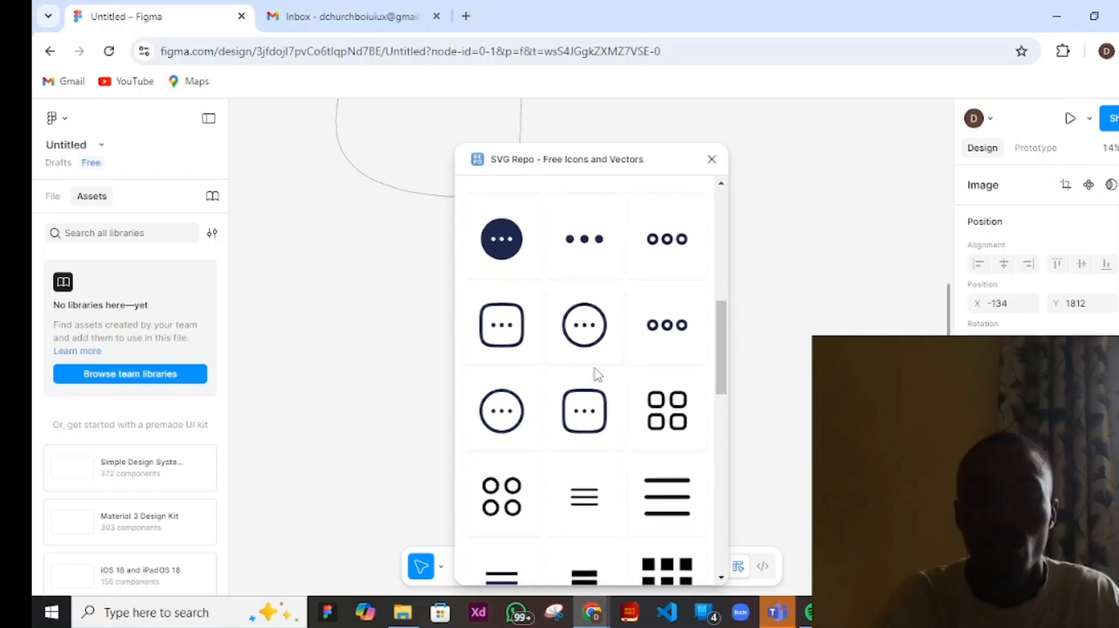
scroll(595, 374, "up", 3)
scroll(598, 374, "down", 3)
scroll(597, 375, "down", 5)
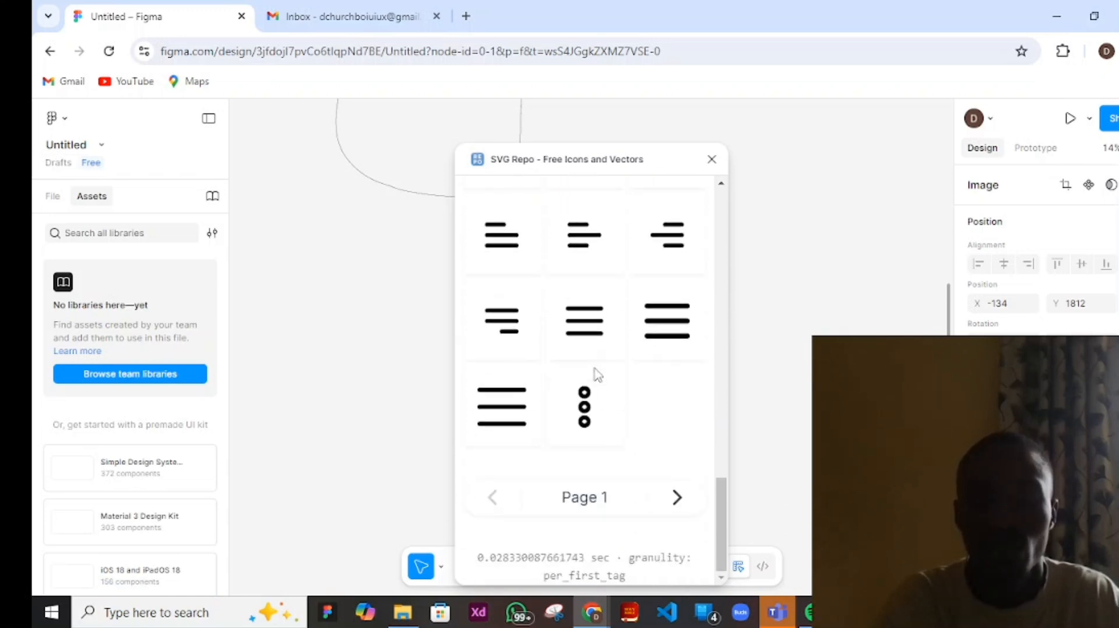
left_click(676, 498)
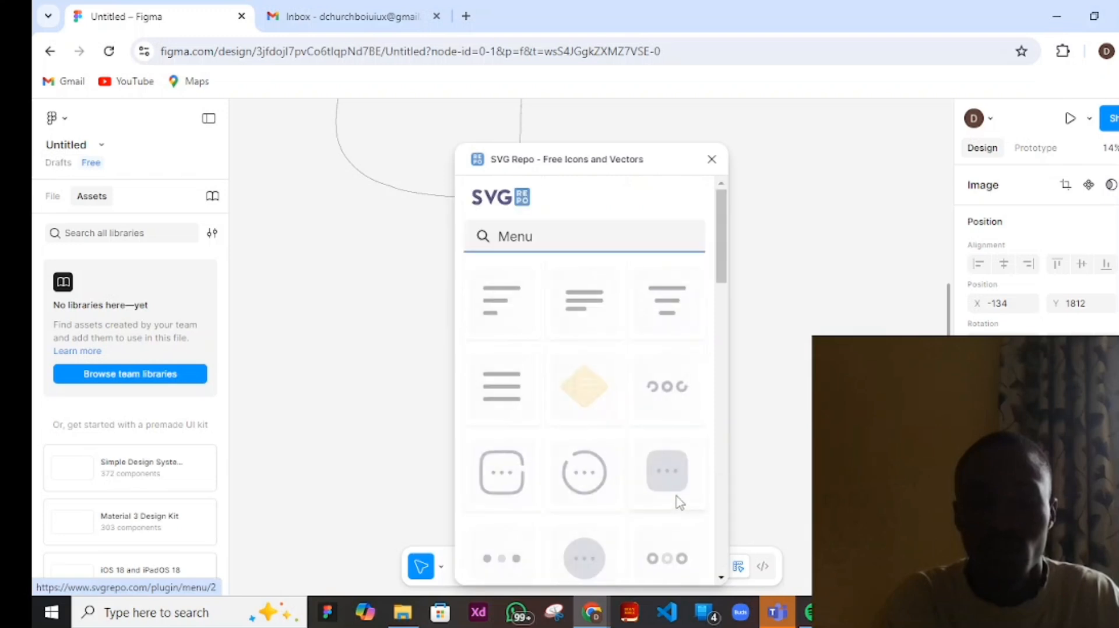
scroll(570, 381, "down", 2)
scroll(570, 381, "up", 1)
scroll(570, 382, "down", 6)
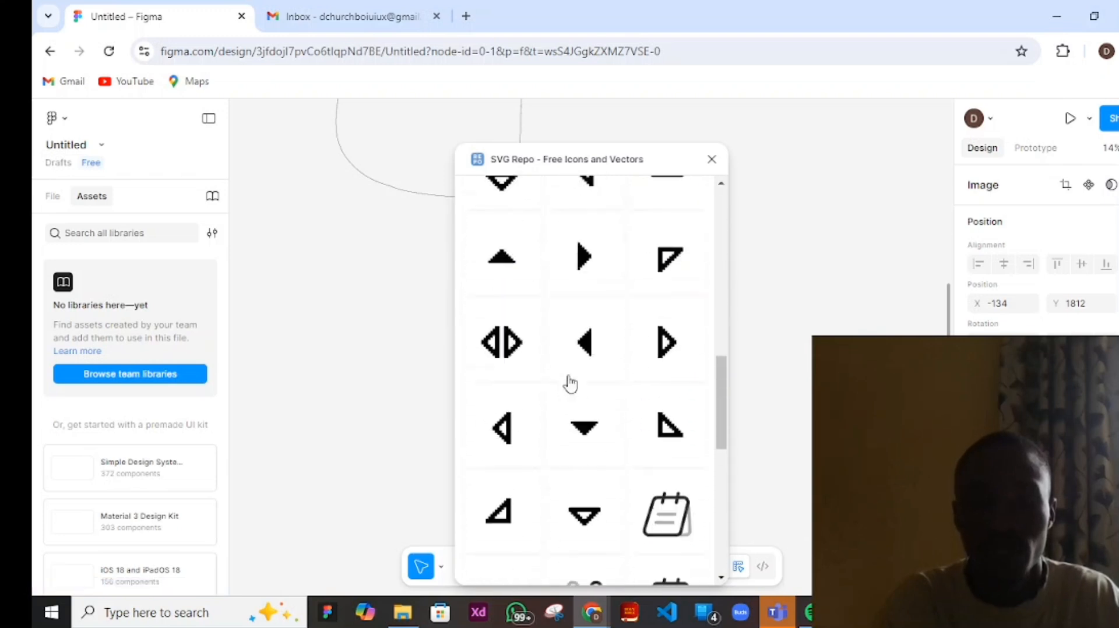
scroll(577, 375, "up", 5)
scroll(597, 362, "up", 4)
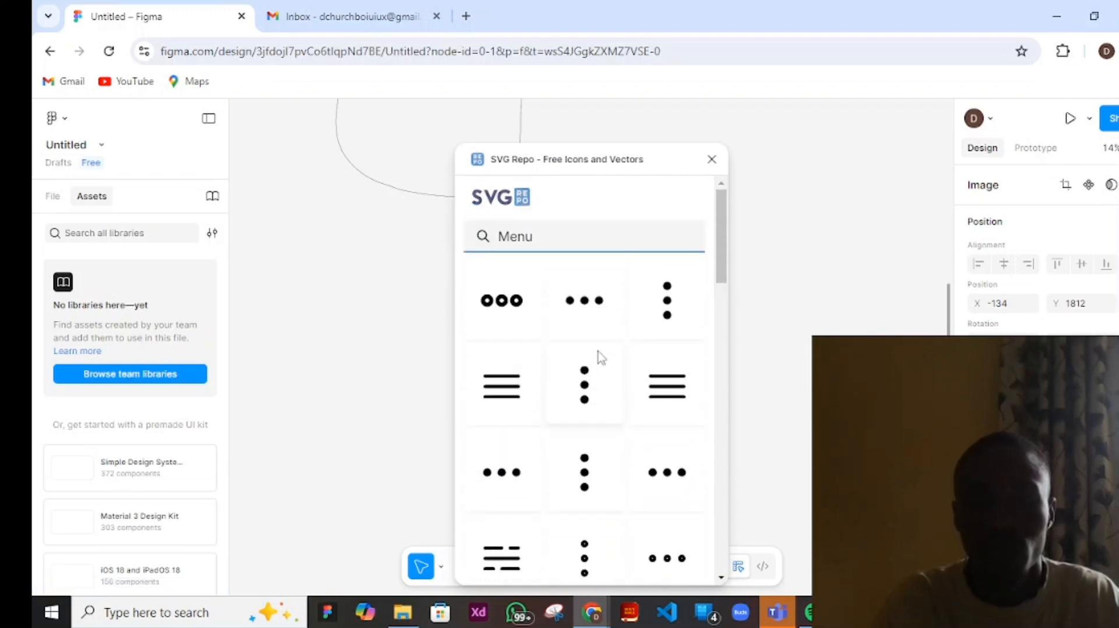
scroll(548, 358, "down", 3)
scroll(542, 364, "down", 10)
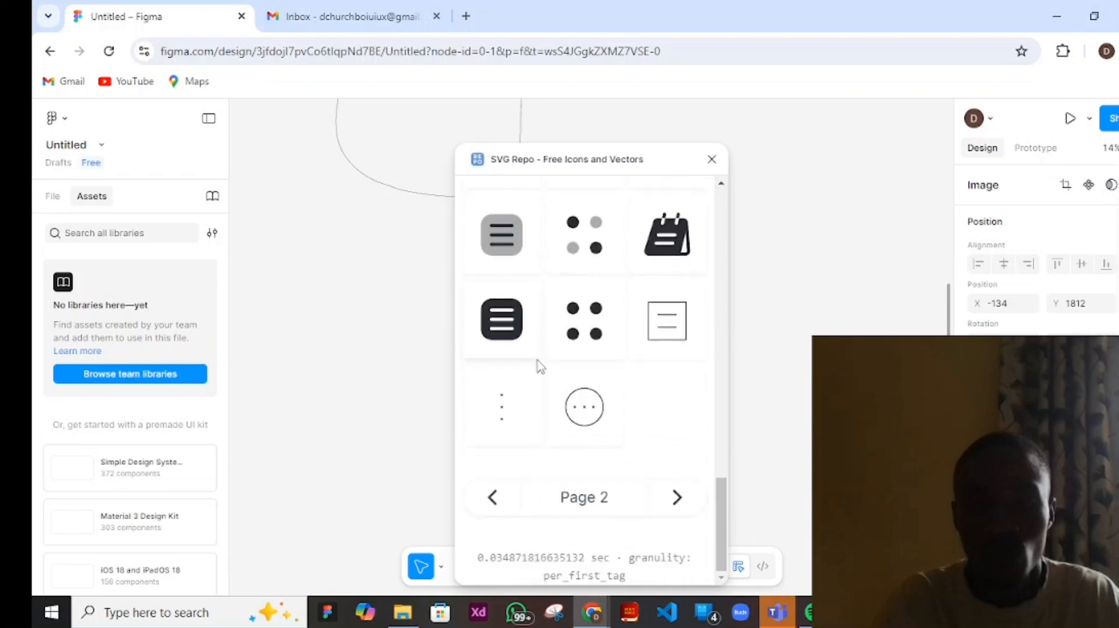
left_click(494, 506)
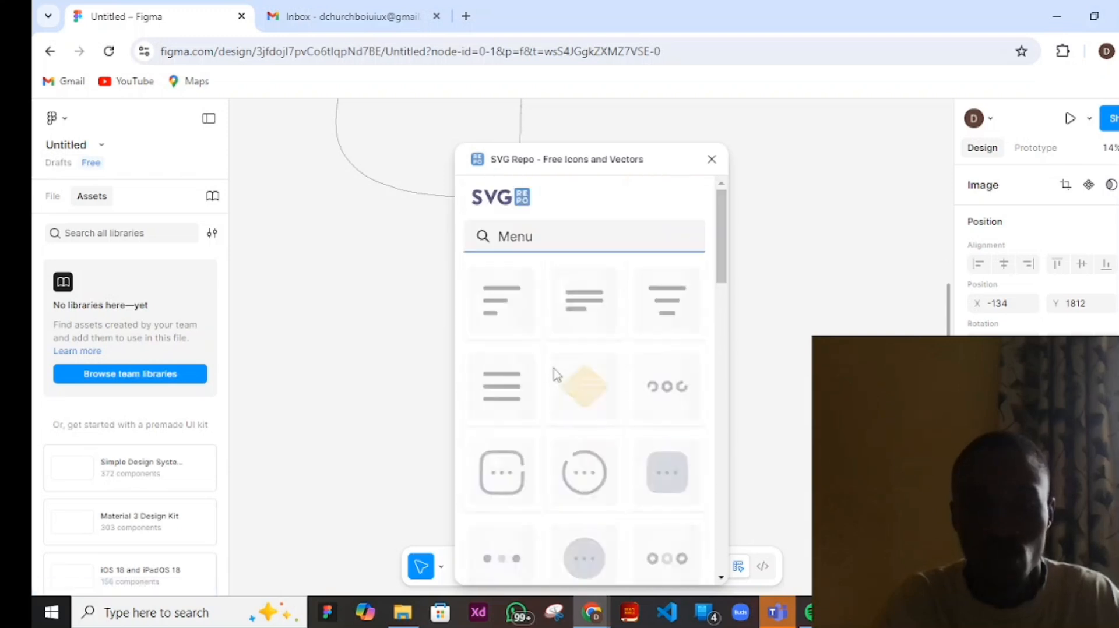
- Insert the staggered three-line menu icon, place a second copy left of the photo at X -1495, Y 2388, and close SVG Repo
left_click(509, 311)
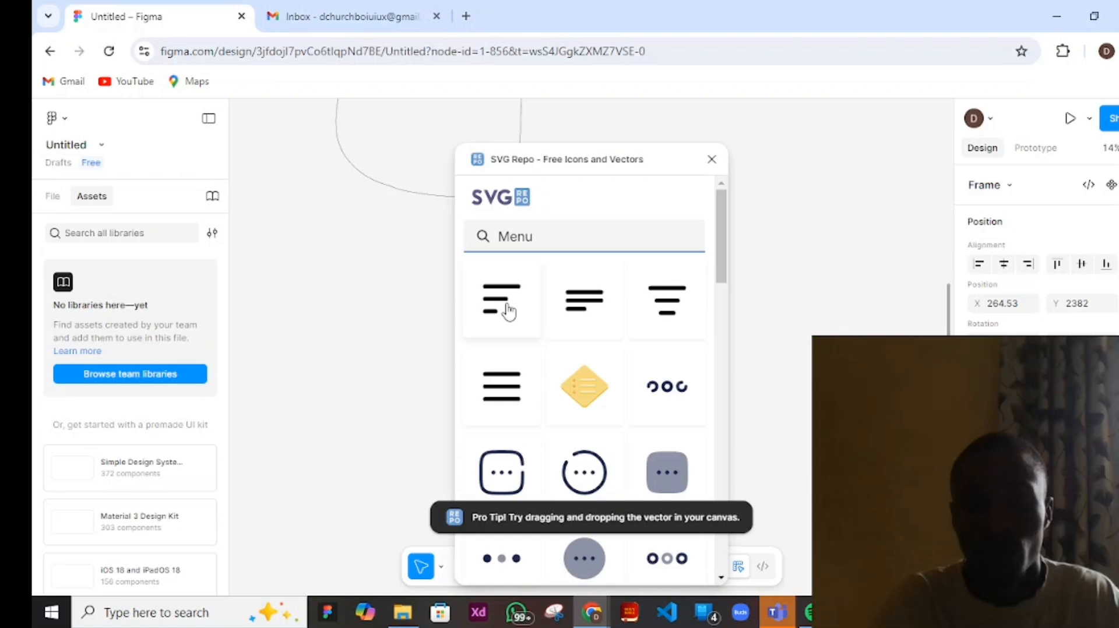
left_click_drag(506, 309, 412, 255)
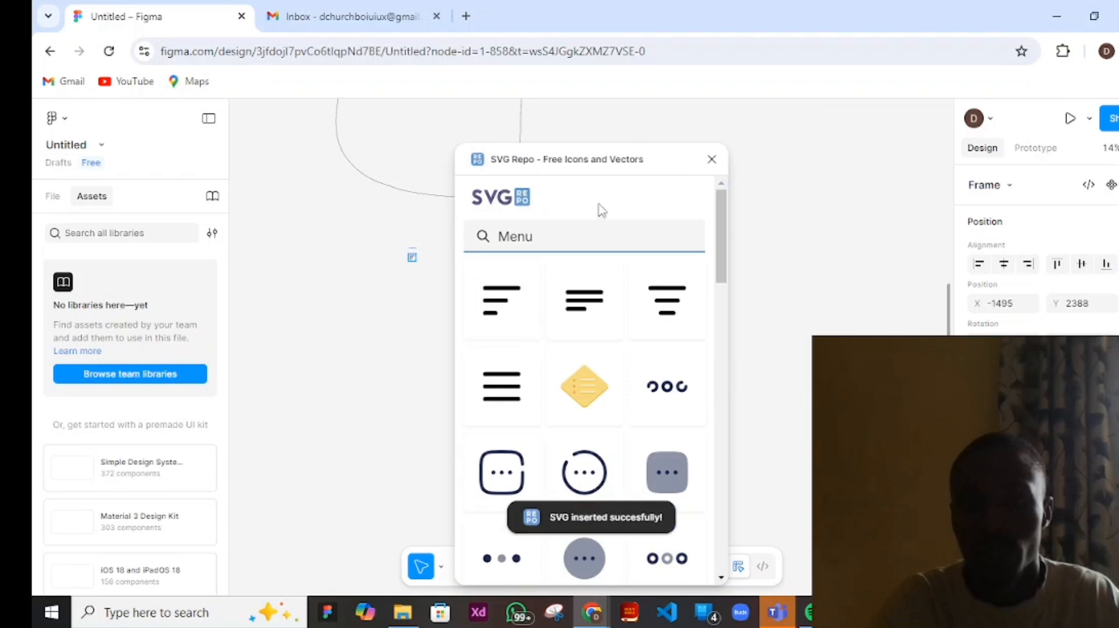
left_click_drag(667, 169, 125, 215)
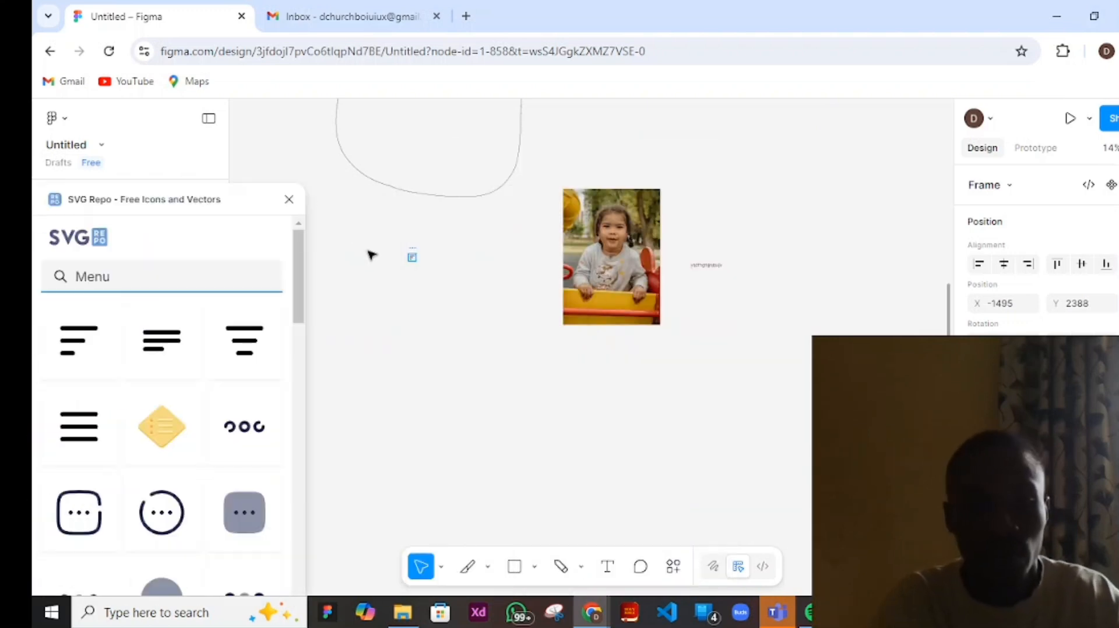
scroll(384, 265, "up", 2)
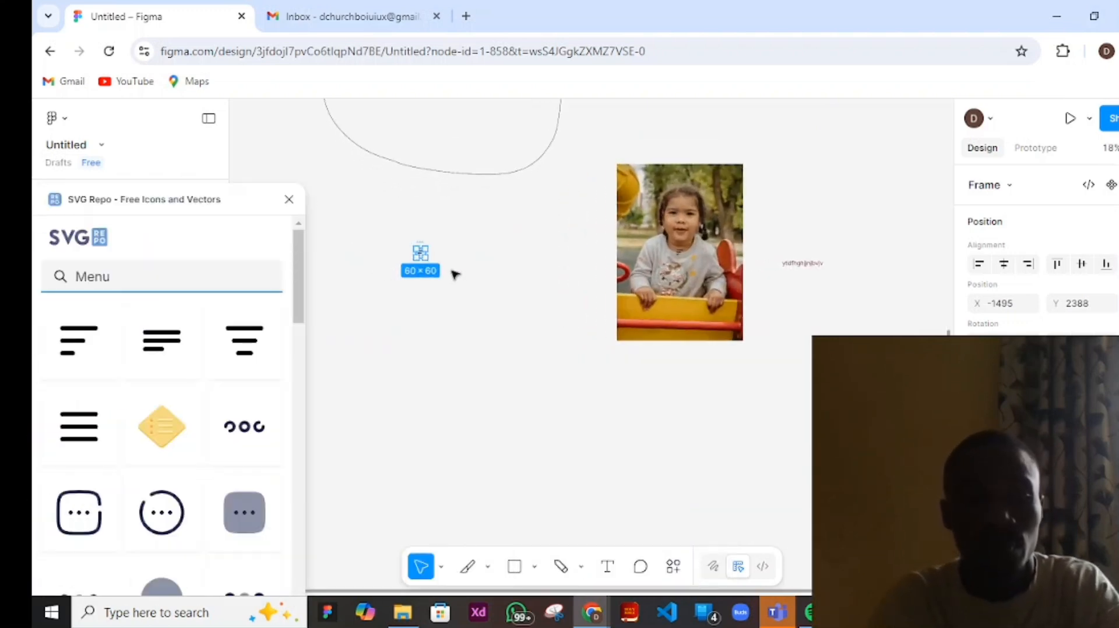
scroll(408, 264, "up", 5)
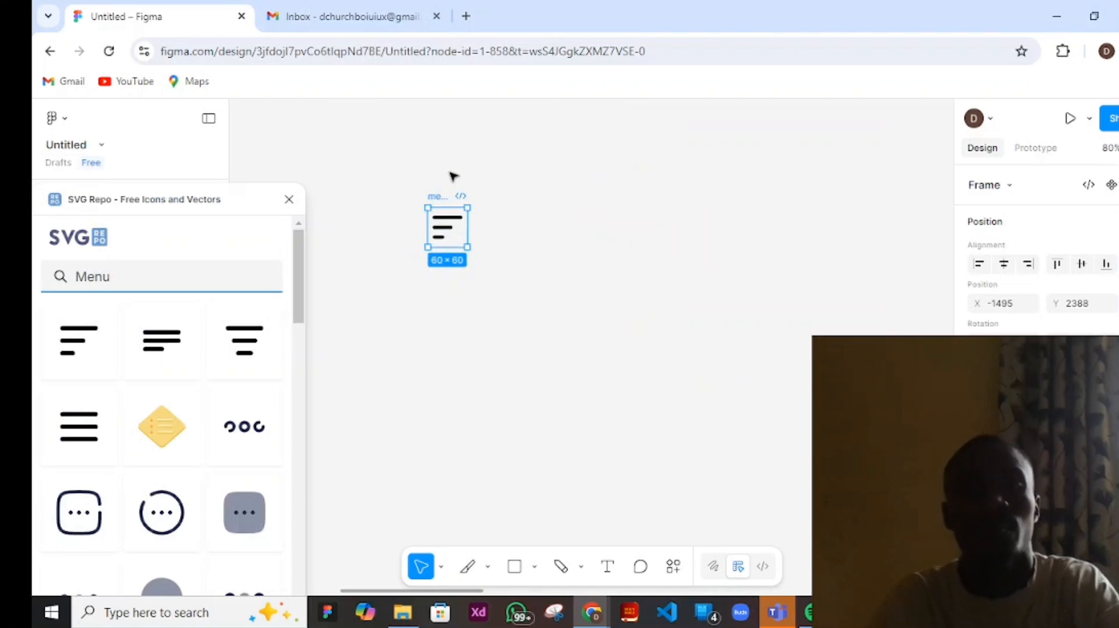
left_click(453, 176)
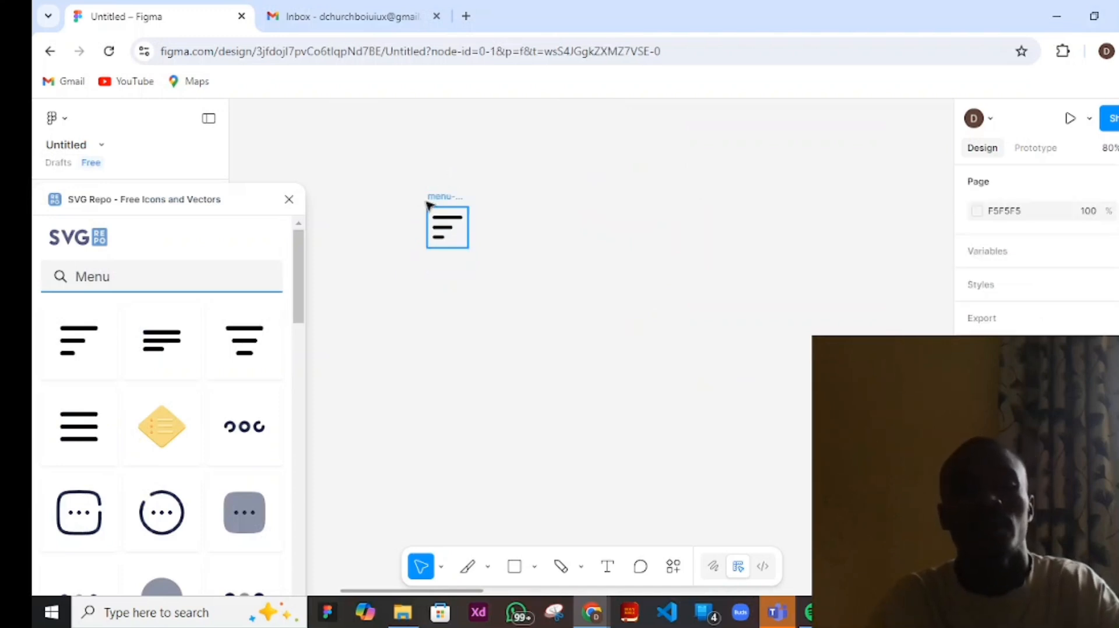
left_click(289, 199)
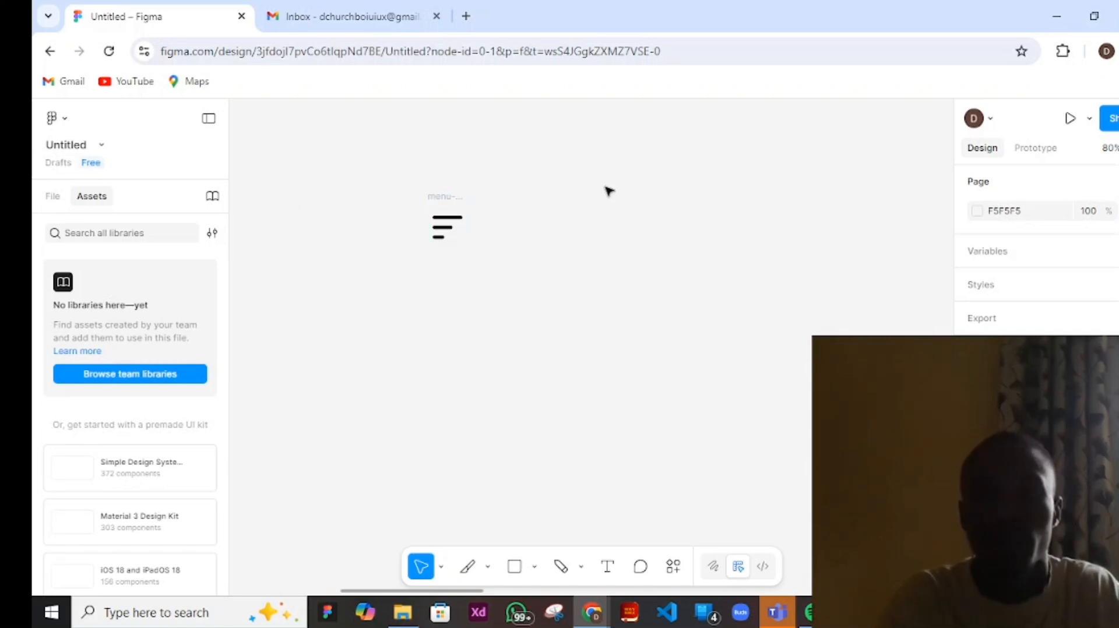
scroll(609, 191, "down", 1)
scroll(618, 191, "up", 5)
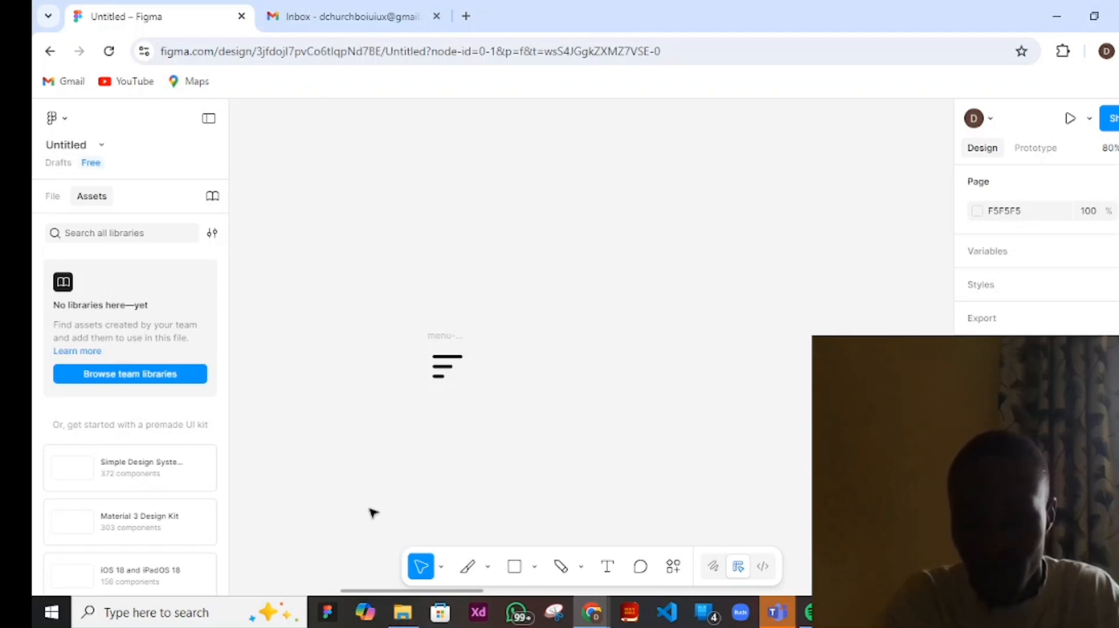
left_click_drag(369, 511, 759, 469)
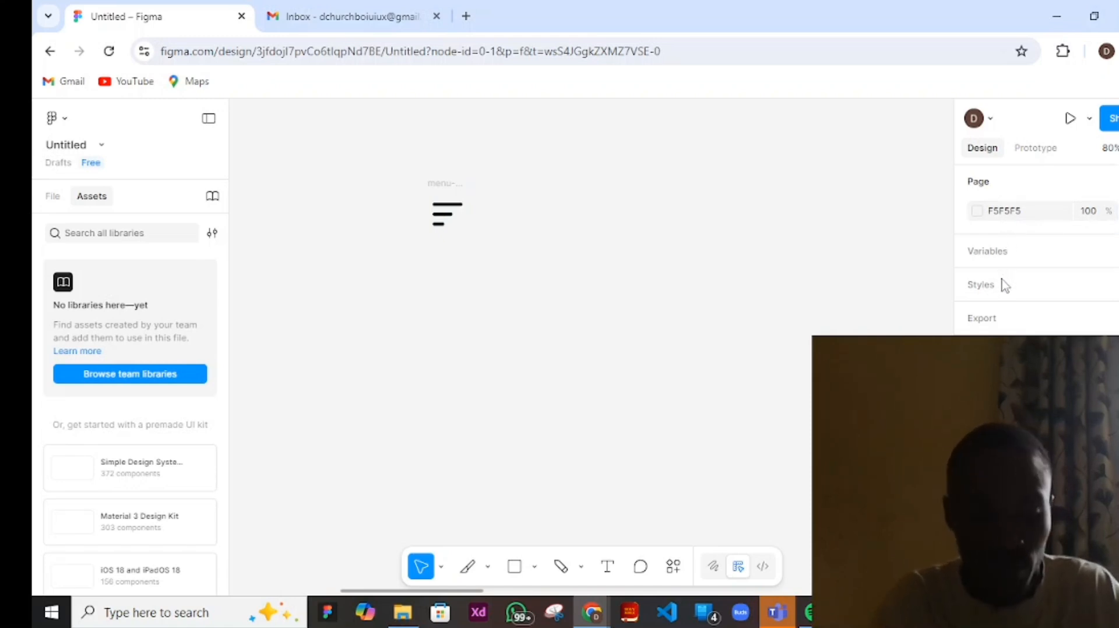
- Check the account's spotlight option and the Present and Preview choices for showing the design
left_click(989, 120)
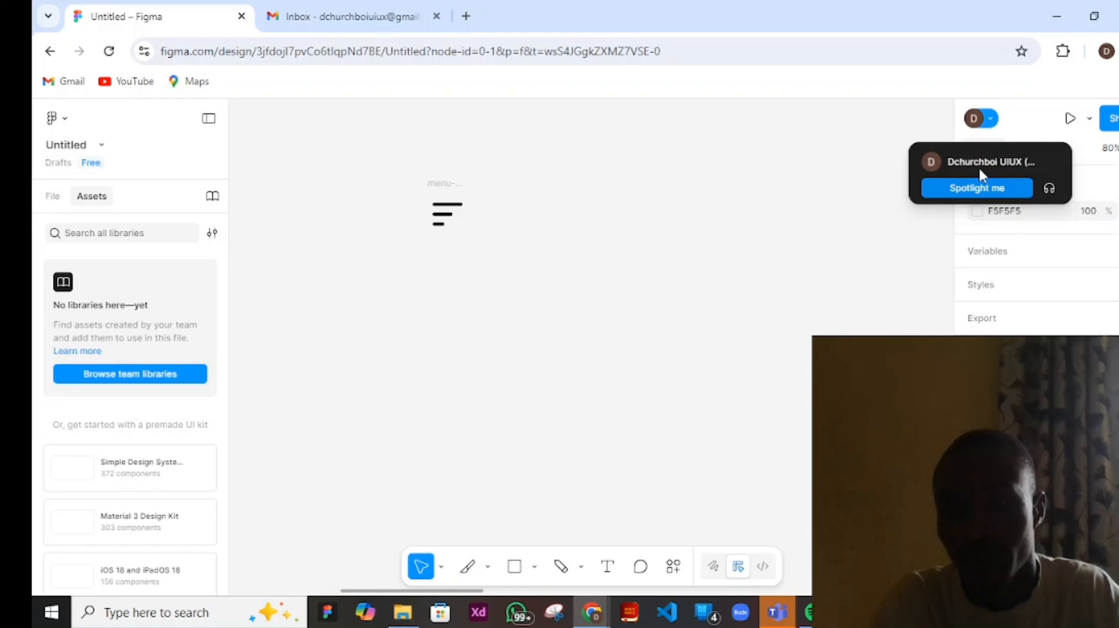
left_click(1043, 122)
left_click(1089, 120)
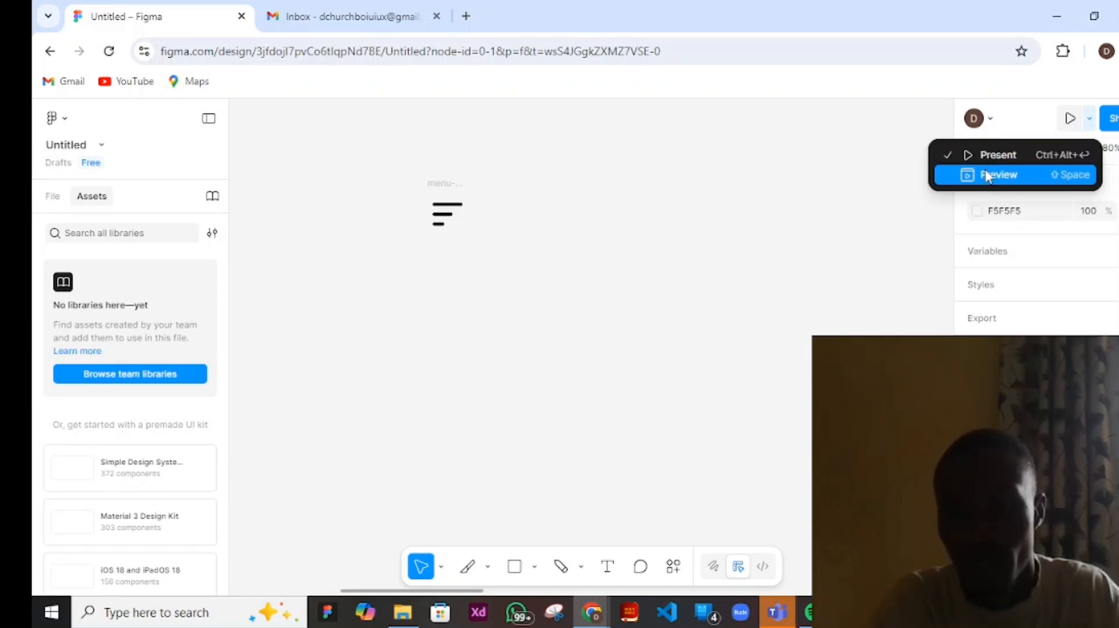
left_click(870, 193)
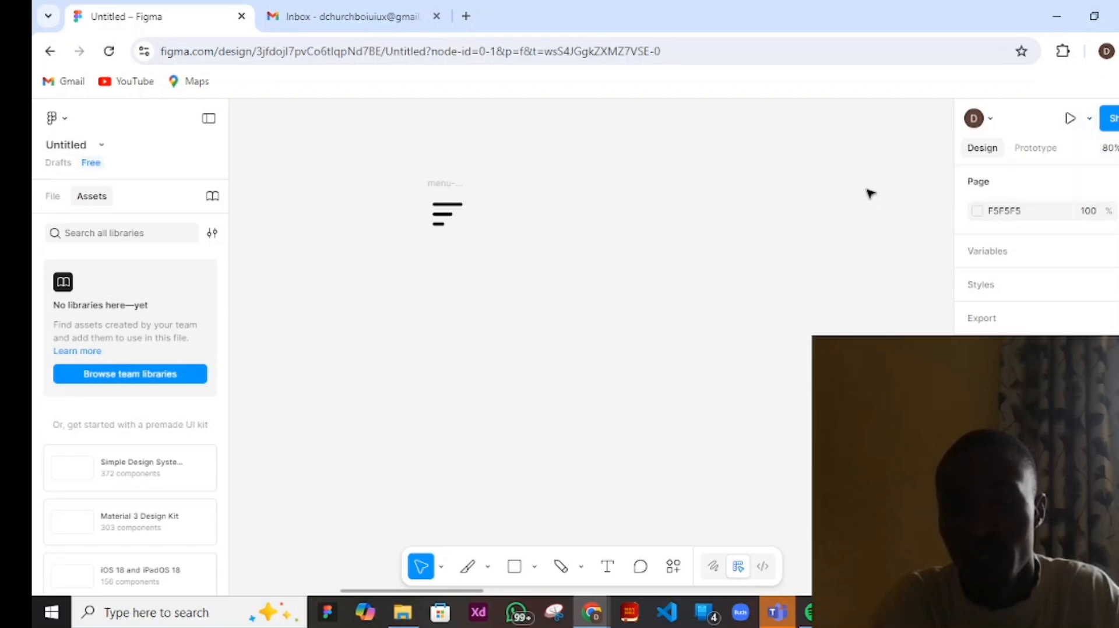
- Add an iPhone 13 & 14 phone frame beside the separate menu icon on the canvas
left_click_drag(618, 198, 475, 454)
scroll(456, 221, "up", 1)
scroll(459, 225, "up", 2)
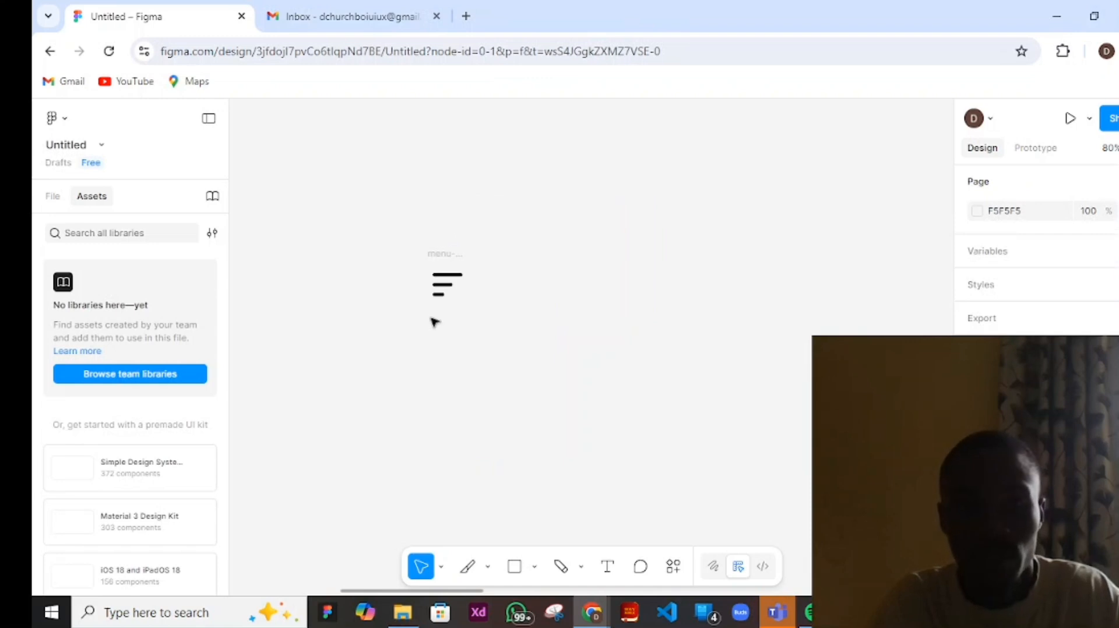
left_click(435, 273)
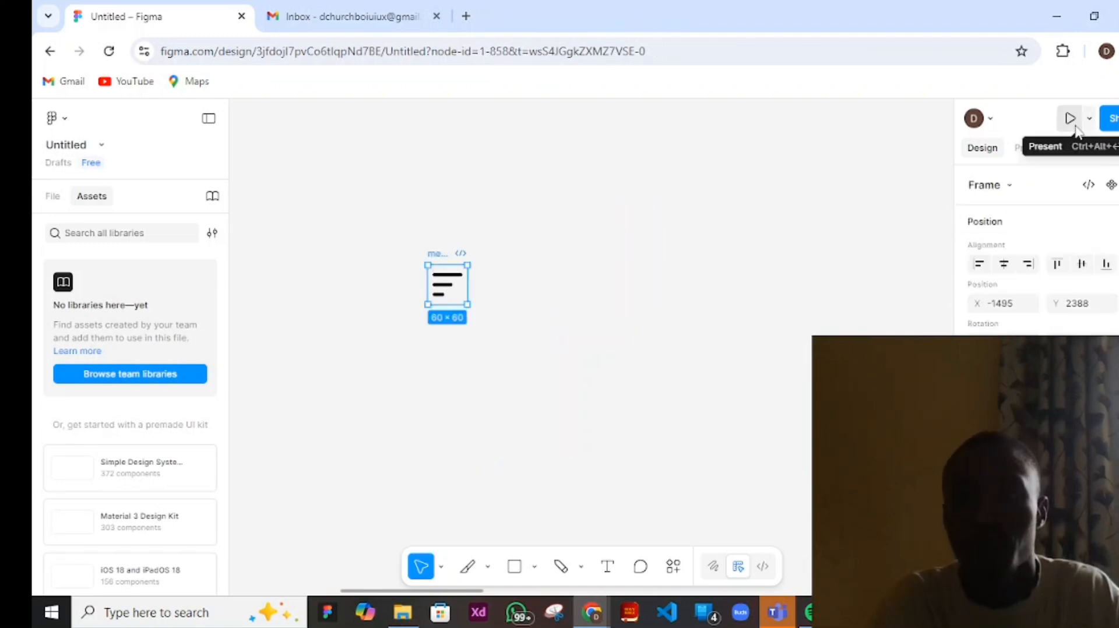
left_click(482, 569)
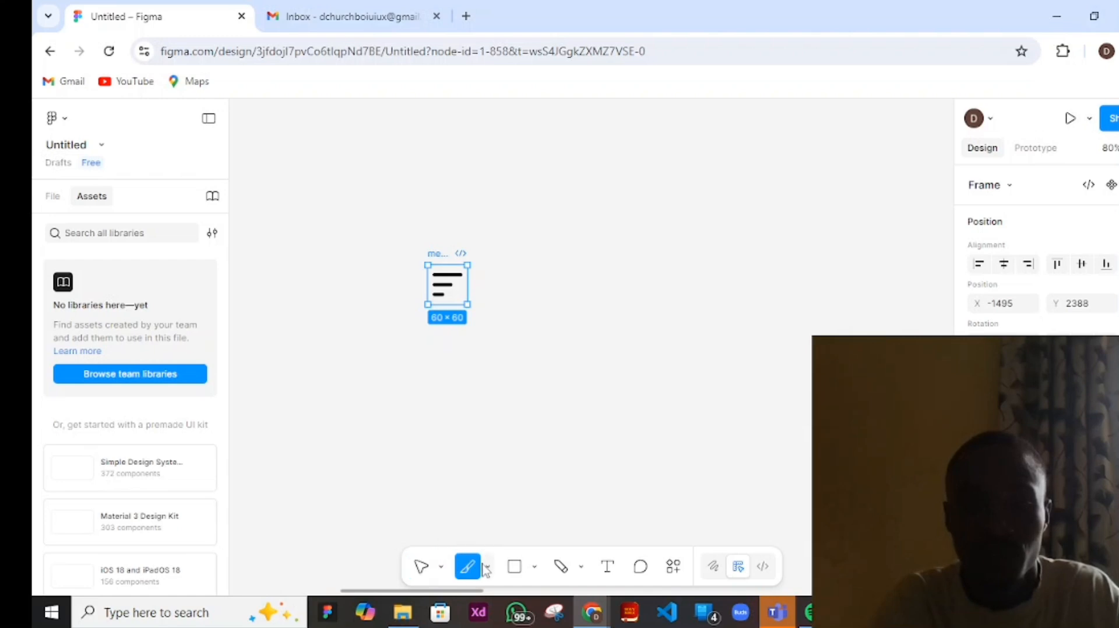
left_click(487, 568)
left_click(512, 495)
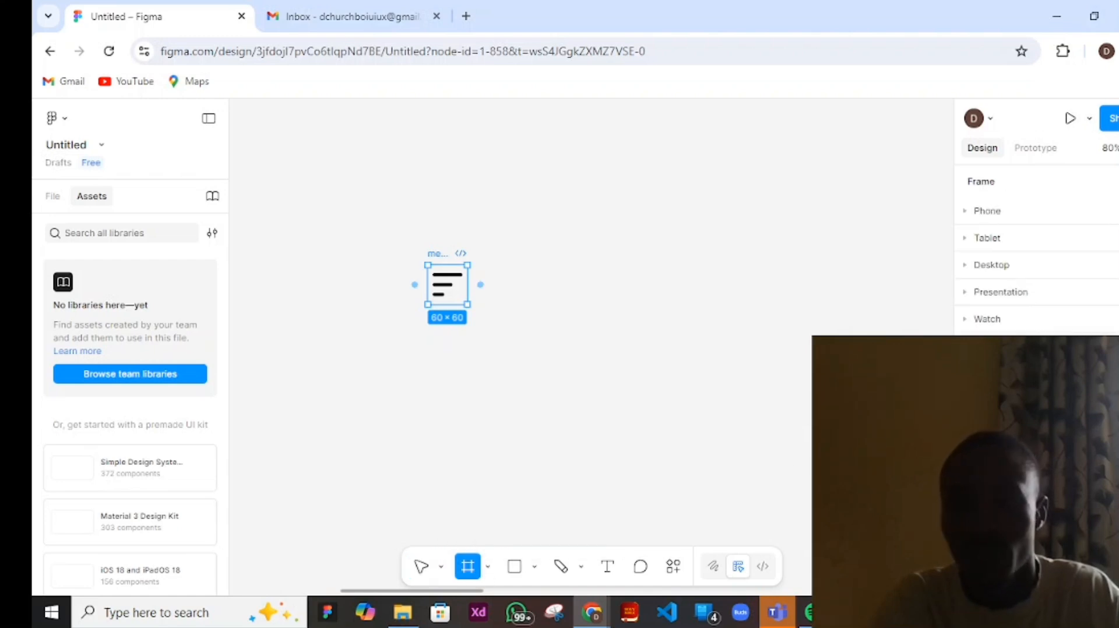
left_click(1000, 210)
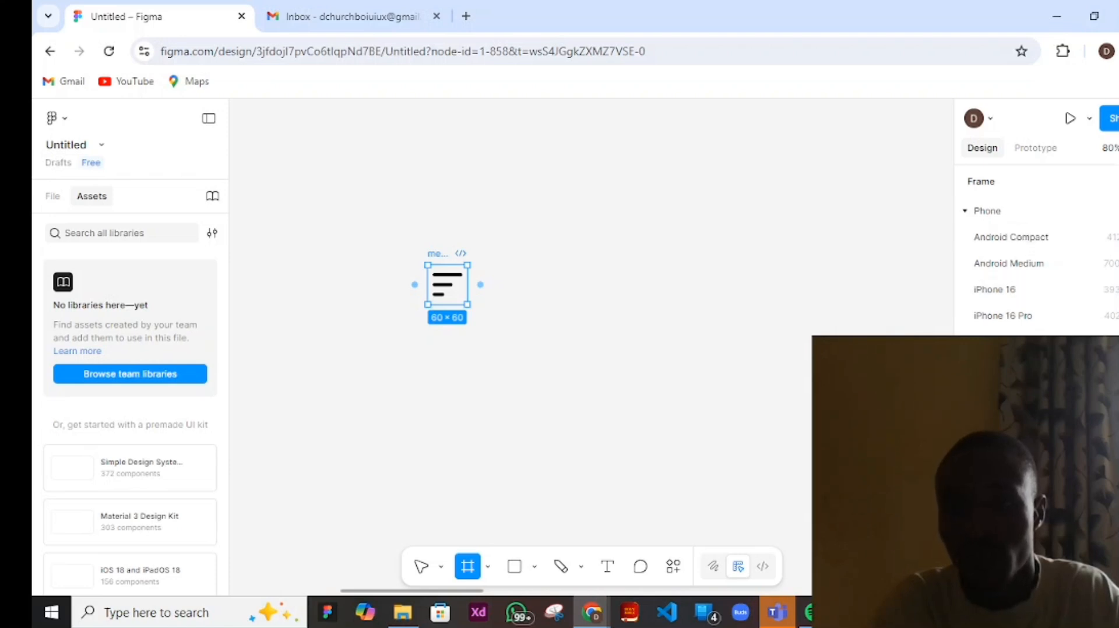
left_click(1001, 447)
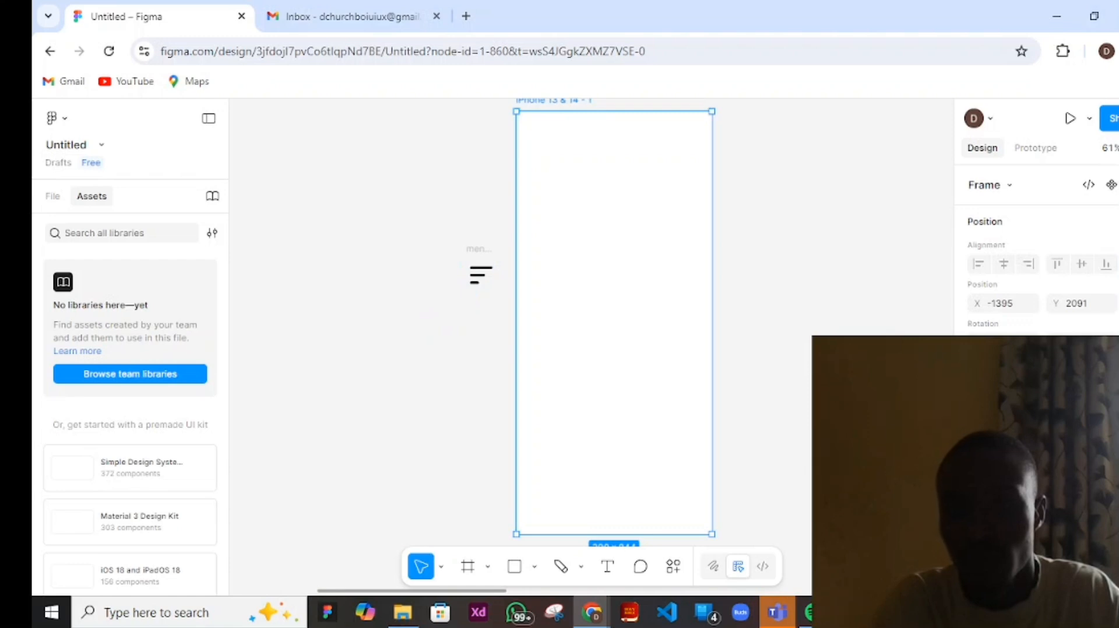
- Cut the vector out of the menu icon beside the iPhone frame and delete the empty frame left behind
left_click(497, 274)
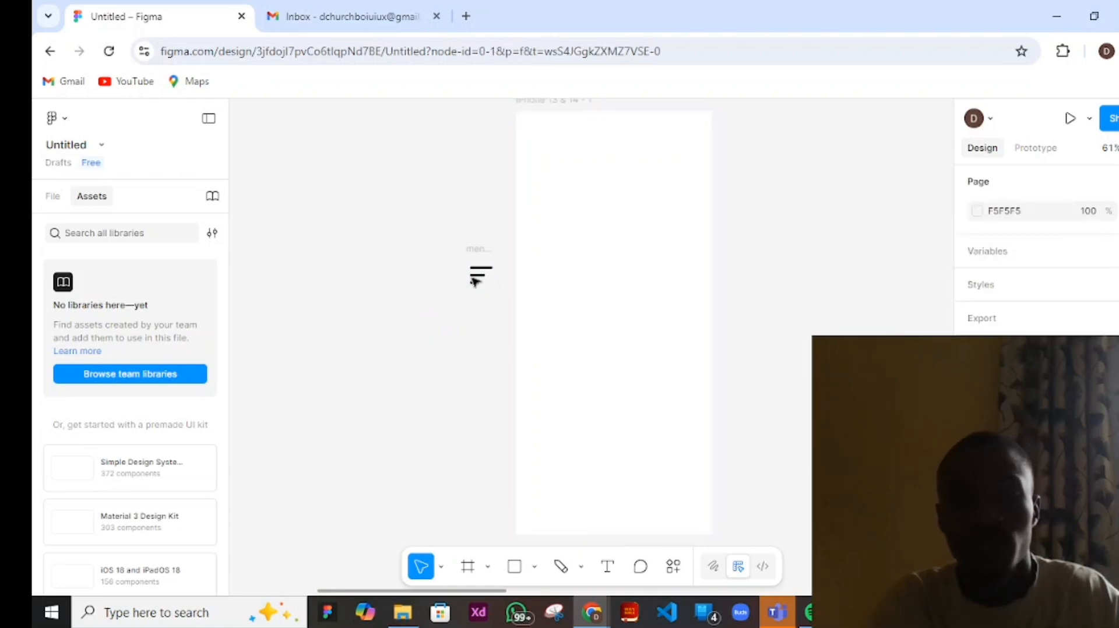
double_click(473, 280)
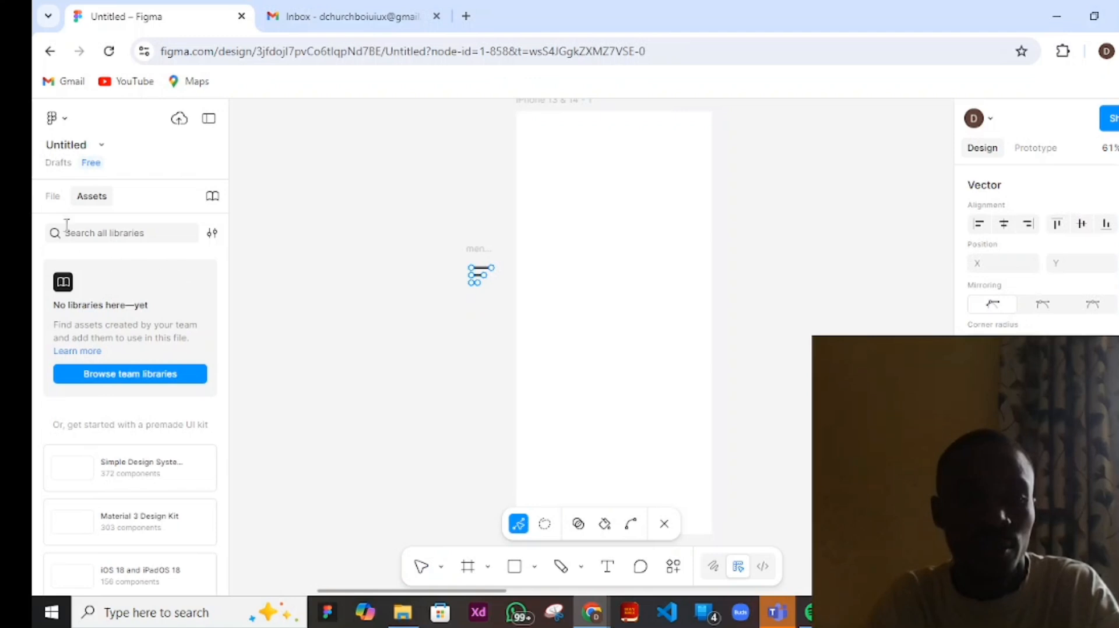
left_click(48, 201)
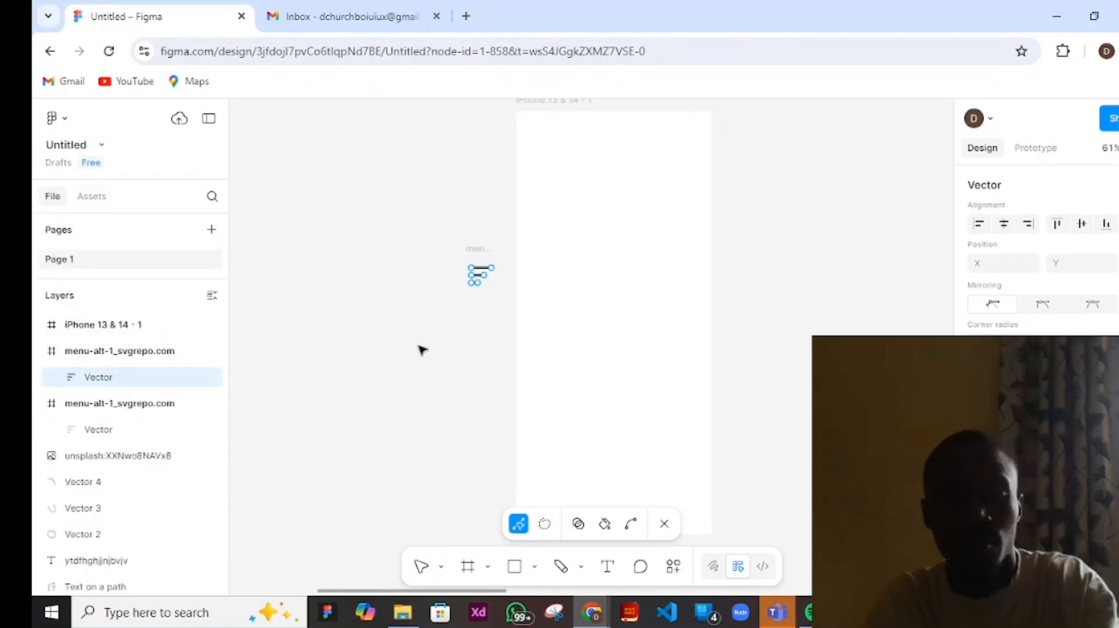
key("ctrl")
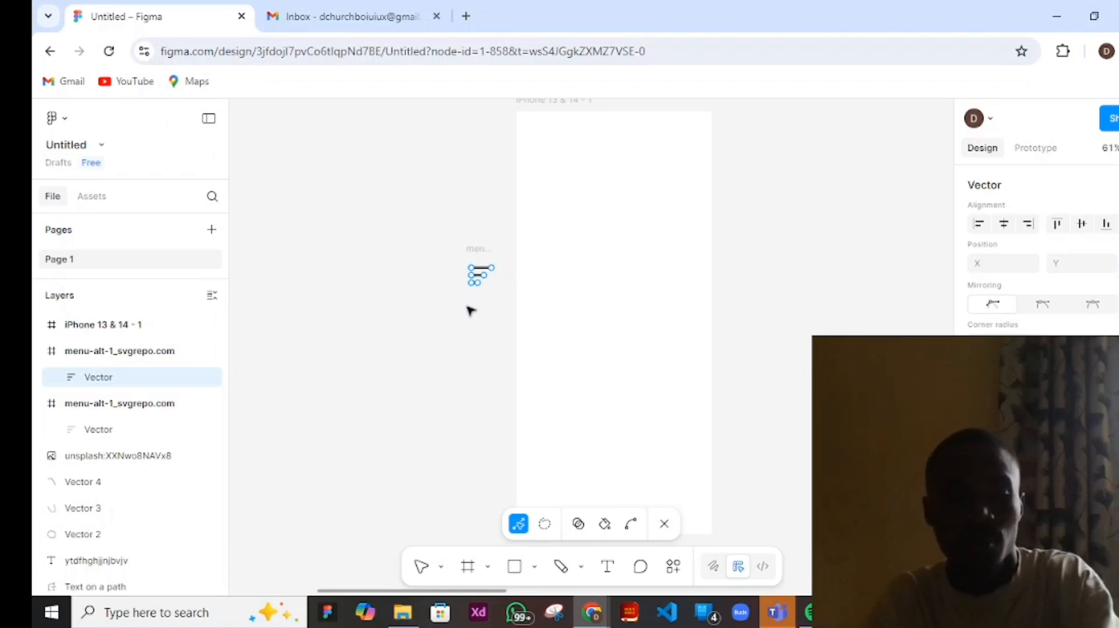
key("ctrl")
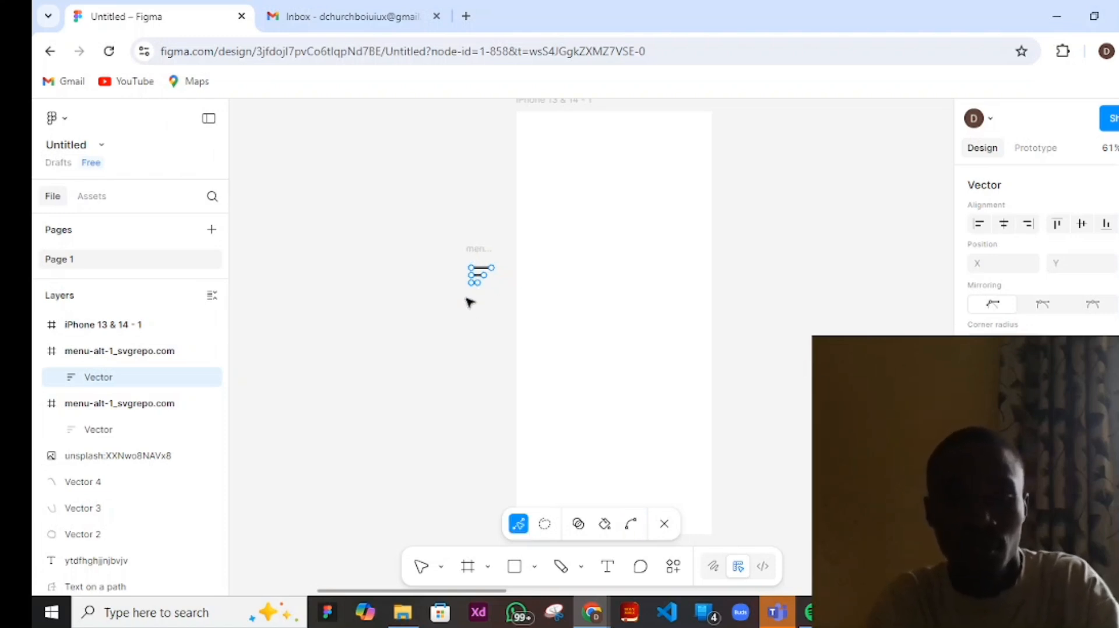
key("Escape")
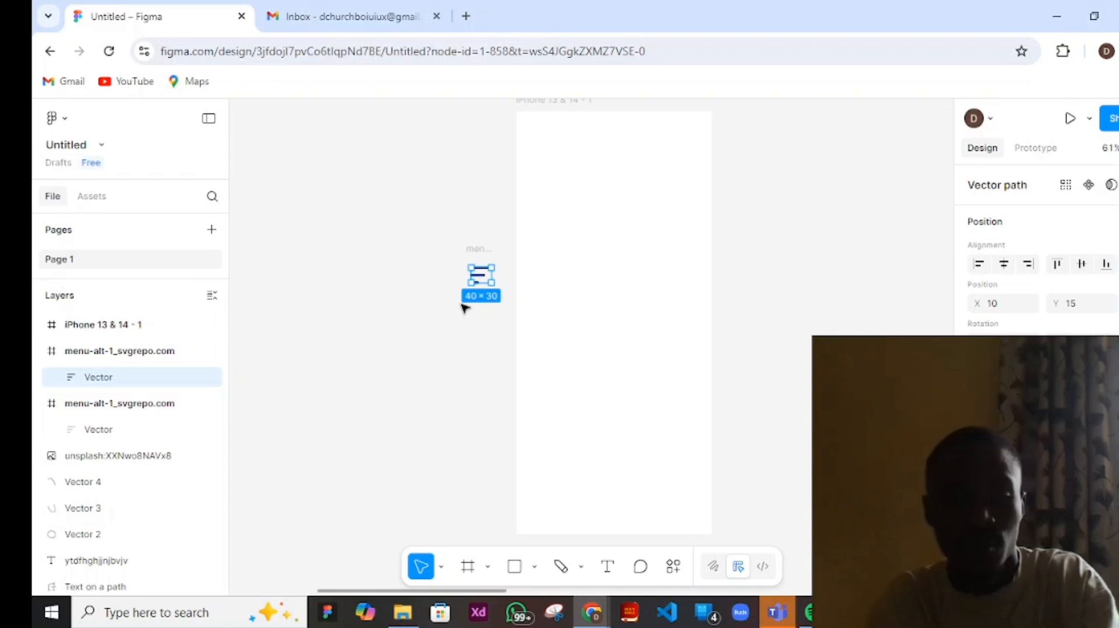
key("Delete")
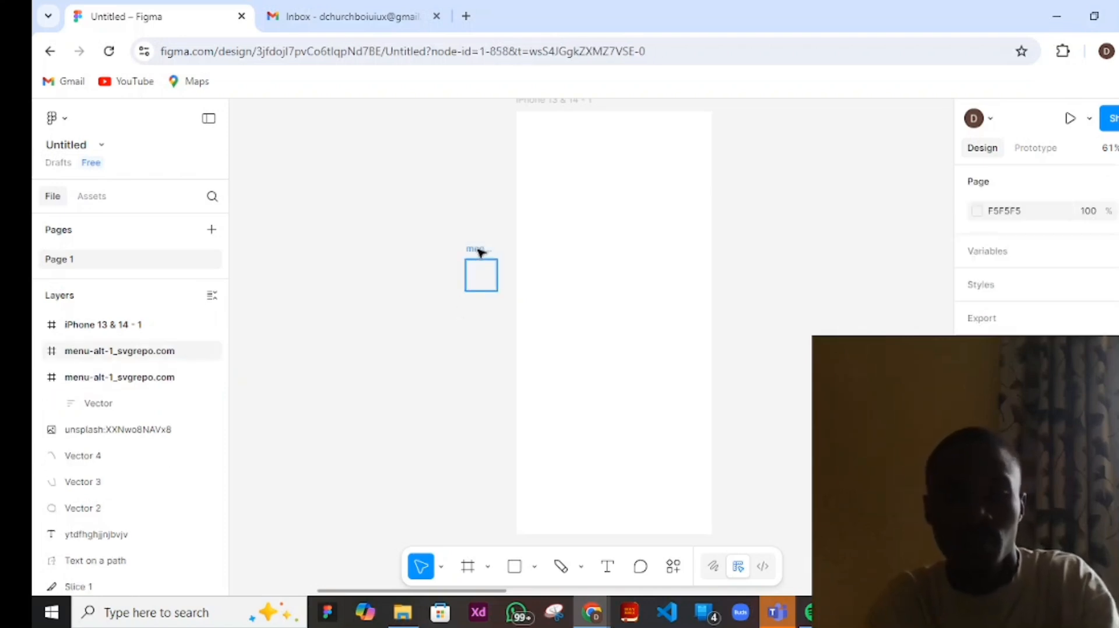
left_click(480, 251)
key("Delete")
- Fill the iPhone frame with light purple and paste the menu icon near its upper-right corner at X 319, Y 31
left_click(567, 131)
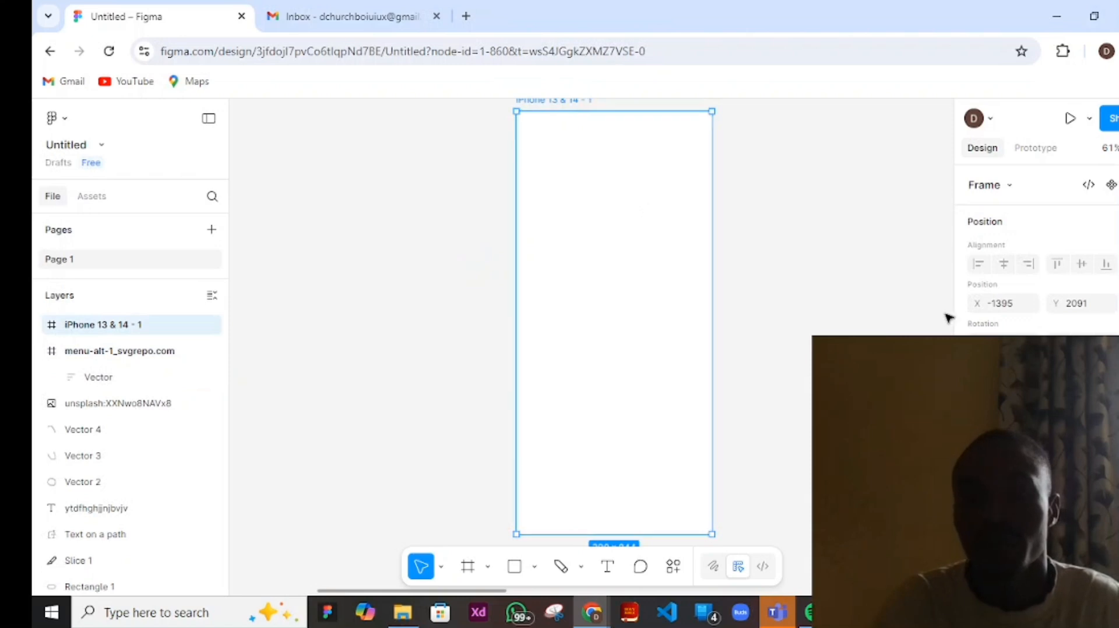
scroll(979, 332, "down", 3)
scroll(1037, 251, "down", 2)
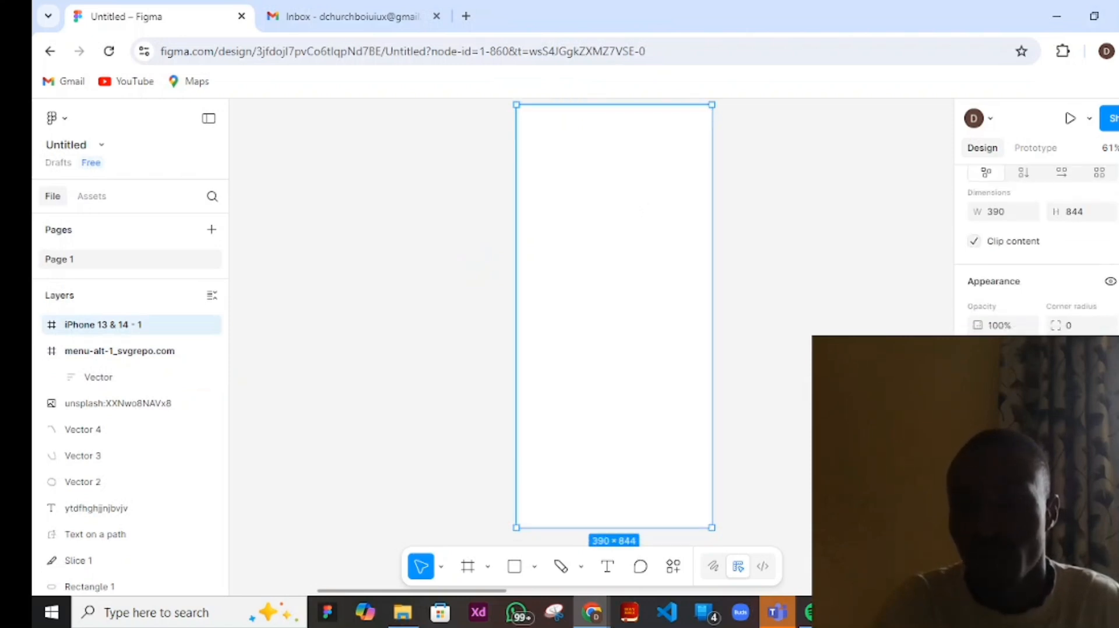
left_click(979, 395)
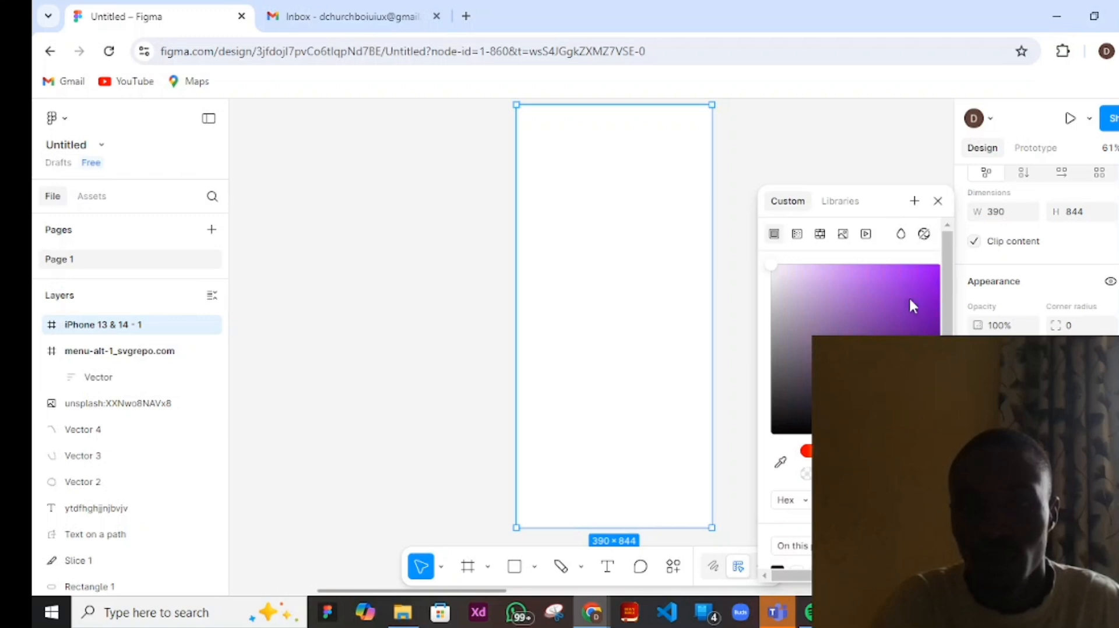
left_click_drag(909, 299, 821, 278)
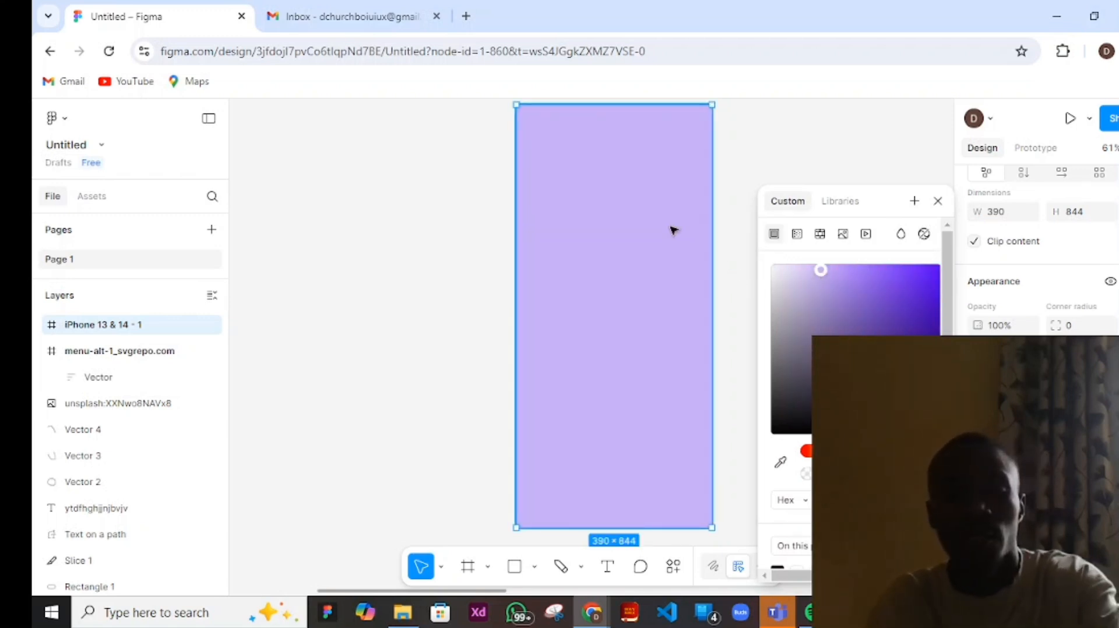
key("ctrl+v")
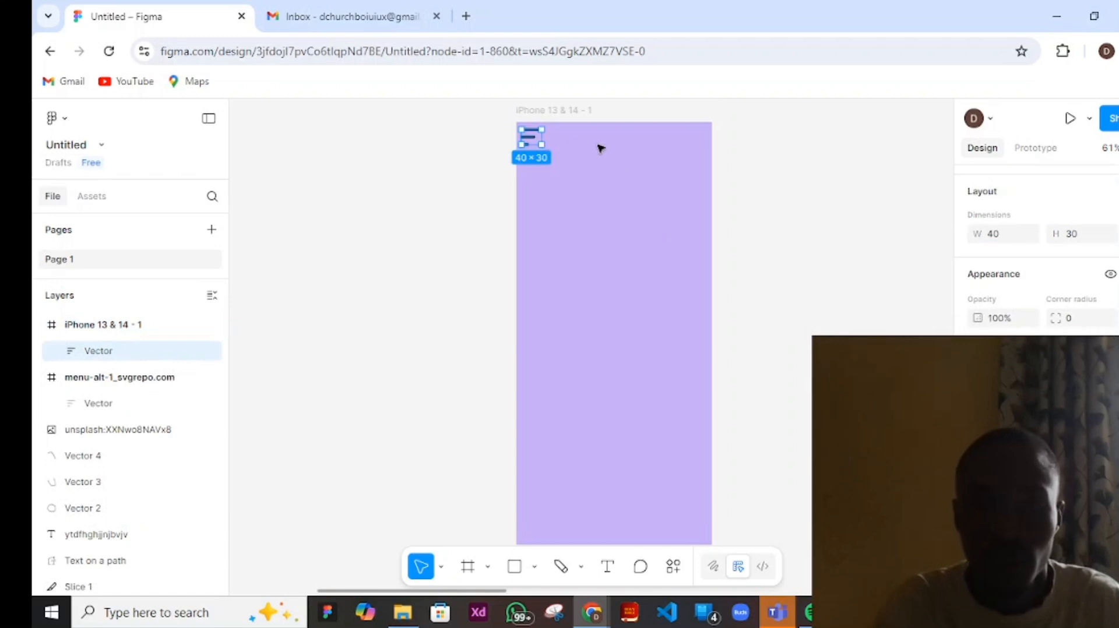
left_click_drag(539, 143, 694, 148)
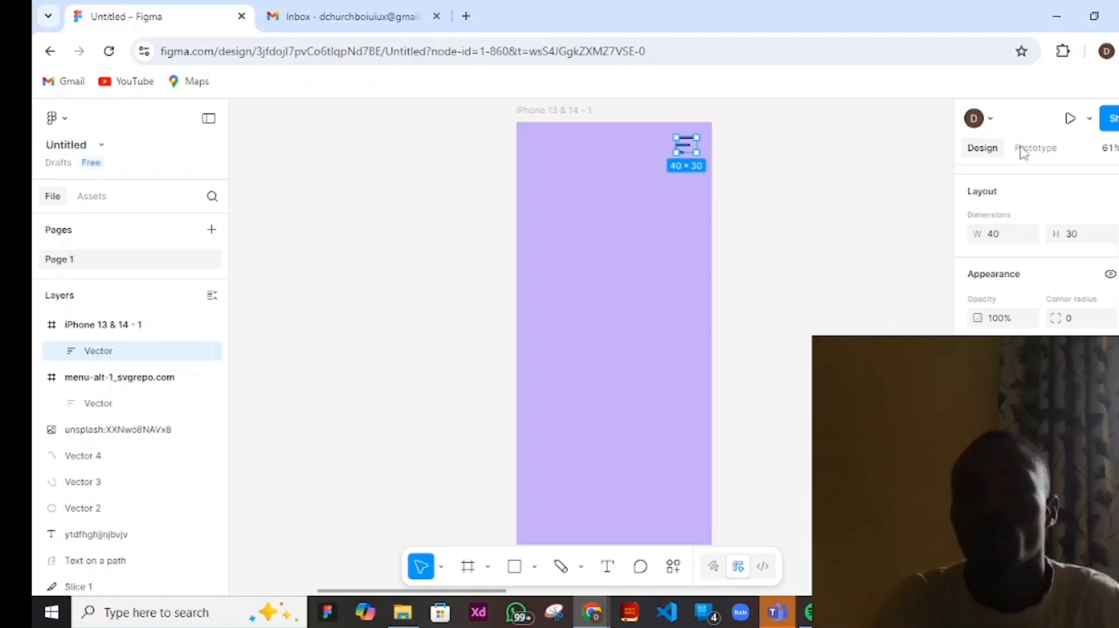
- Present the iPhone frame in a separate tab and open its Preview window in the design file
left_click(1071, 120)
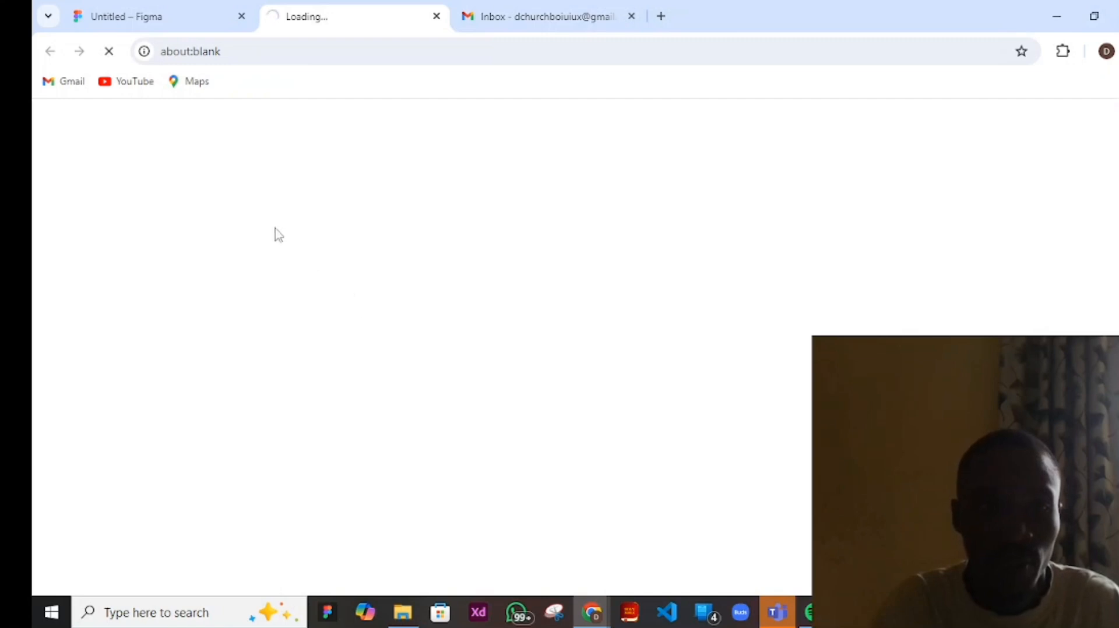
left_click(156, 27)
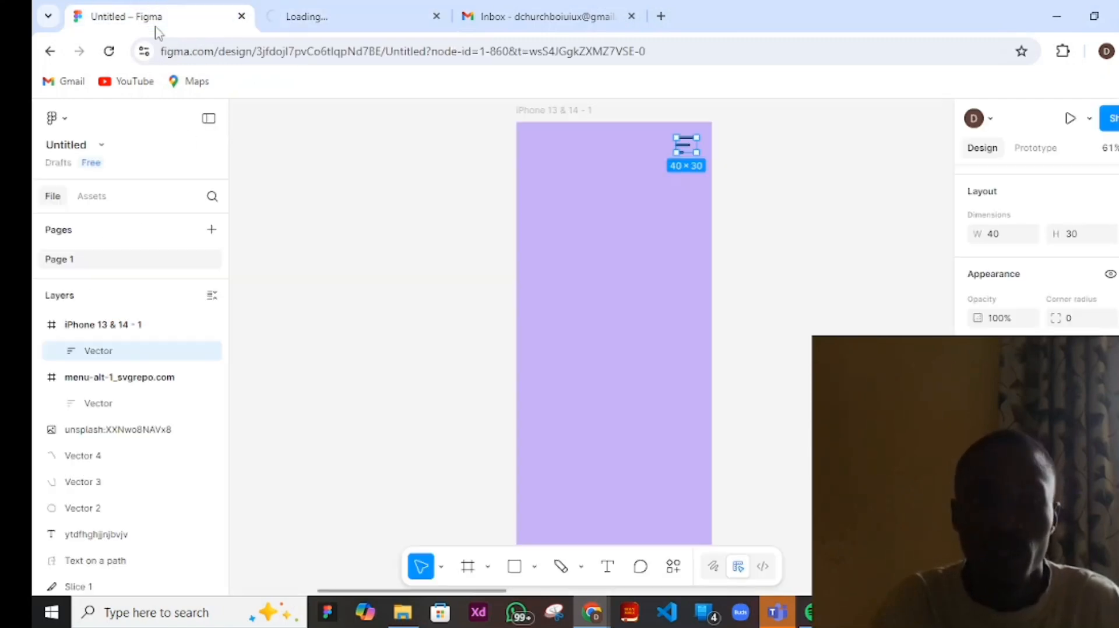
left_click(1089, 118)
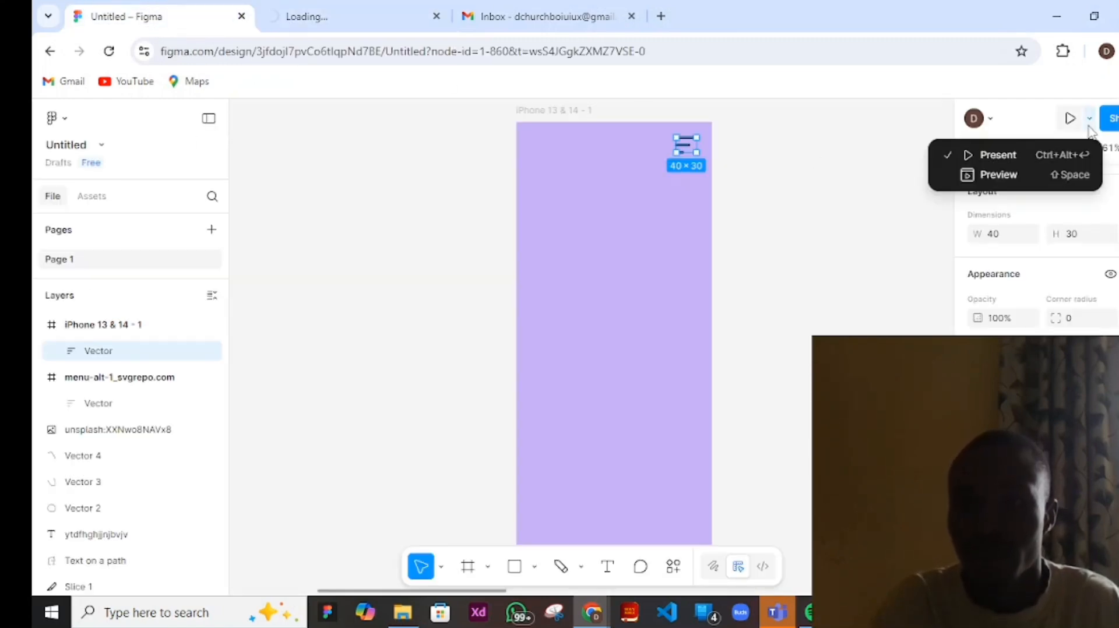
left_click(1007, 180)
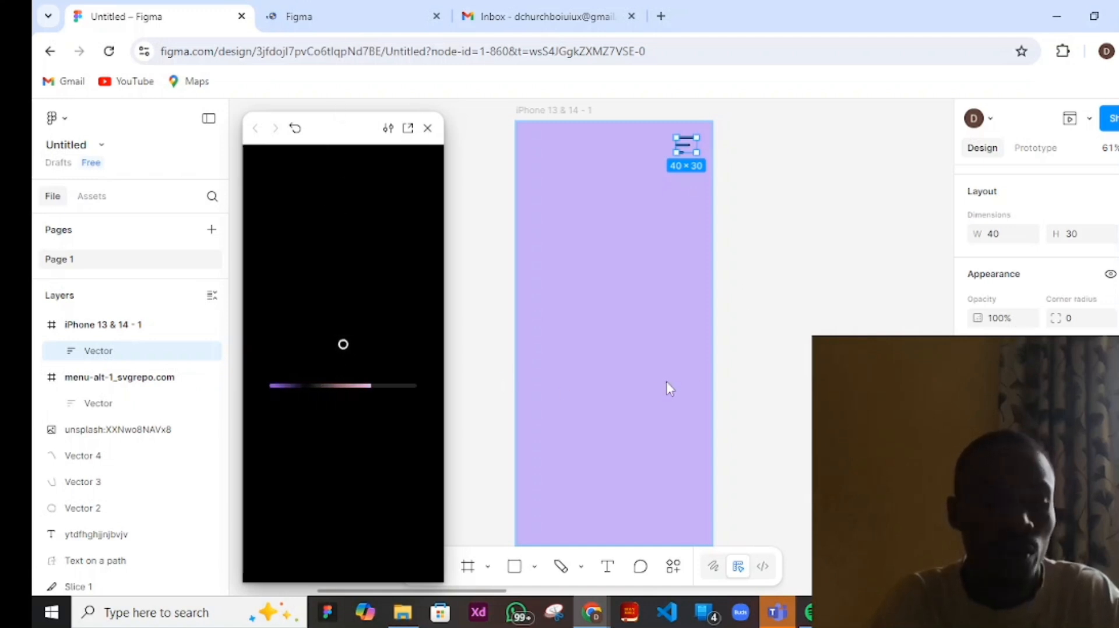
left_click(319, 24)
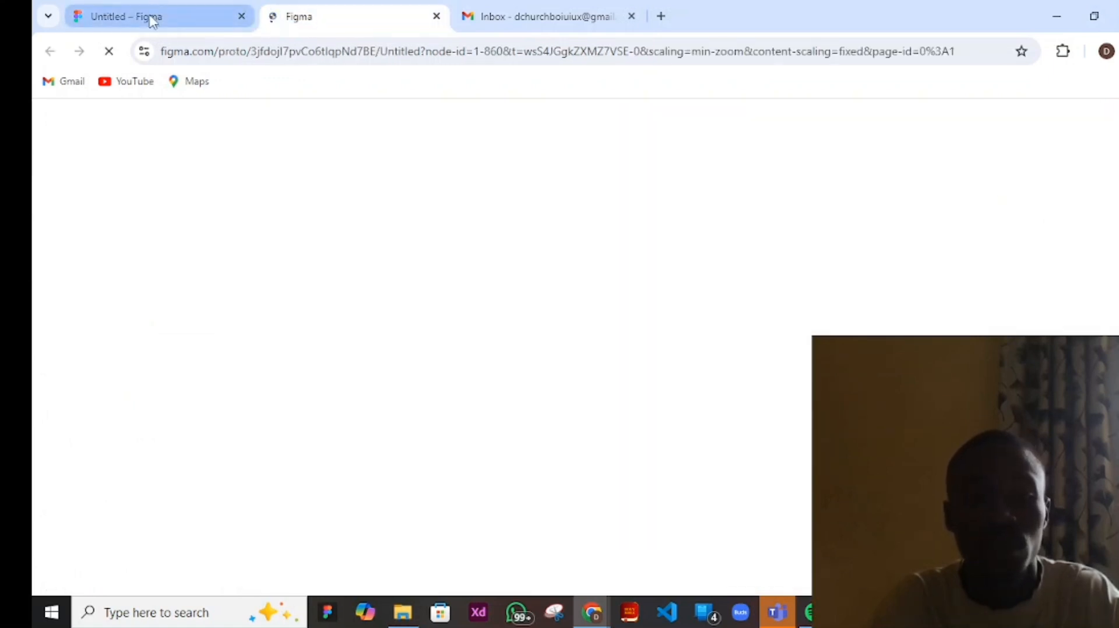
mouse_move(152, 20)
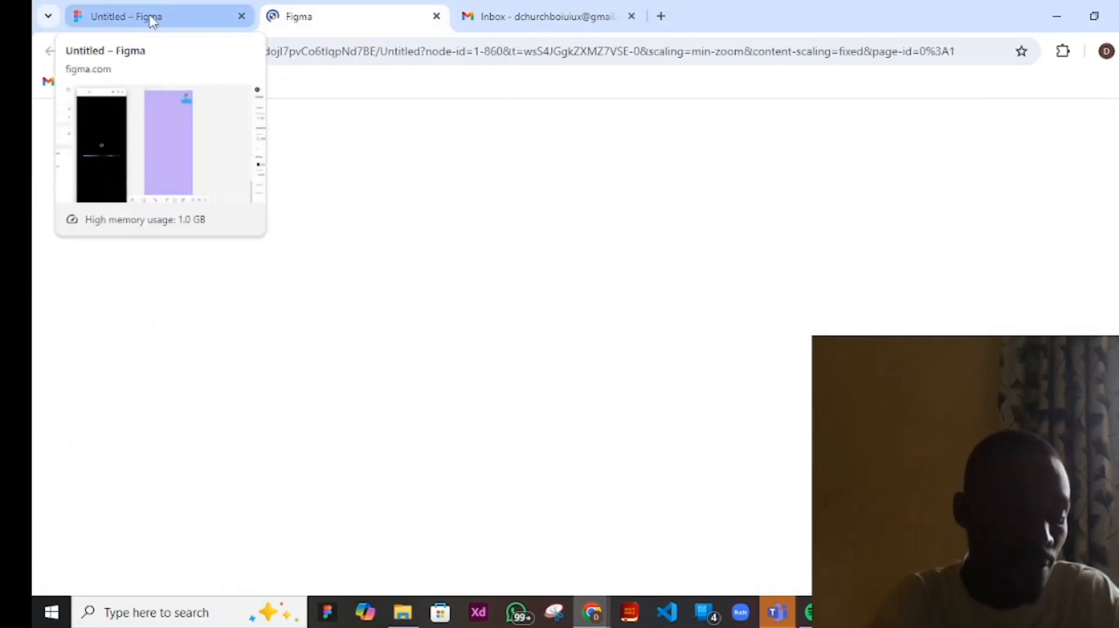
left_click(153, 21)
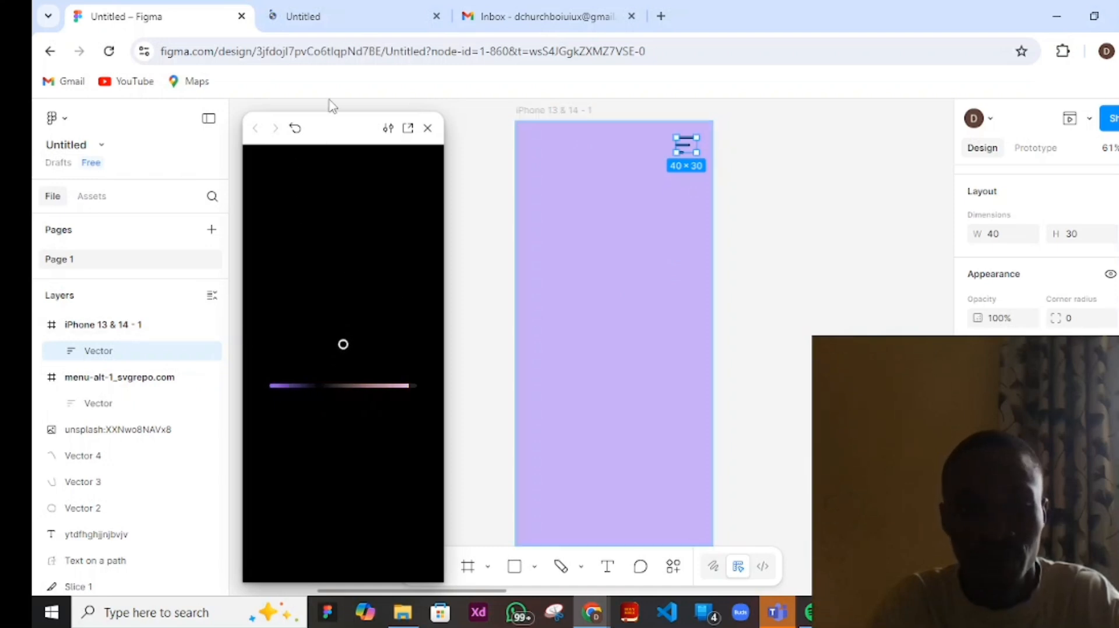
- Move the Preview window away from the iPhone frame, over the layers list, and clear the canvas selection
left_click_drag(334, 133, 340, 121)
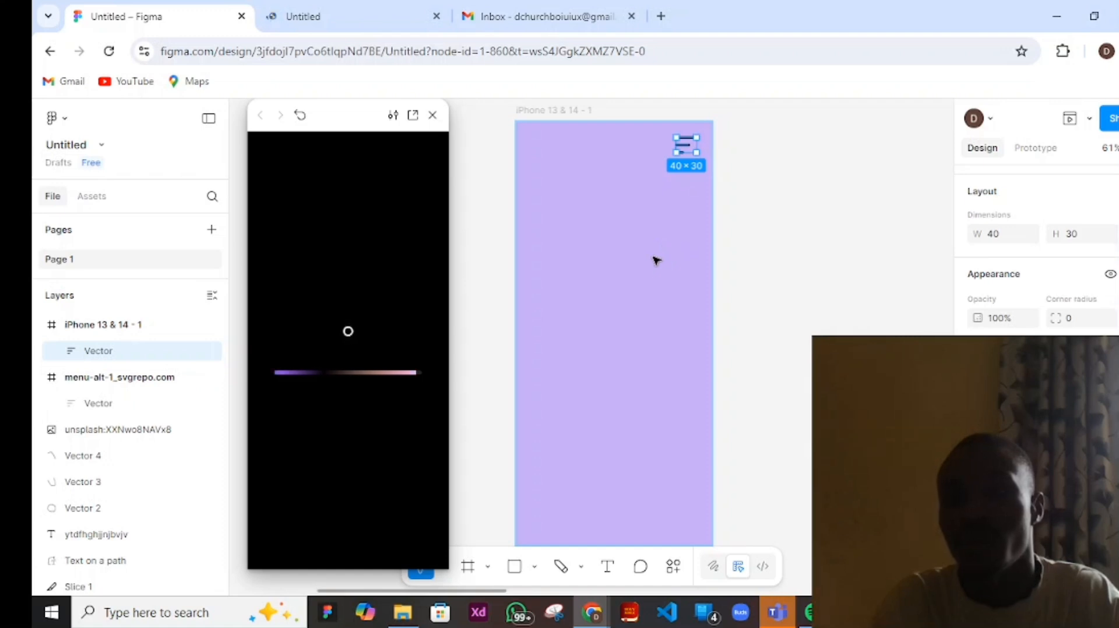
left_click(670, 270)
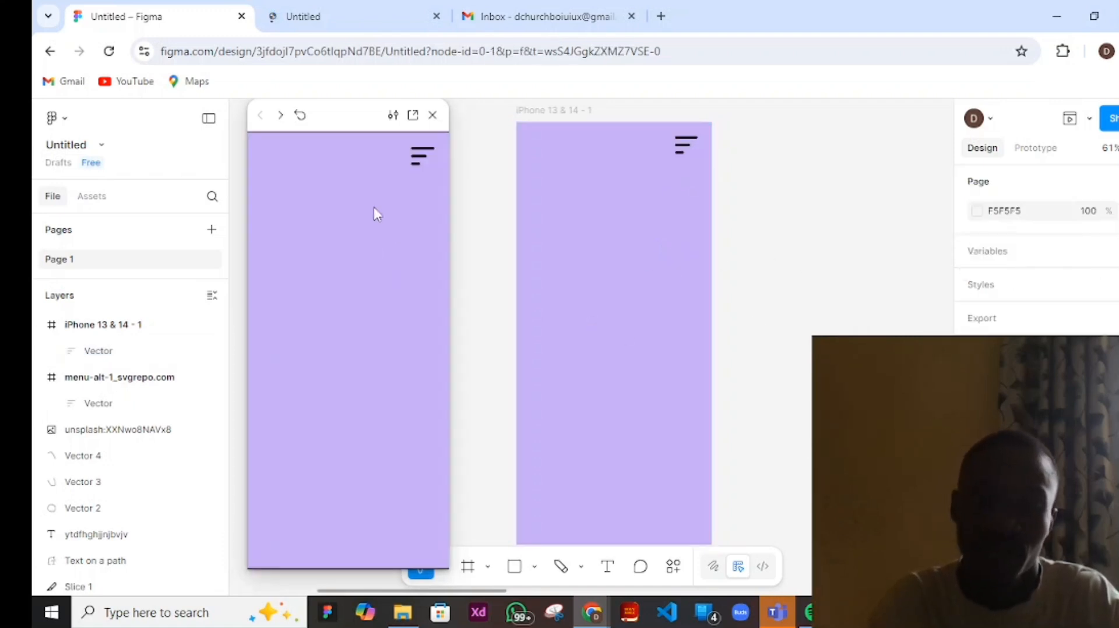
left_click_drag(331, 116, 219, 130)
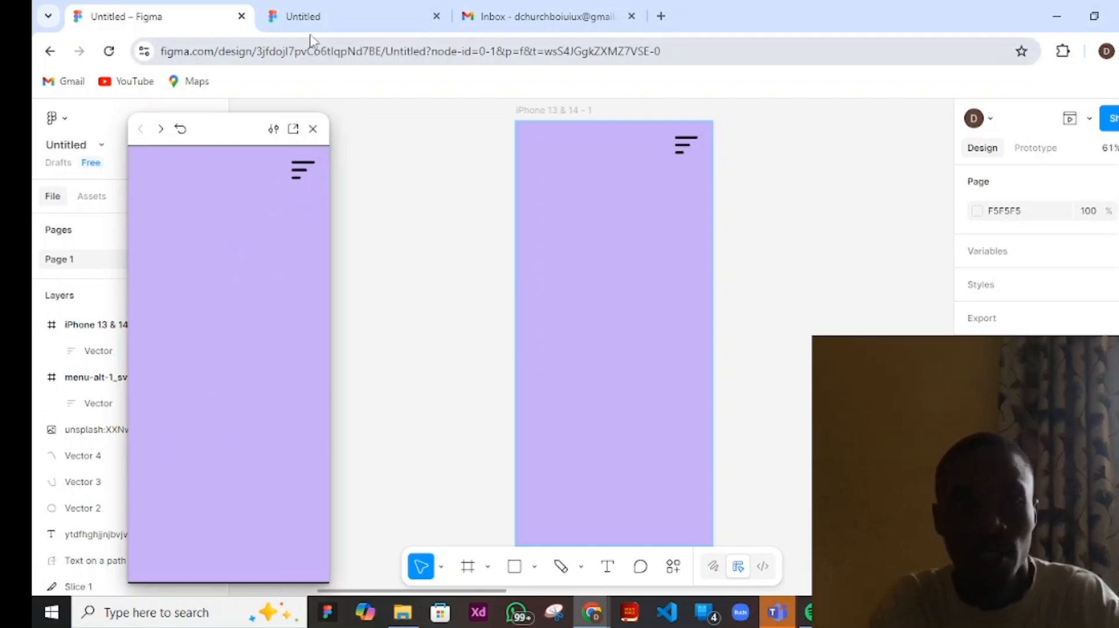
- View the iPhone frame in the separate presentation tab and return to the design file
left_click(319, 16)
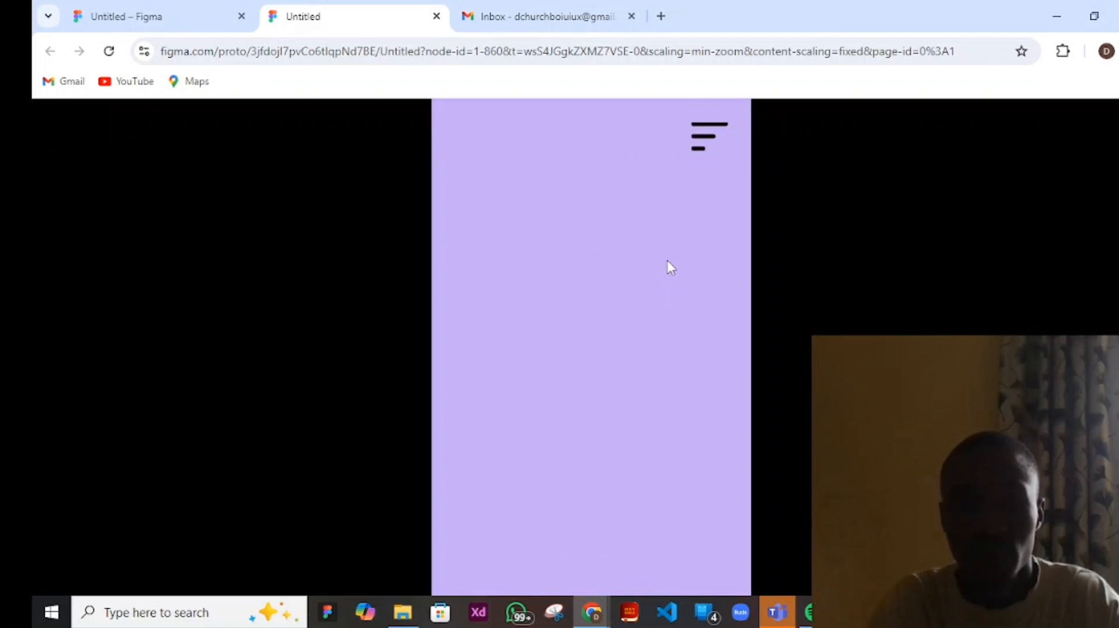
scroll(667, 261, "down", 1)
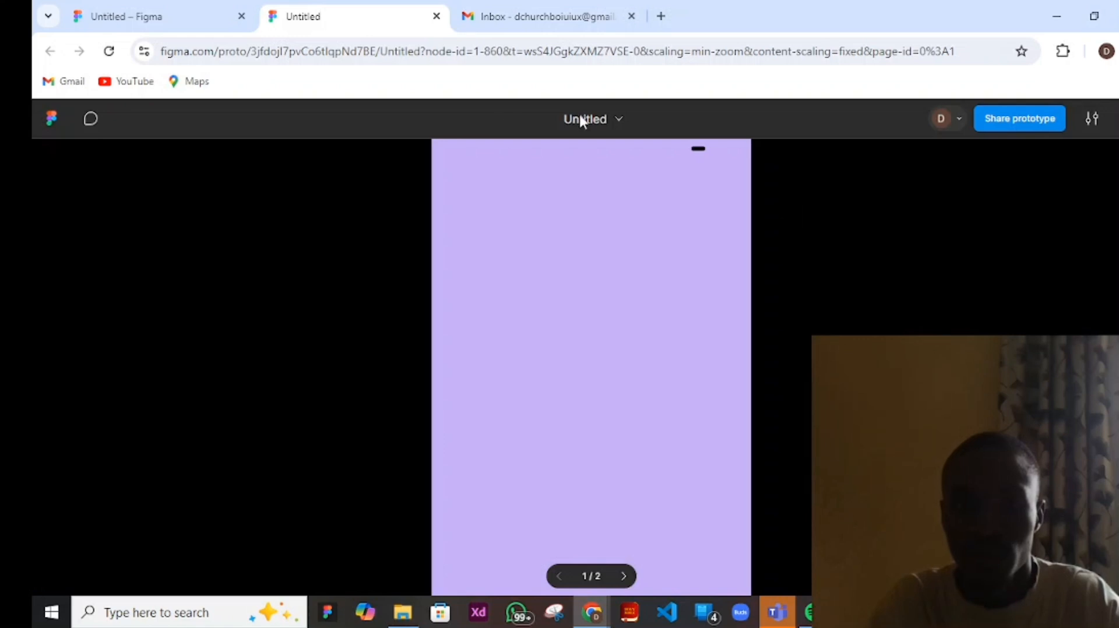
left_click(177, 22)
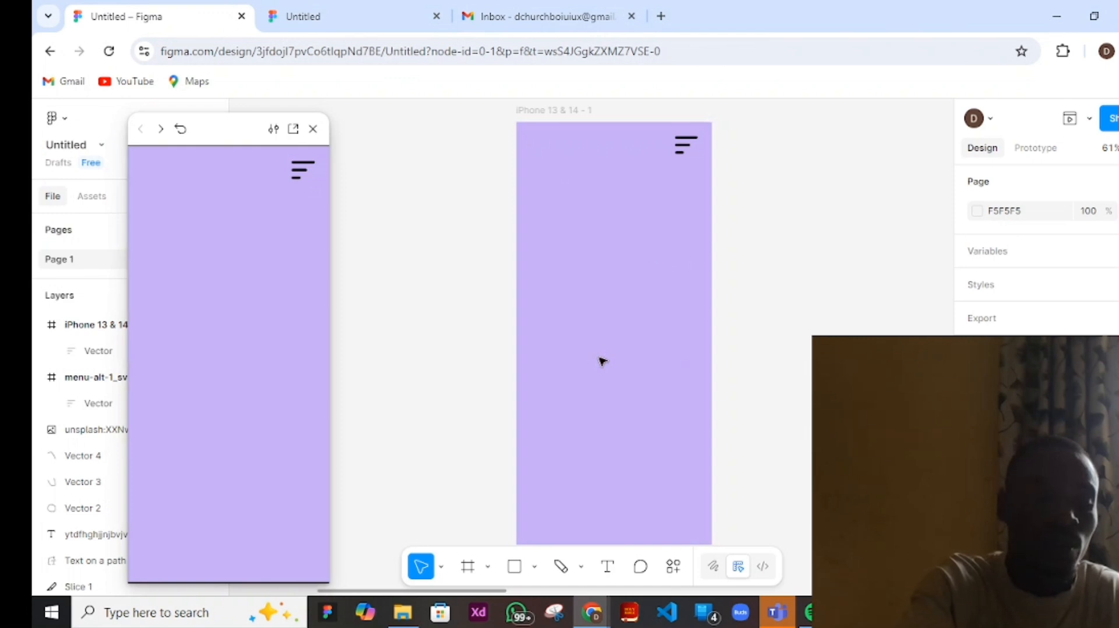
- Draw a rectangle about 200 × 203 in the middle of the iPhone frame and select the frame's menu icon
key("r")
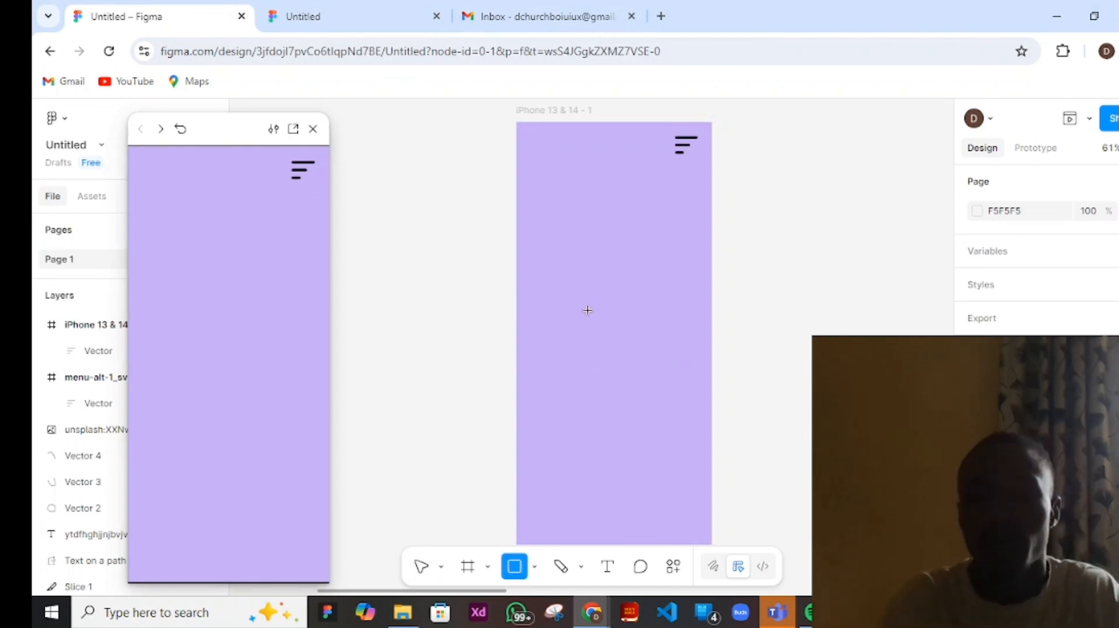
mouse_move(575, 250)
left_mouse_down()
mouse_move(649, 270)
mouse_move(675, 353)
left_mouse_up()
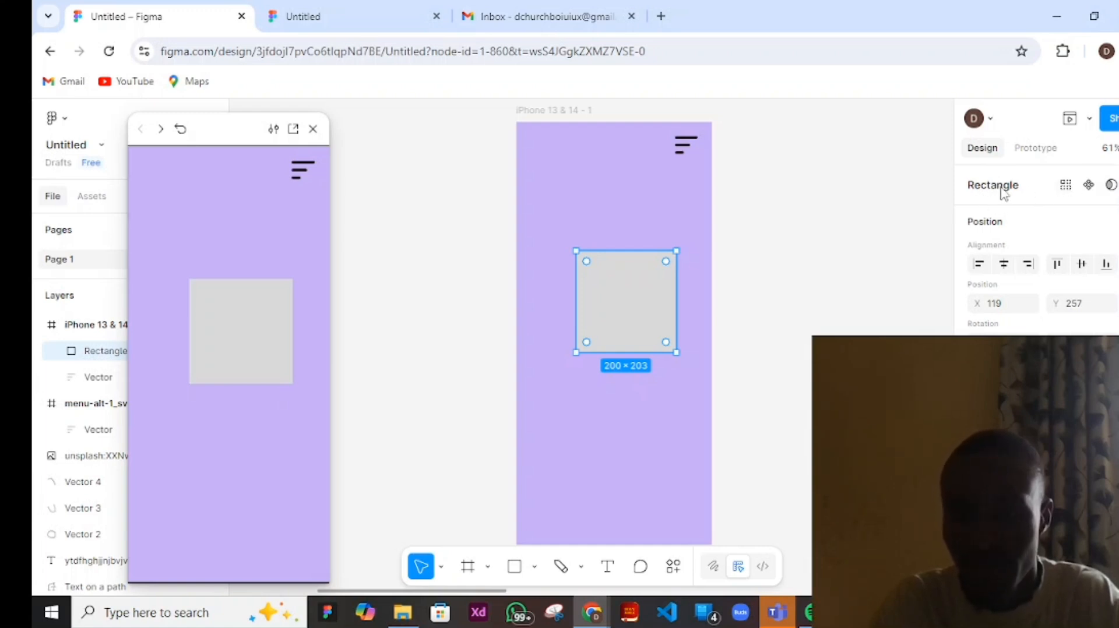
left_click(684, 150)
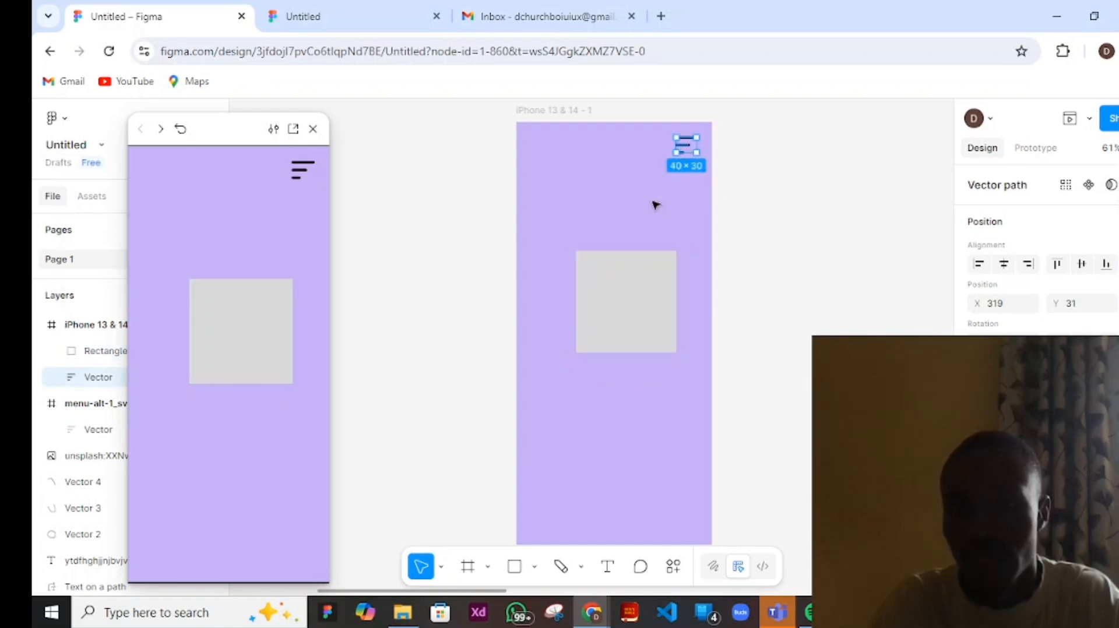
- Change the fill color of the iPhone frame's menu icon to white
scroll(1073, 265, "down", 3)
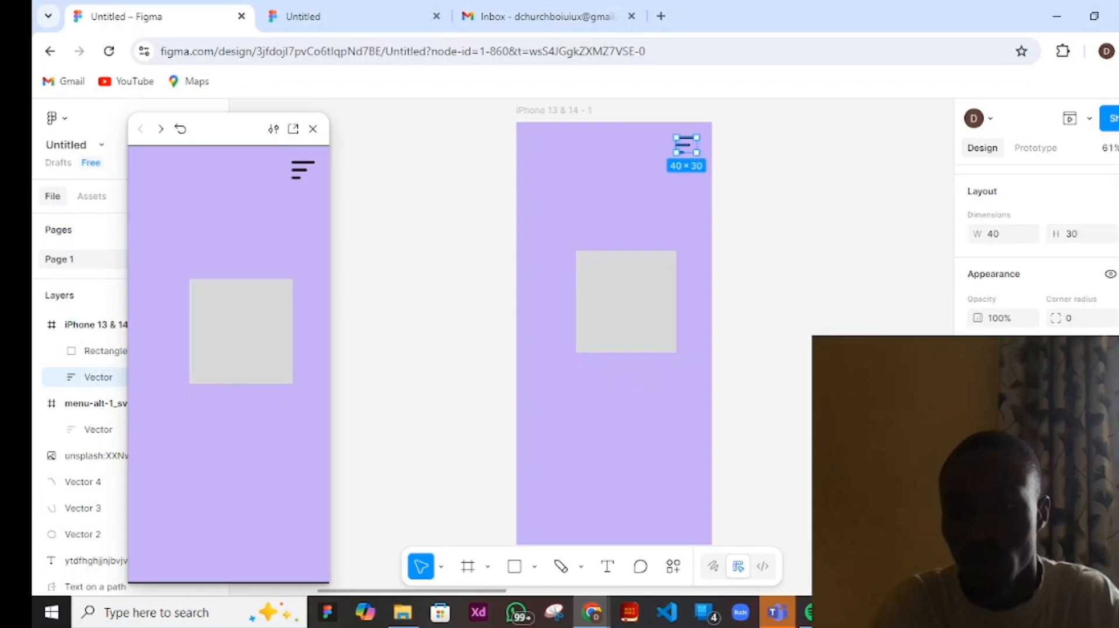
left_click(978, 385)
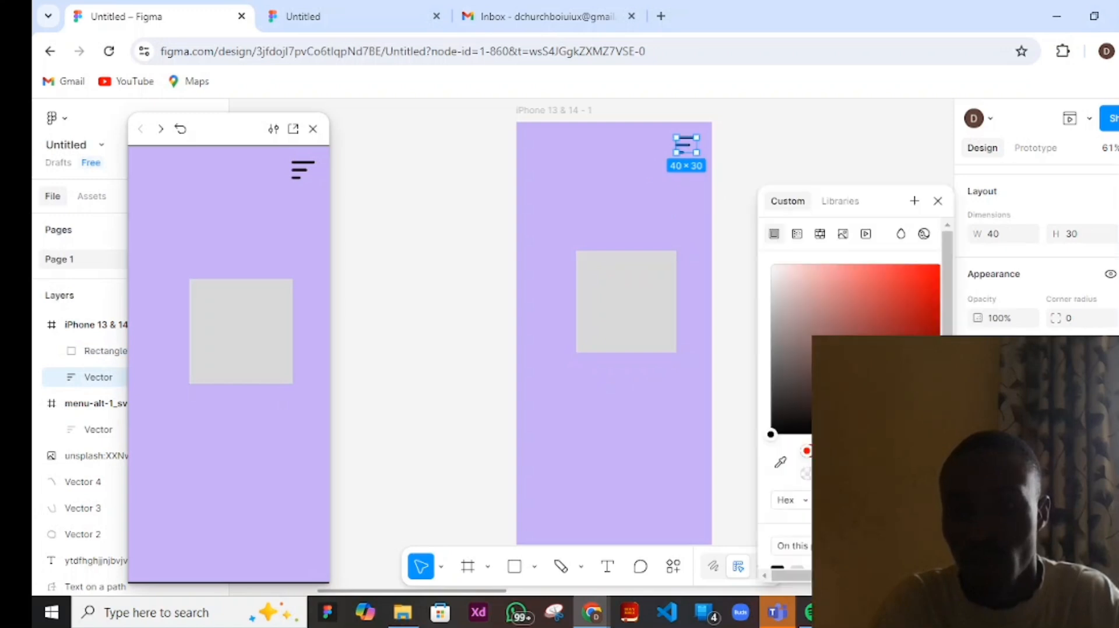
scroll(856, 396, "down", 1)
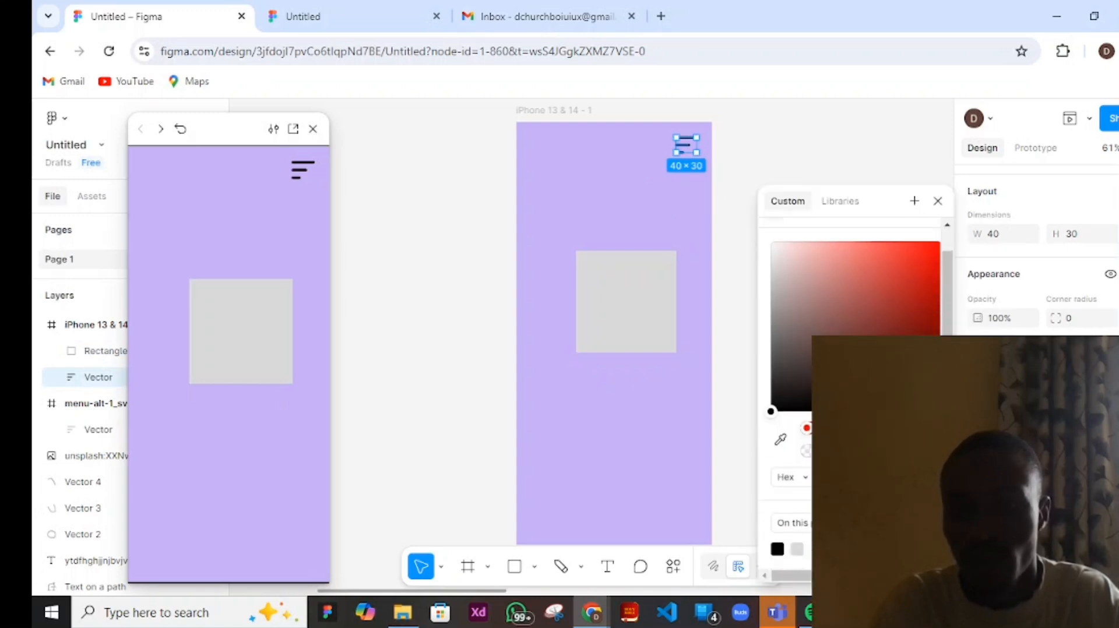
left_click(796, 549)
- Align the gray rectangle to the iPhone frame's left edge, horizontal center and right edge in turn
left_click(639, 318)
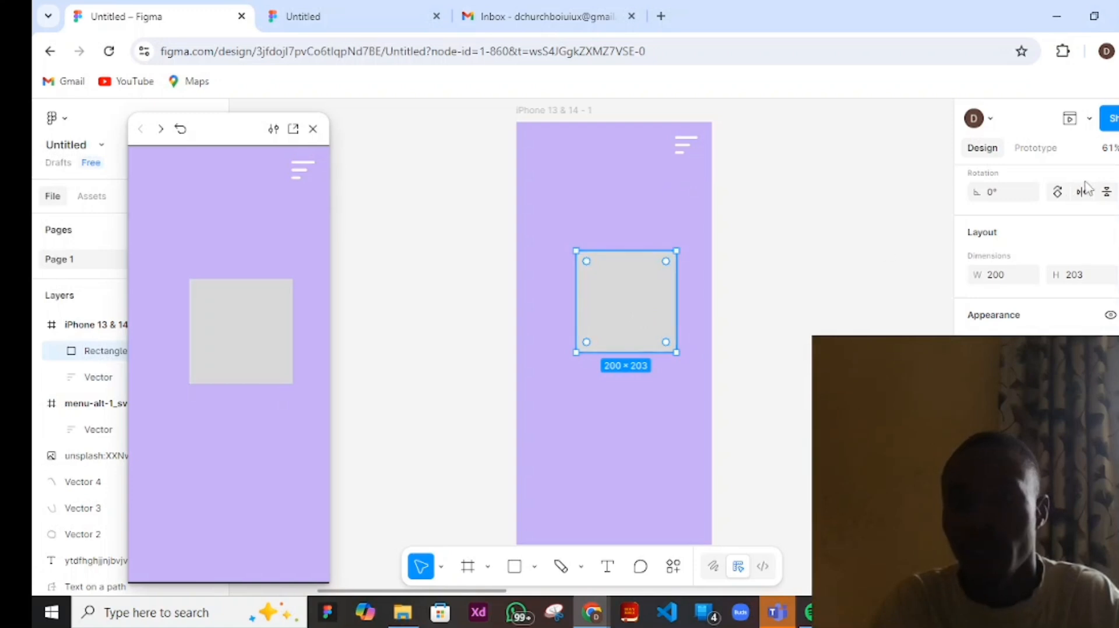
left_click(825, 282)
left_click(615, 307)
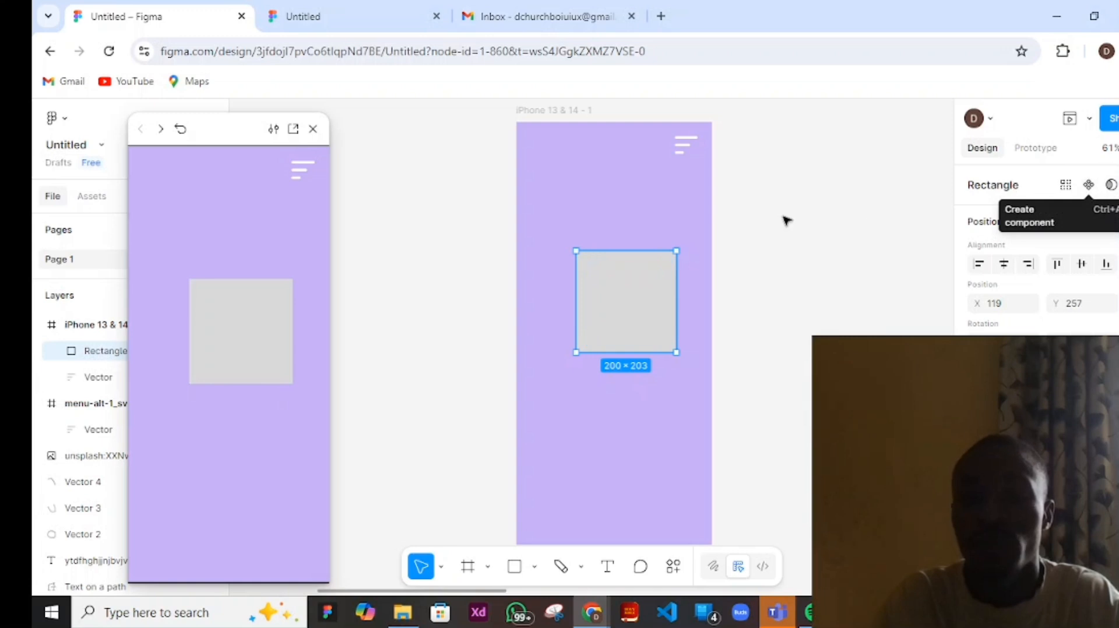
left_click(981, 266)
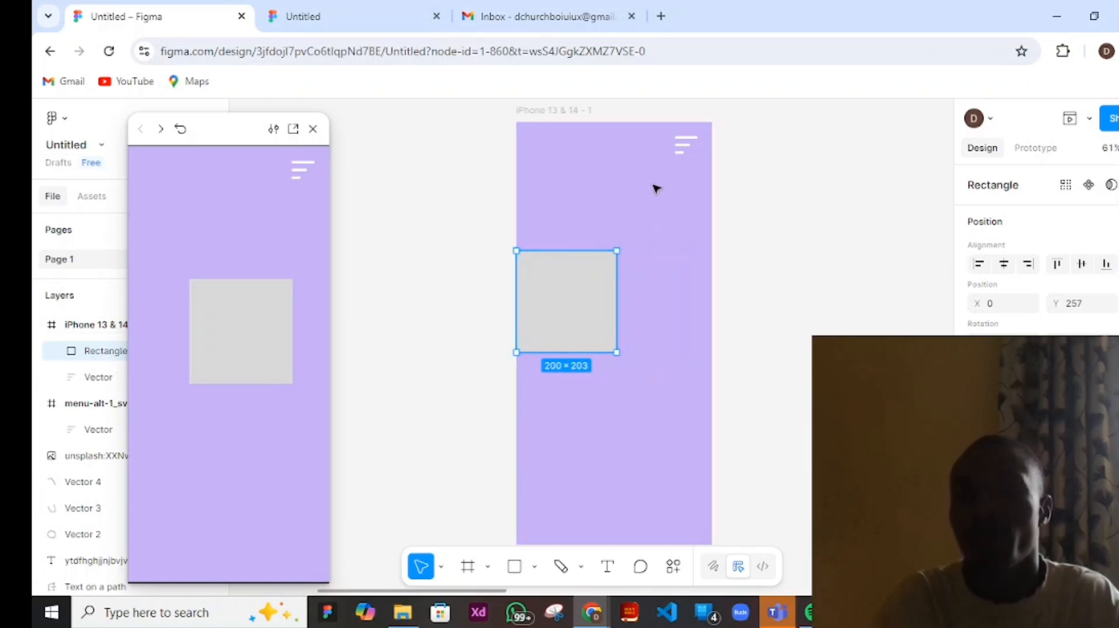
left_click(1004, 265)
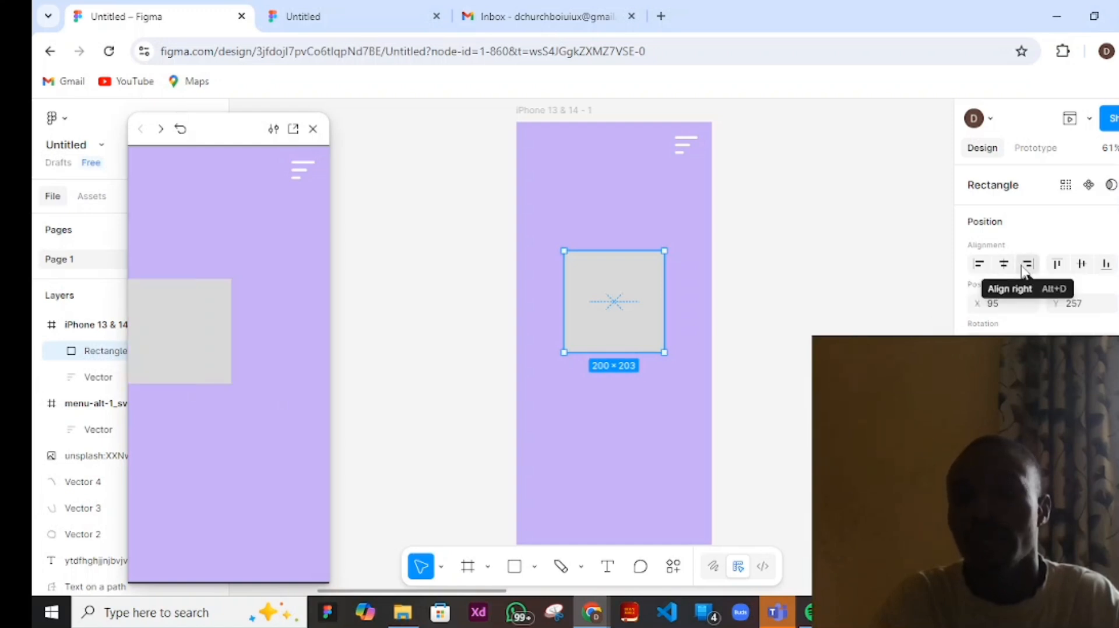
left_click(1027, 265)
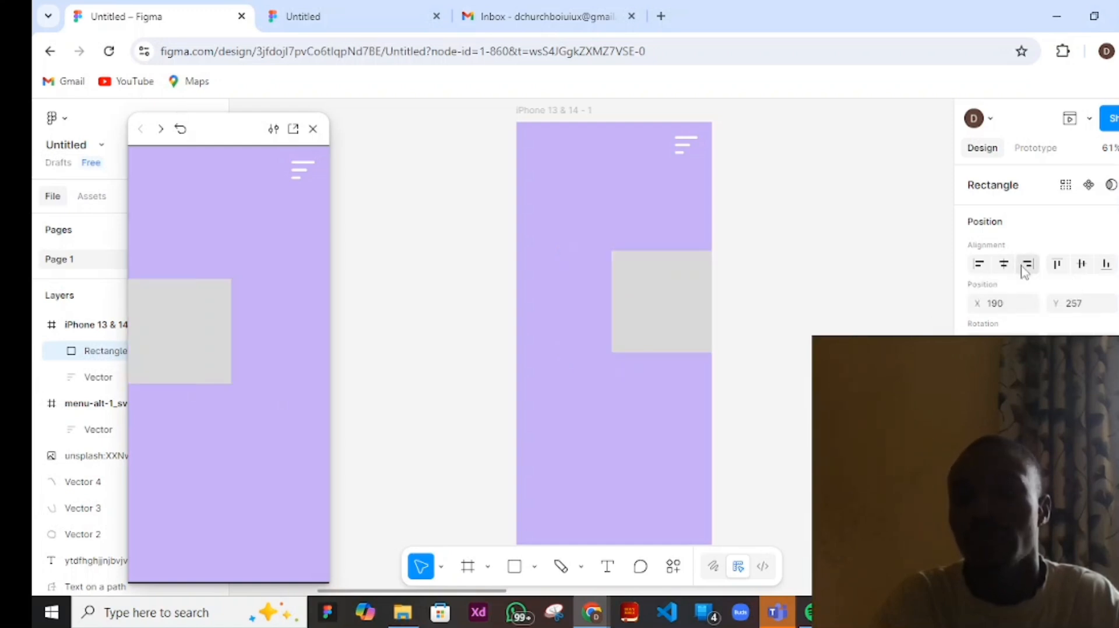
- Align the rectangle to the iPhone frame's top edge, vertical center and bottom edge in turn
left_click(1058, 265)
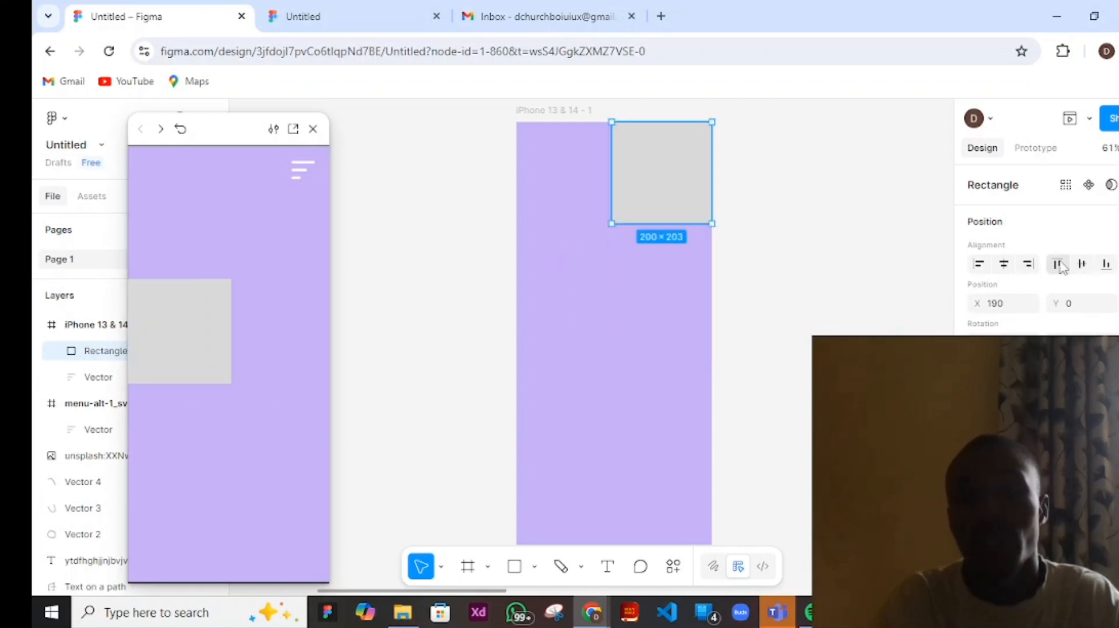
left_click(1083, 265)
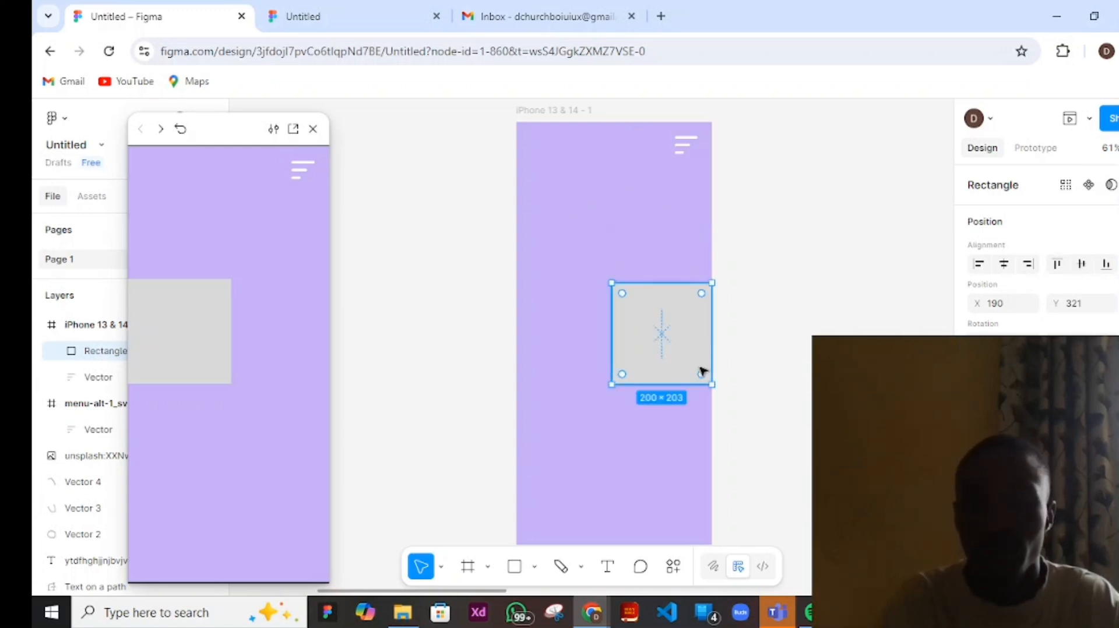
left_click(1111, 273)
- Set the rectangle's rotation to 80°
scroll(1012, 304, "down", 2)
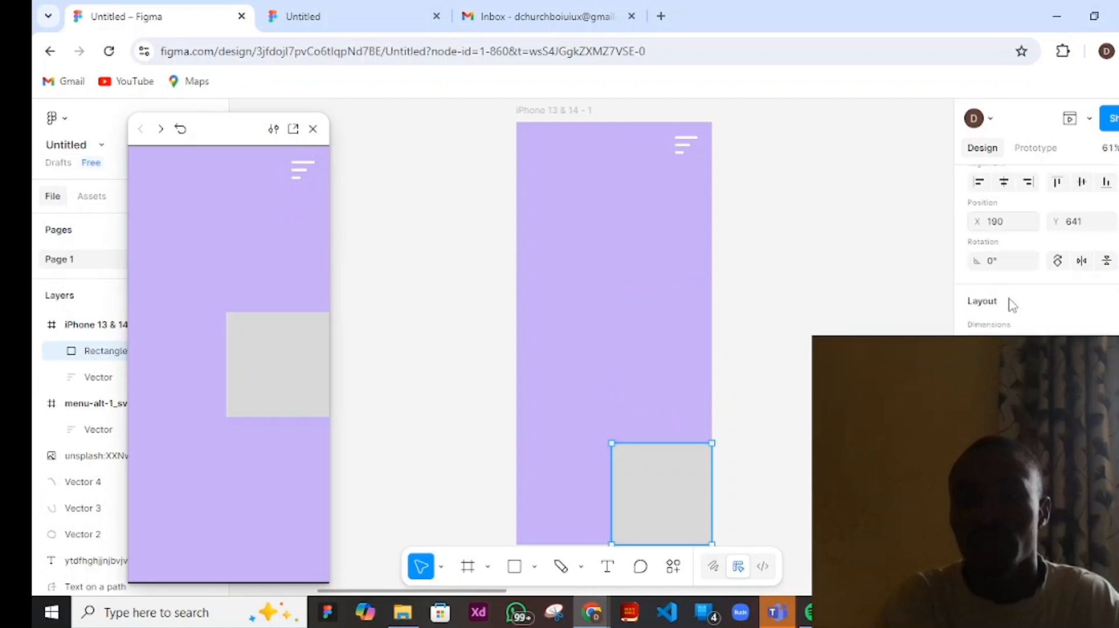
left_click(1002, 262)
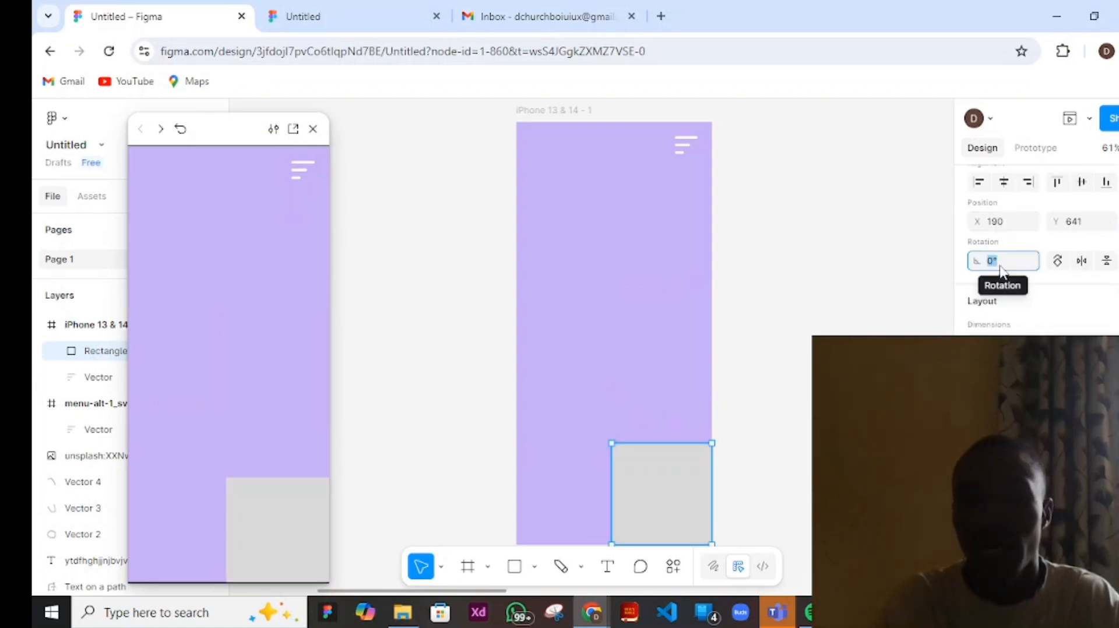
type("80")
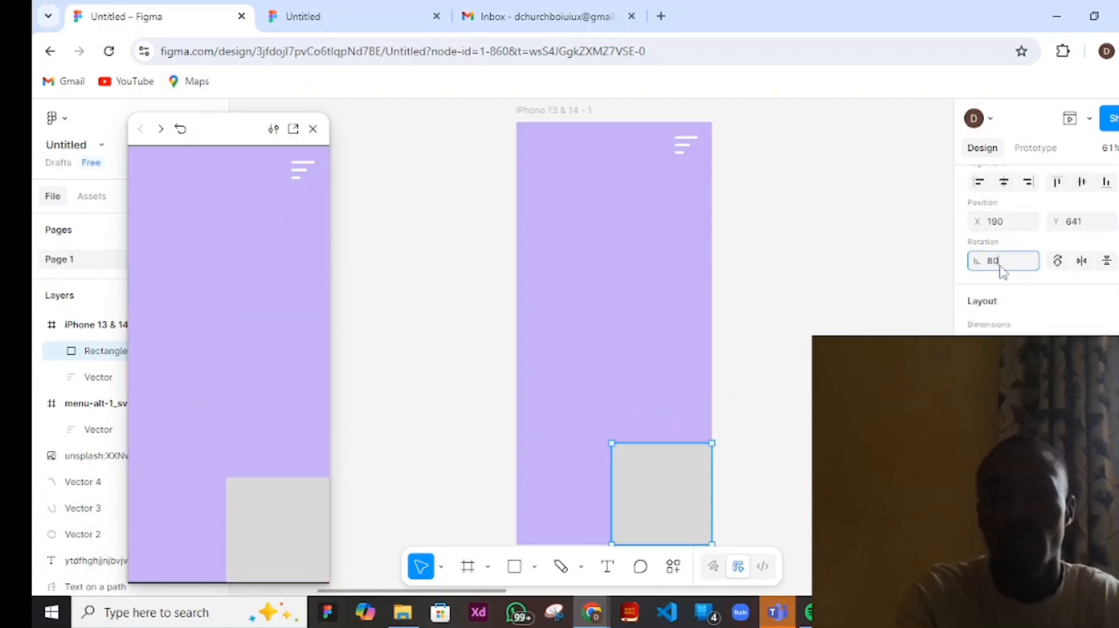
key("Return")
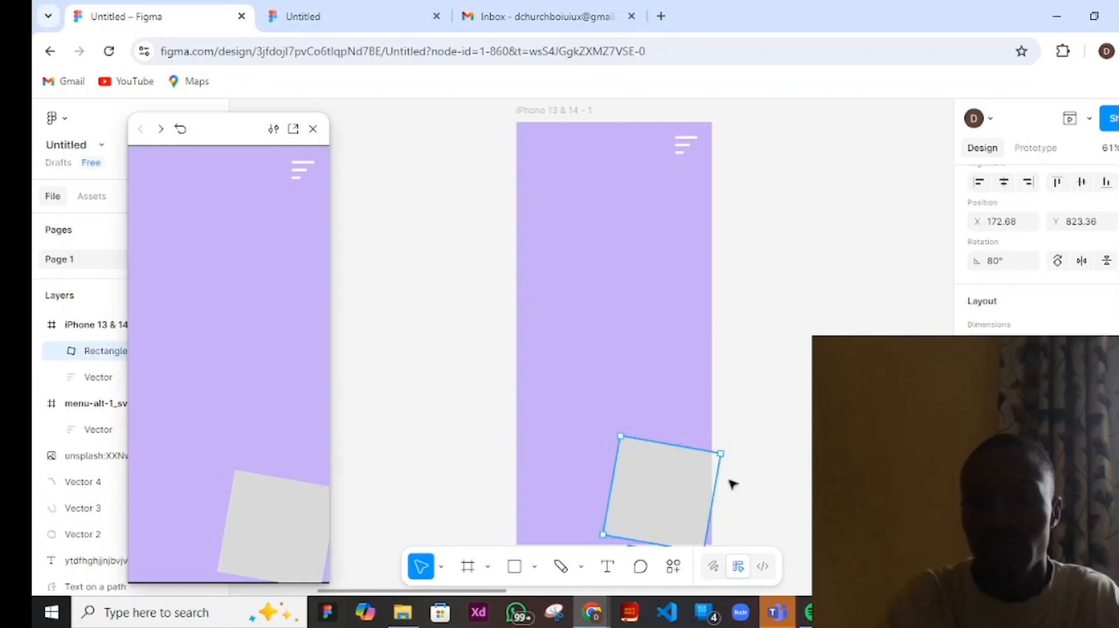
- Move the tilted rectangle up toward the middle of the iPhone frame and rotate it by 90° three times
scroll(803, 456, "down", 2)
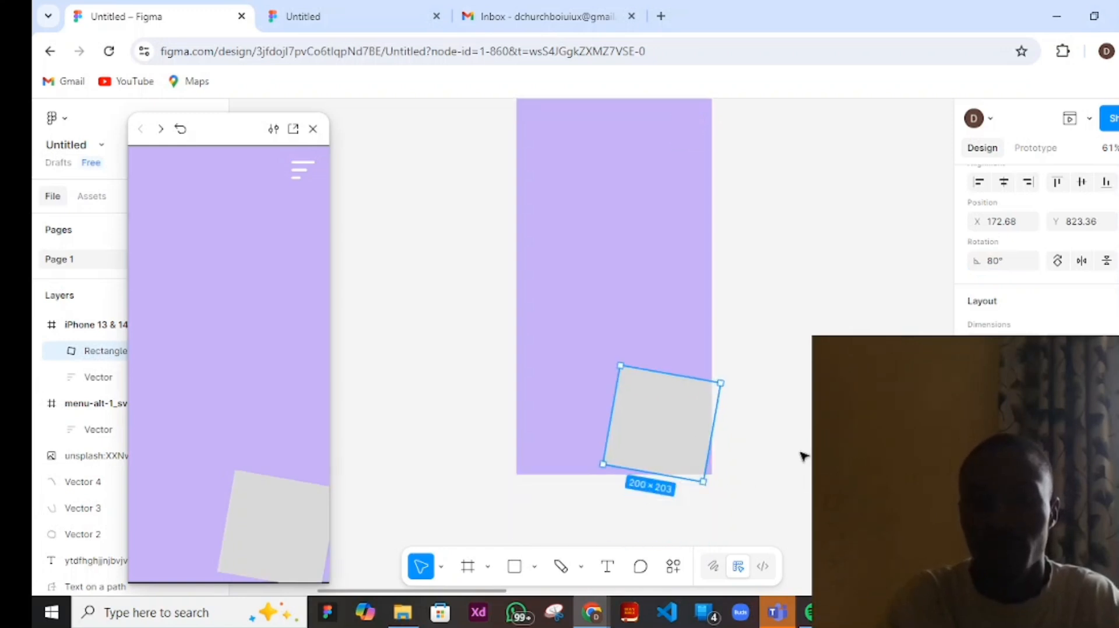
left_click(788, 423)
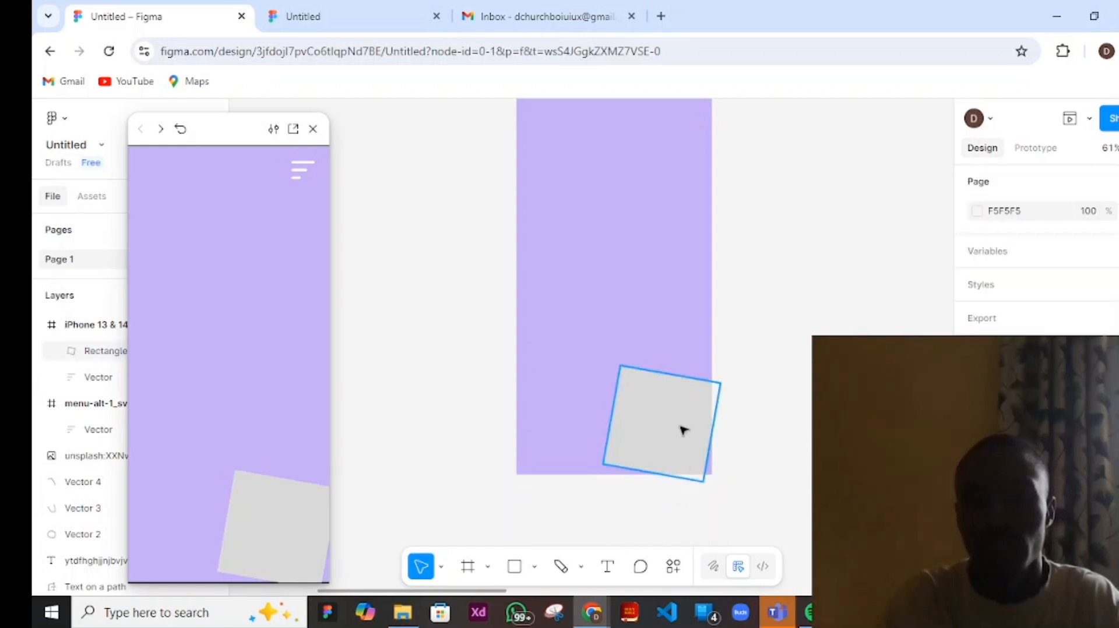
left_click_drag(684, 430, 627, 297)
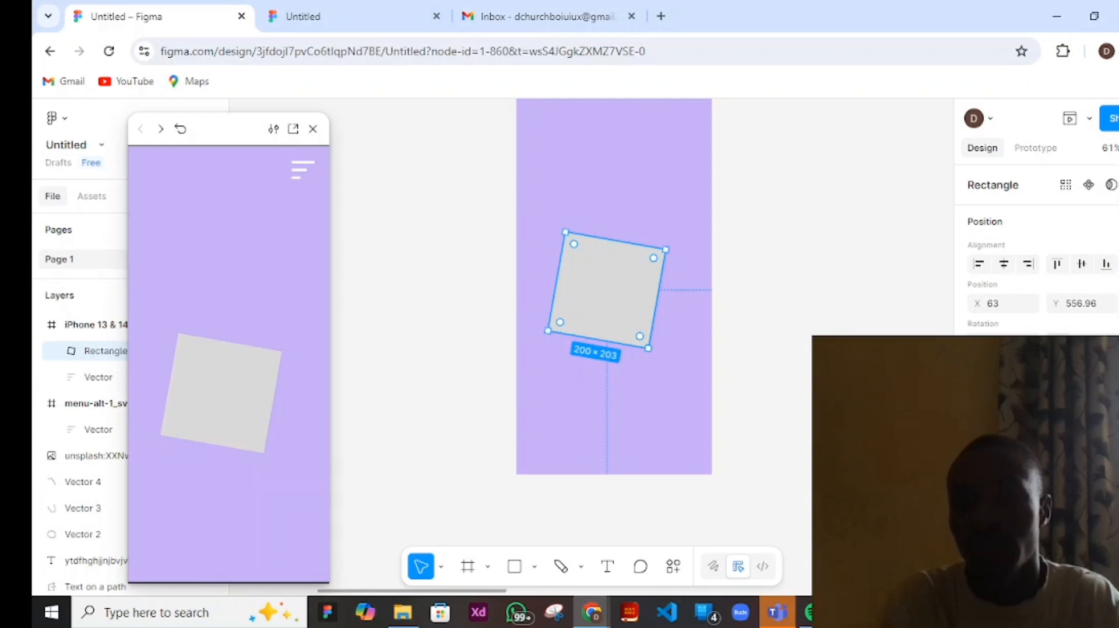
left_click(1058, 342)
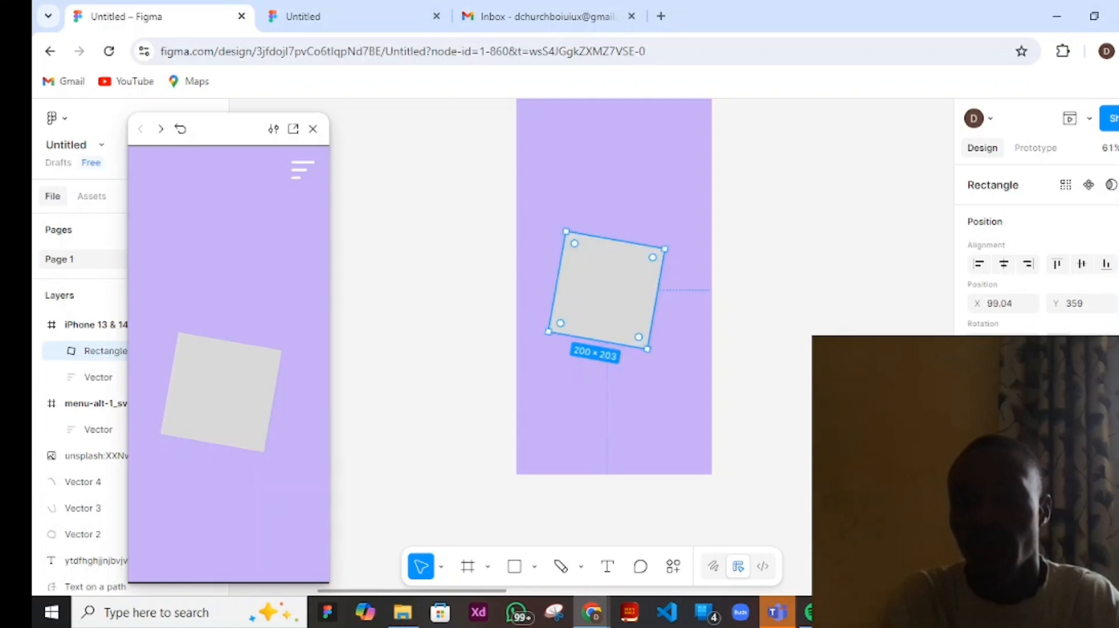
left_click(1057, 343)
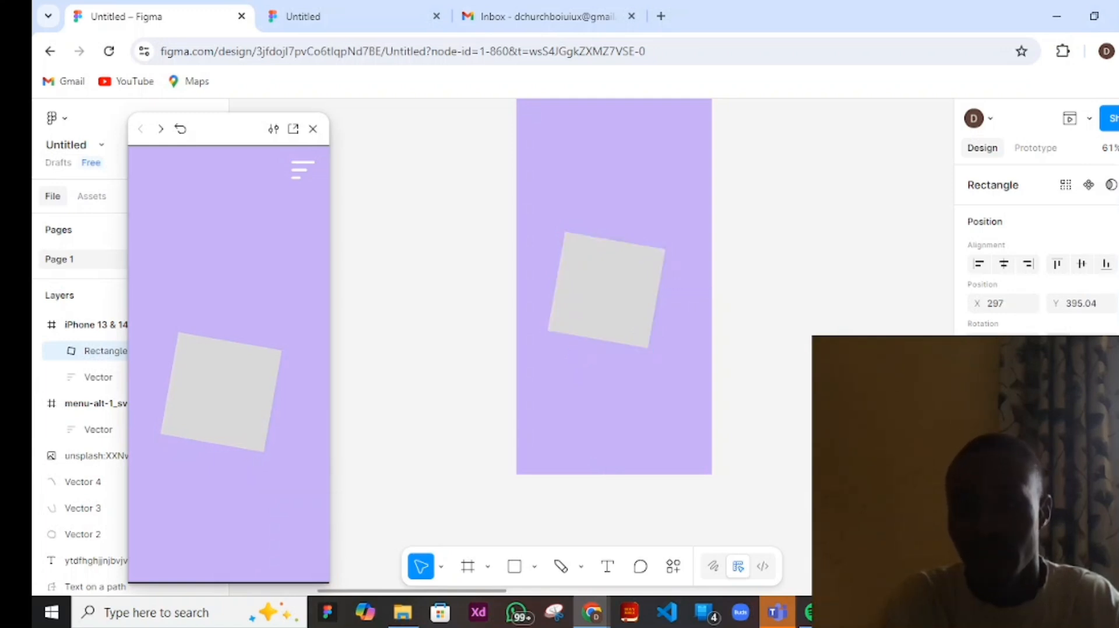
left_click(1058, 343)
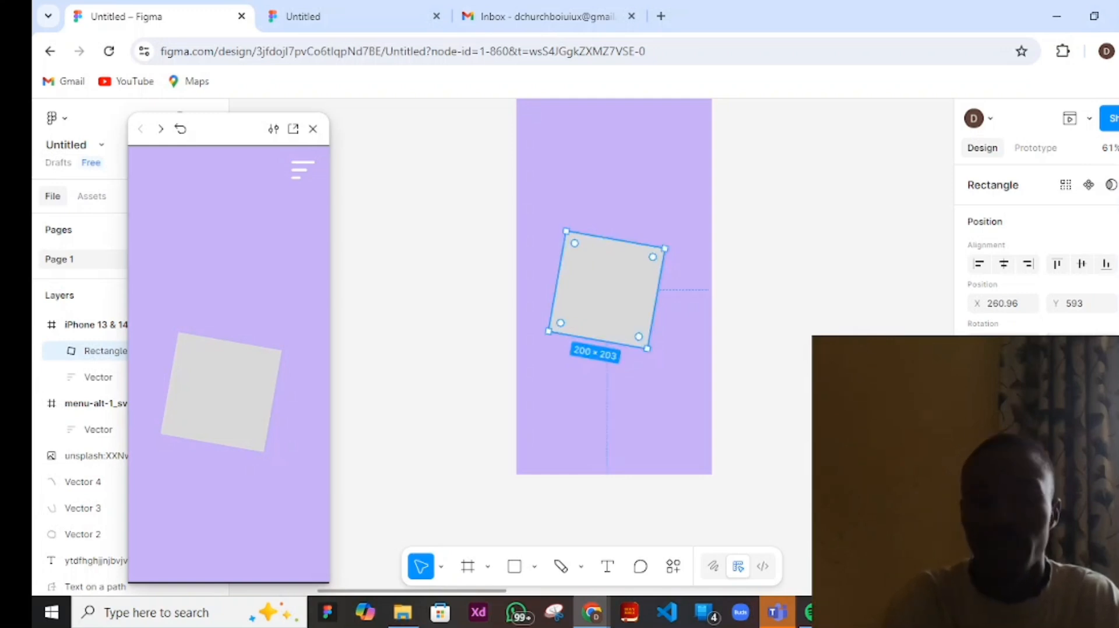
- Set the rectangle's width to 56 and scale it proportionally to a height of 300
left_click_drag(977, 421, 982, 420)
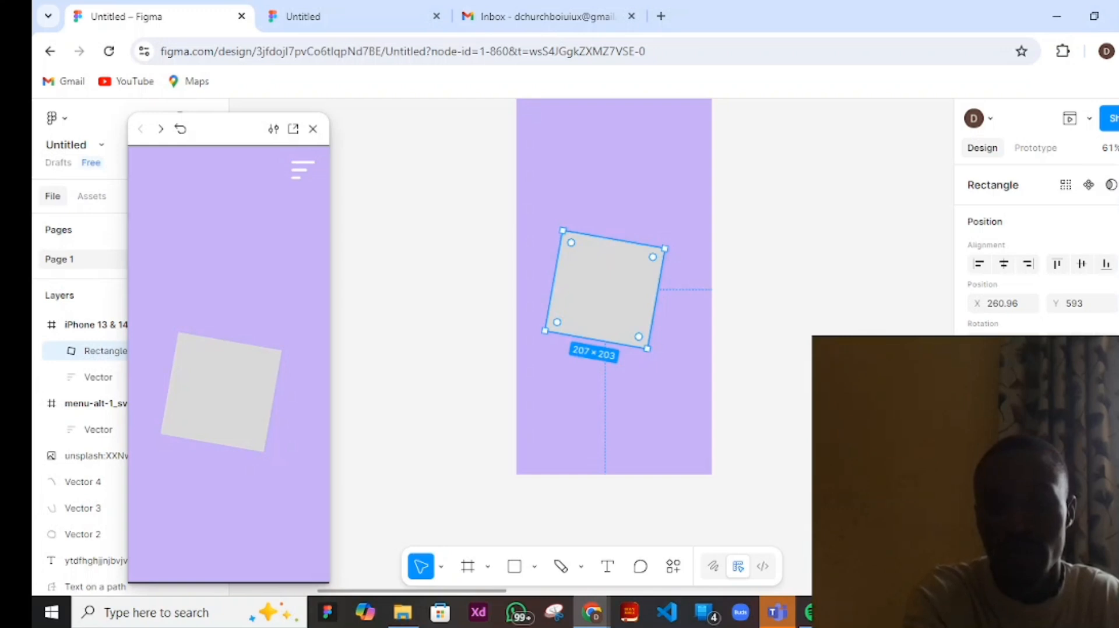
type("56")
key("Return")
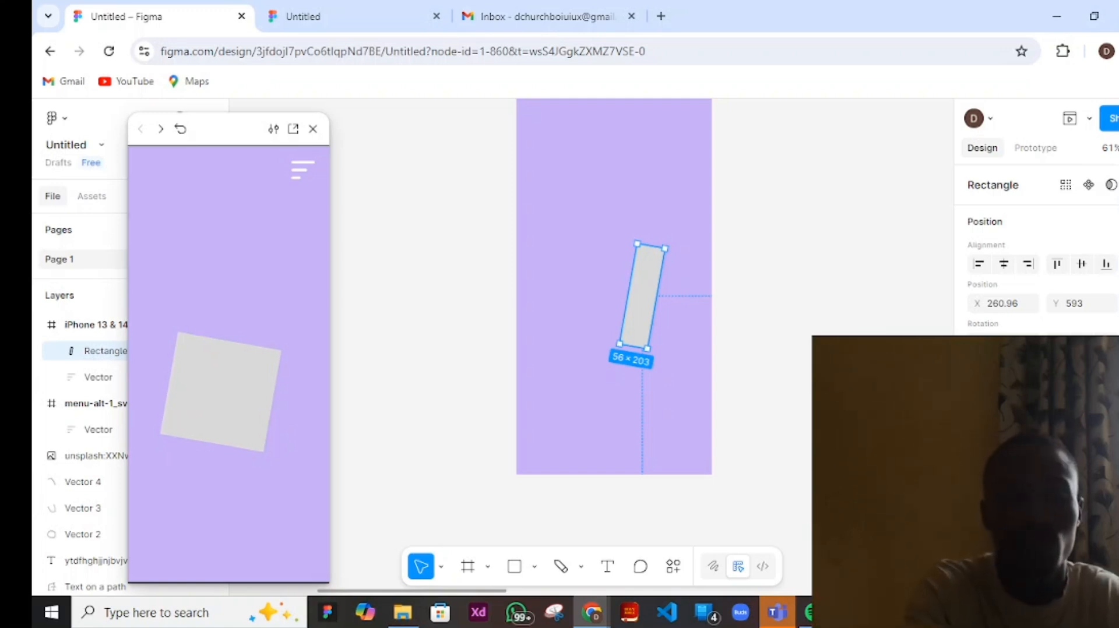
left_click_drag(637, 244, 645, 325)
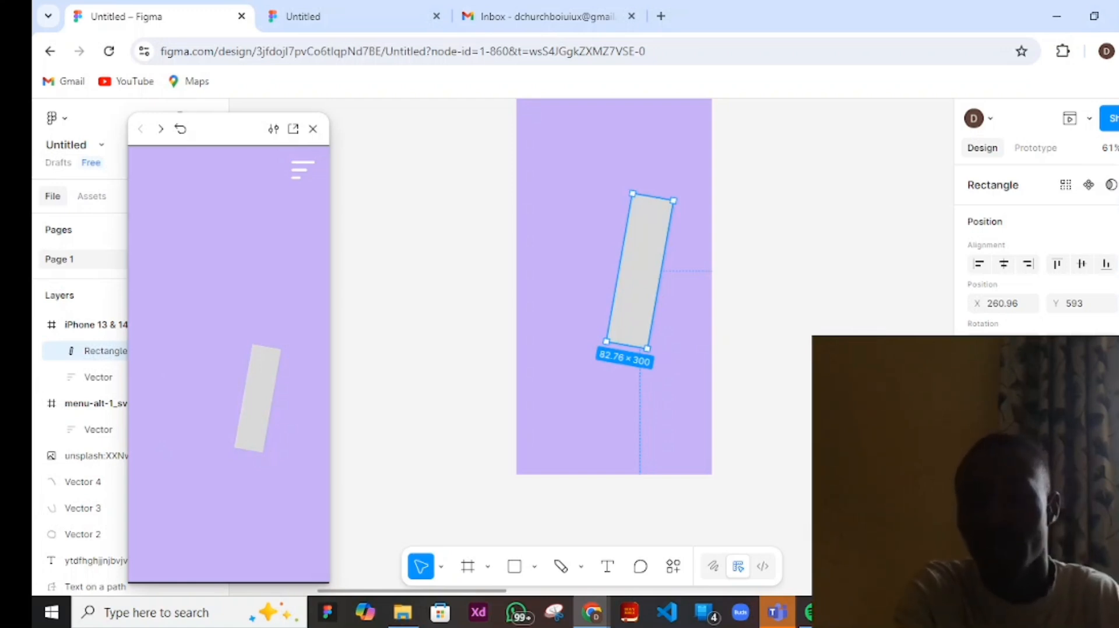
- Lower the rectangle's opacity slightly and give it small rounded corners
key("Delete")
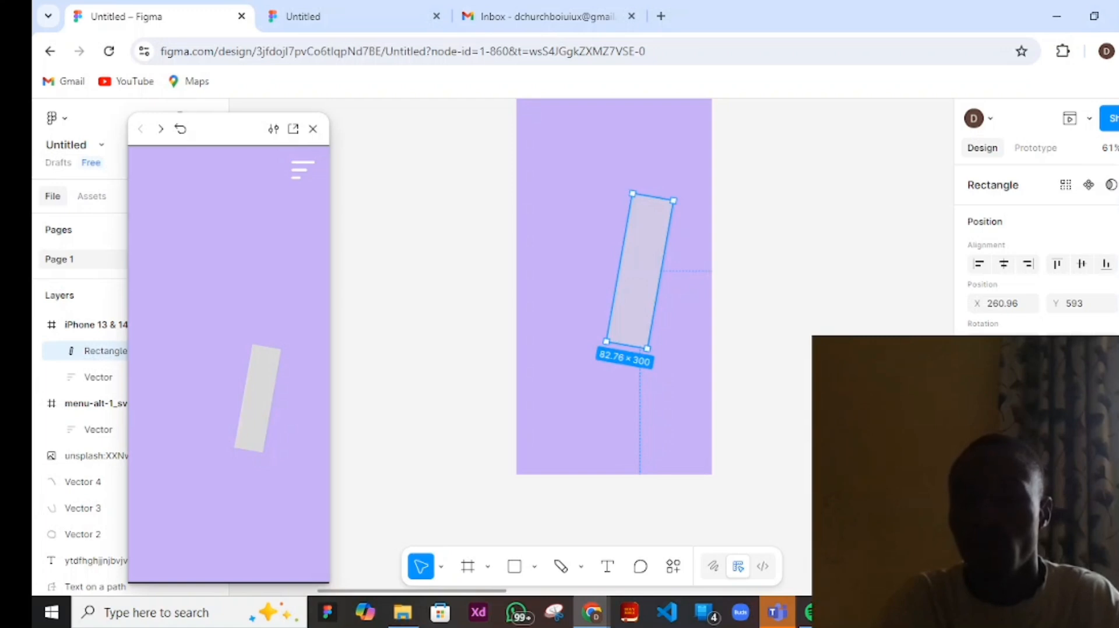
left_click_drag(978, 496, 981, 496)
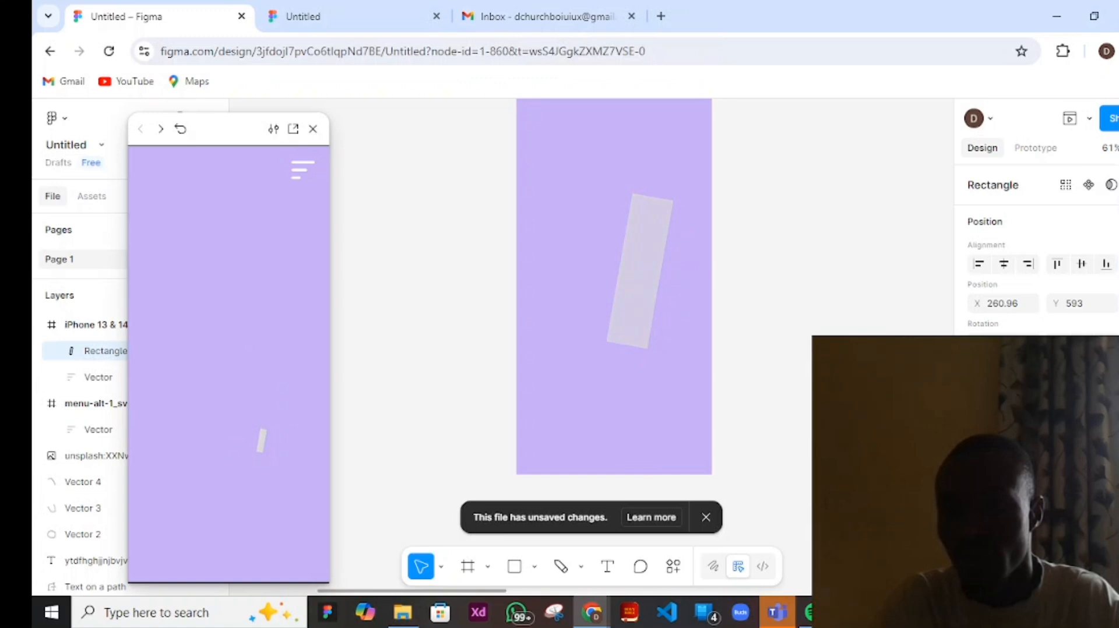
mouse_move(977, 496)
left_mouse_down()
mouse_move(1014, 496)
mouse_move(997, 496)
left_mouse_up()
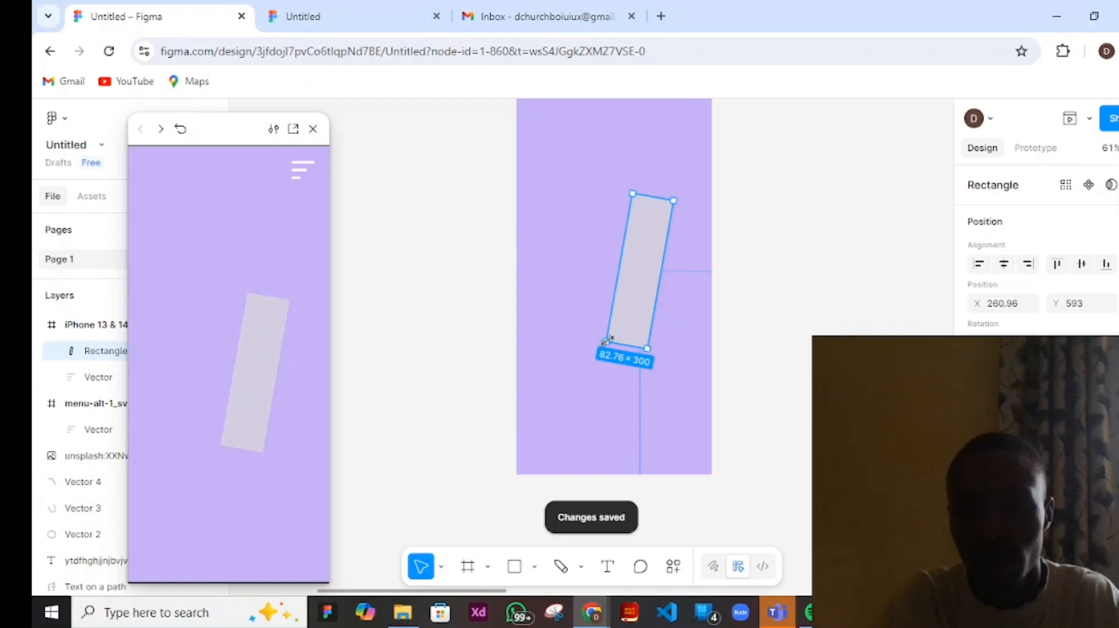
- Resize the tilted rectangle to 200 × 300 and set its rotation to 0°
left_click_drag(606, 341, 562, 277)
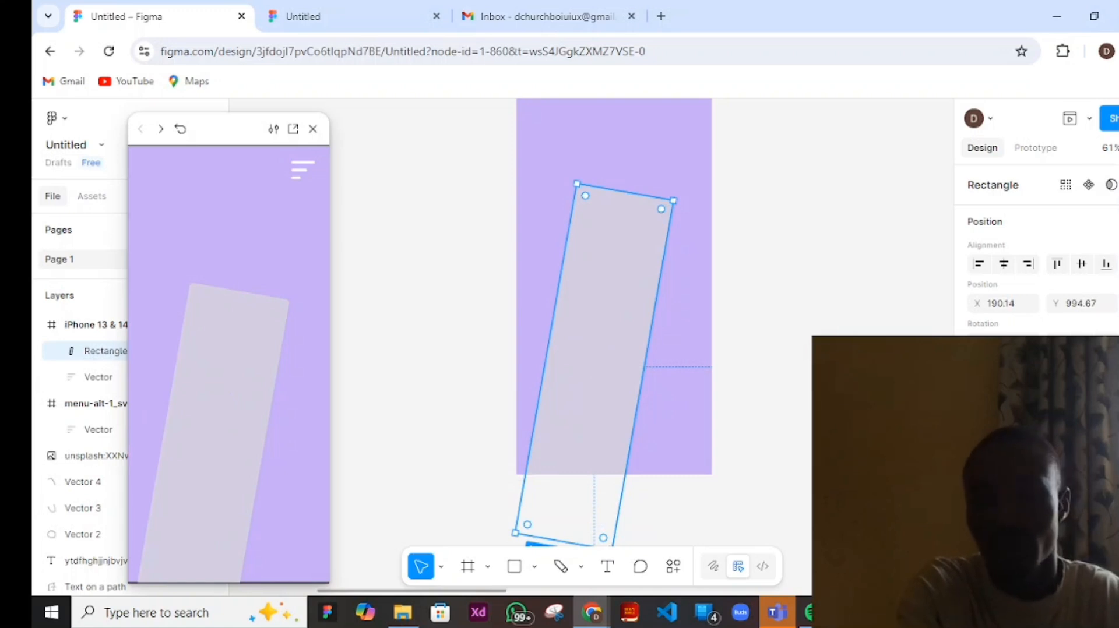
left_click_drag(625, 193, 590, 394)
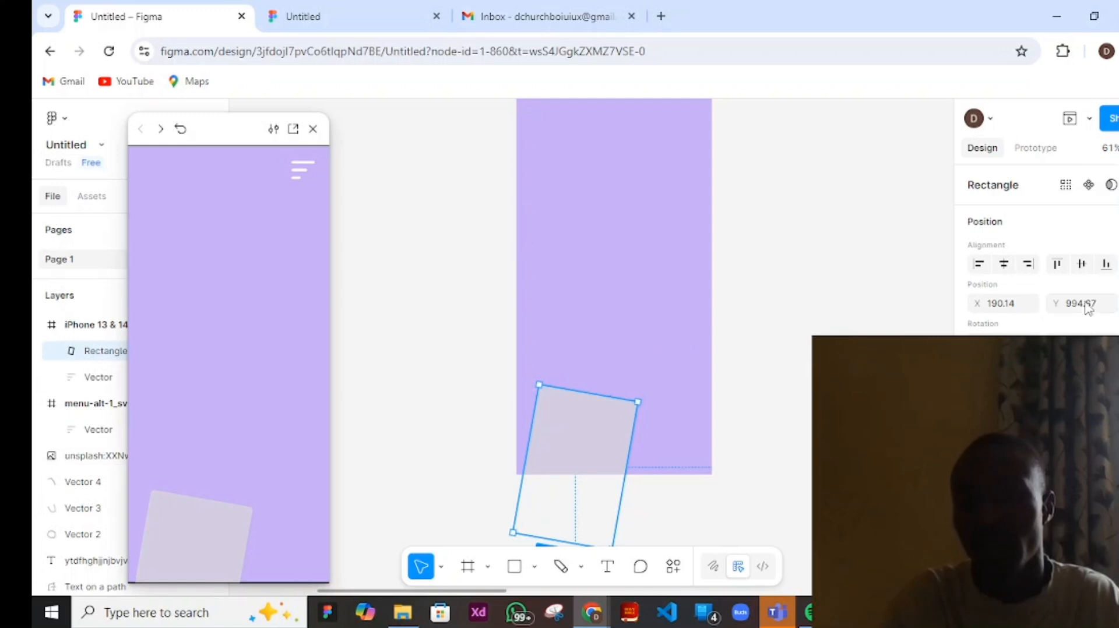
left_click(1003, 343)
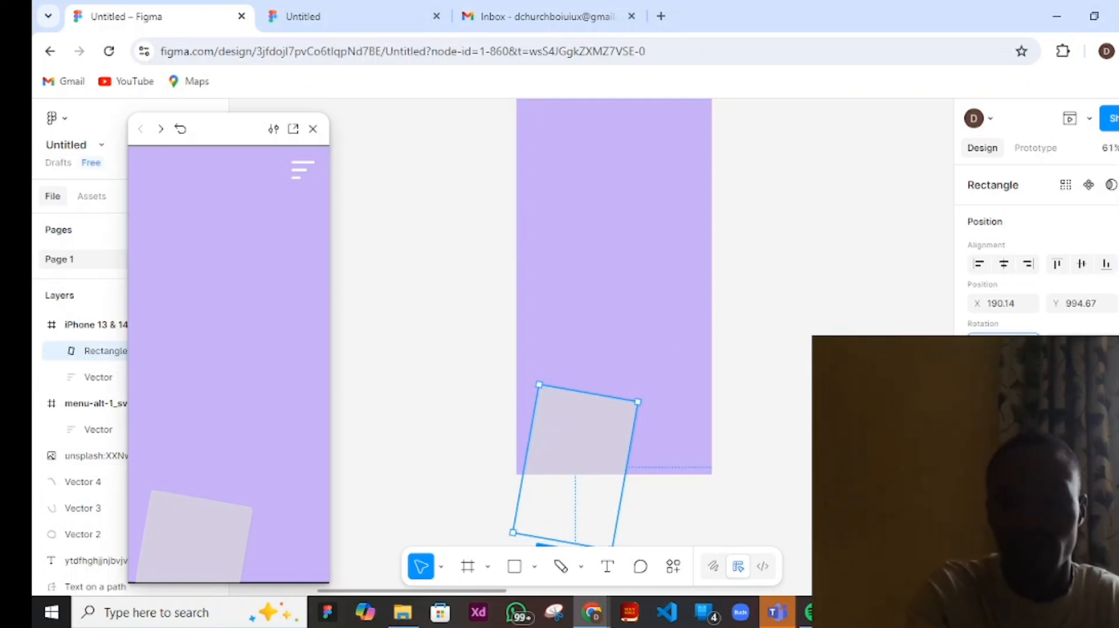
type("0")
key("Return")
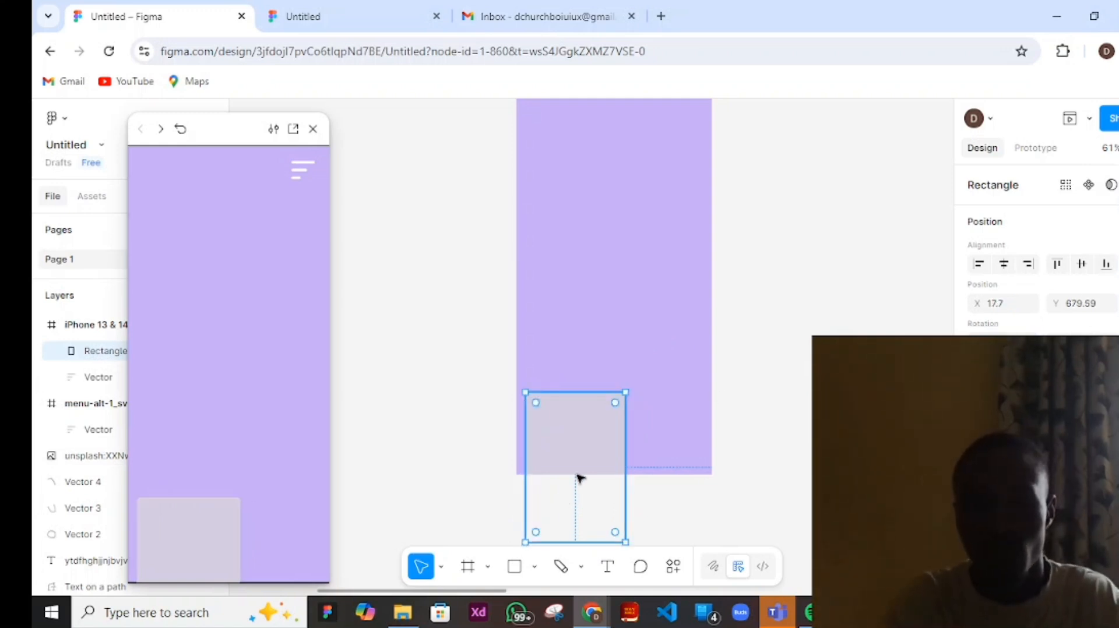
- Move the rectangle to about X 111, Y 258 in the middle of the iPhone frame and leave it selected
left_click_drag(580, 478, 627, 267)
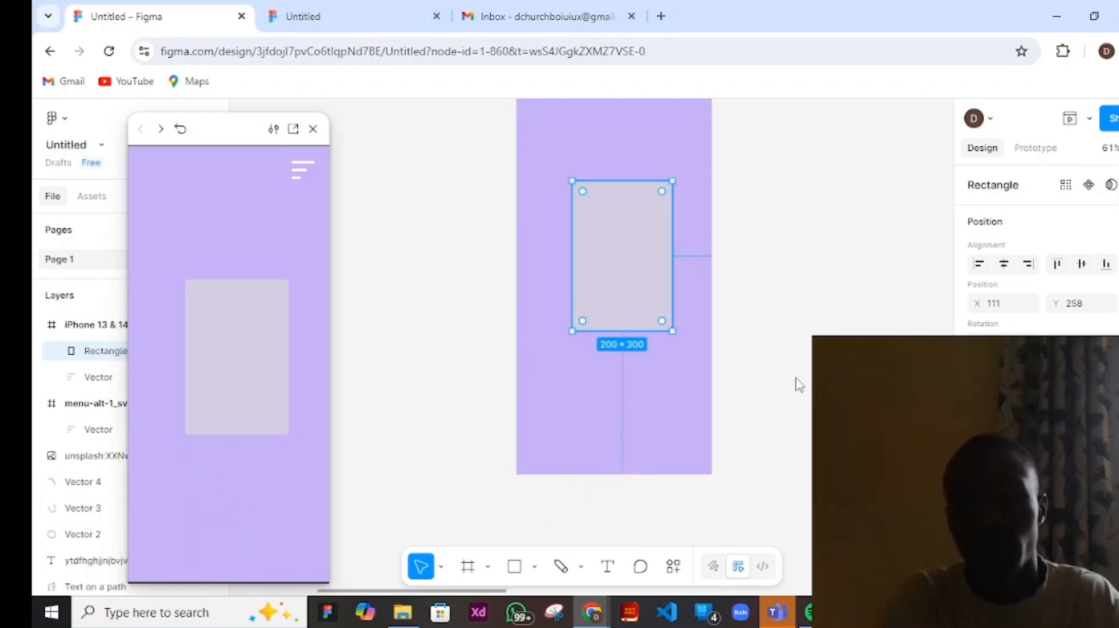
left_click(753, 236)
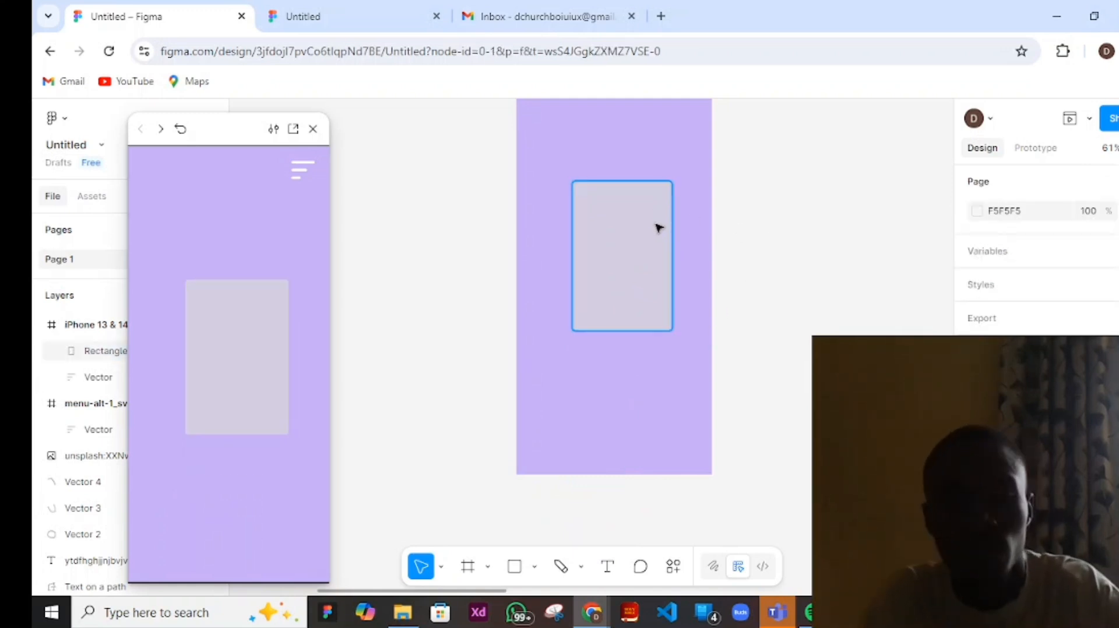
scroll(643, 245, "up", 5)
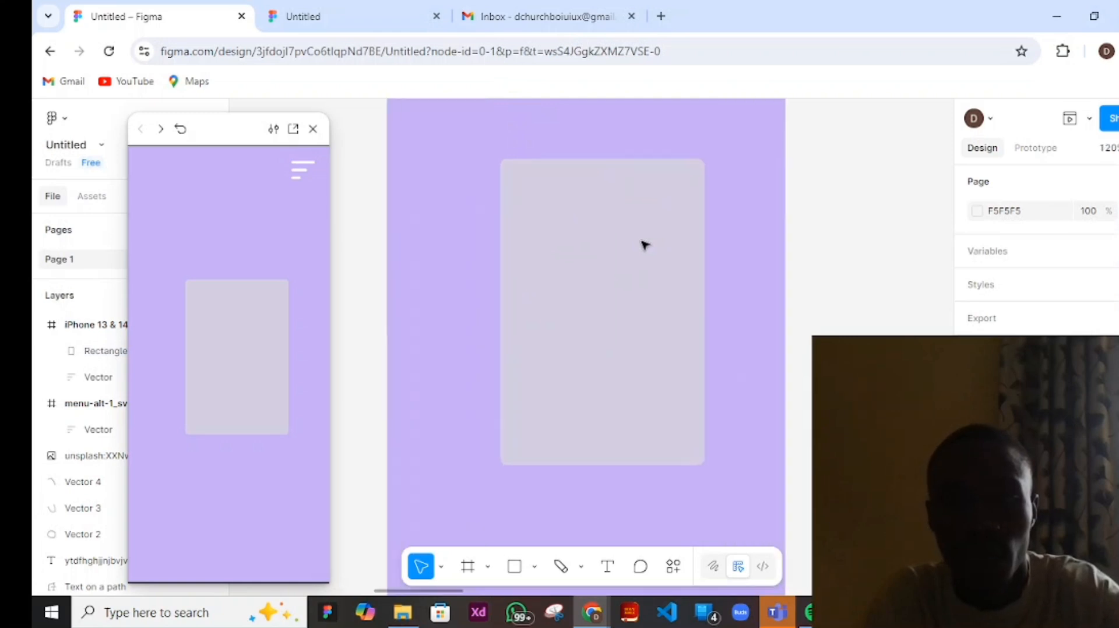
scroll(644, 246, "up", 2)
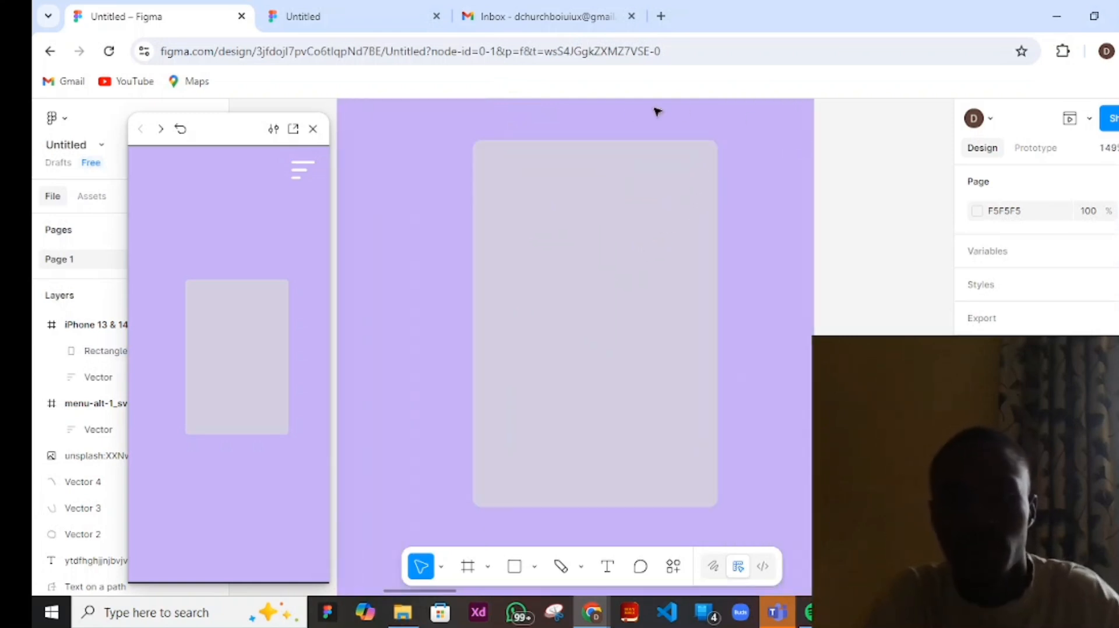
left_click(695, 355)
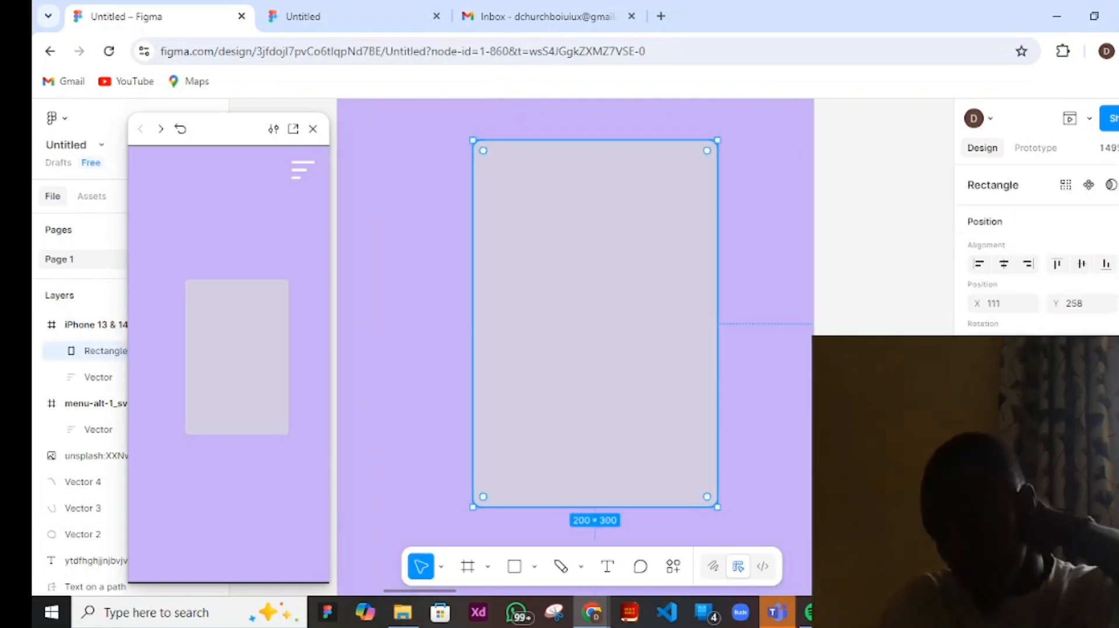
- Set the rectangle's corner radius to 30 and deselect it
scroll(1037, 244, "down", 2)
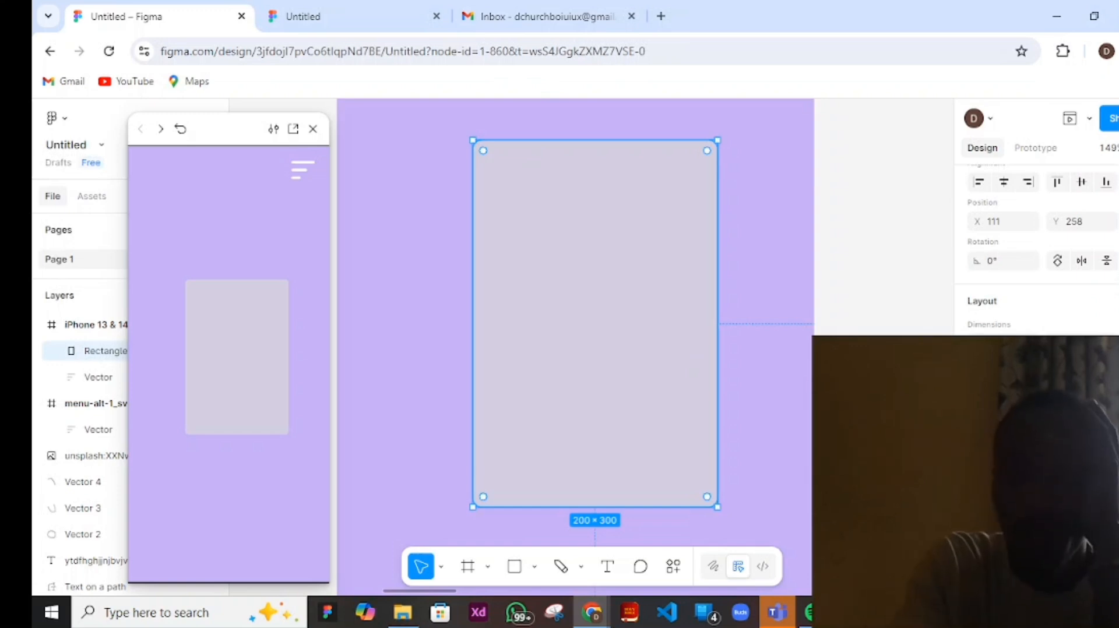
type("30")
key("Return")
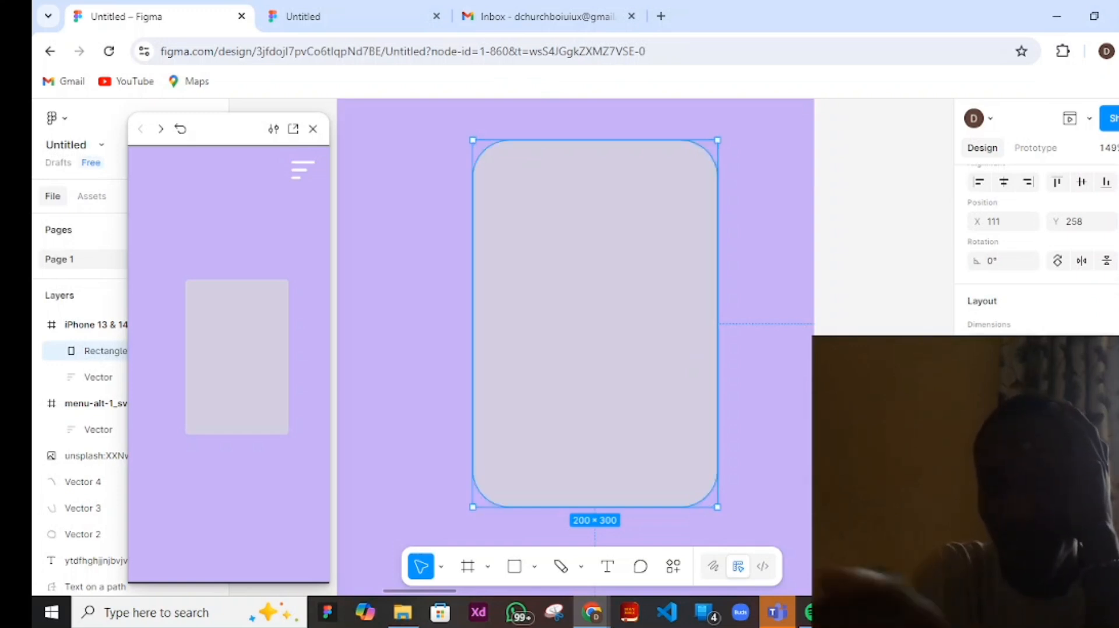
left_click(824, 151)
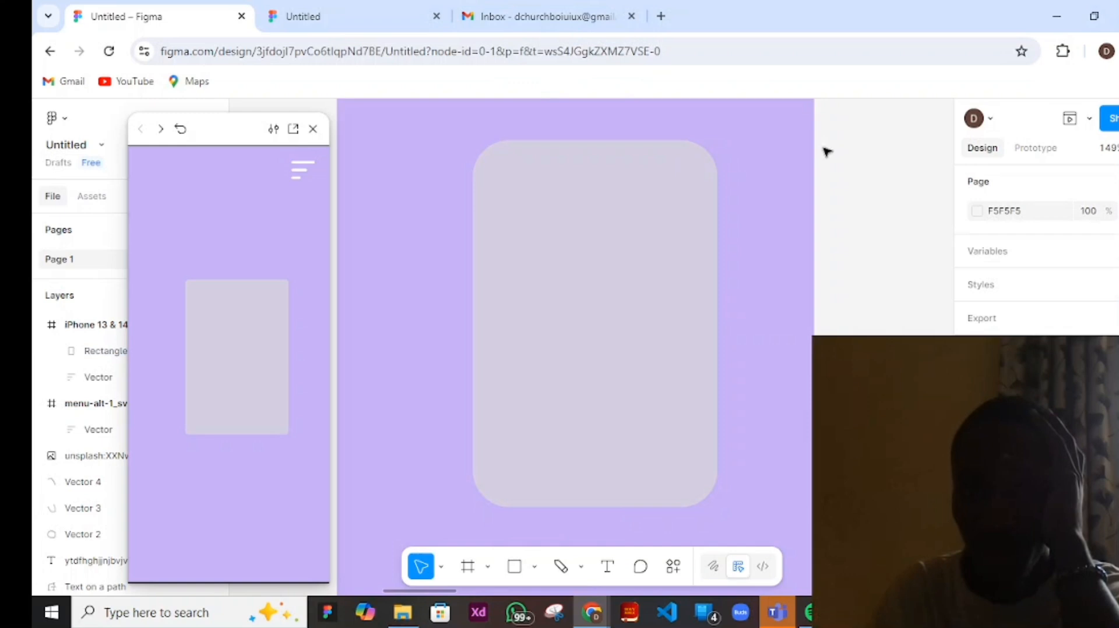
- Change the rectangle's fill to green (22AF5D)
left_click(686, 191)
scroll(1062, 225, "down", 2)
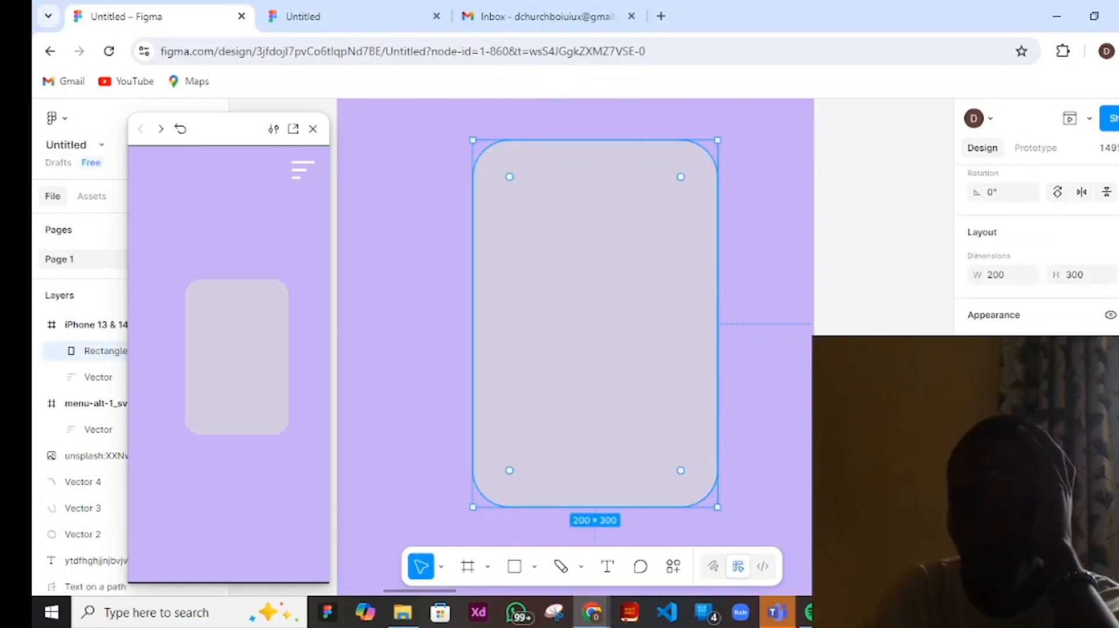
left_click(978, 424)
left_click(908, 318)
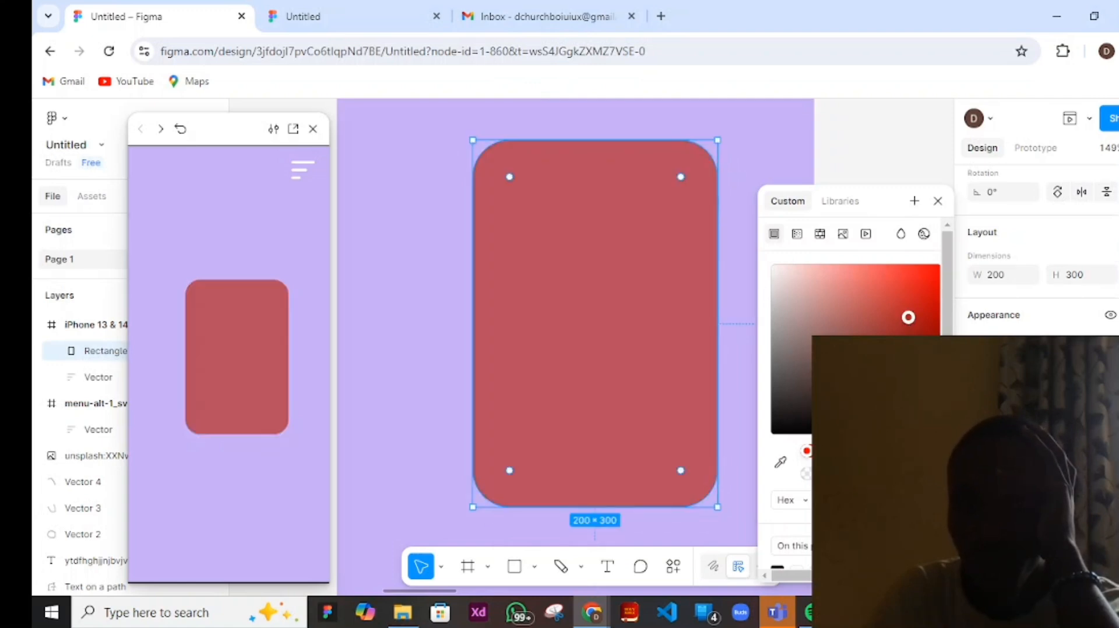
left_click(860, 451)
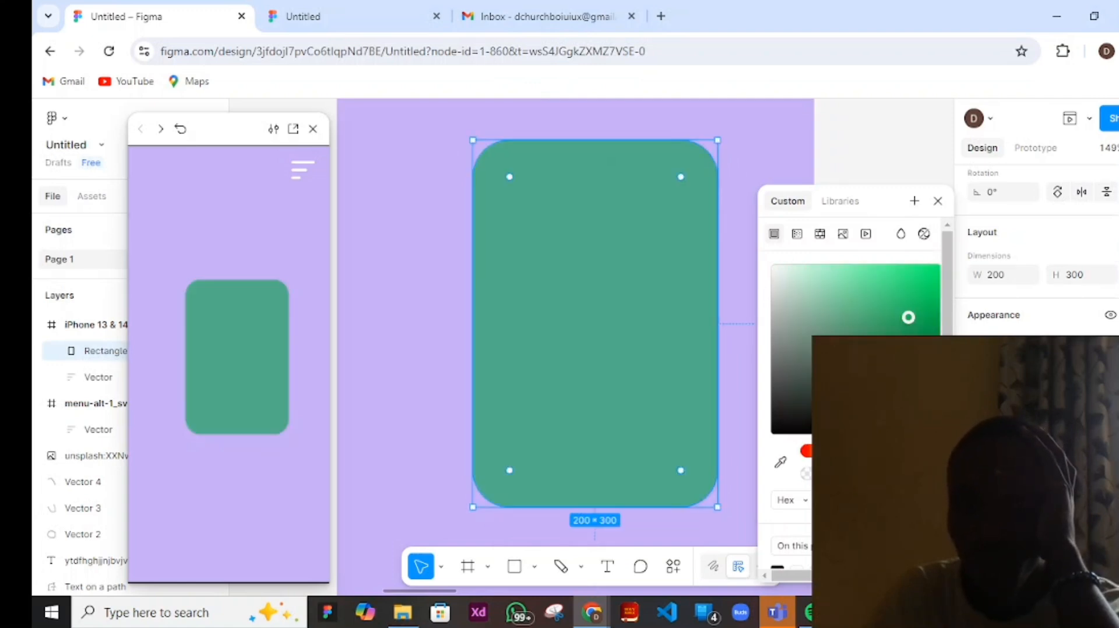
- Add a stroke with a weight of 5 to the rectangle and color it brownish red (7D3F3F)
left_click(1110, 457)
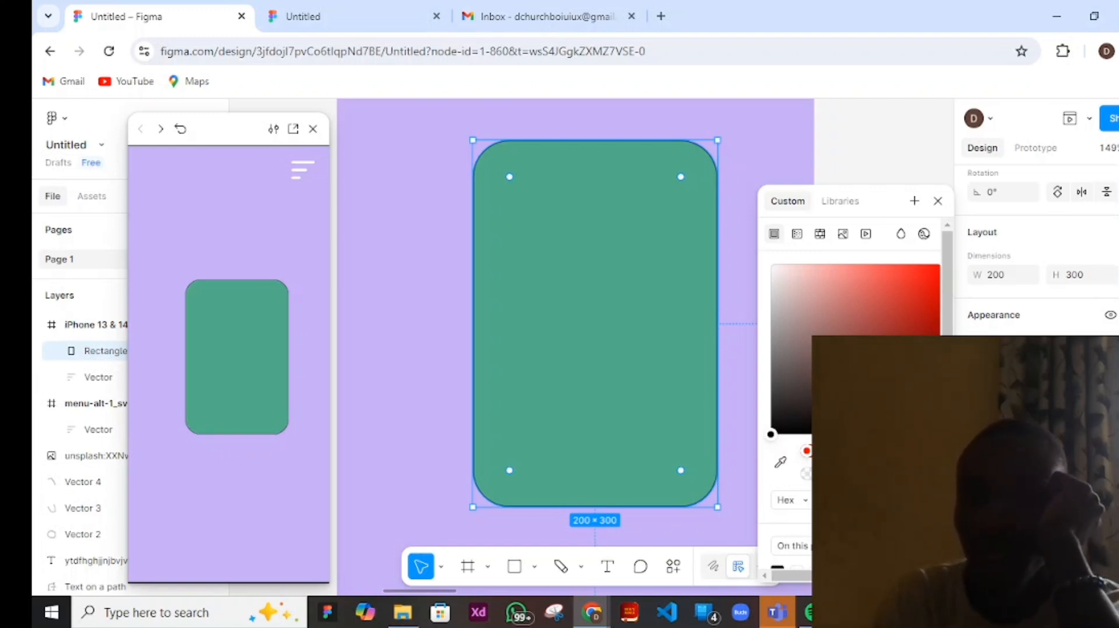
key("Escape")
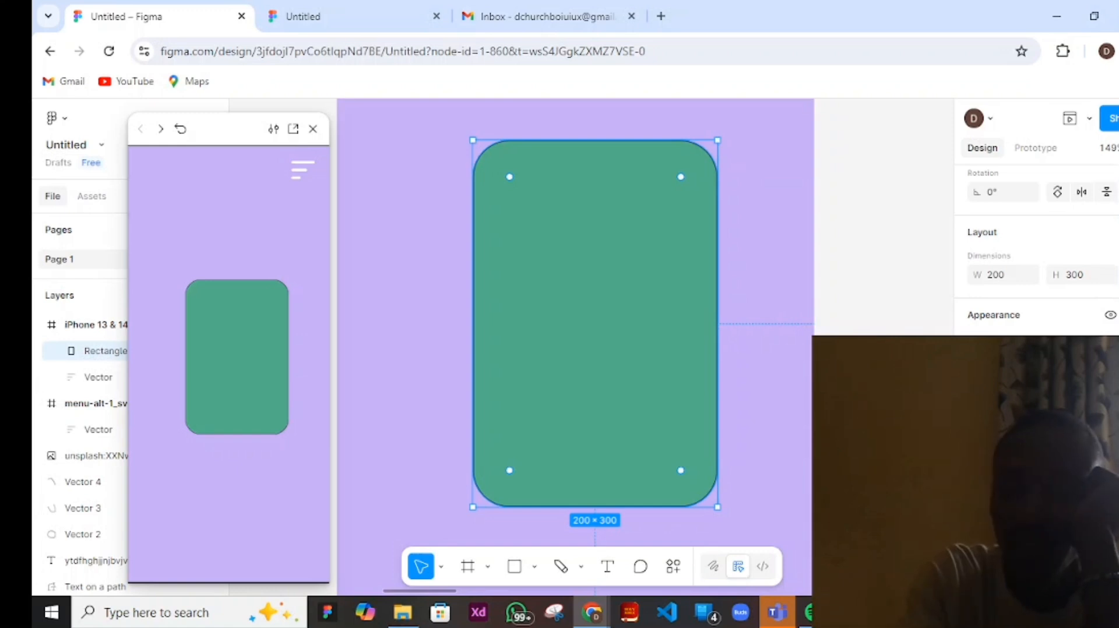
type("5")
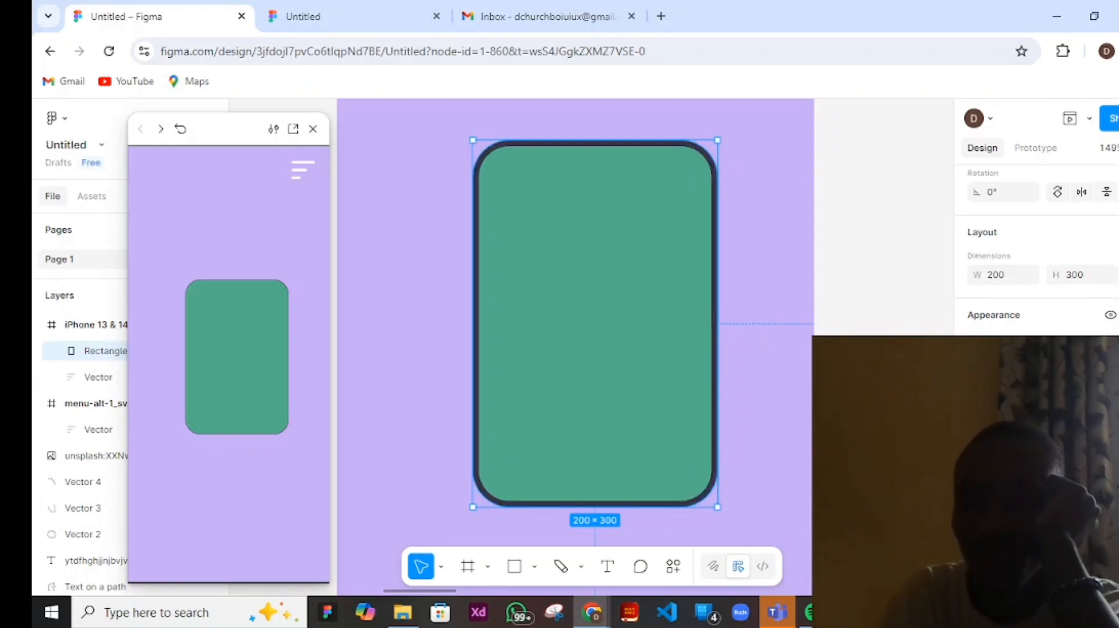
left_click(978, 483)
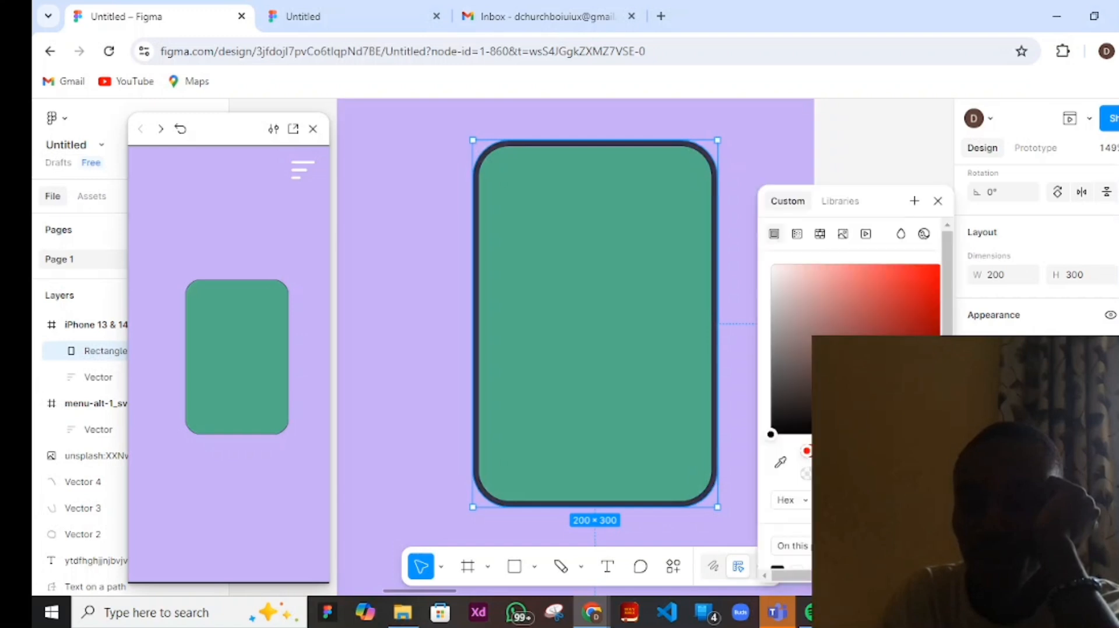
scroll(860, 397, "down", 1)
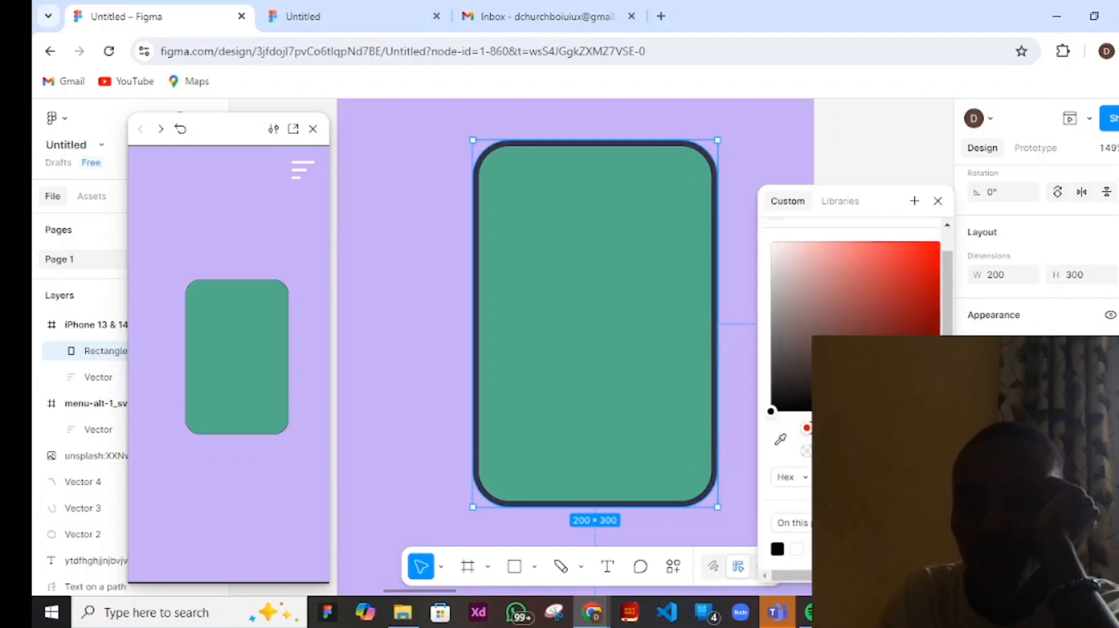
left_click(854, 325)
left_click(750, 443)
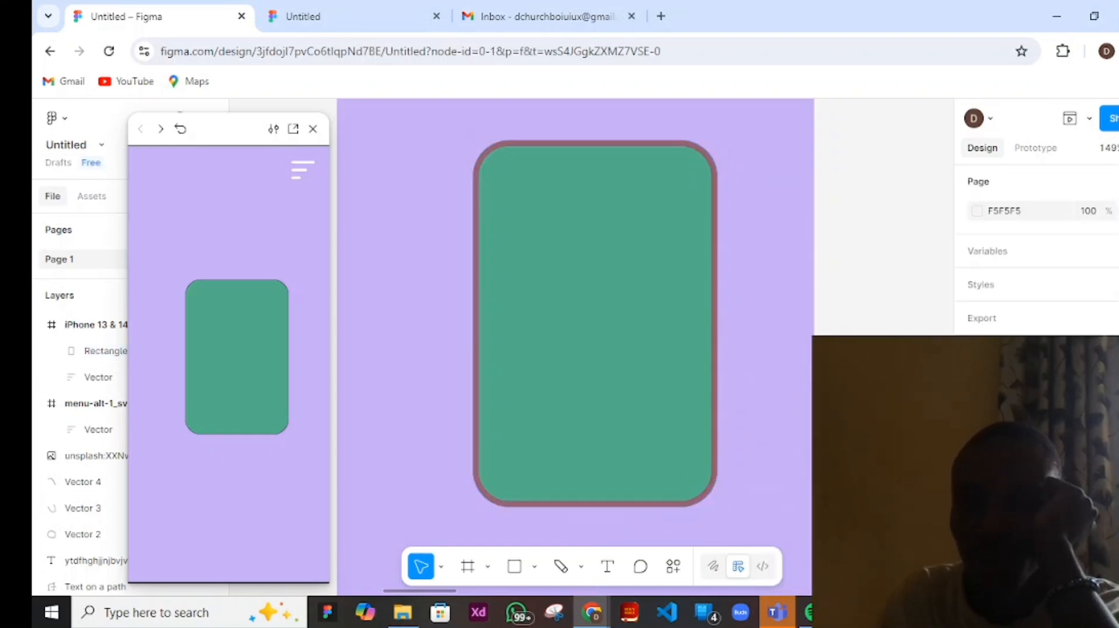
- Add a drop shadow effect to the green rectangle
left_click(686, 401)
scroll(1037, 280, "down", 3)
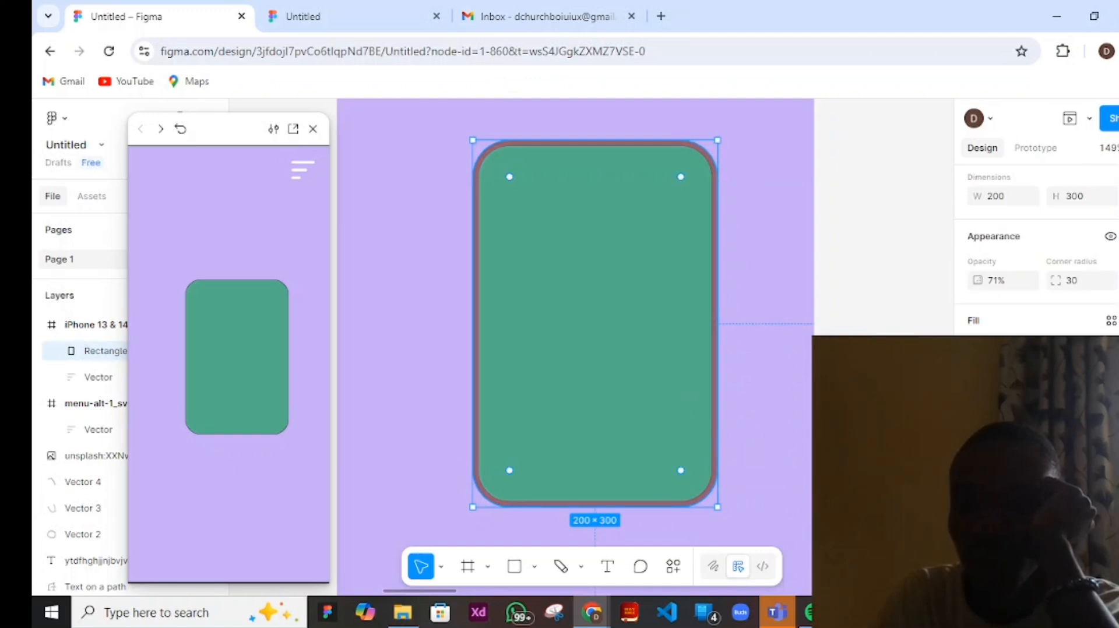
left_click(1114, 491)
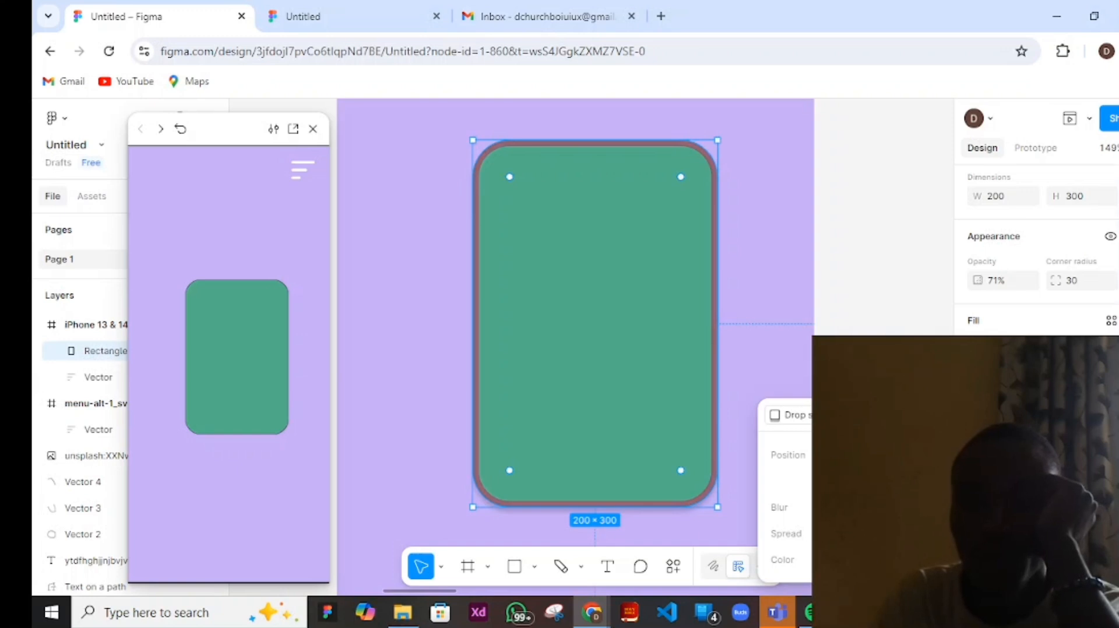
- Try the Noise and Texture effect types on the rectangle, and return the effect to Drop shadow
left_click(792, 415)
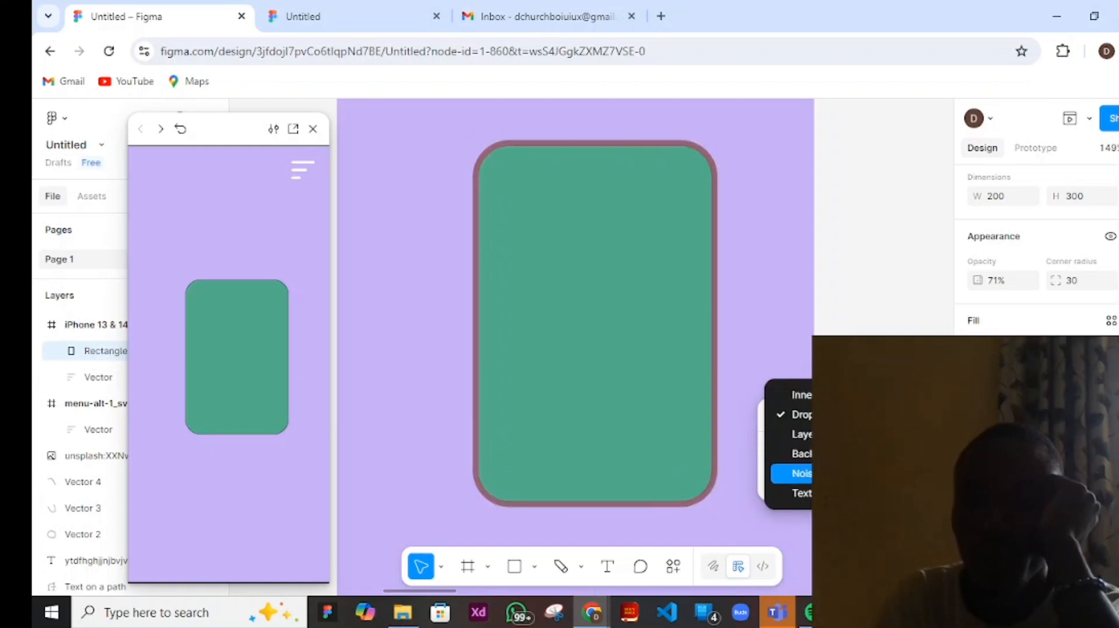
left_click(799, 473)
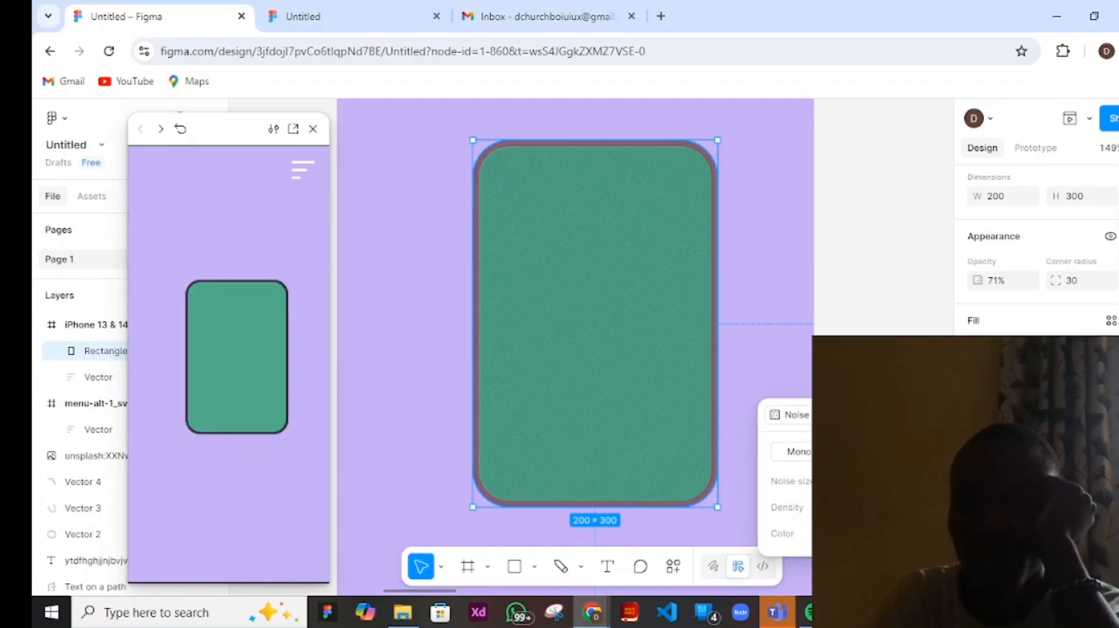
left_click(798, 414)
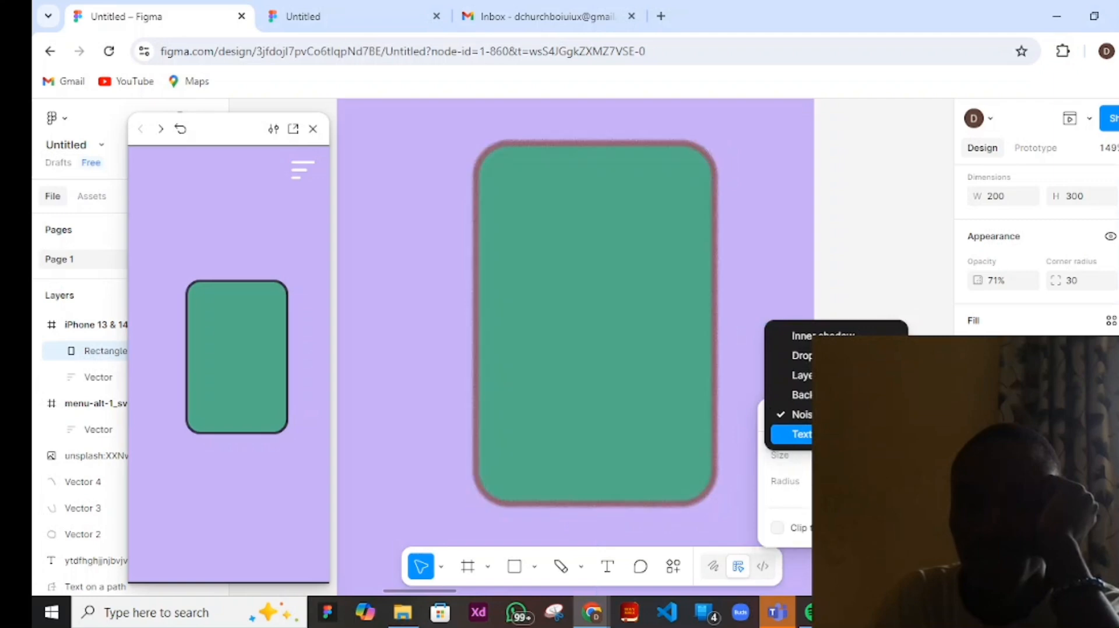
left_click(800, 434)
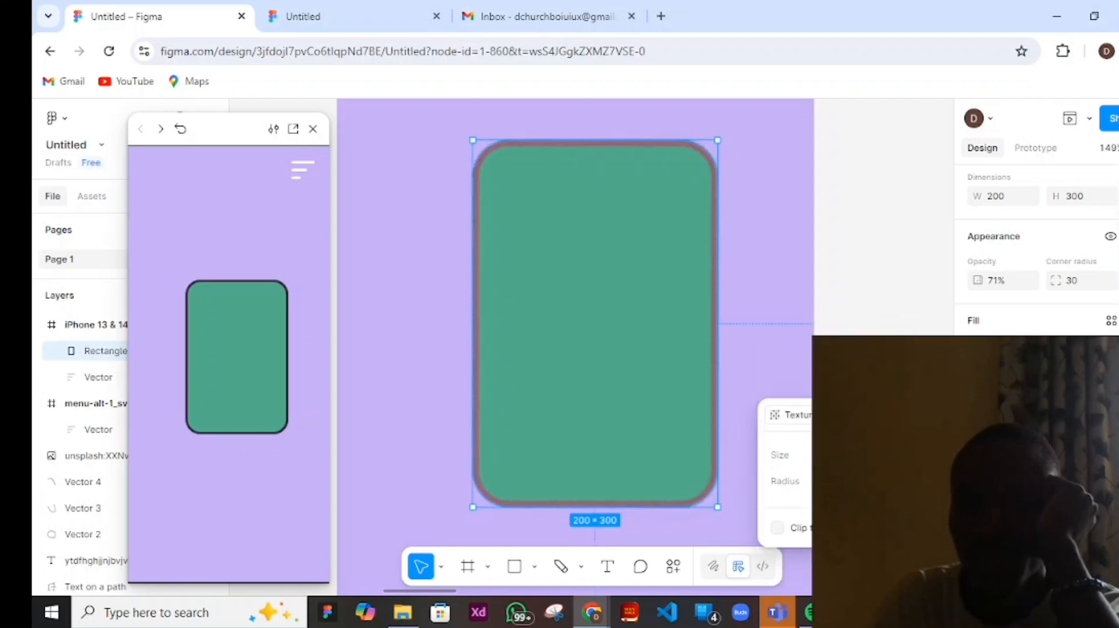
left_click(939, 415)
left_click(978, 517)
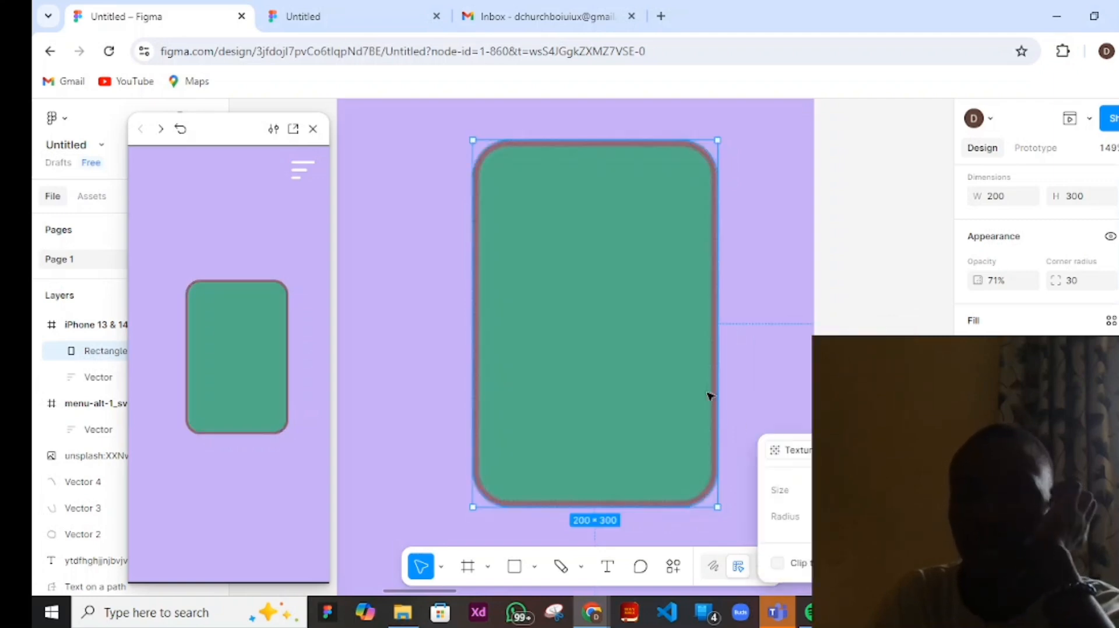
left_click(806, 450)
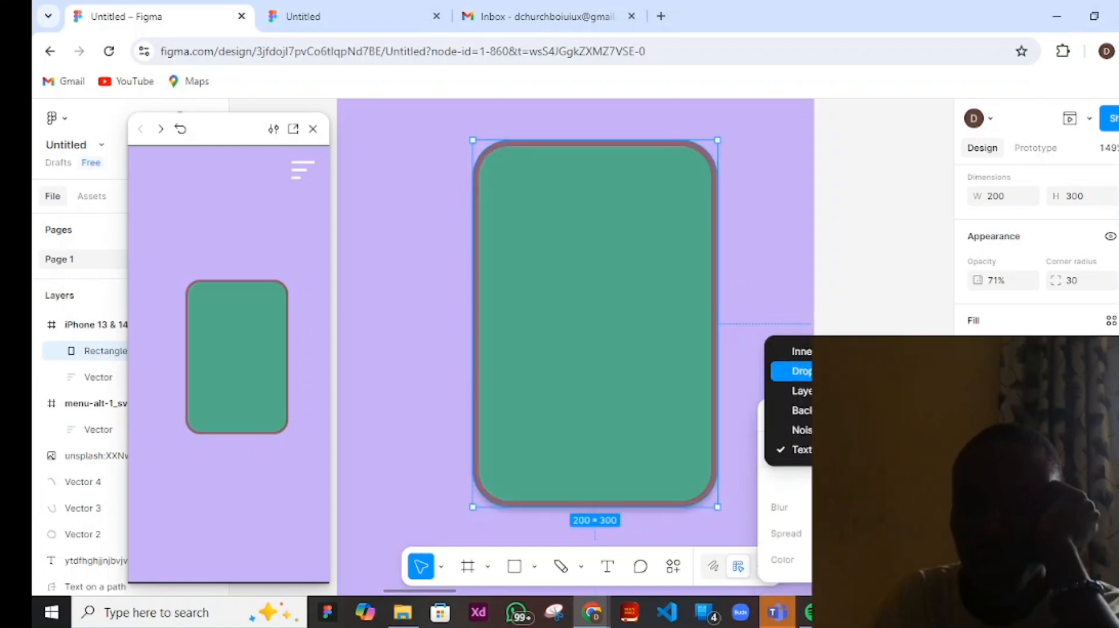
left_click(820, 372)
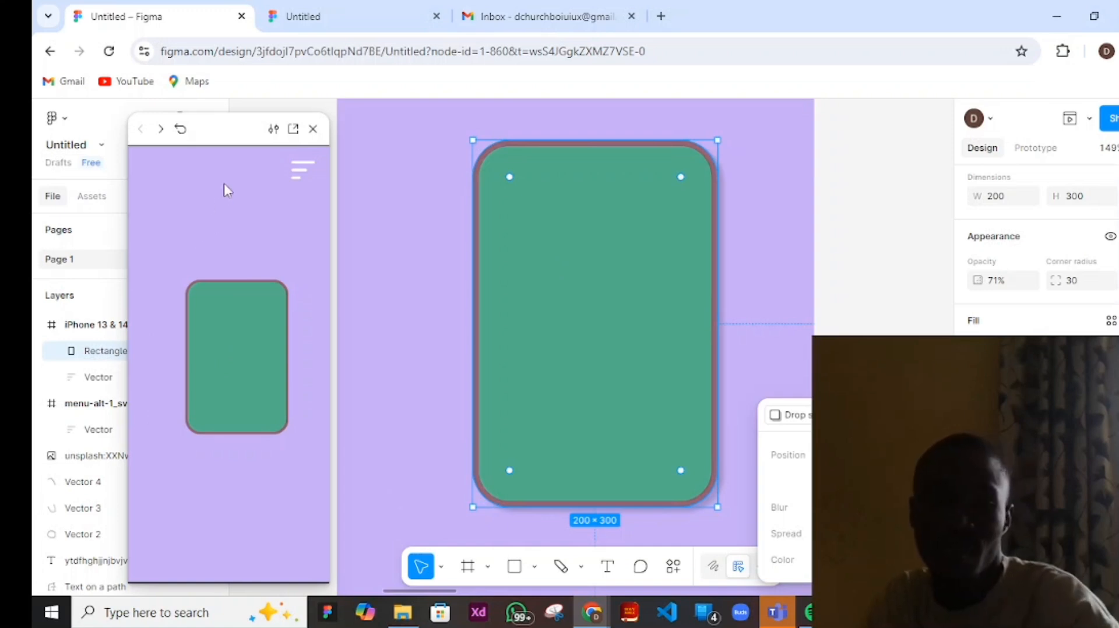
- Shift the floating preview window slightly to uncover more of the layer names
left_click_drag(215, 117, 260, 169)
left_click_drag(298, 121, 242, 132)
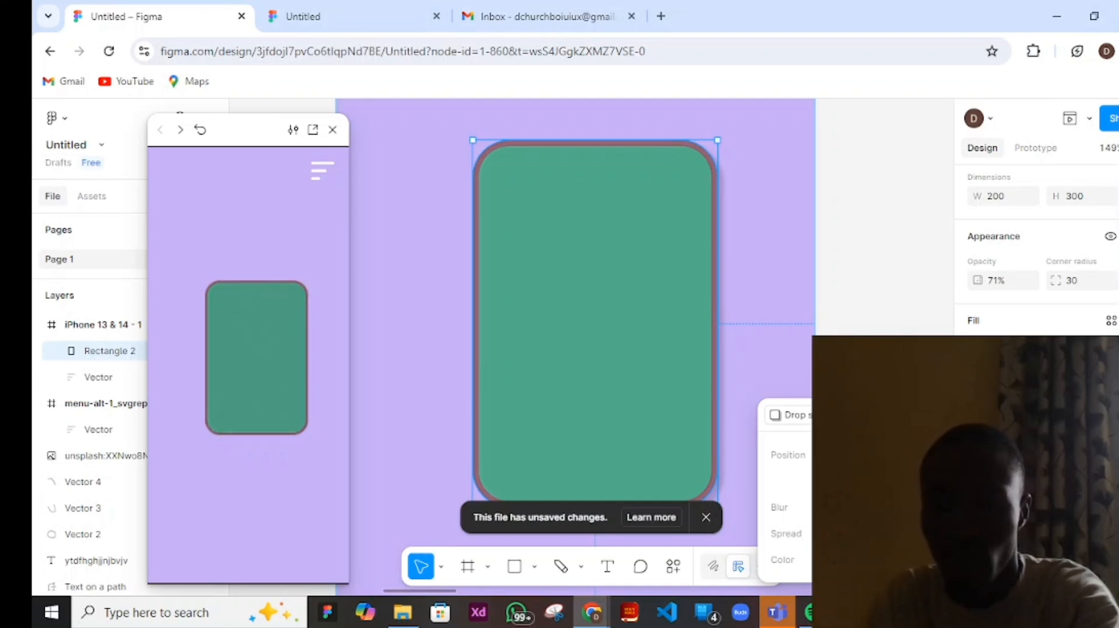
- Set the rectangle's drop shadow color to near-white (FEFEFE) at 25% opacity
left_click(838, 560)
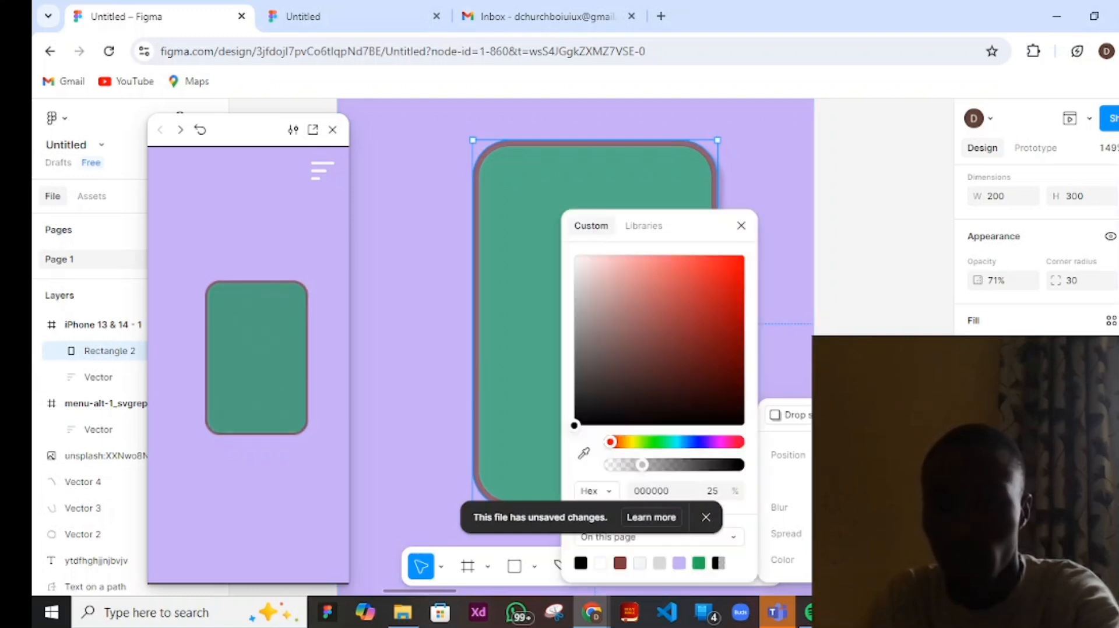
left_click(719, 334)
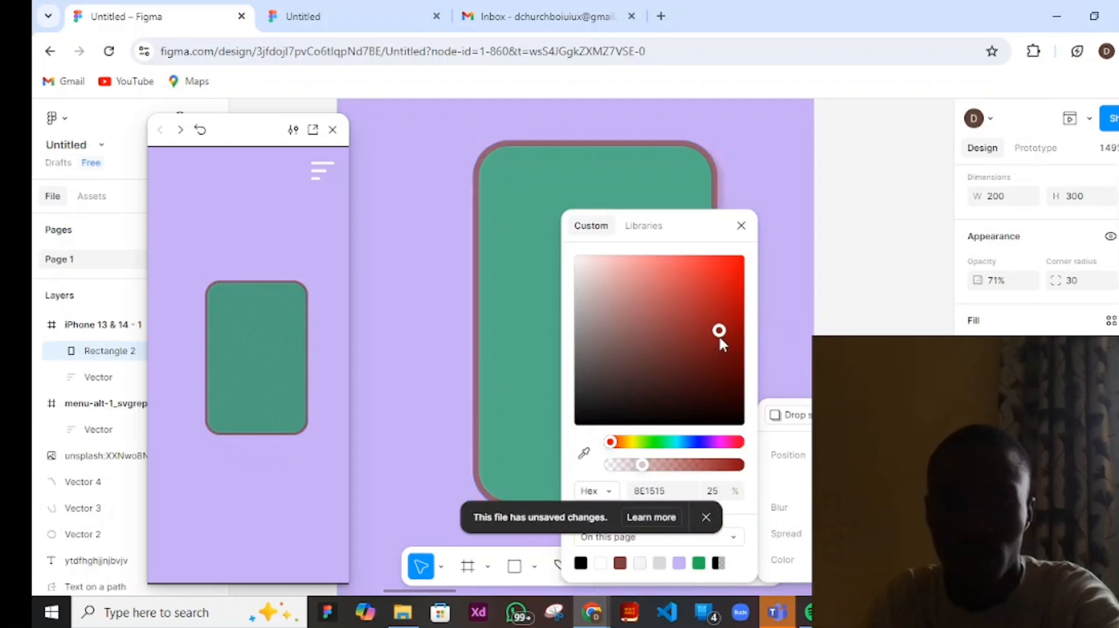
mouse_move(721, 330)
left_mouse_down()
mouse_move(728, 291)
mouse_move(577, 264)
left_mouse_up()
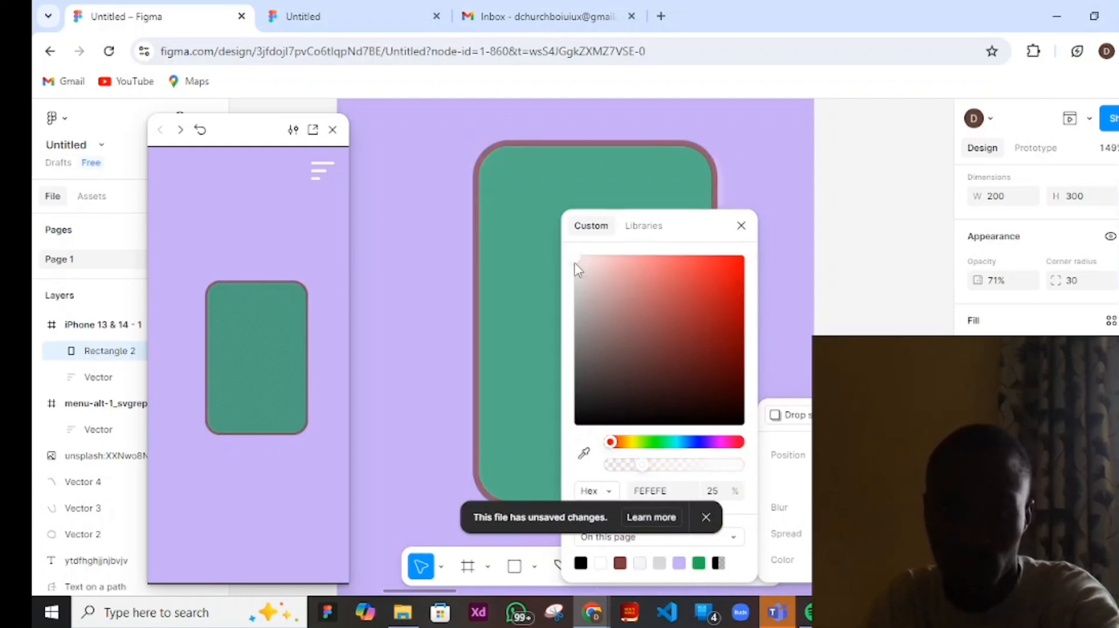
left_click(787, 226)
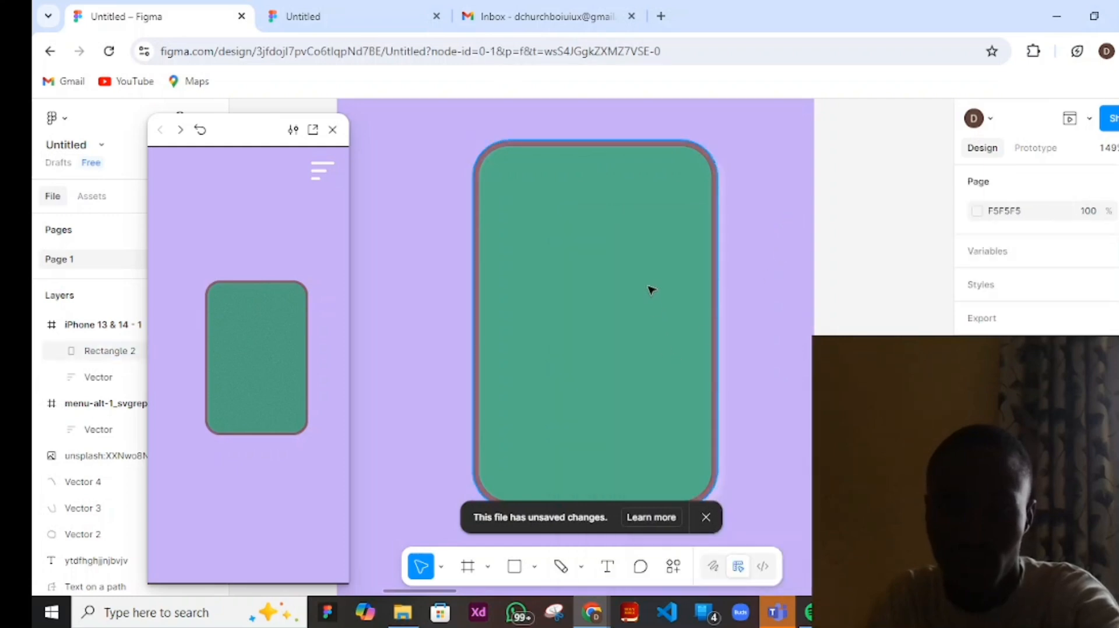
- Move the rectangle to about X 95, Y 237 within the iPhone frame
left_click_drag(648, 286, 646, 268)
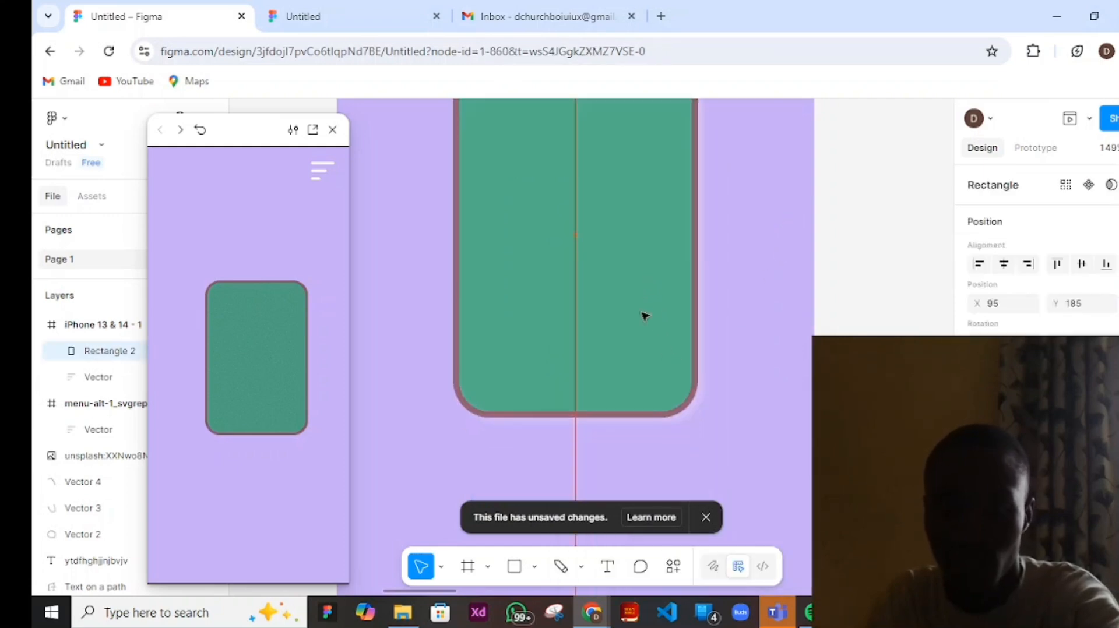
left_click_drag(644, 316, 647, 380)
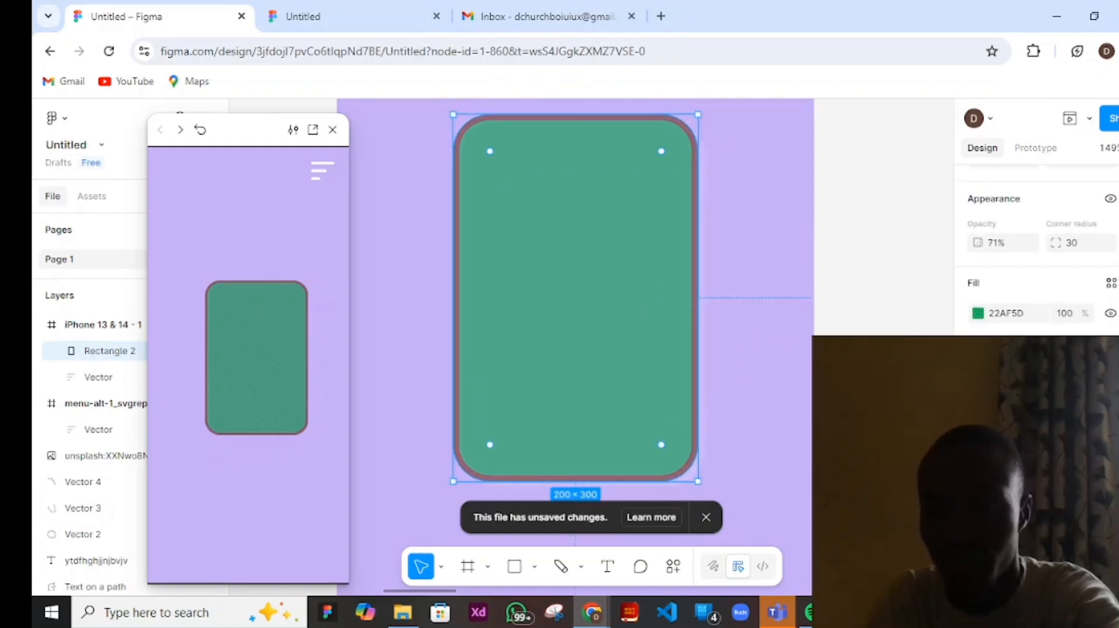
- Increase the drop shadow's horizontal offset, color it brownish red 7D3F3F at 100%, and deselect the rectangle
left_click(978, 499)
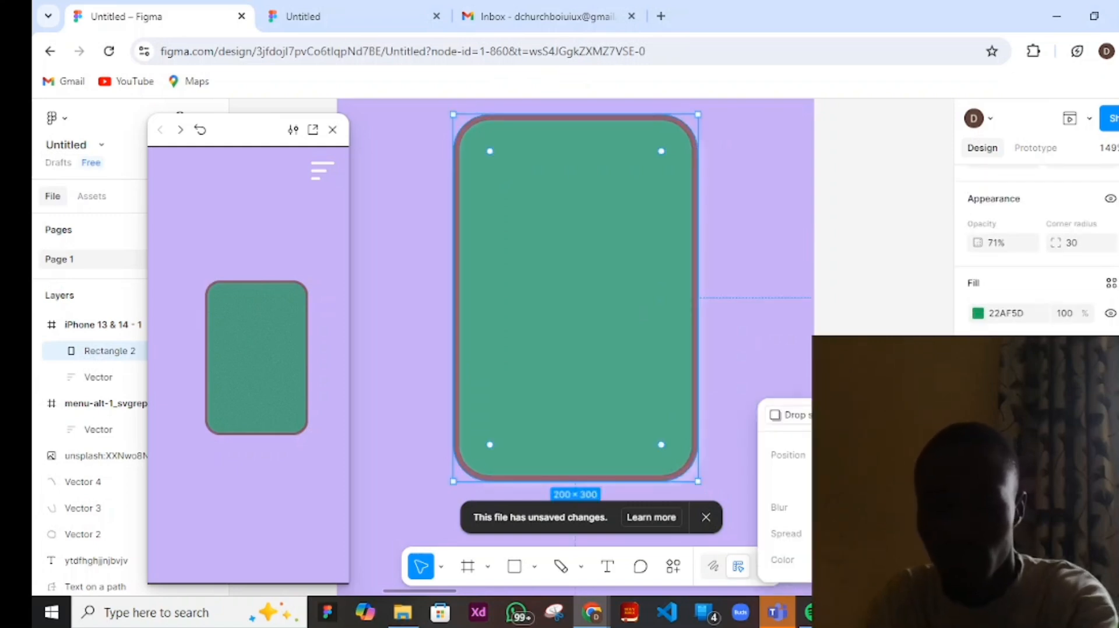
key("Return")
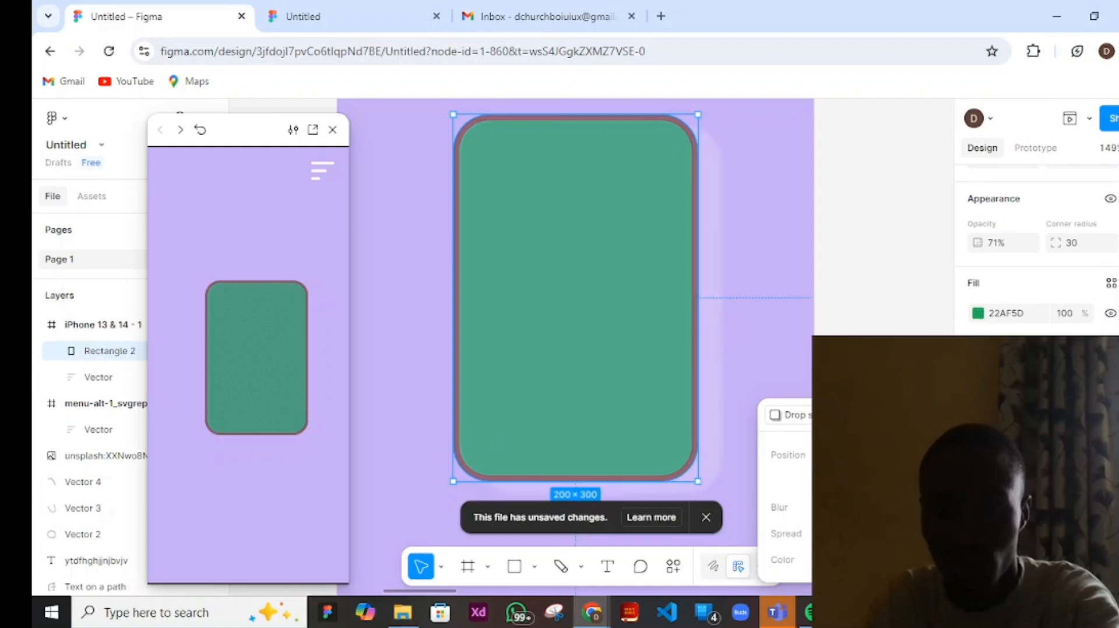
left_click(838, 560)
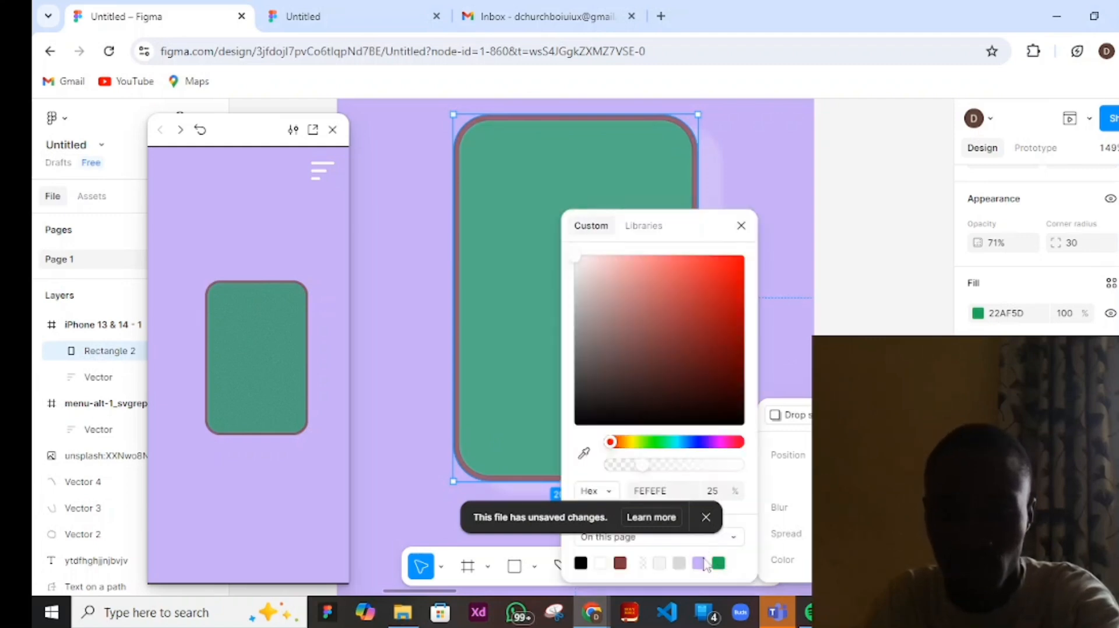
left_click(620, 562)
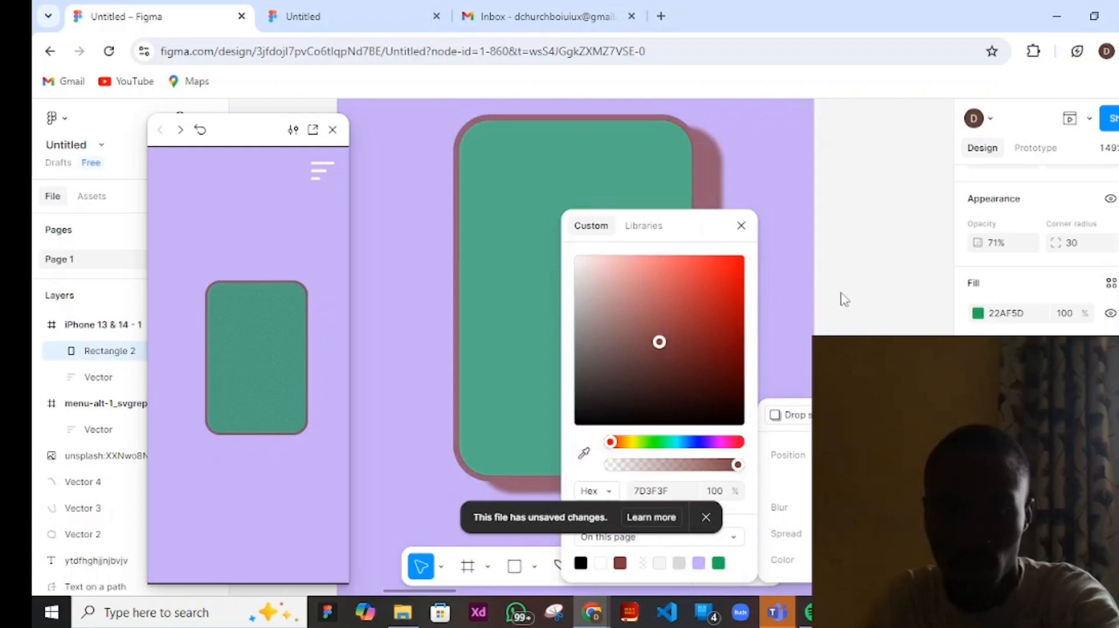
left_click(828, 279)
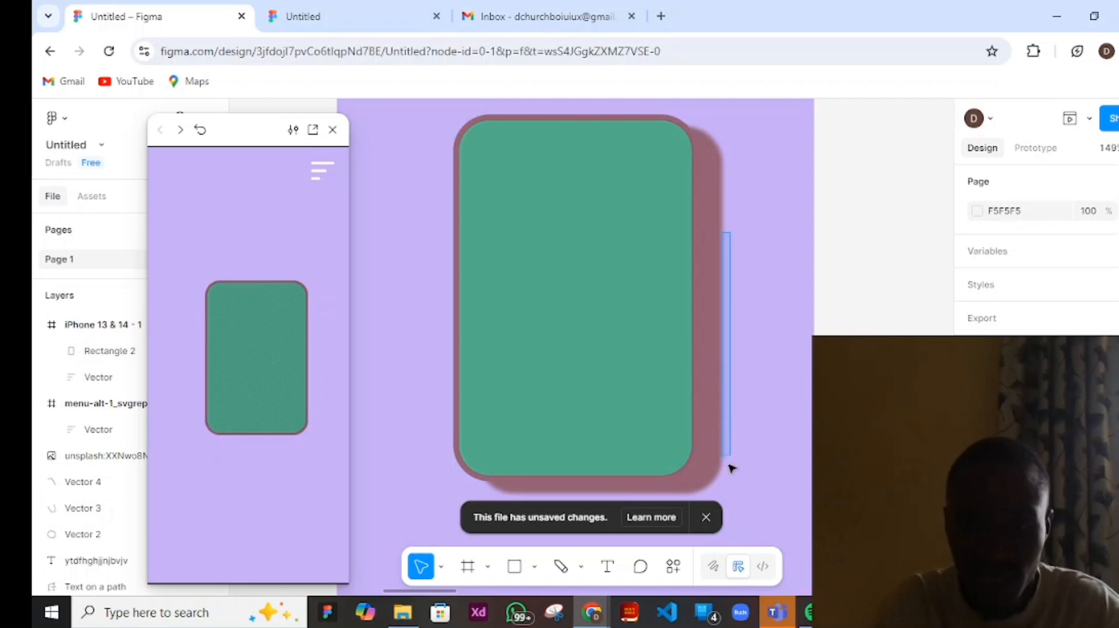
left_click(670, 475)
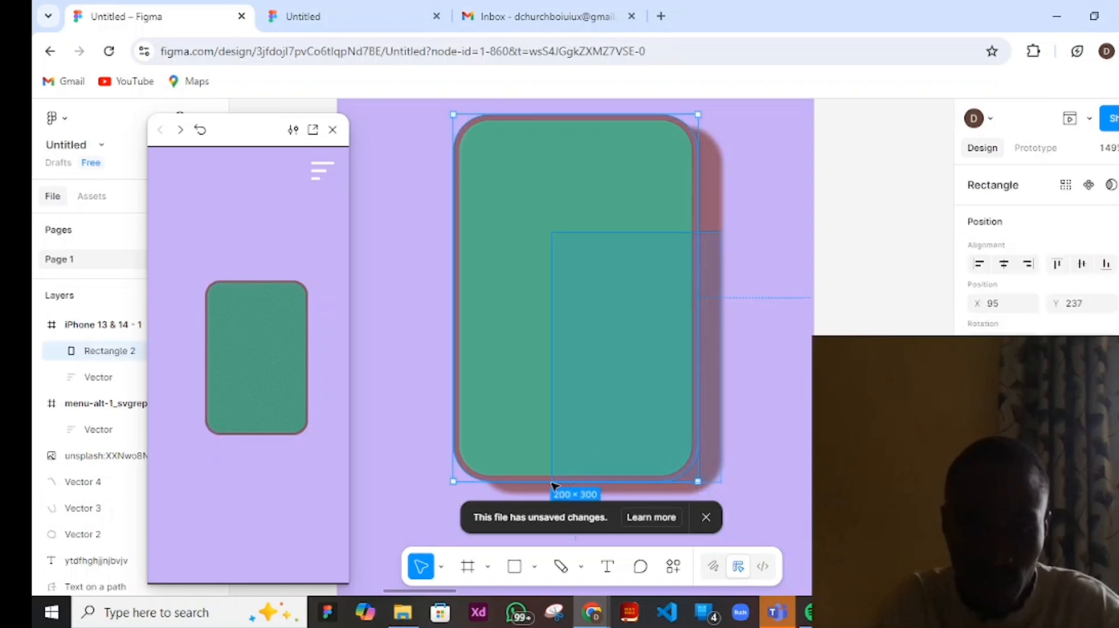
left_click(868, 316)
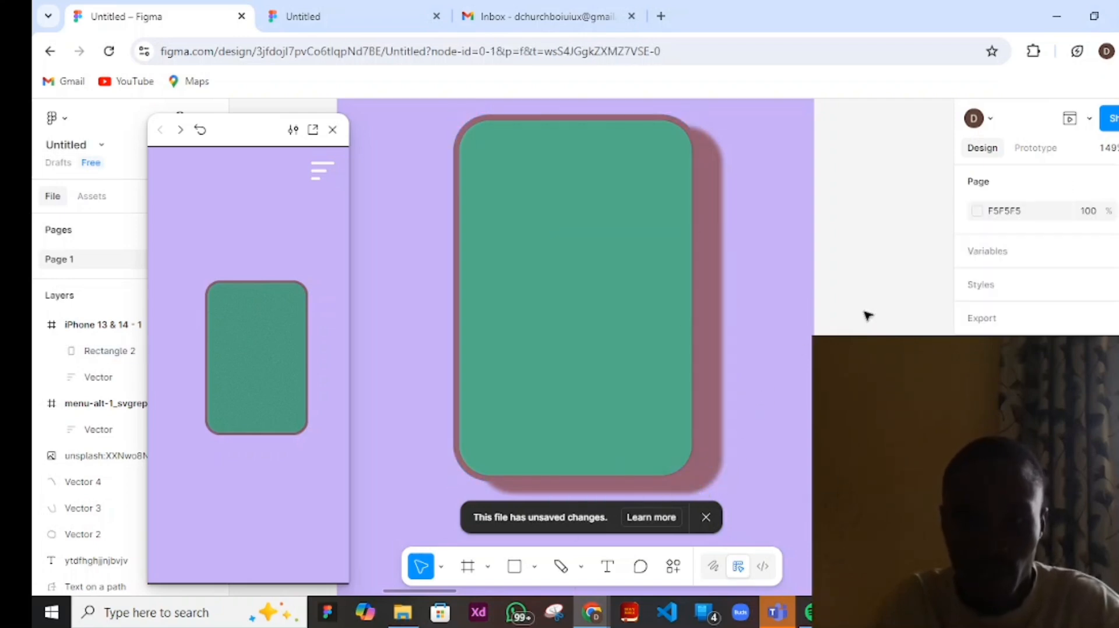
- Examine the green rectangle's appearance, fill and stroke properties and its placement within the iPhone frame
left_click(670, 315)
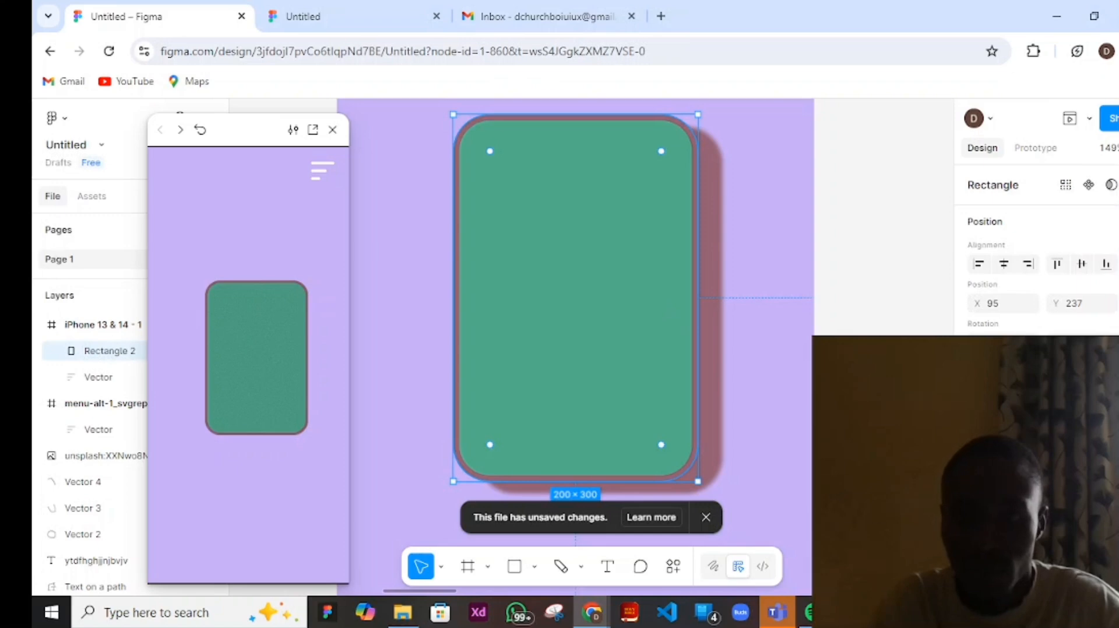
scroll(1035, 245, "down", 3)
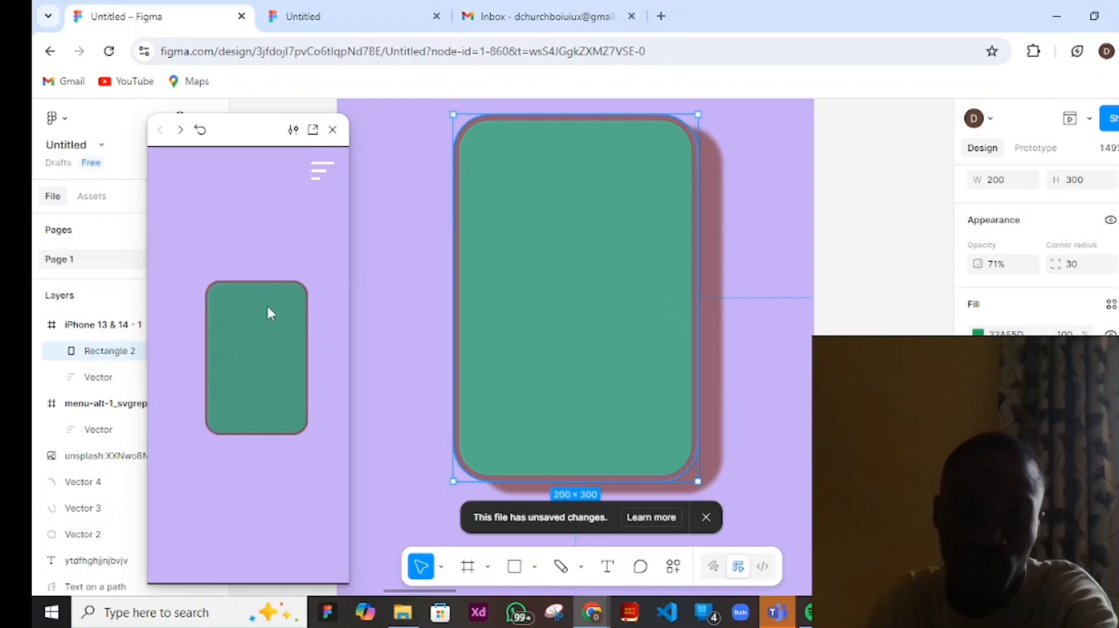
left_click_drag(649, 312, 649, 305)
scroll(1034, 245, "down", 1)
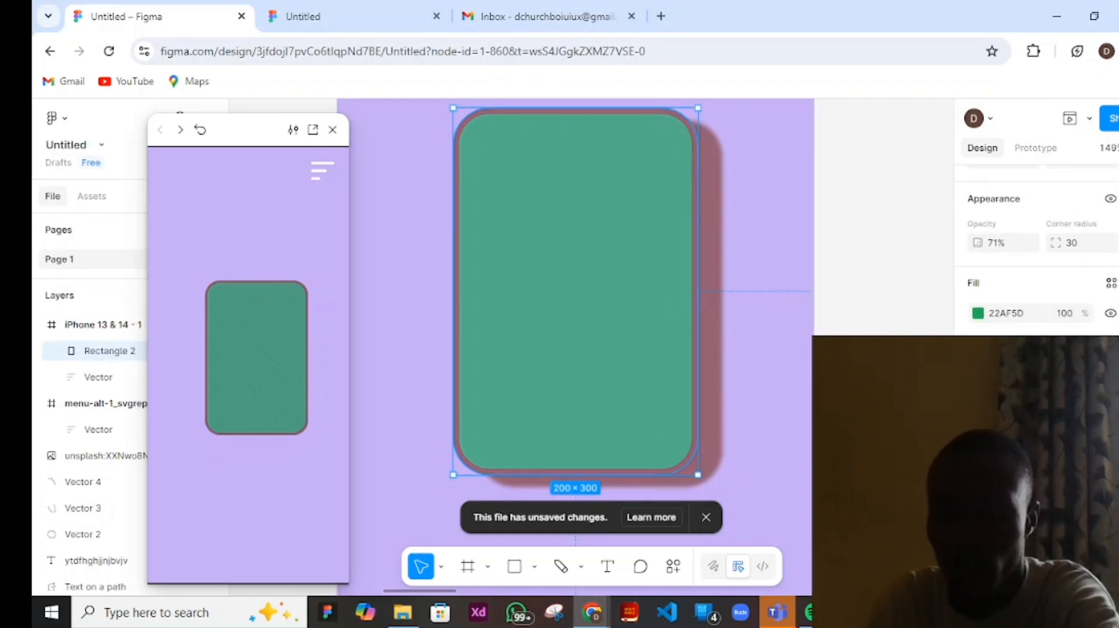
scroll(1034, 245, "down", 3)
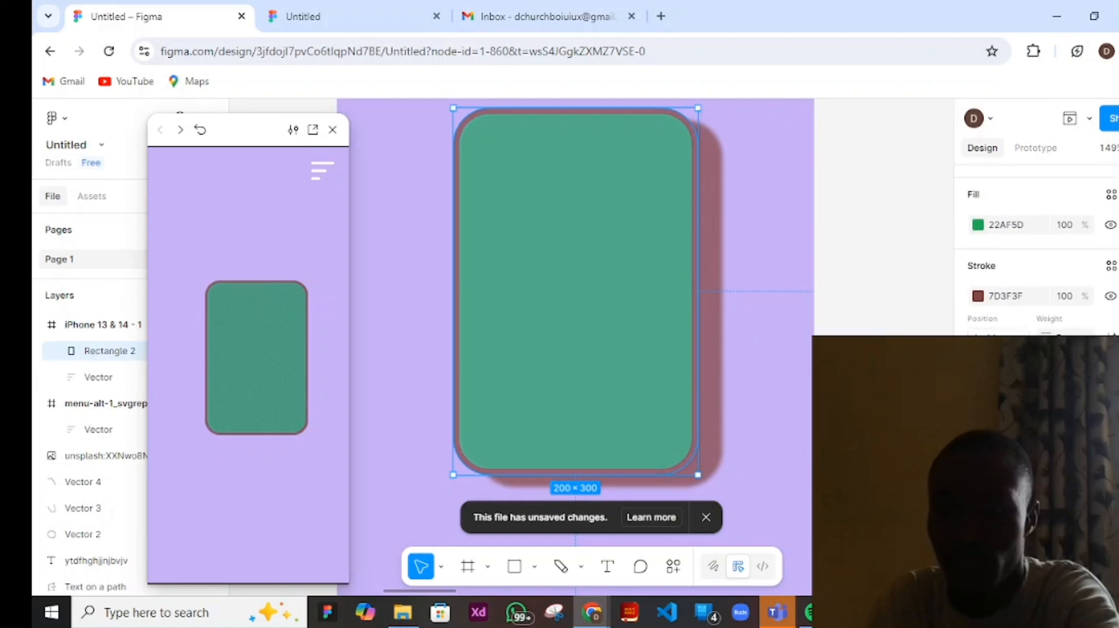
mouse_move(605, 249)
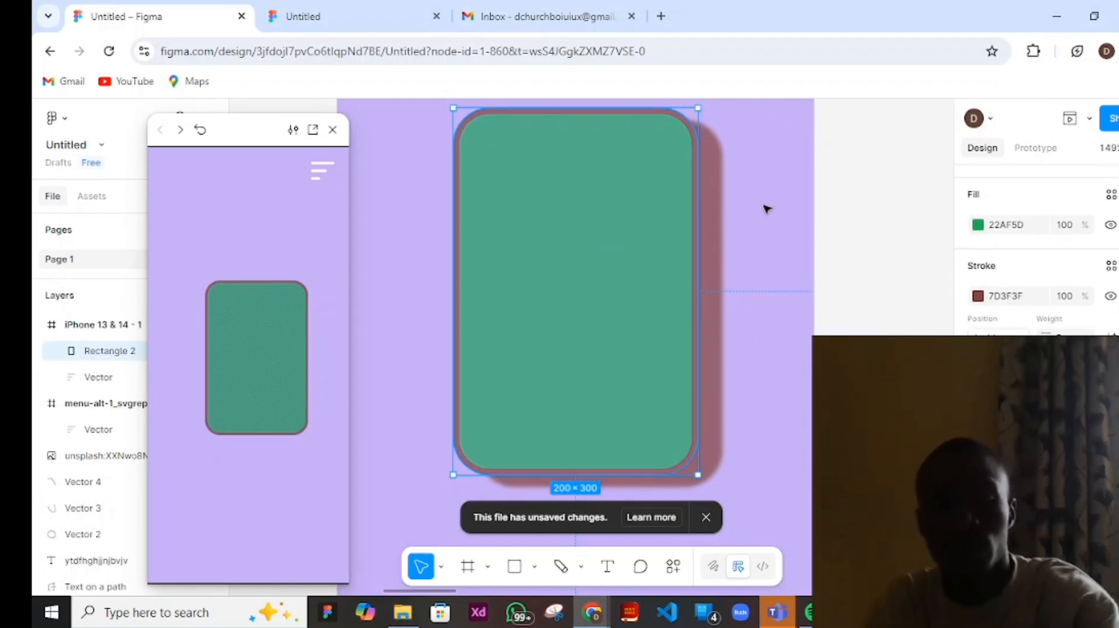
scroll(765, 207, "down", 3)
scroll(767, 198, "down", 2)
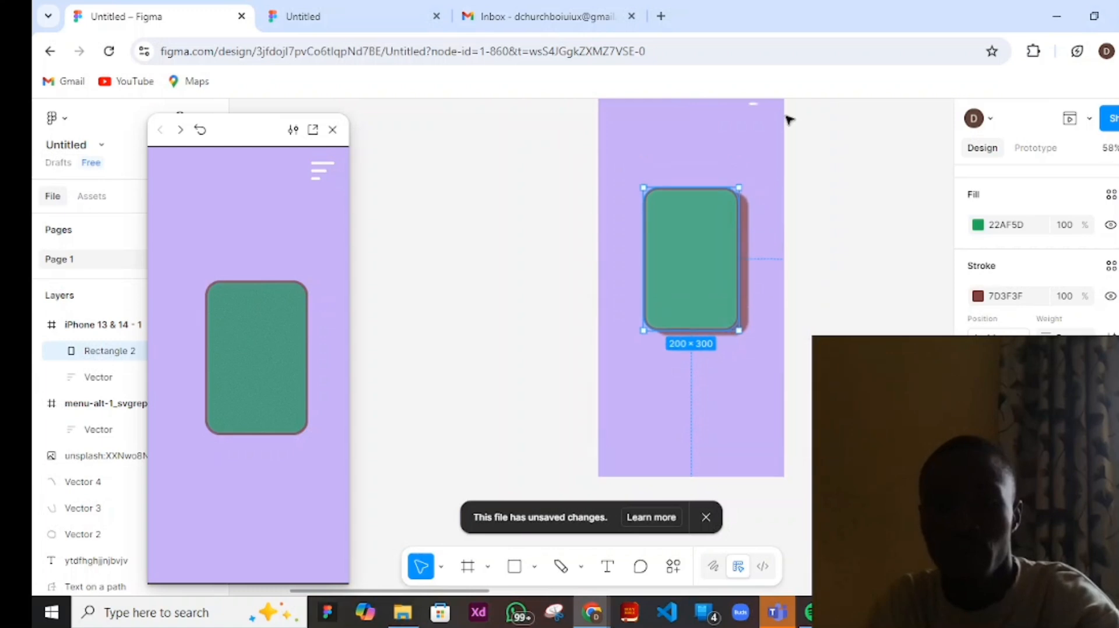
scroll(673, 135, "up", 3)
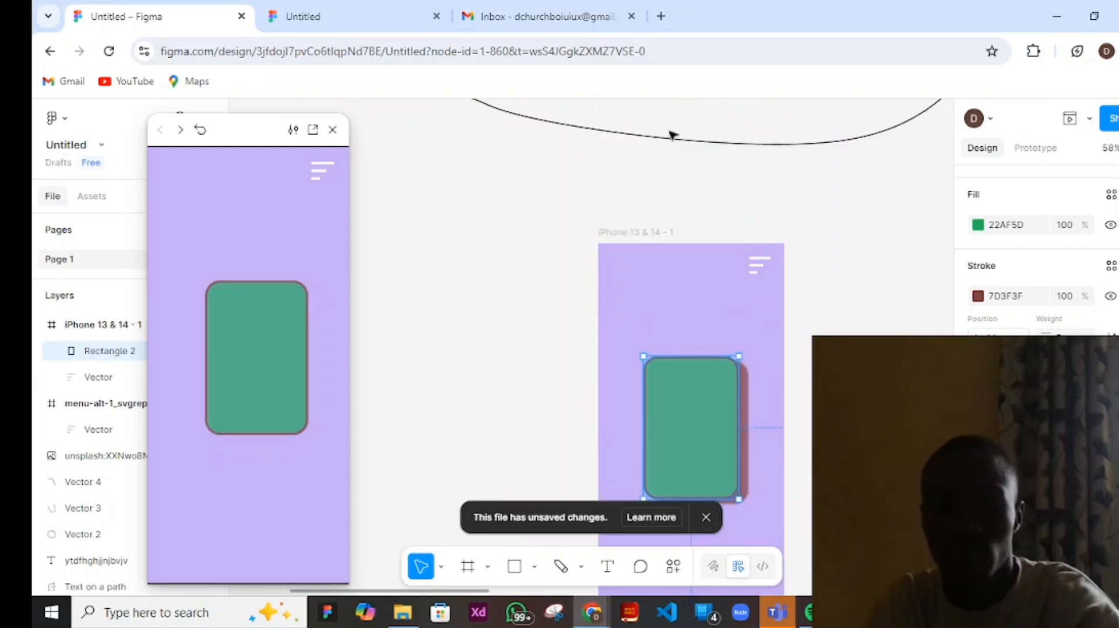
- Dismiss the unsaved-changes notice and move the iPhone frame upward on the canvas to about X -1393, Y 1931
left_click(624, 234)
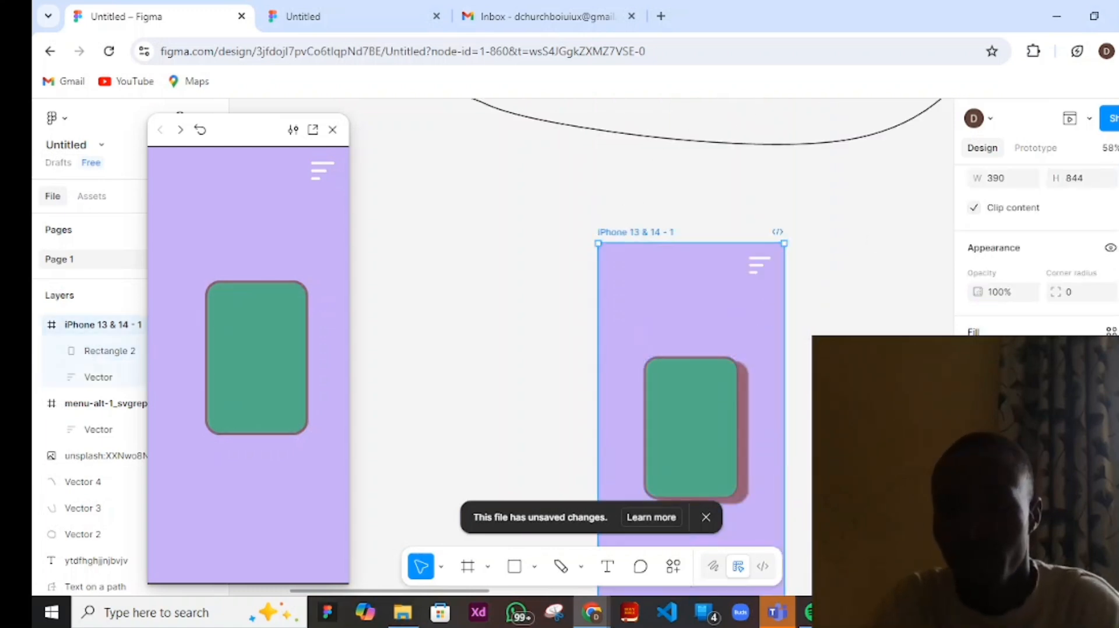
scroll(1037, 244, "down", 2)
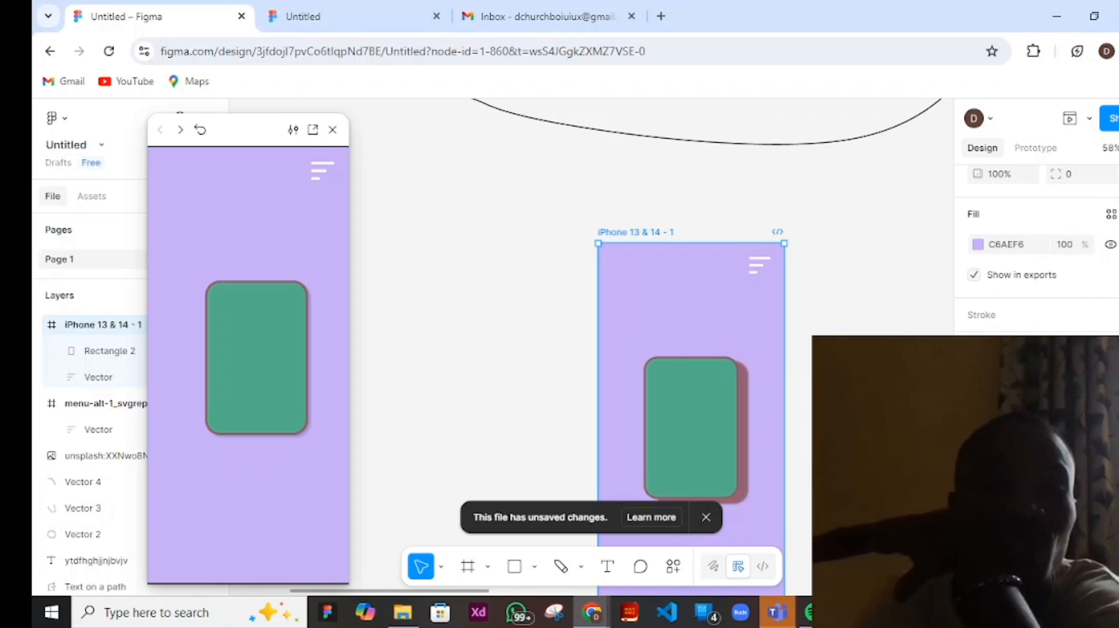
left_click(706, 516)
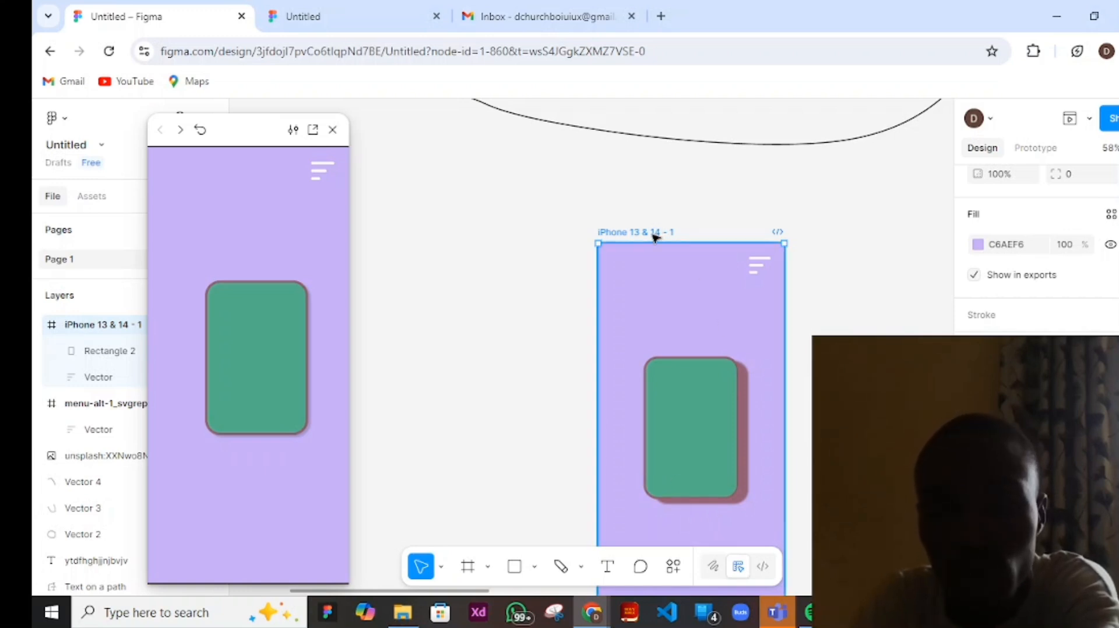
left_click_drag(656, 231, 655, 161)
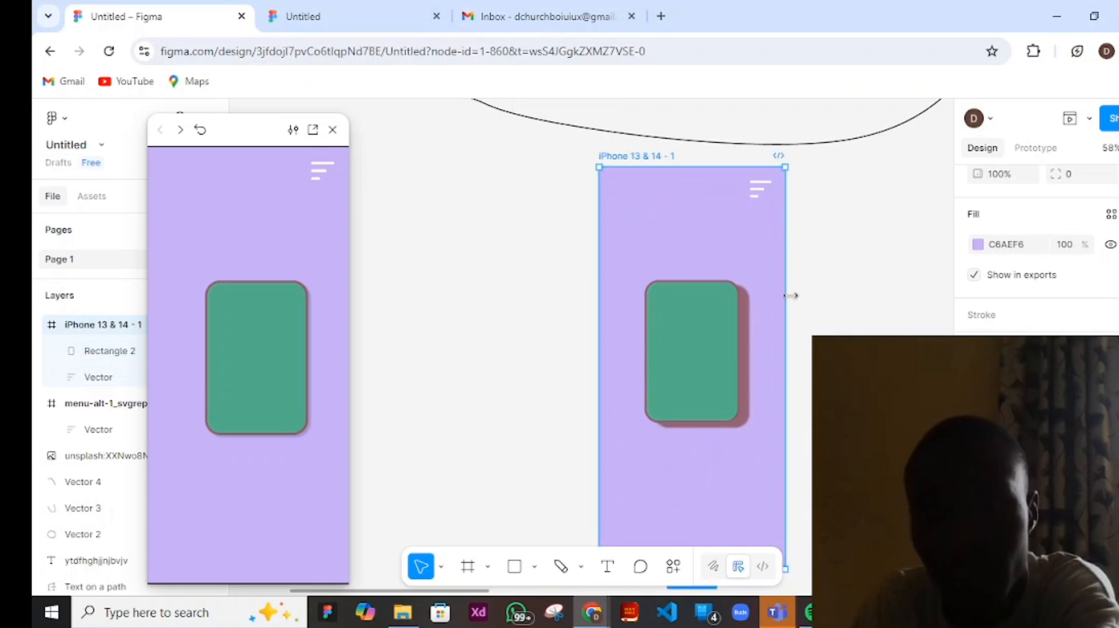
key("Escape")
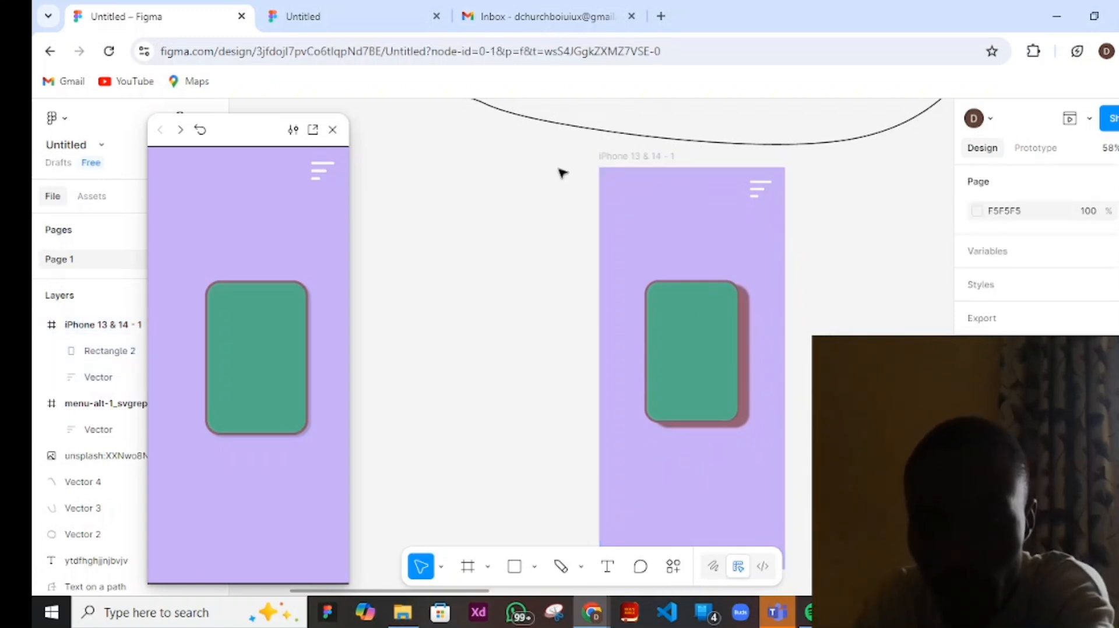
- Move the floating preview window off the layer list so it sits between the list and the iPhone frame
left_click(659, 161)
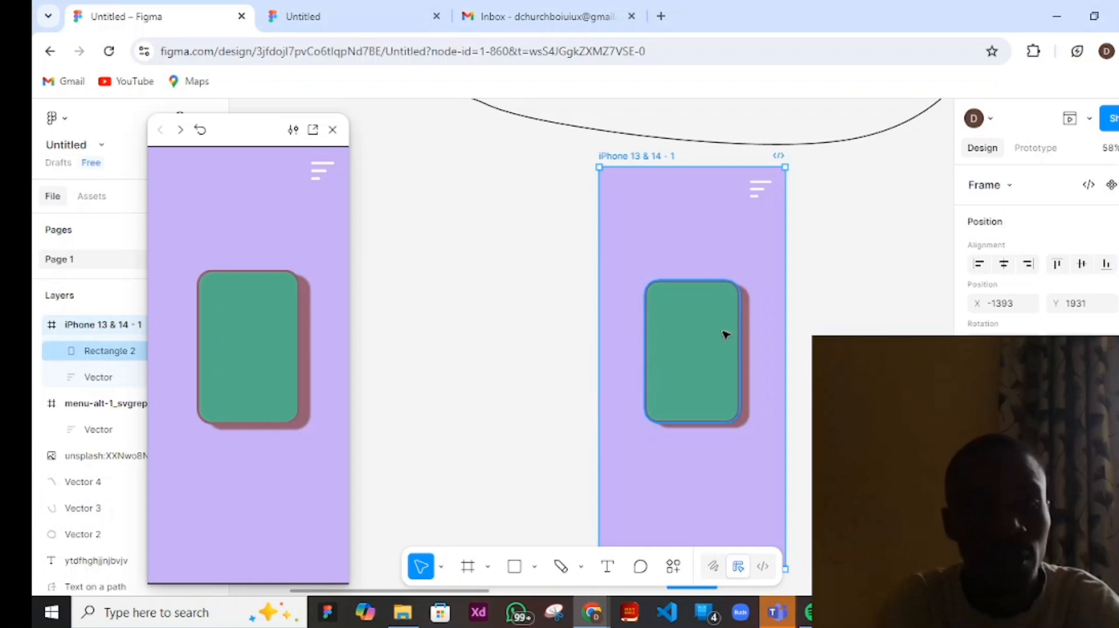
scroll(758, 499, "down", 1)
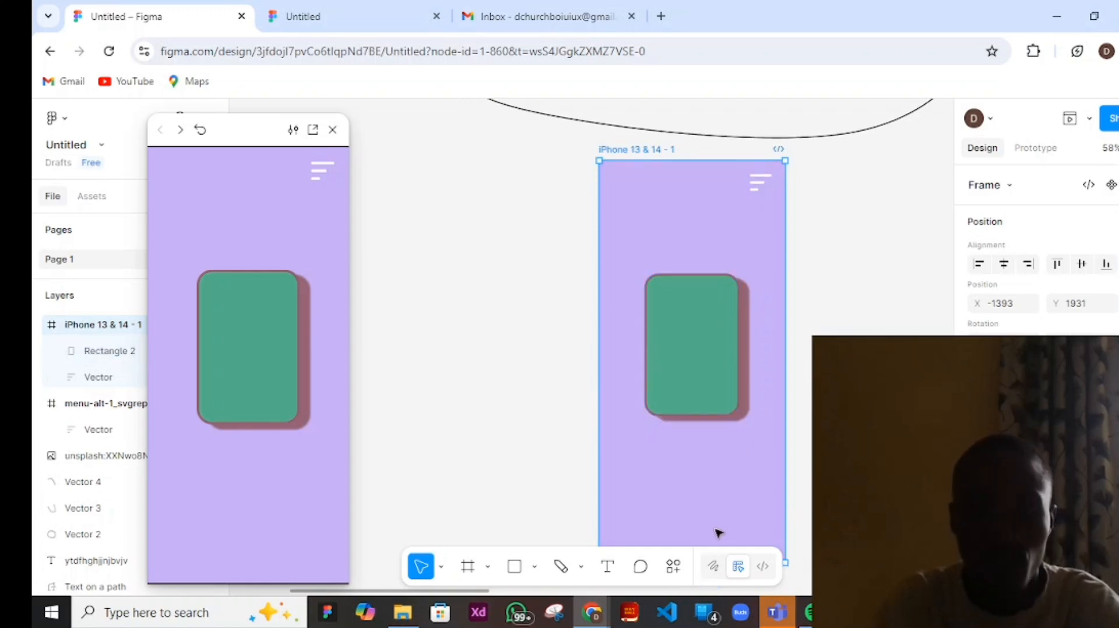
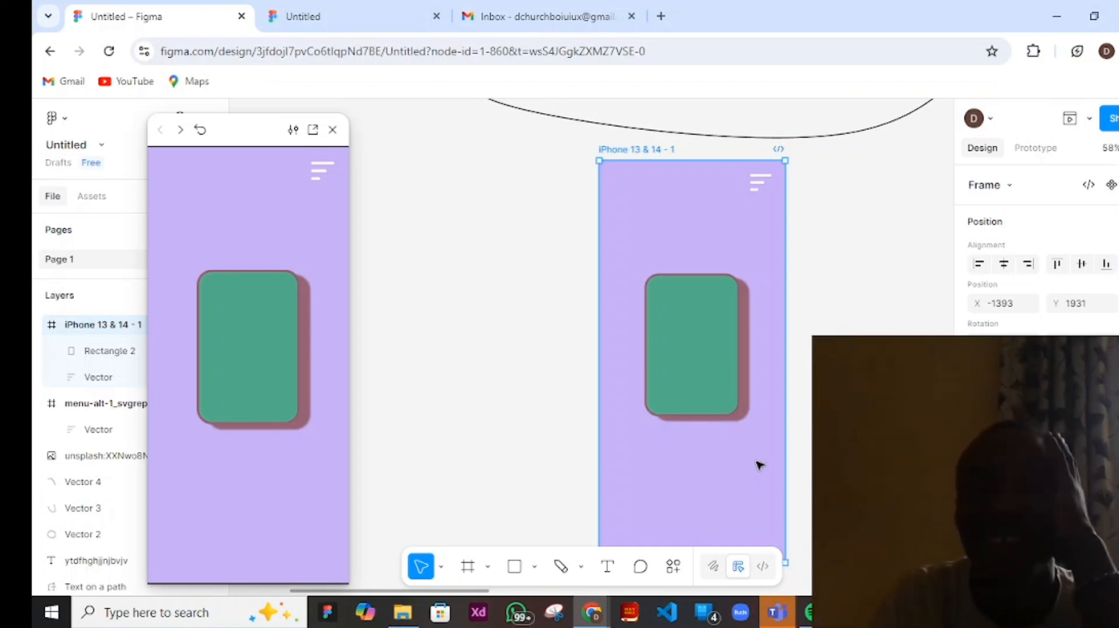
scroll(695, 355, "down", 1)
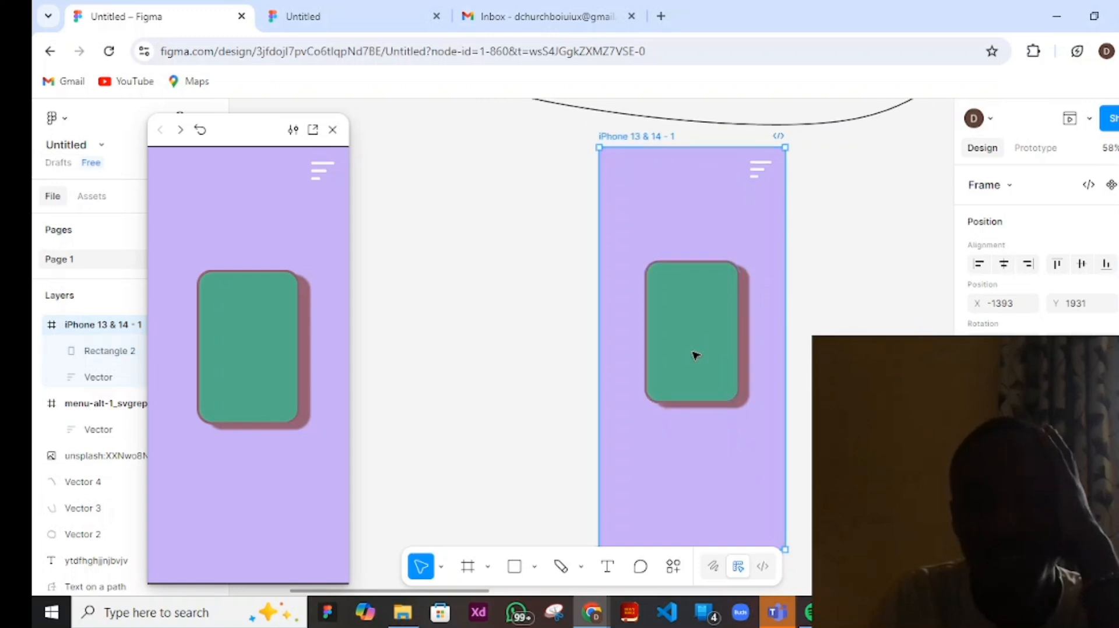
scroll(695, 355, "down", 1)
scroll(695, 355, "down", 5)
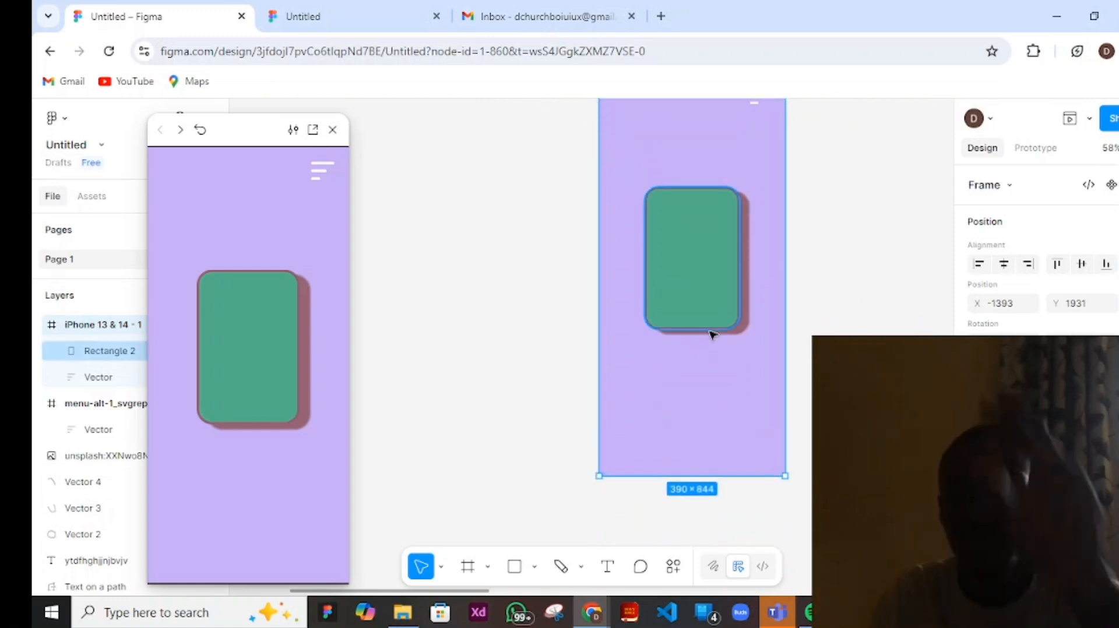
scroll(711, 327, "down", 3)
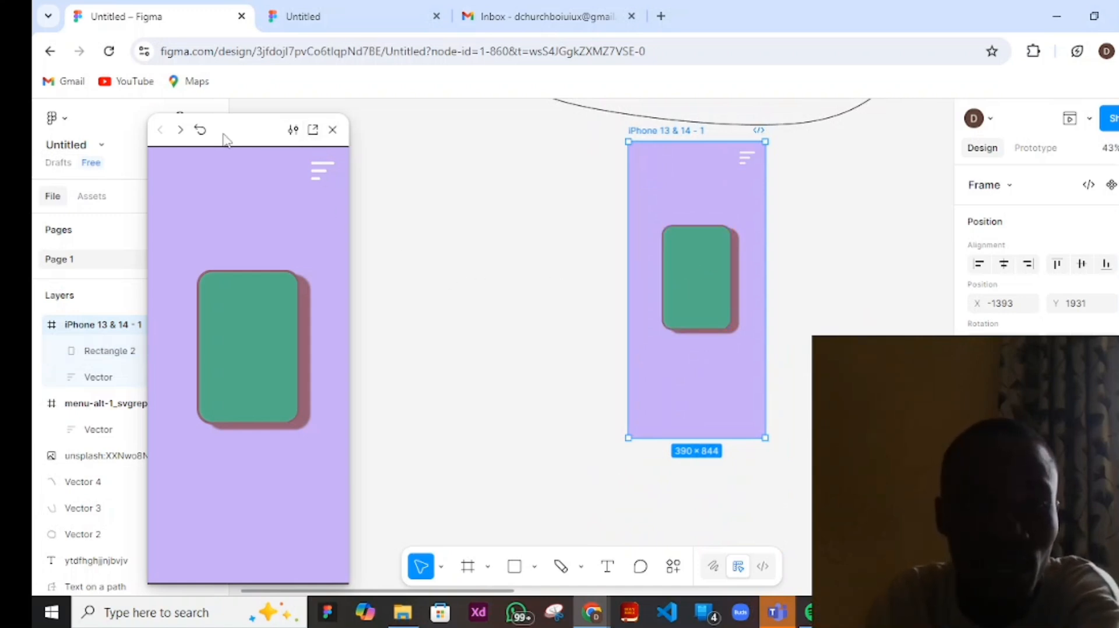
left_click_drag(224, 138, 362, 125)
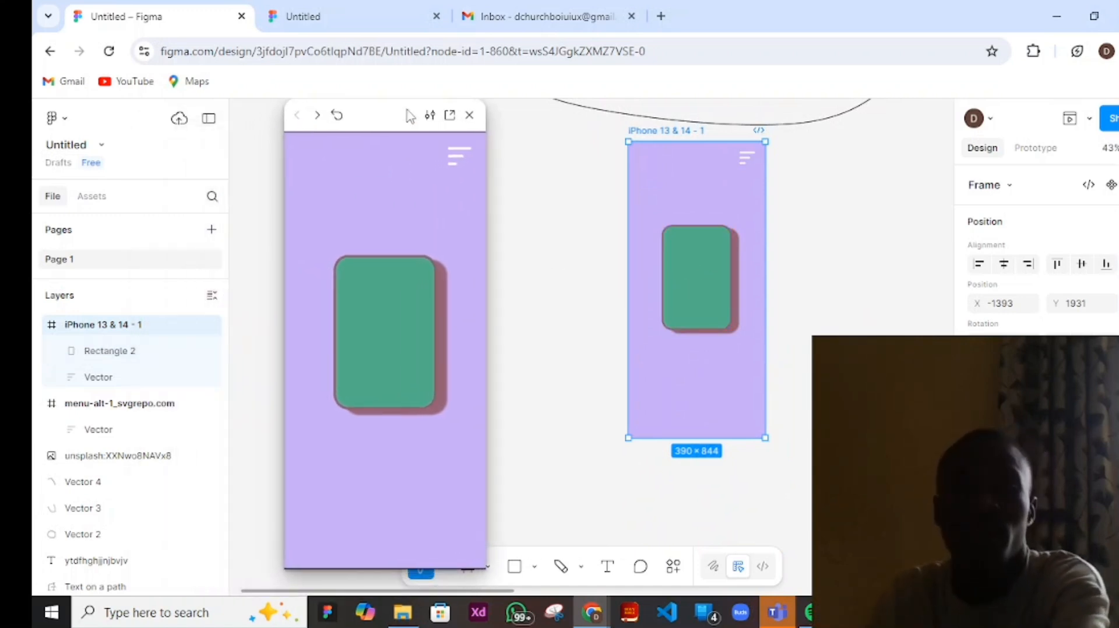
left_click(697, 262)
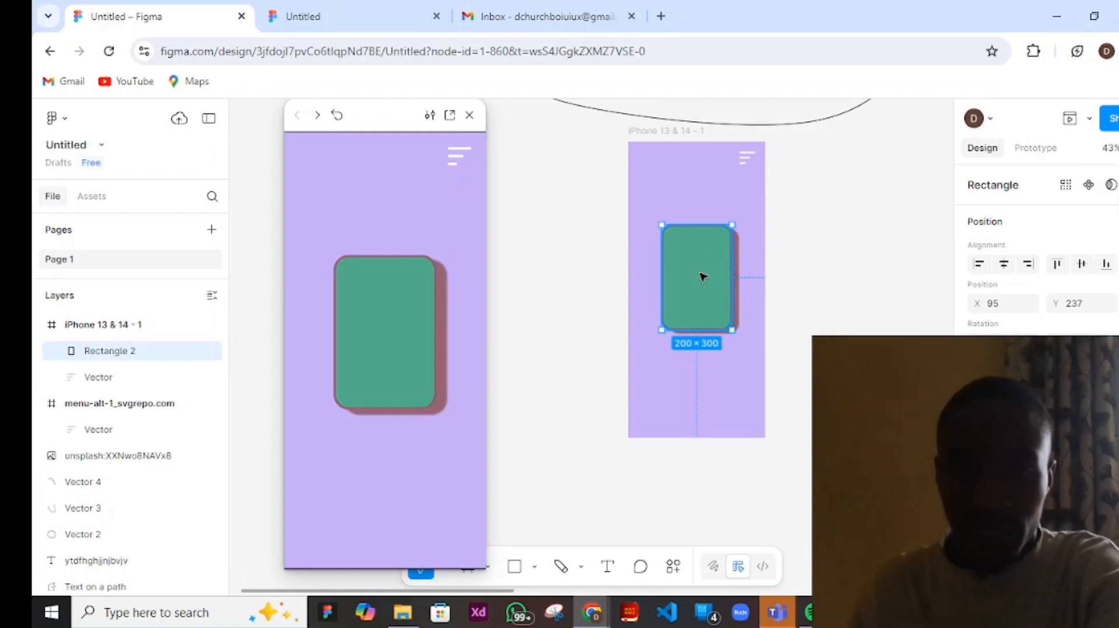
key("Delete")
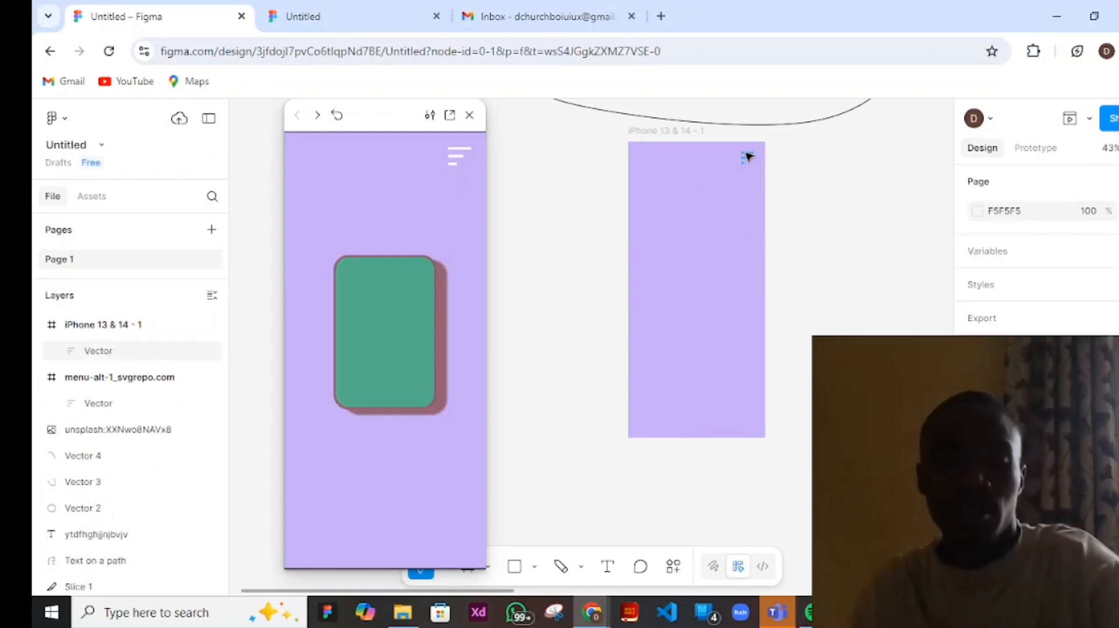
key("ctrl+z")
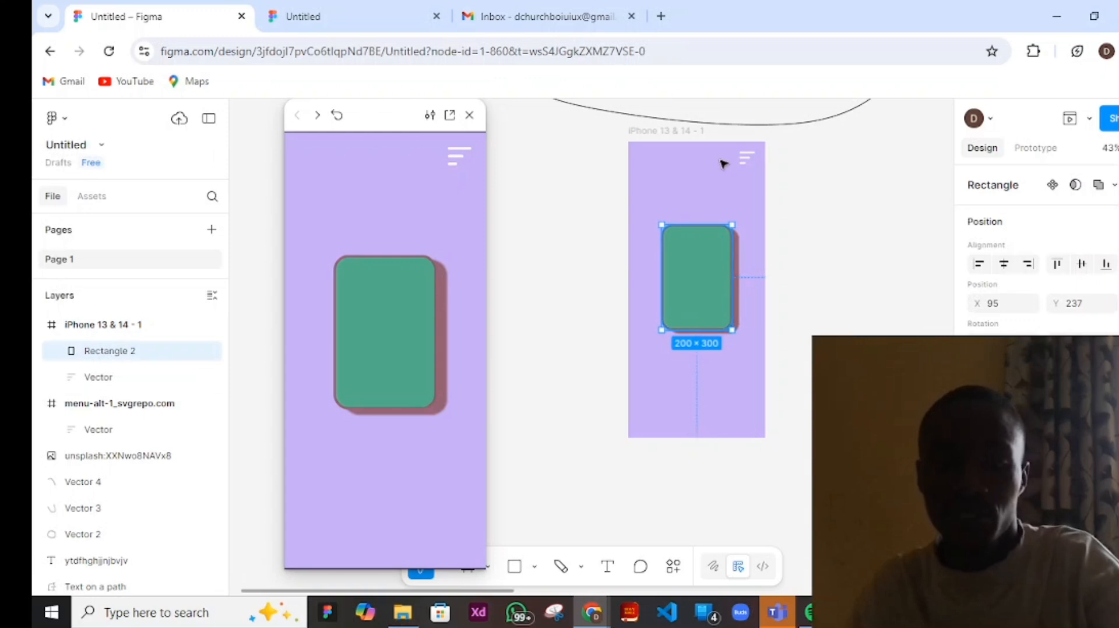
- Move the green rectangle together with the white menu icon out of the iPhone frame onto the empty canvas beside it
left_click(746, 164, "shift")
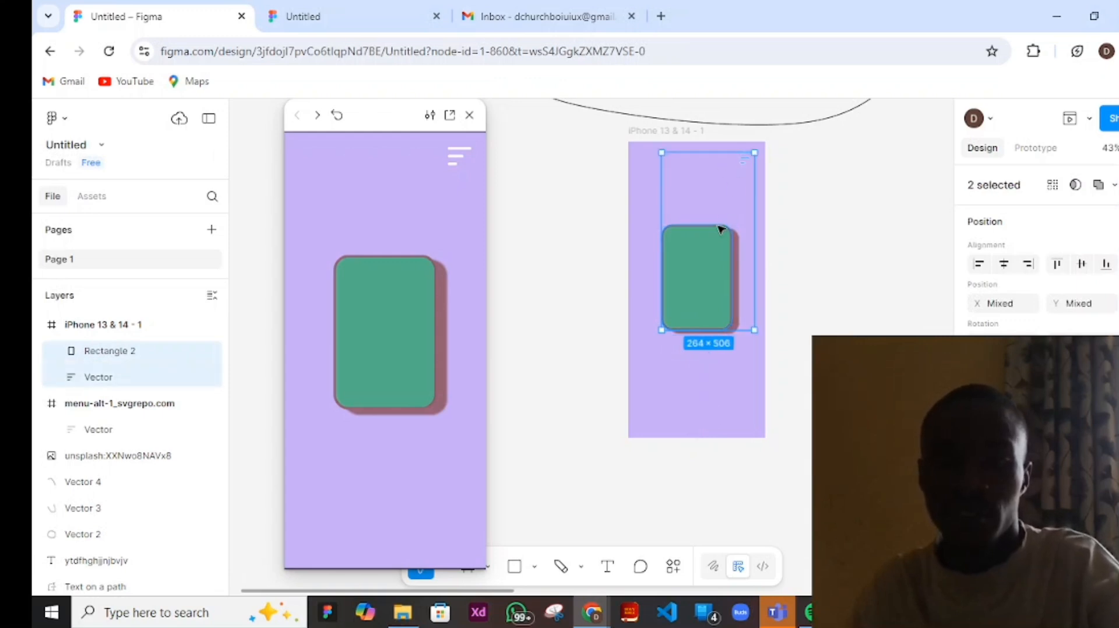
left_click_drag(714, 240, 872, 275)
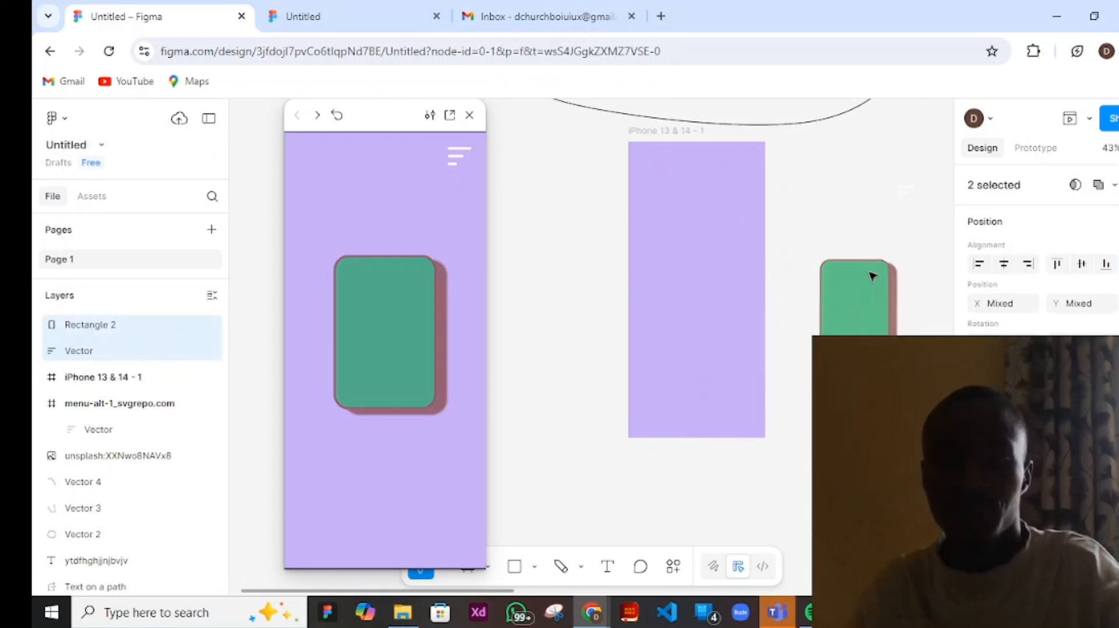
left_click(794, 188)
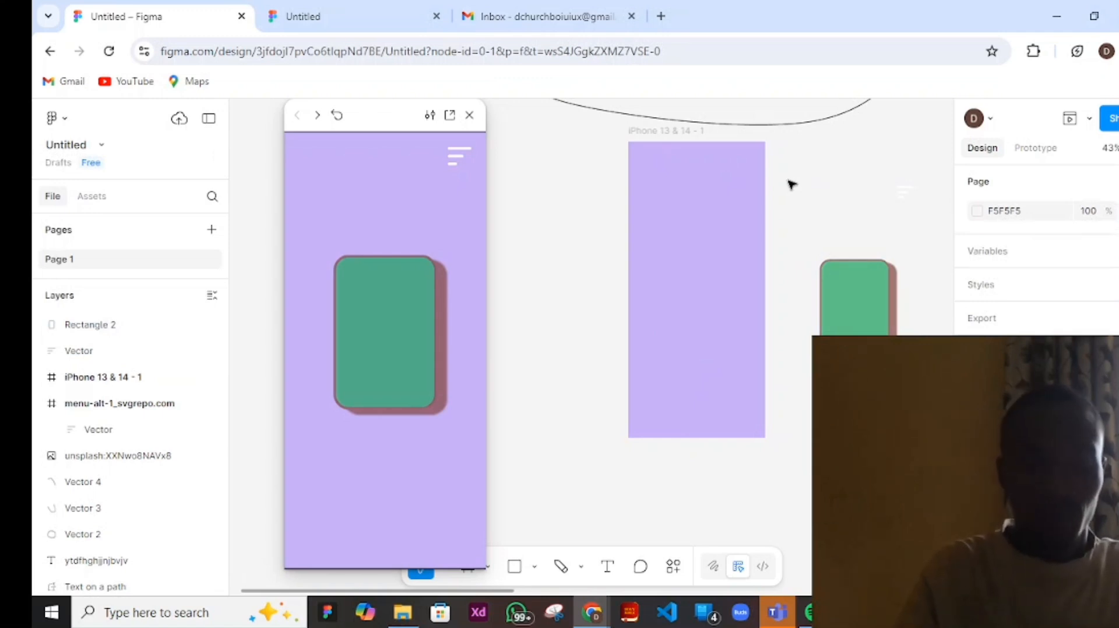
- Rename the emptied iPhone 13 & 14 - 1 frame as "uiux basic"
left_click(658, 132)
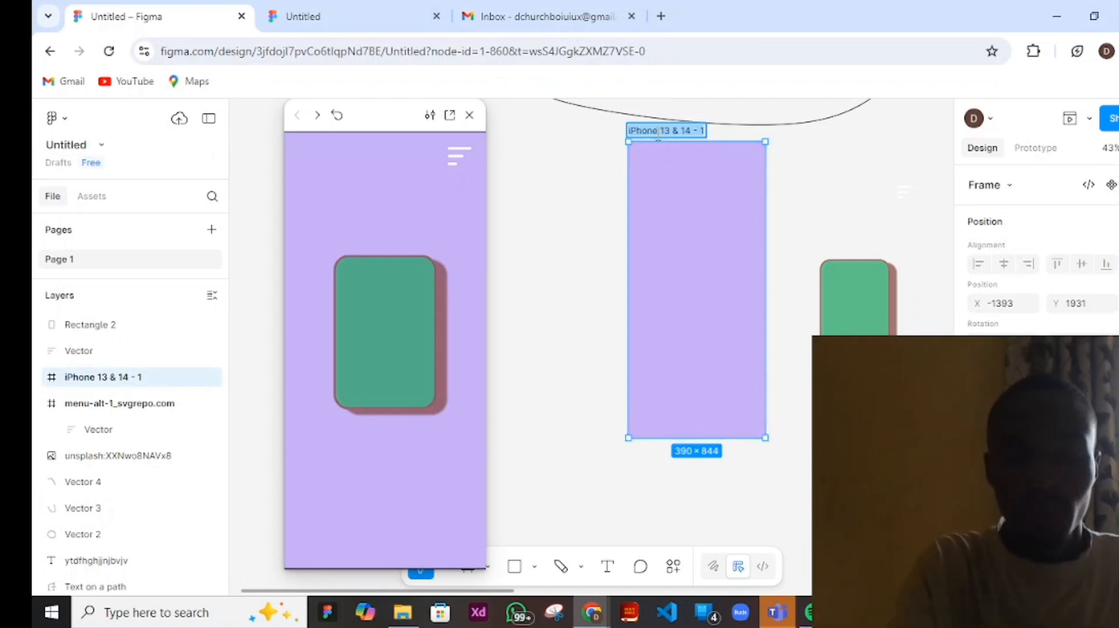
type("L")
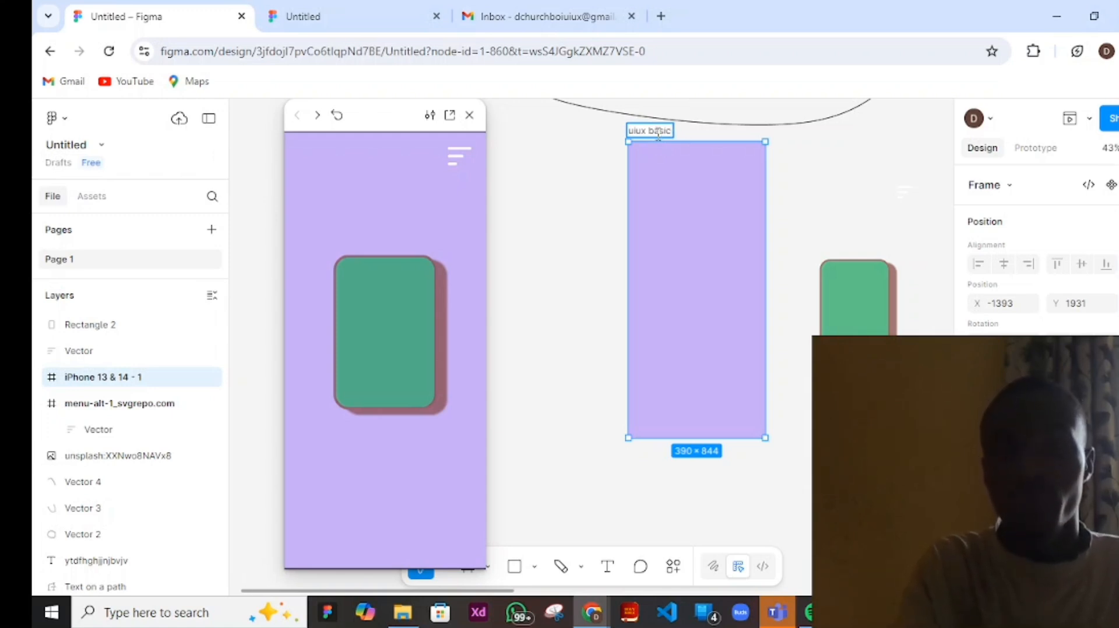
key("Return")
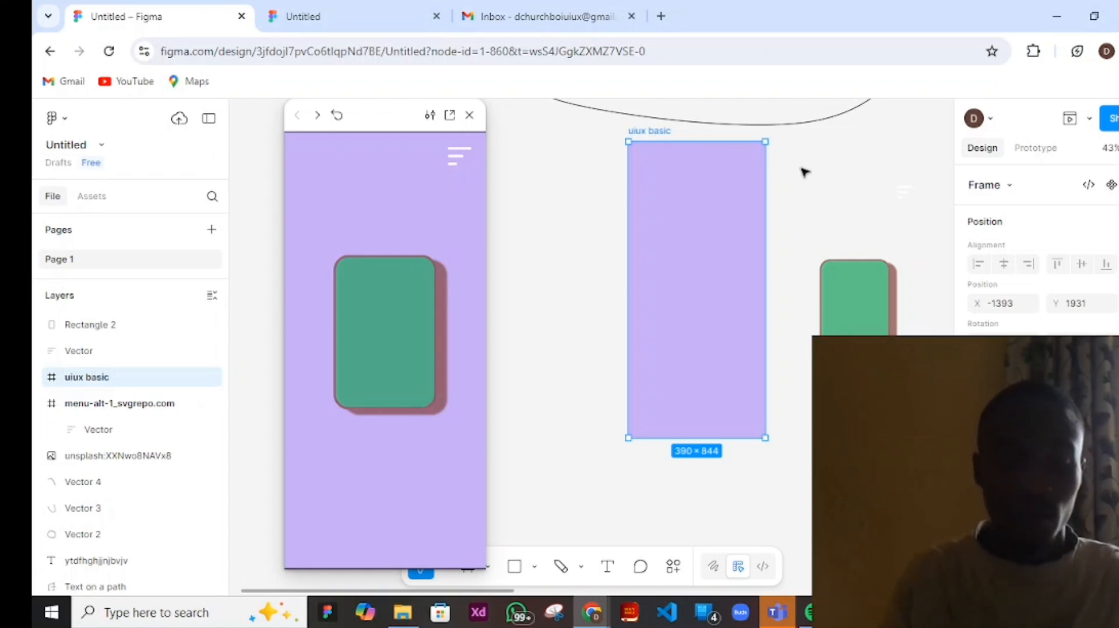
- Insert "log" at the start of the frame's name
double_click(657, 132)
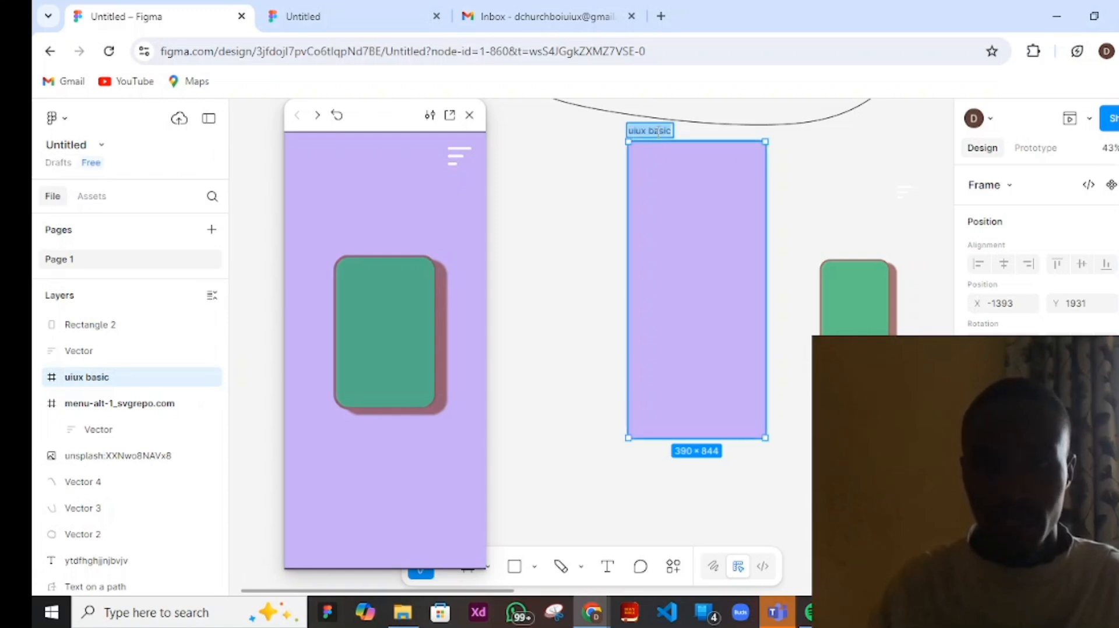
left_click(659, 130)
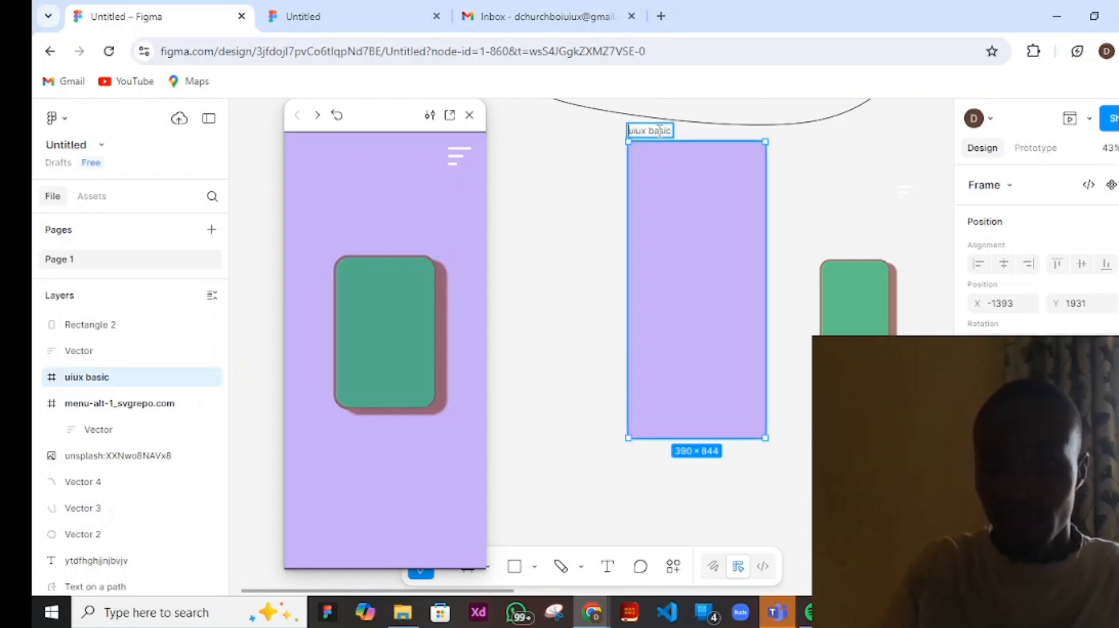
key("Home")
type("log")
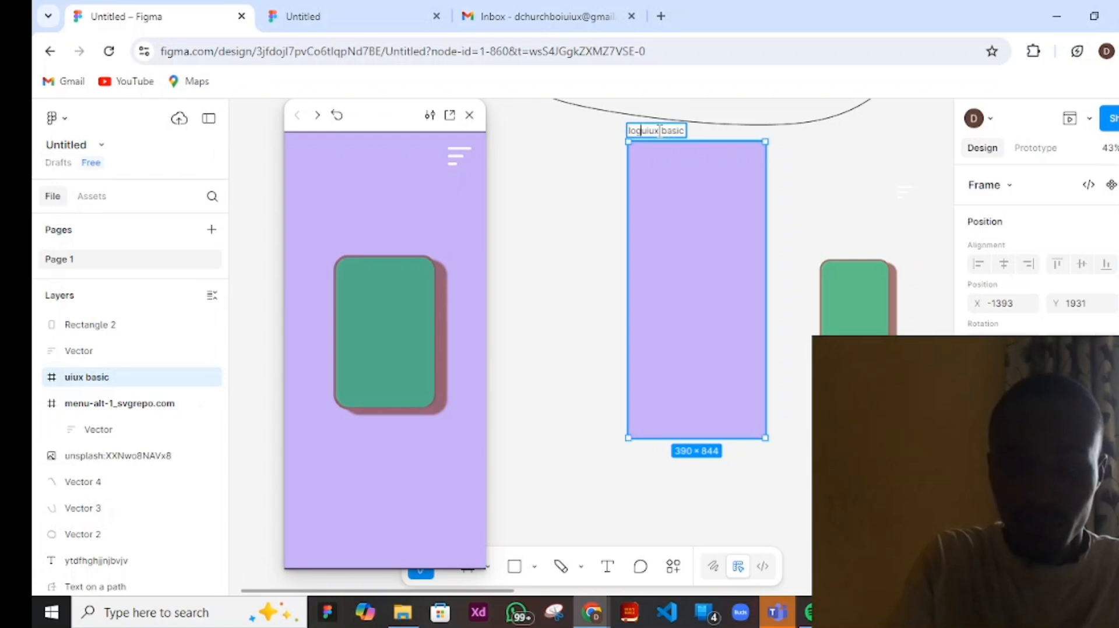